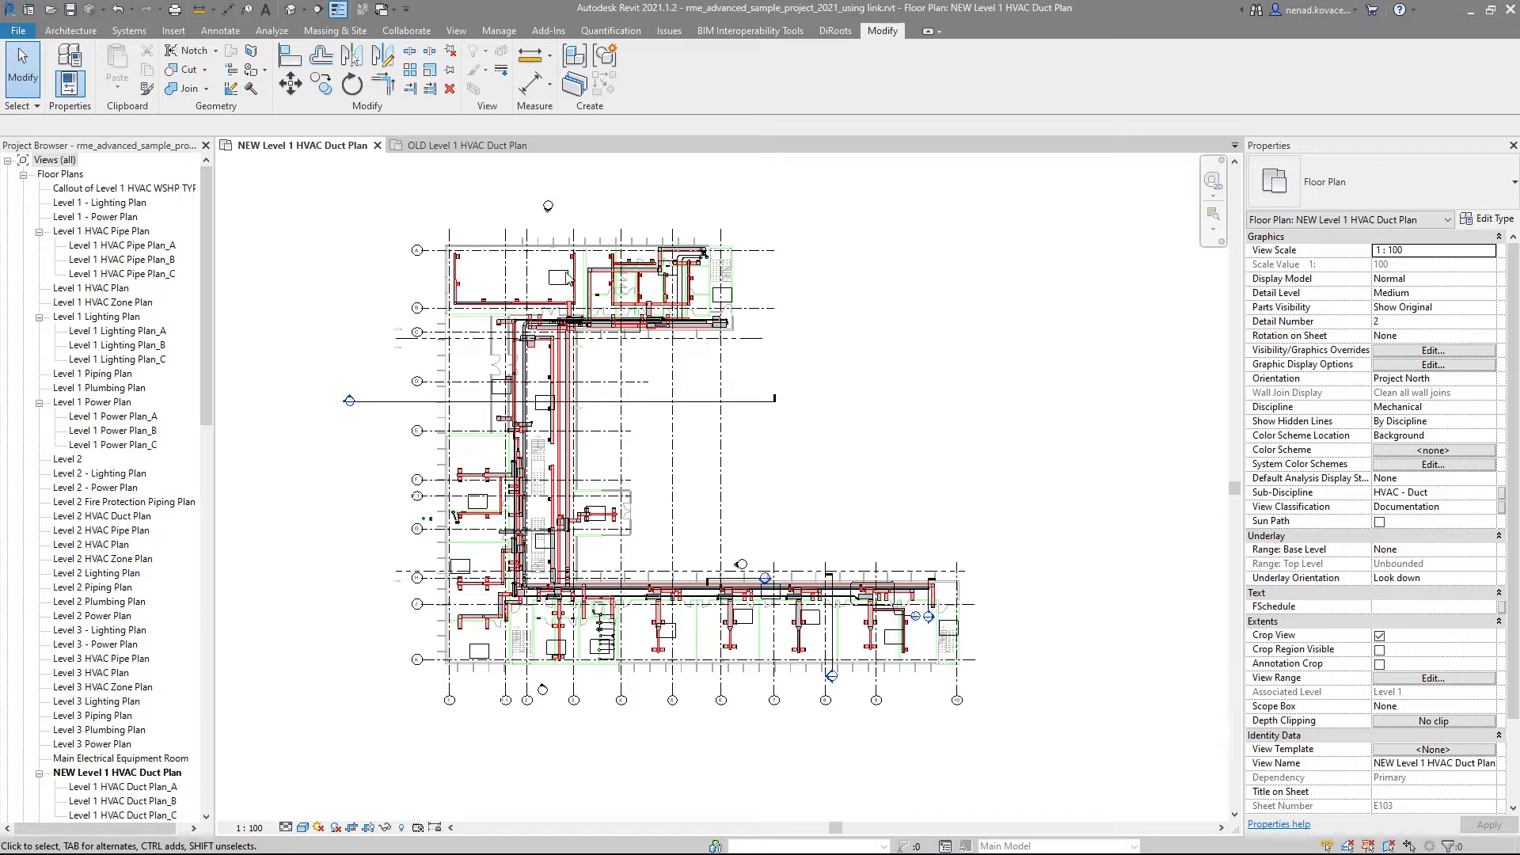
Select the linked arc.rvt model in the NEW Level 1 HVAC Duct Plan and examine its walls and the ducts.
click(485, 238)
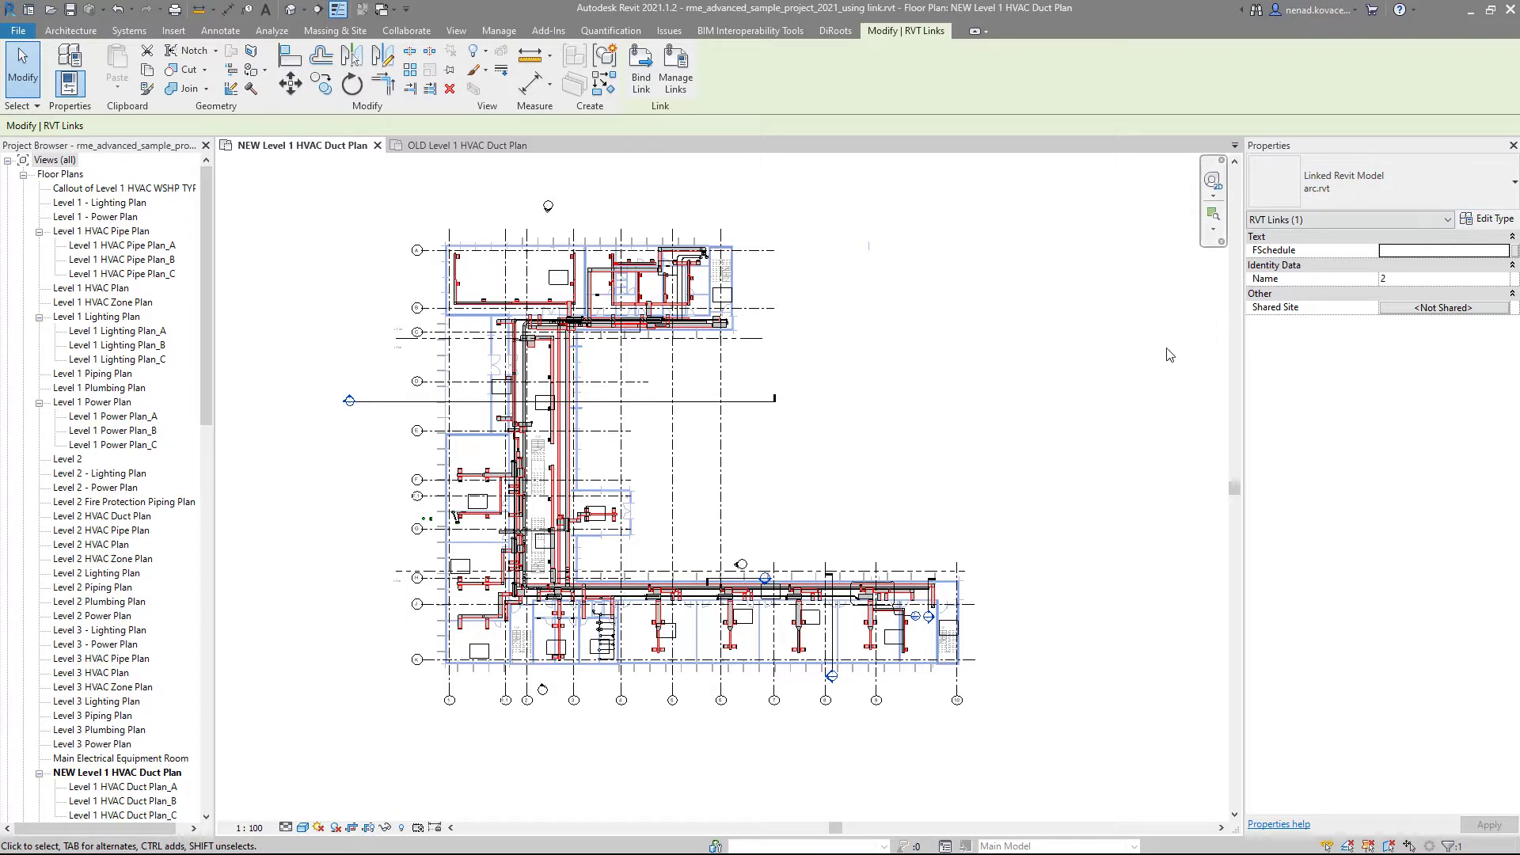
scroll(706, 295, up, 4)
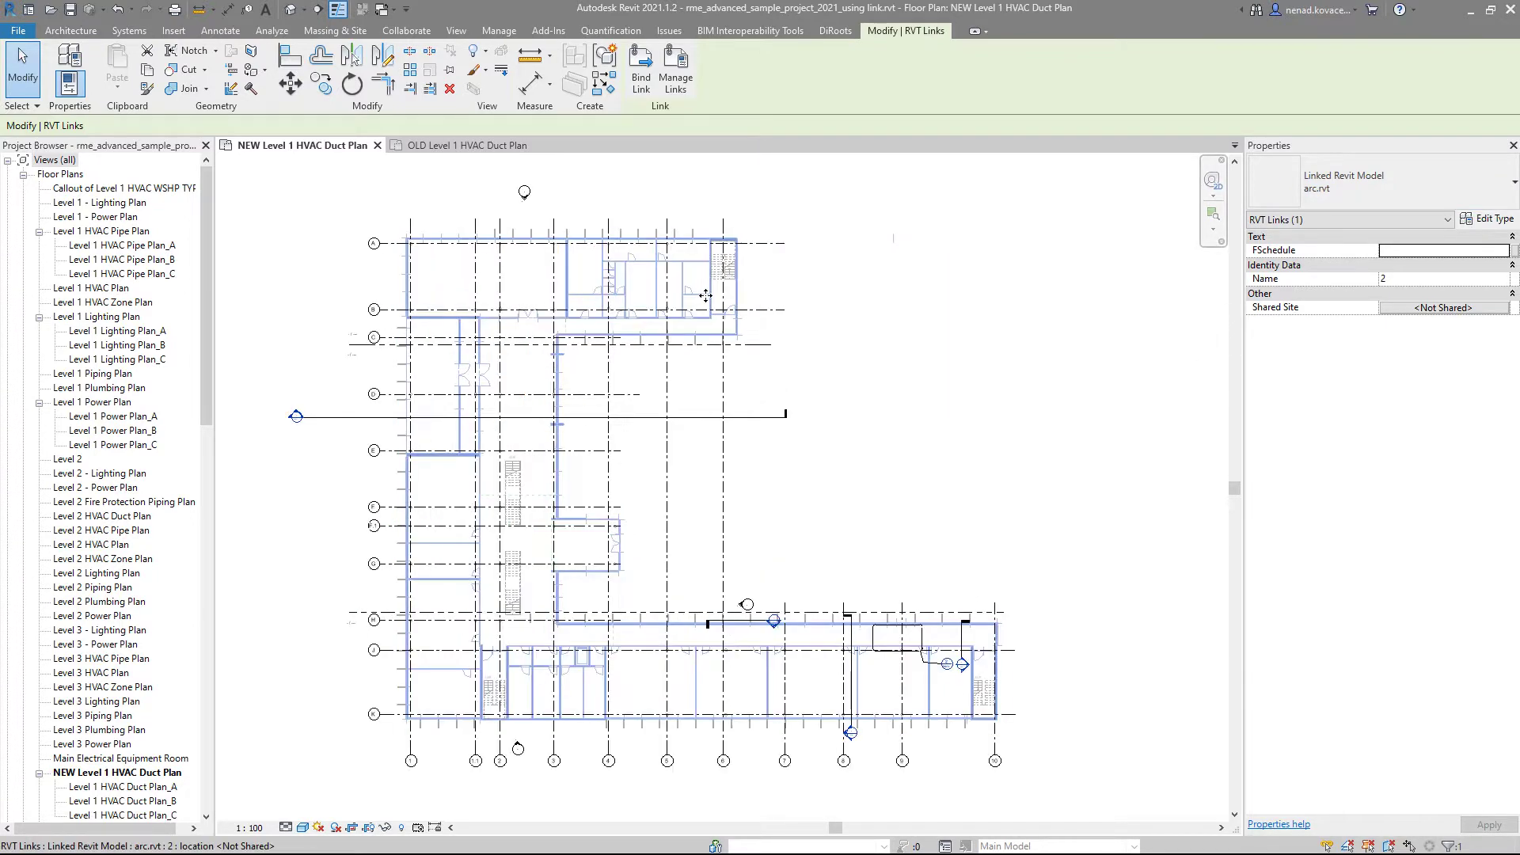
click(845, 301)
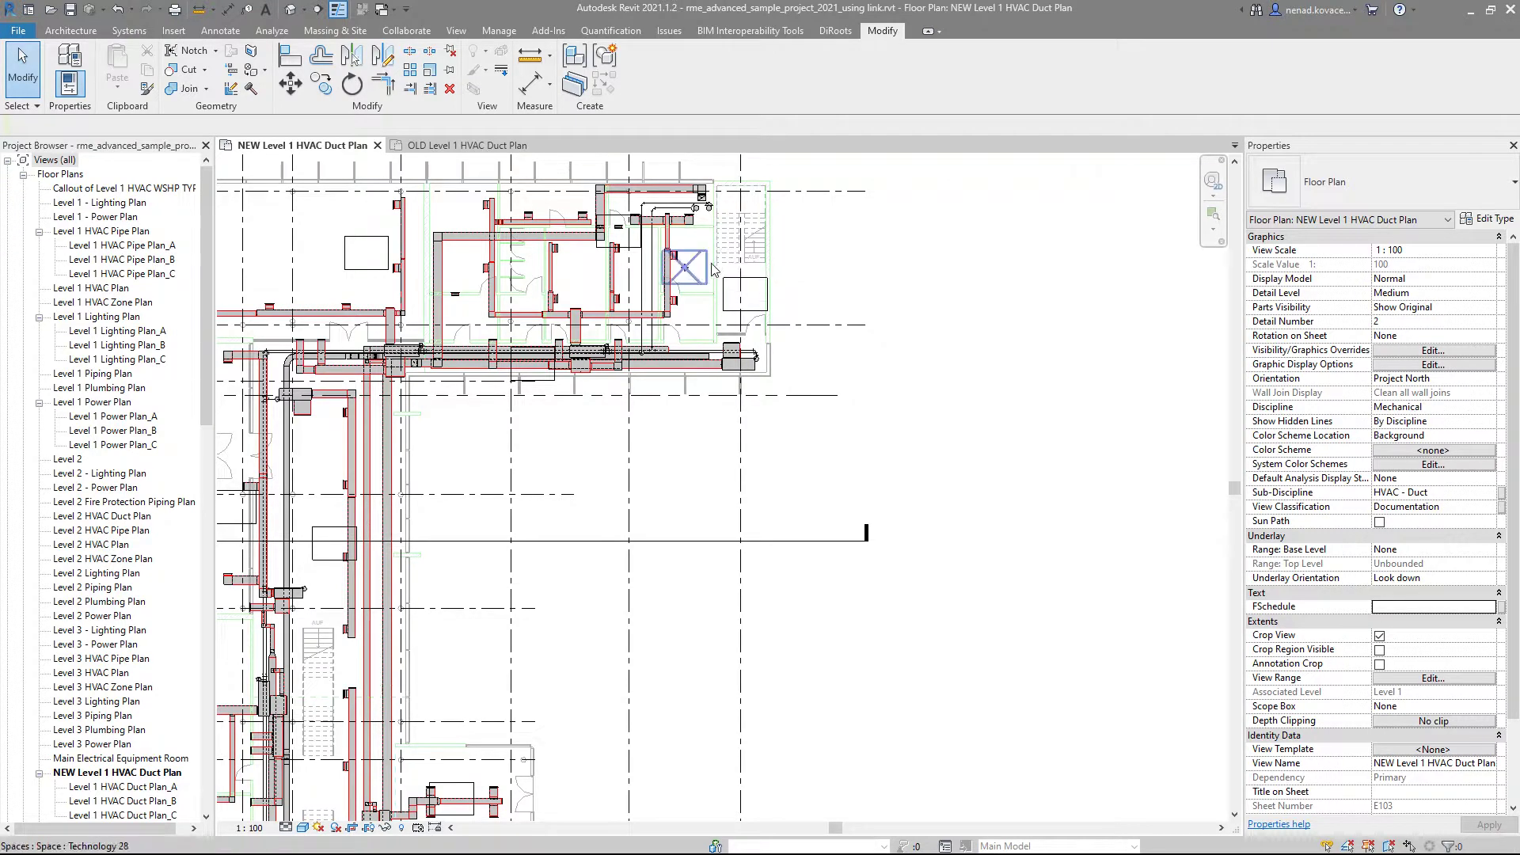
scroll(728, 242, down, 4)
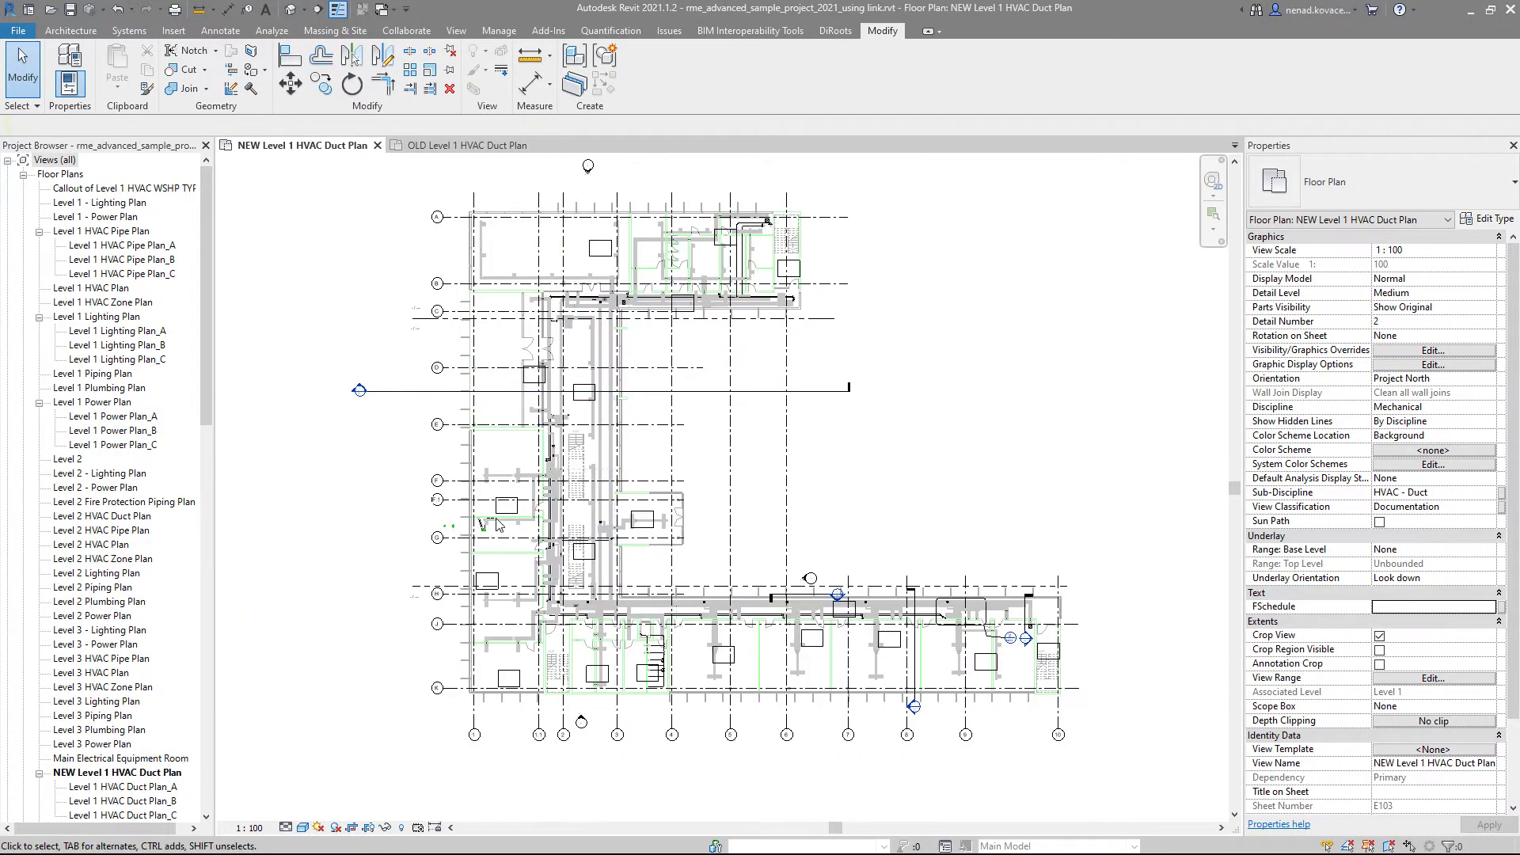
scroll(383, 567, down, 1)
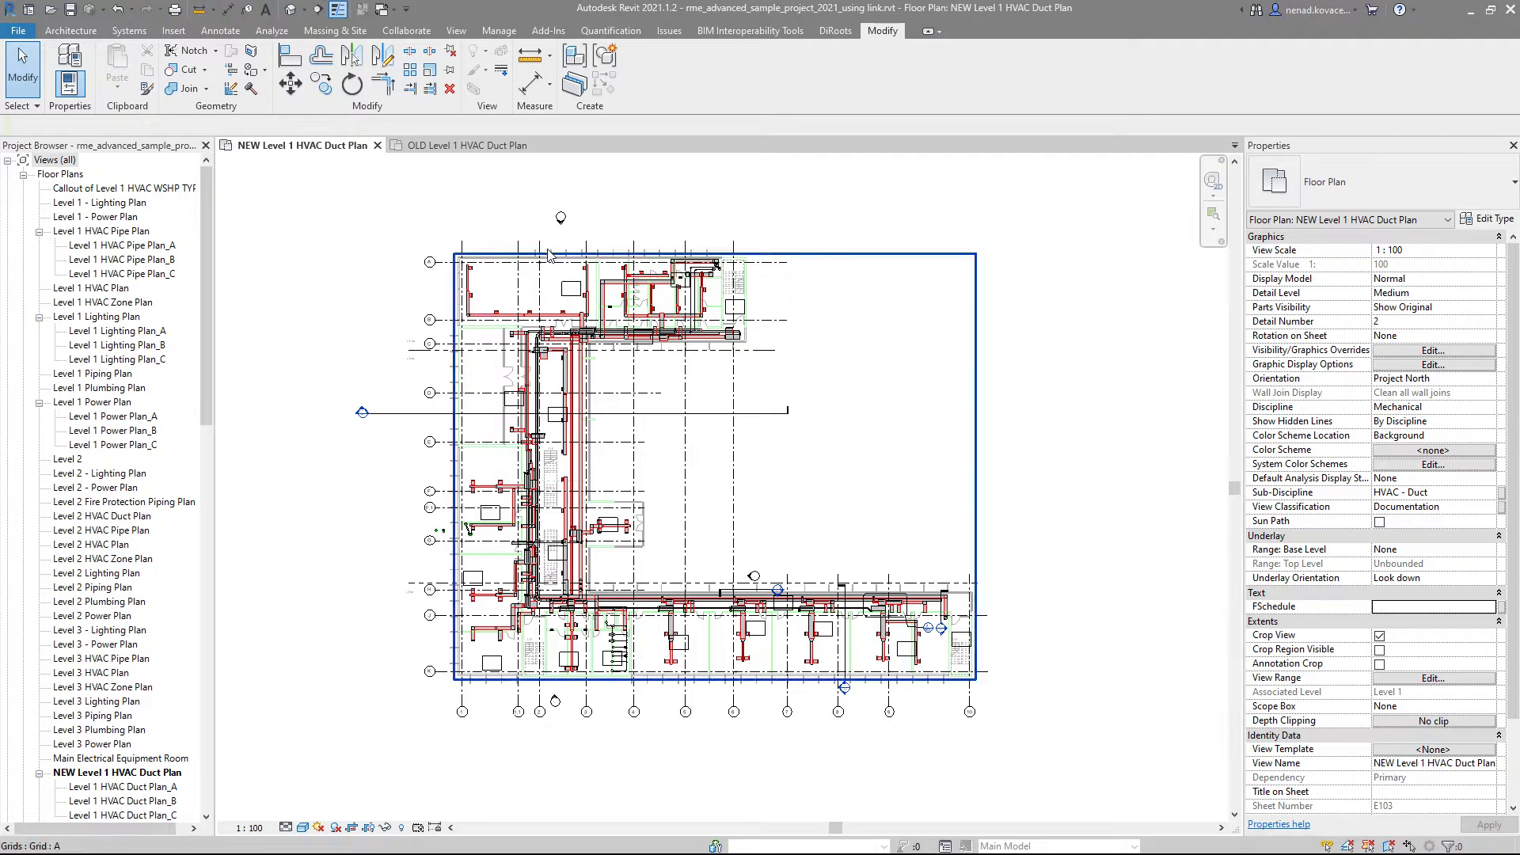
click(507, 258)
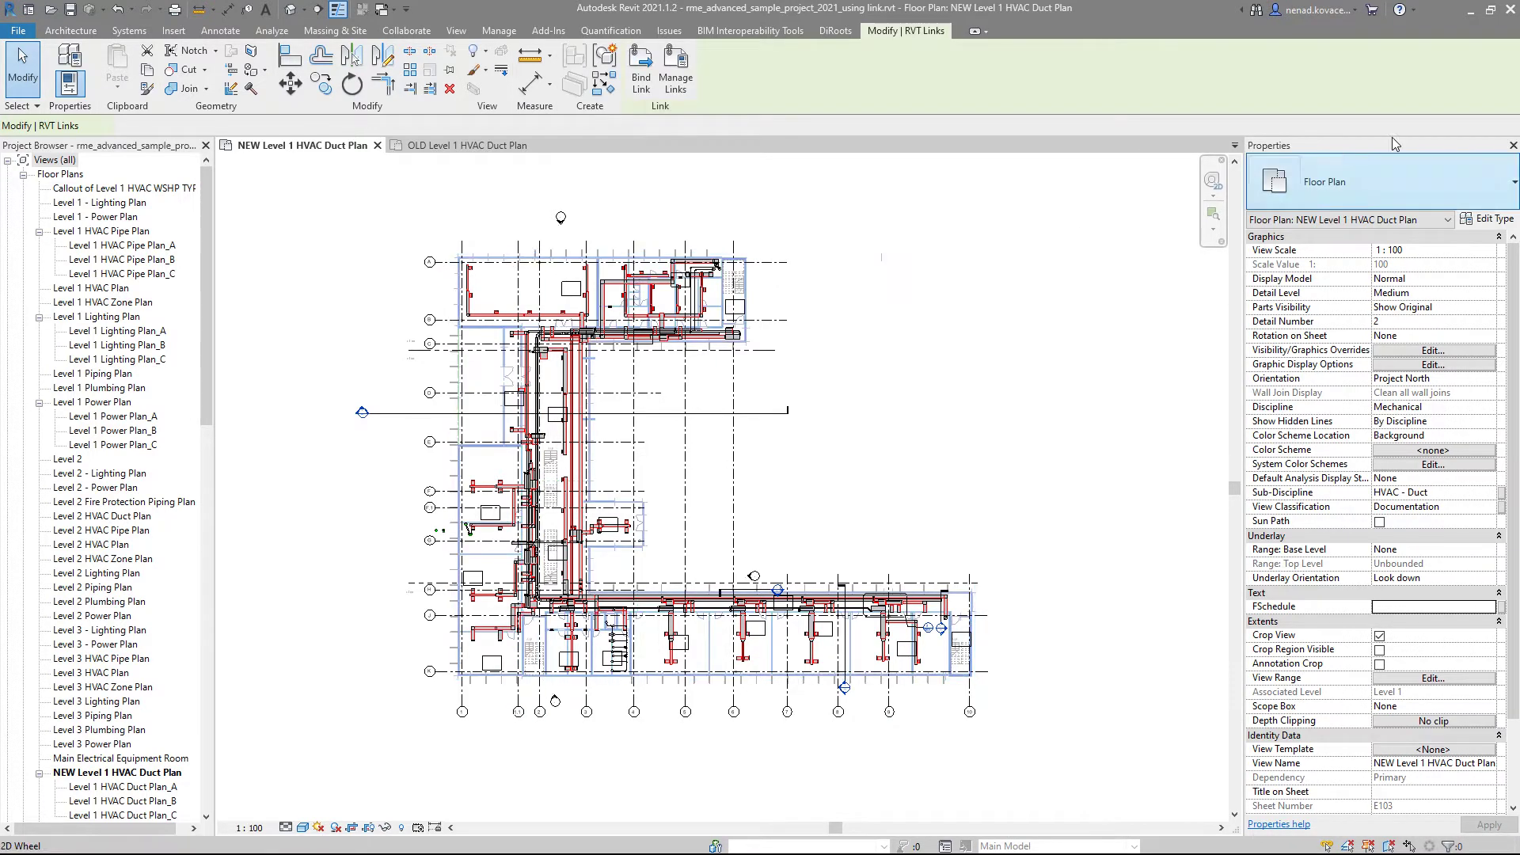
Set the discipline of the OLD Level 1 HVAC Duct Plan to Coordination and inspect the wall beside the staircase near grid K.
click(492, 146)
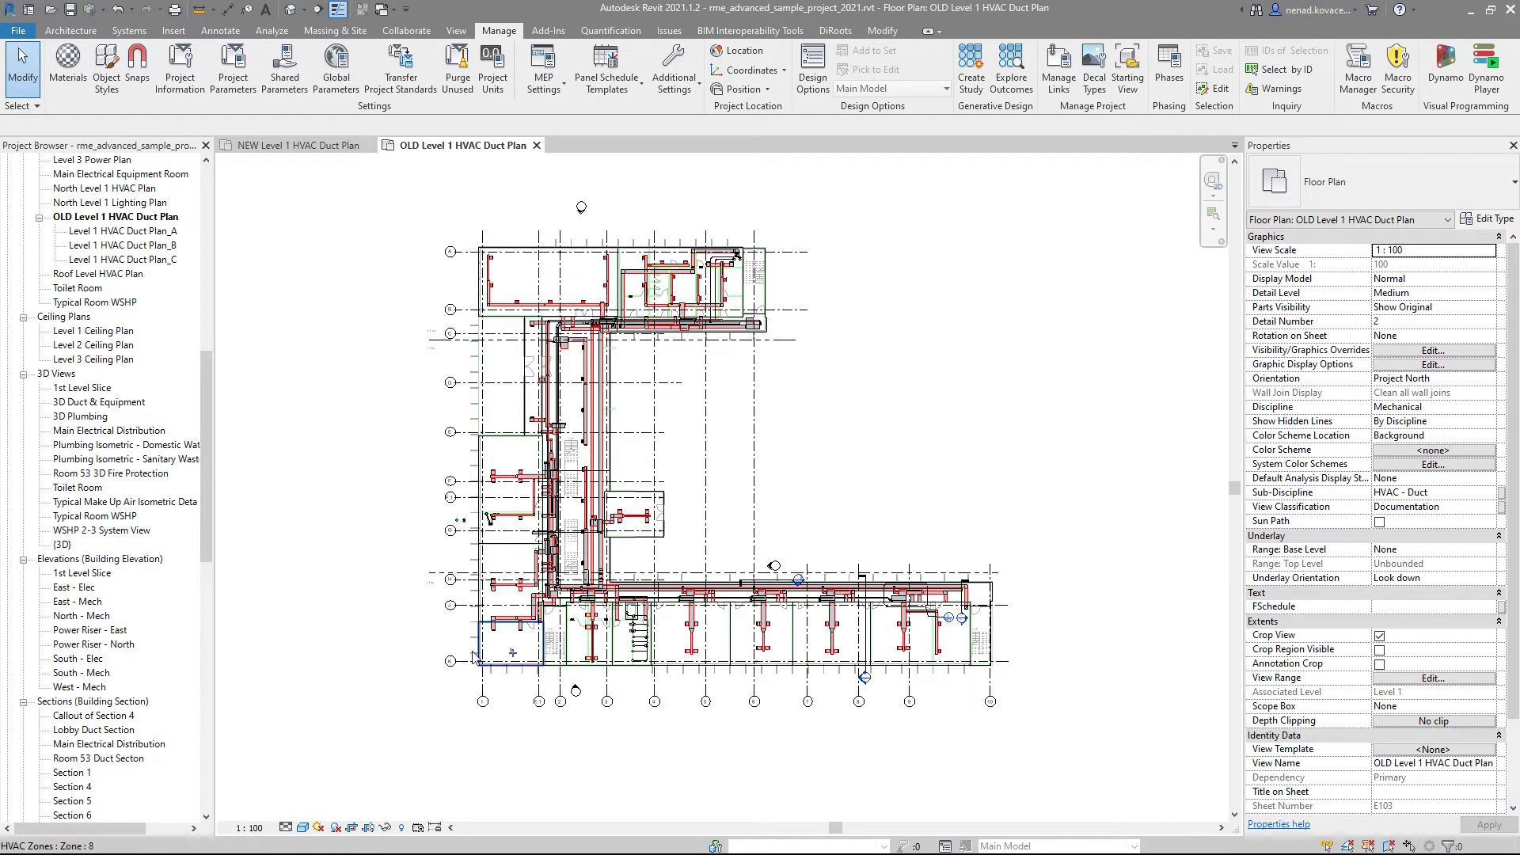
scroll(483, 659, up, 5)
click(1432, 406)
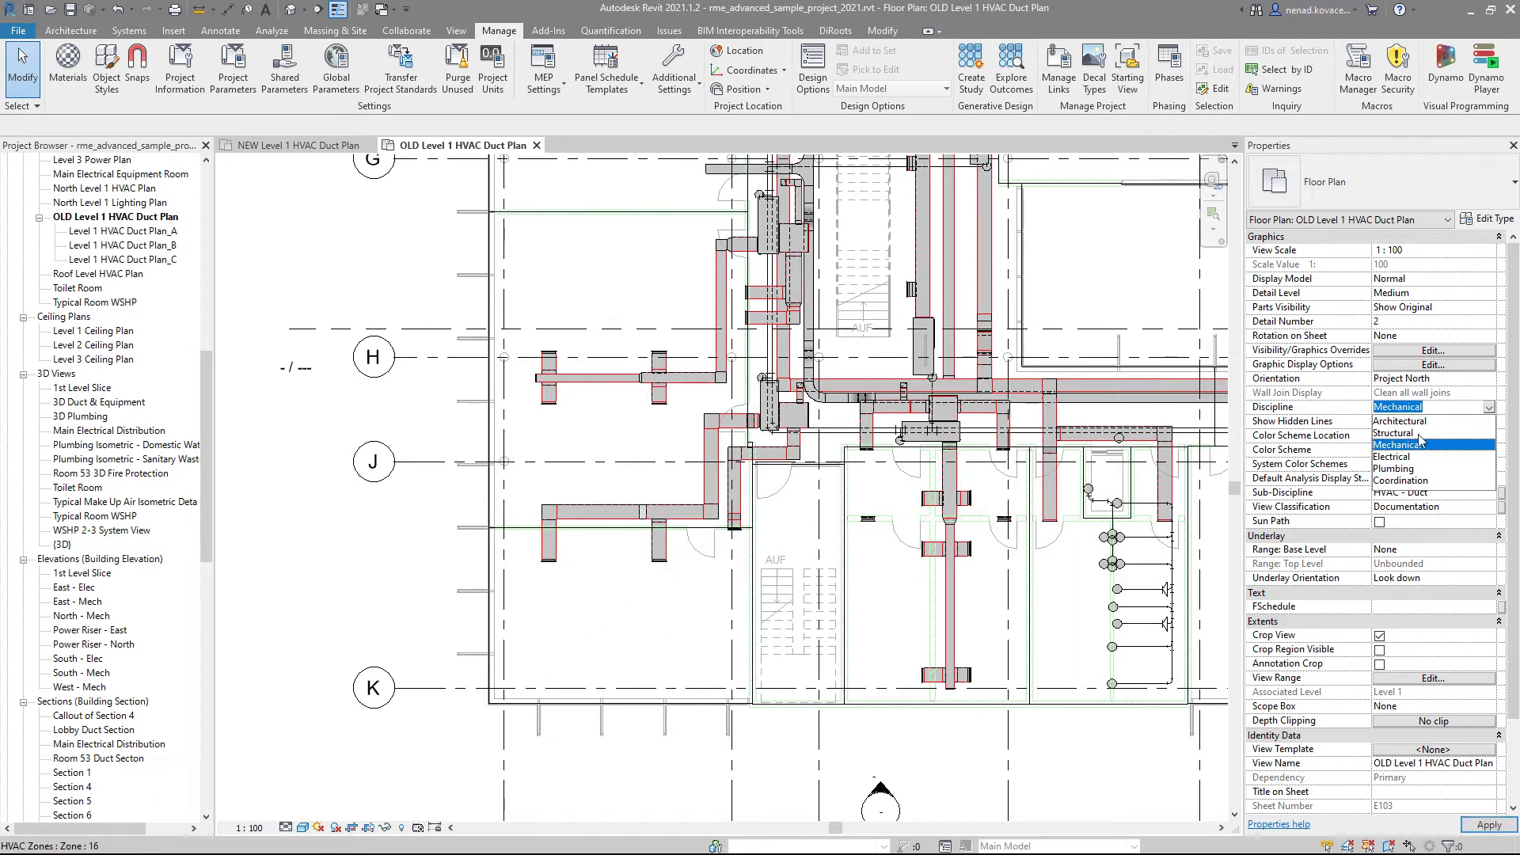
click(1401, 479)
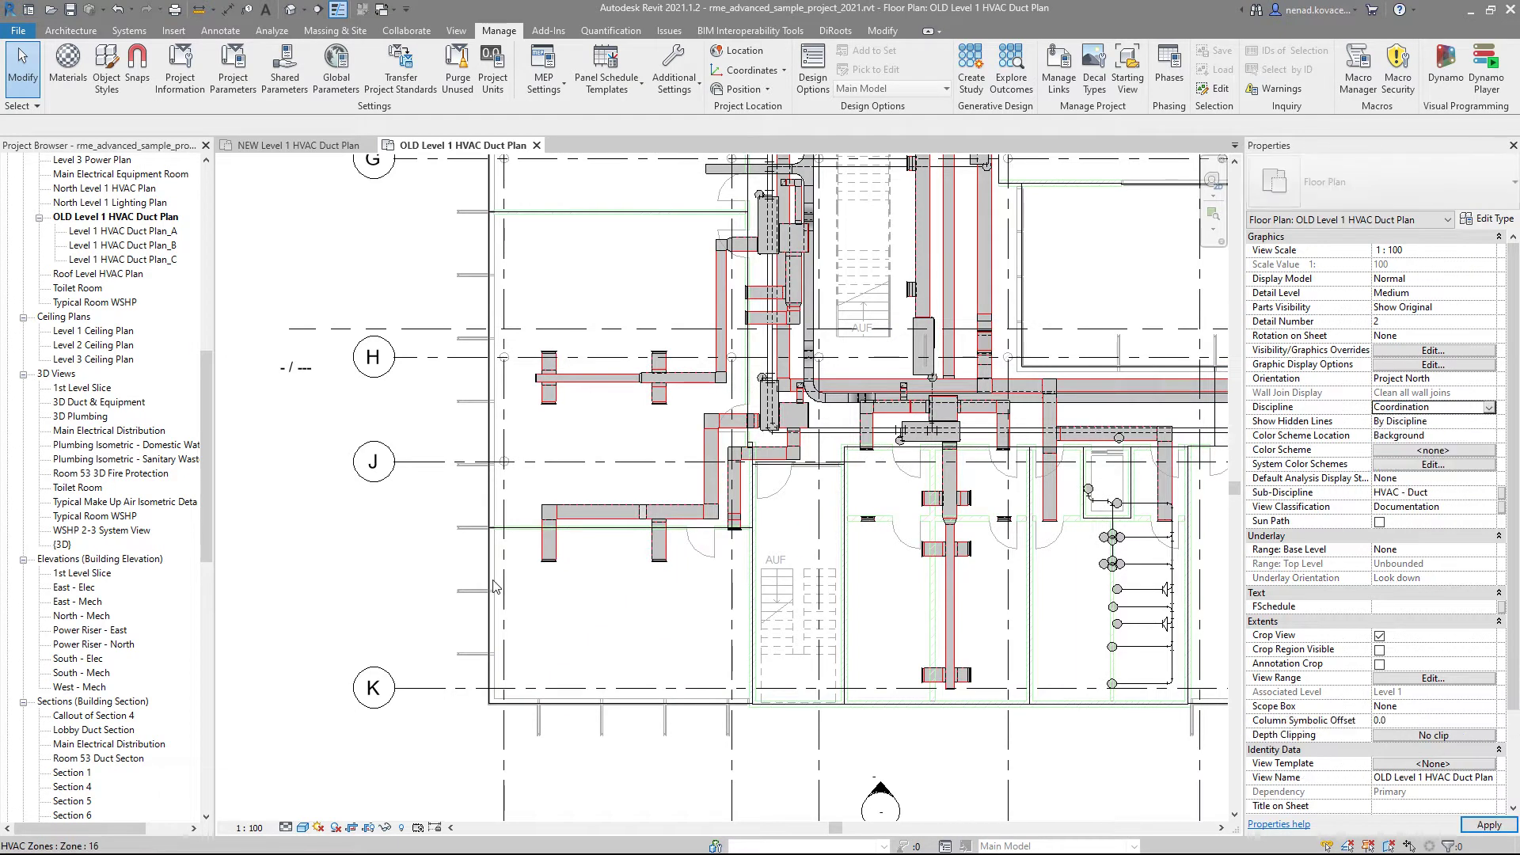
click(855, 546)
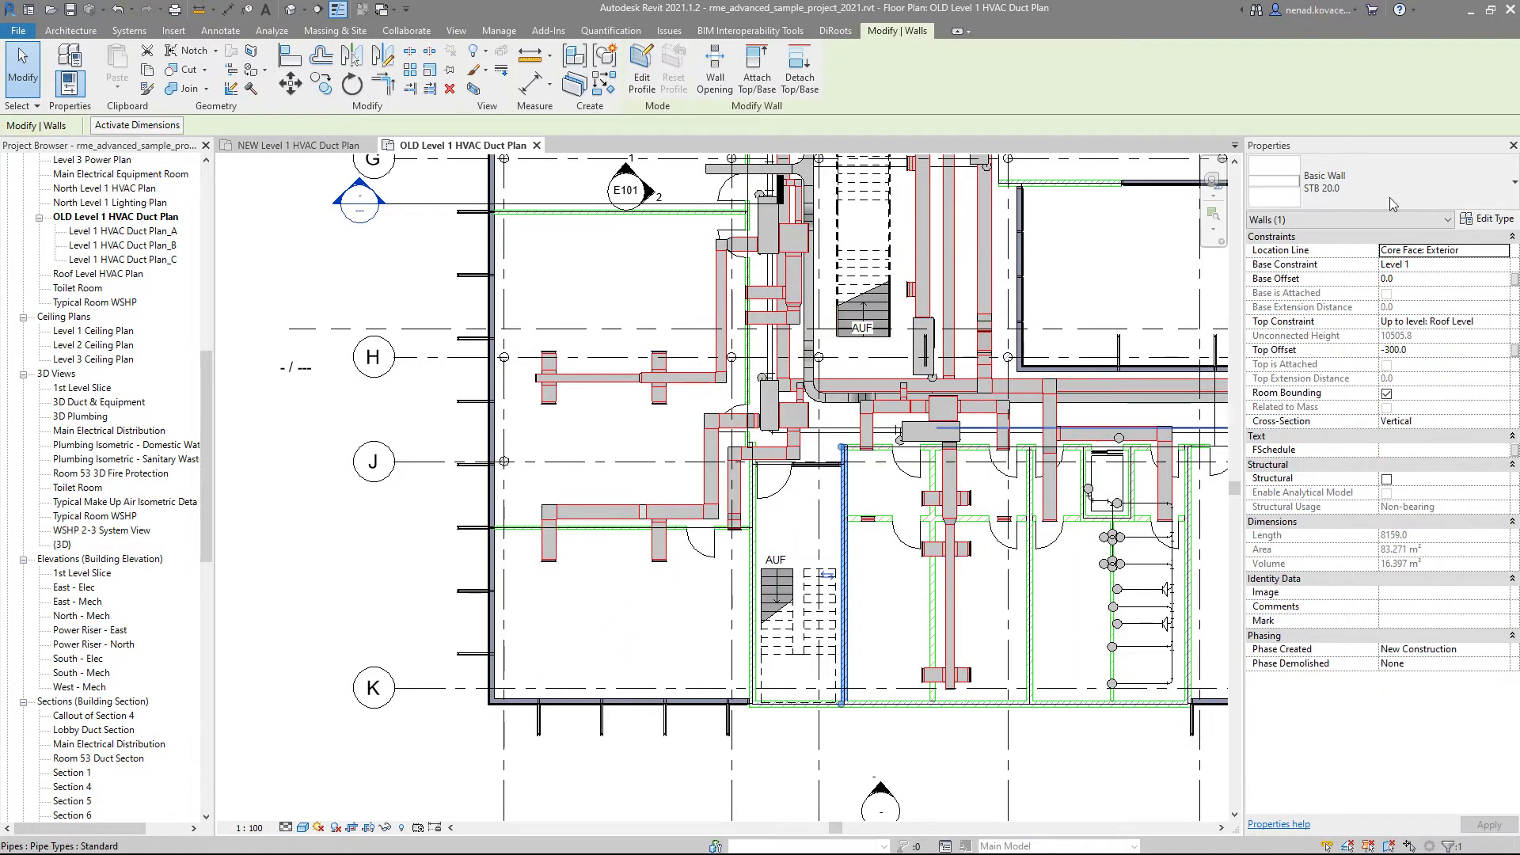
scroll(562, 664, down, 2)
scroll(387, 676, down, 2)
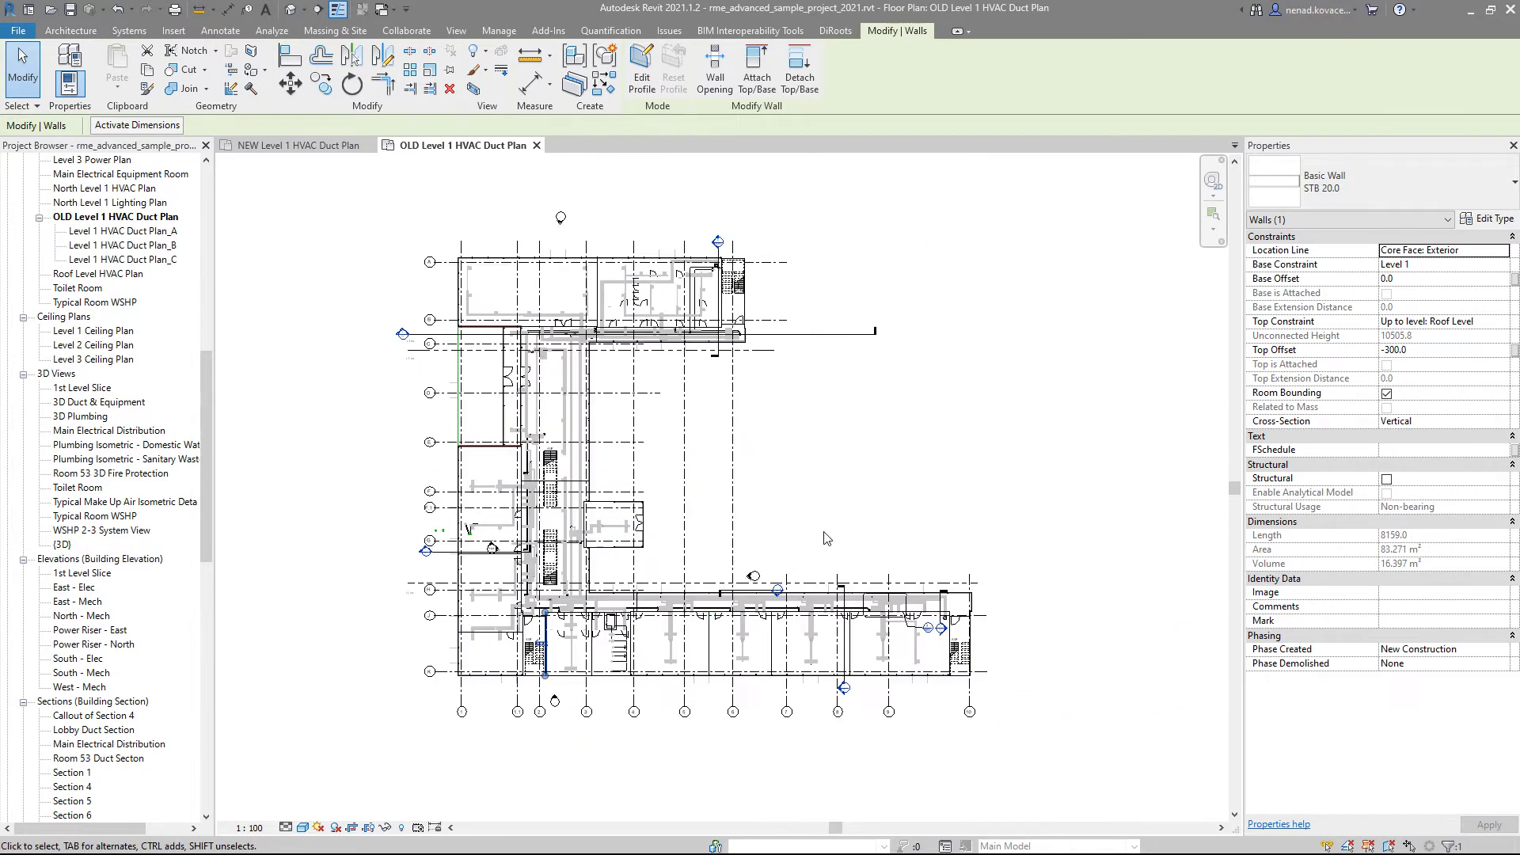
key(Escape)
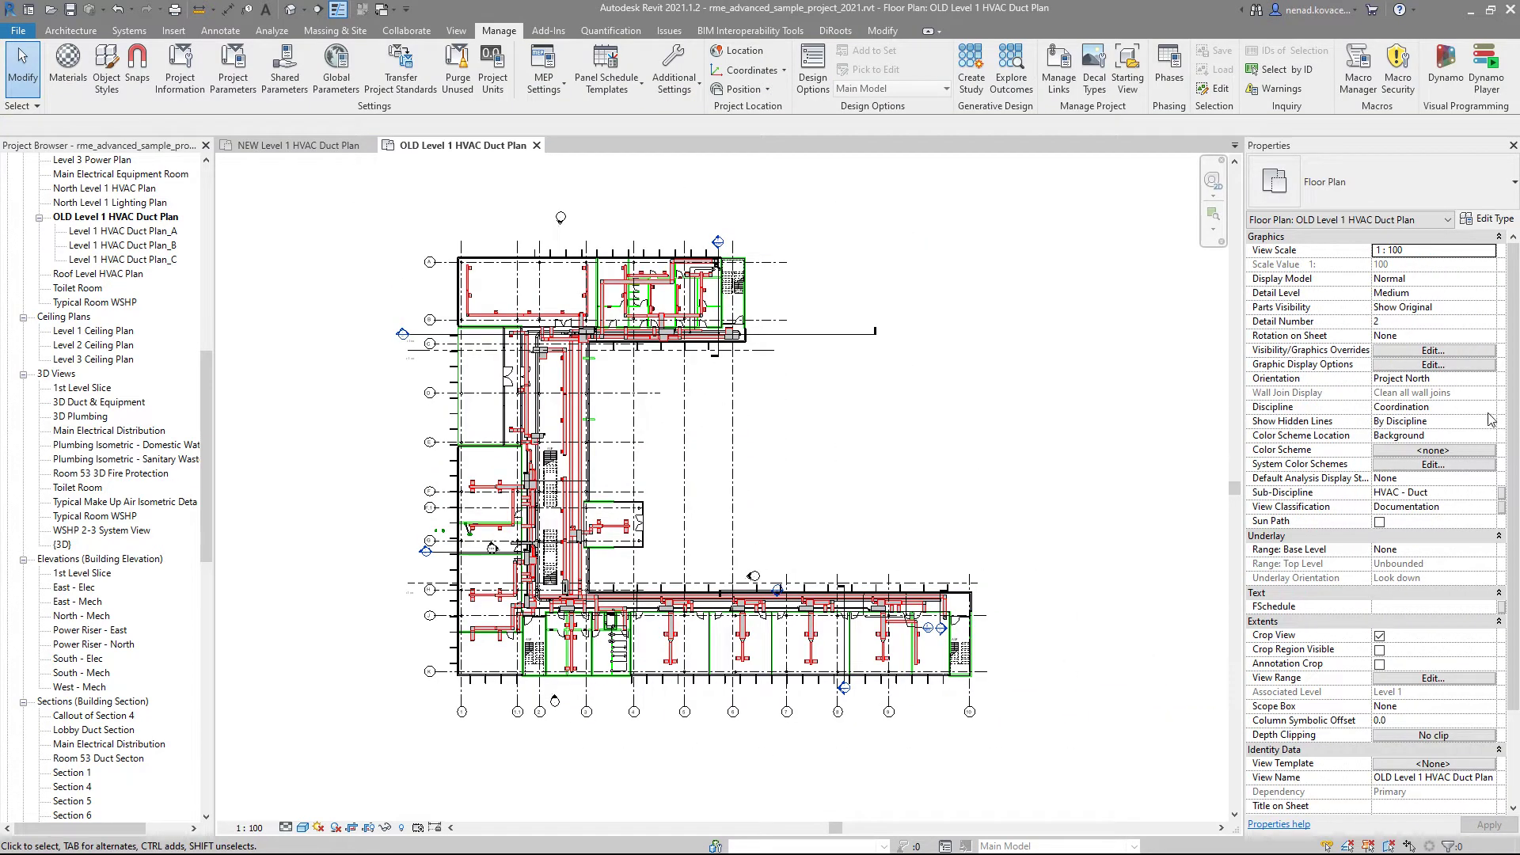
Set the OLD Level 1 HVAC Duct Plan's discipline back to Mechanical and return to the NEW Level 1 HVAC Duct Plan.
click(1489, 407)
click(1413, 449)
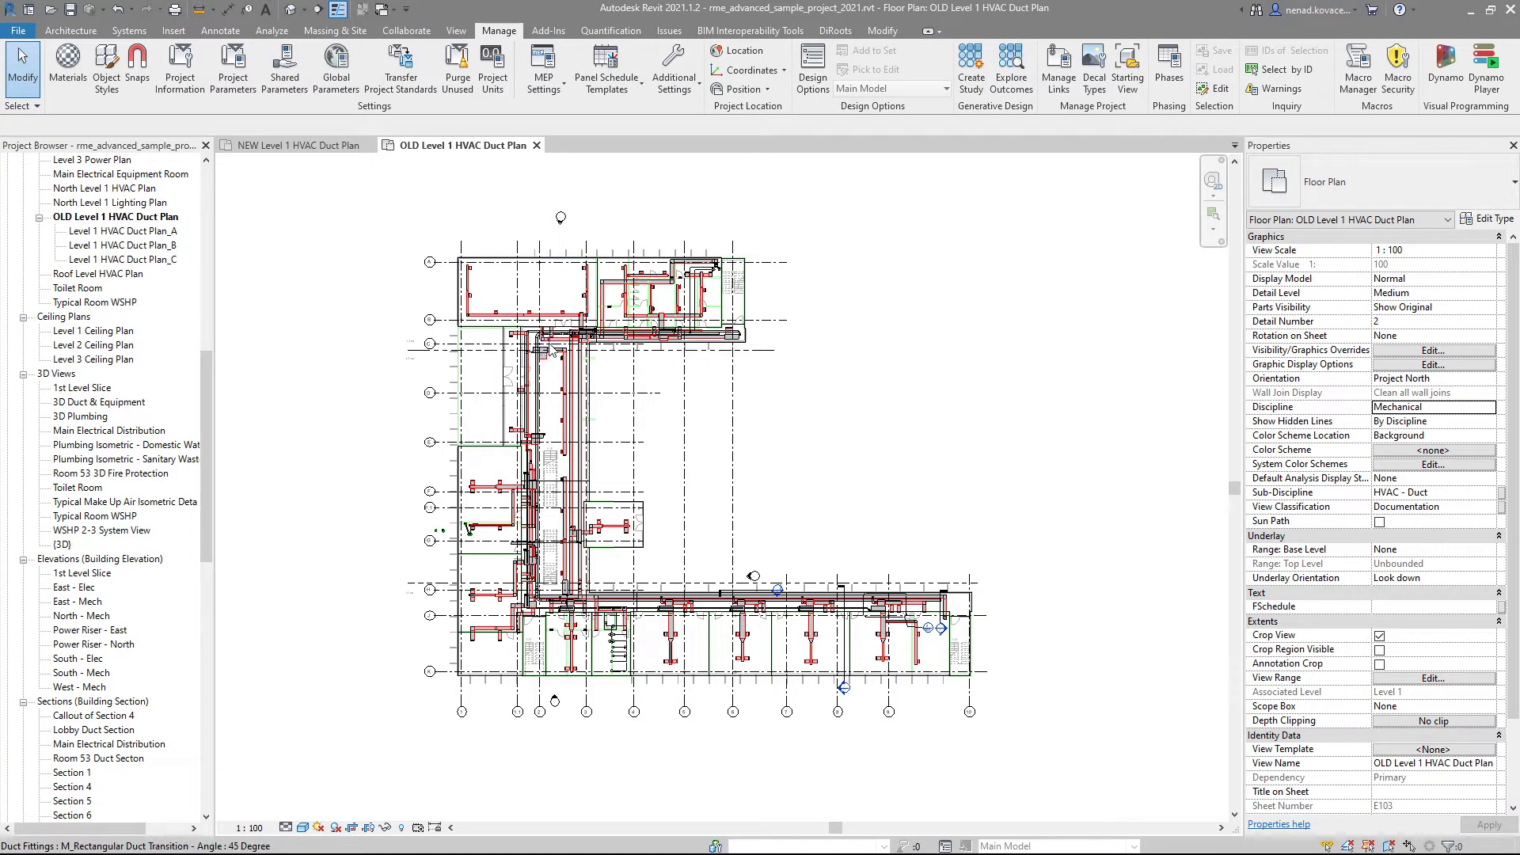
click(320, 146)
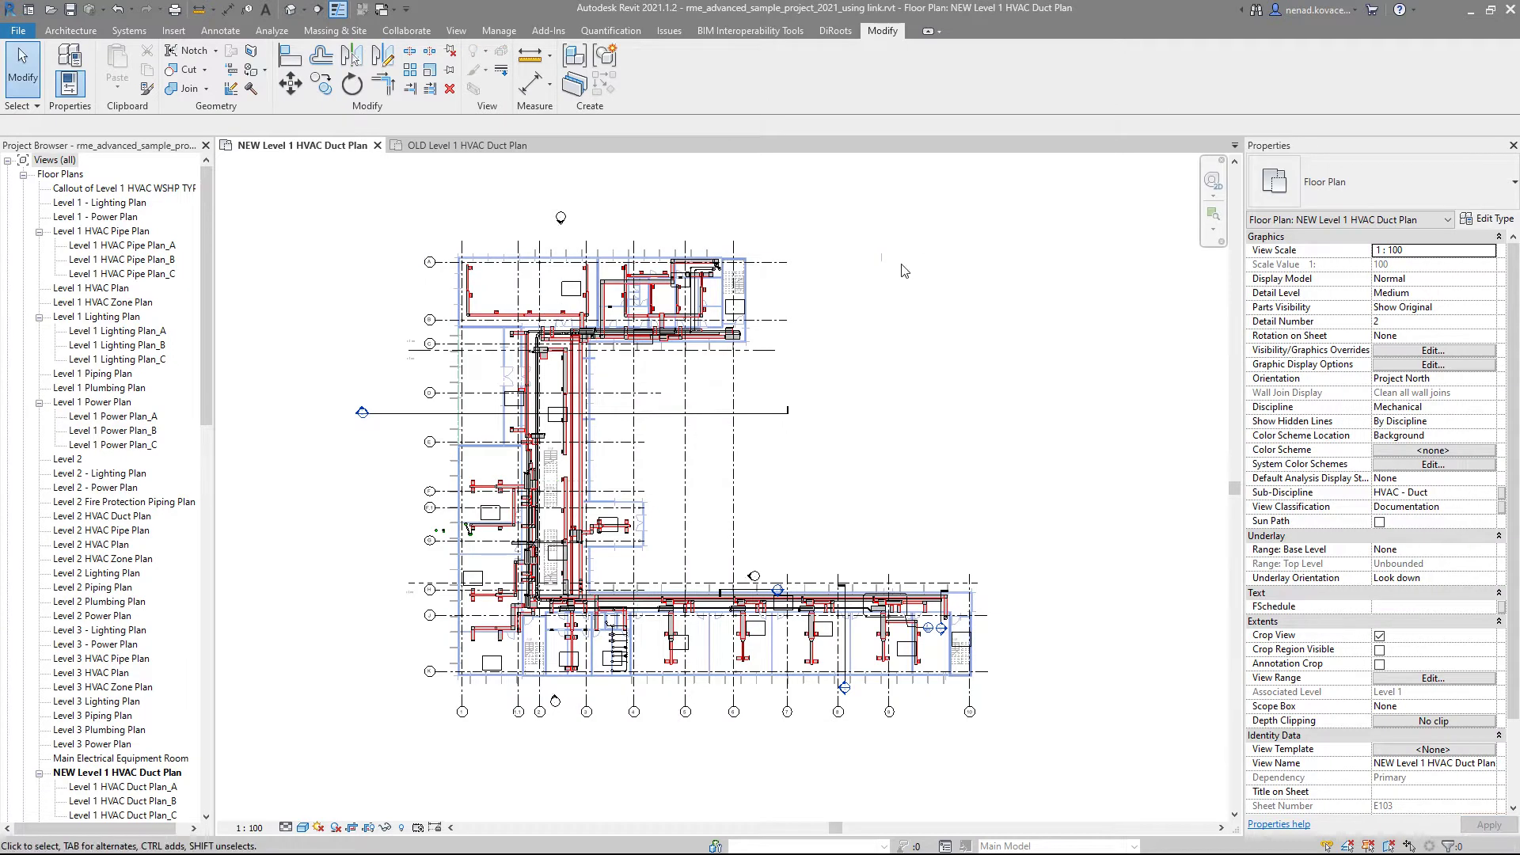
Open Dynamo Player and run the 01 Dimension_CableTray_Duct_R1 script on the NEW Level 1 HVAC Duct Plan.
click(487, 32)
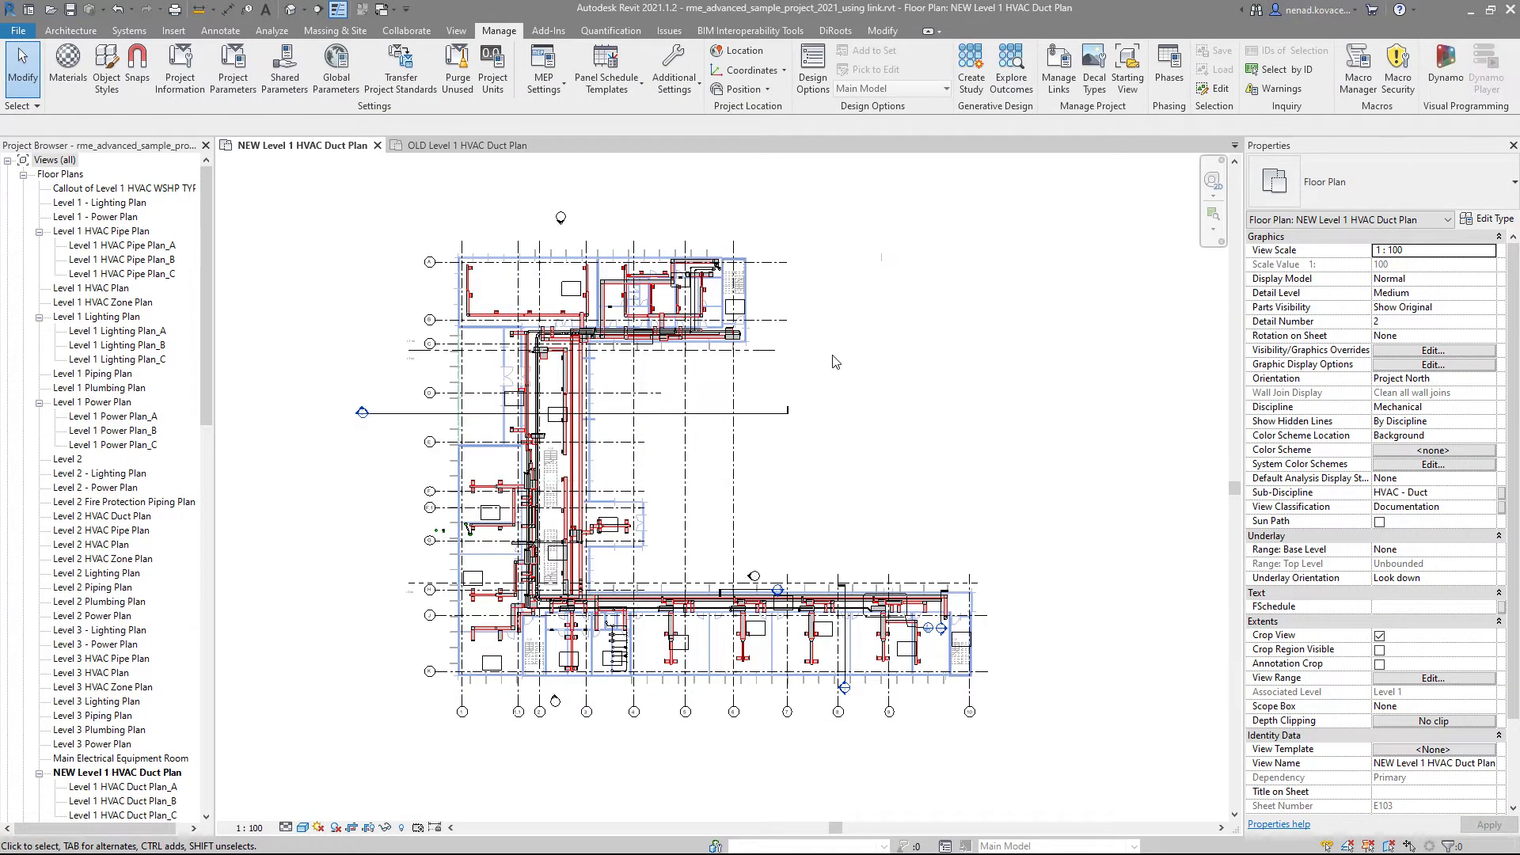
mouse_move(409, 160)
mouse_down()
mouse_move(742, 161)
mouse_move(1075, 205)
mouse_move(1059, 190)
mouse_up()
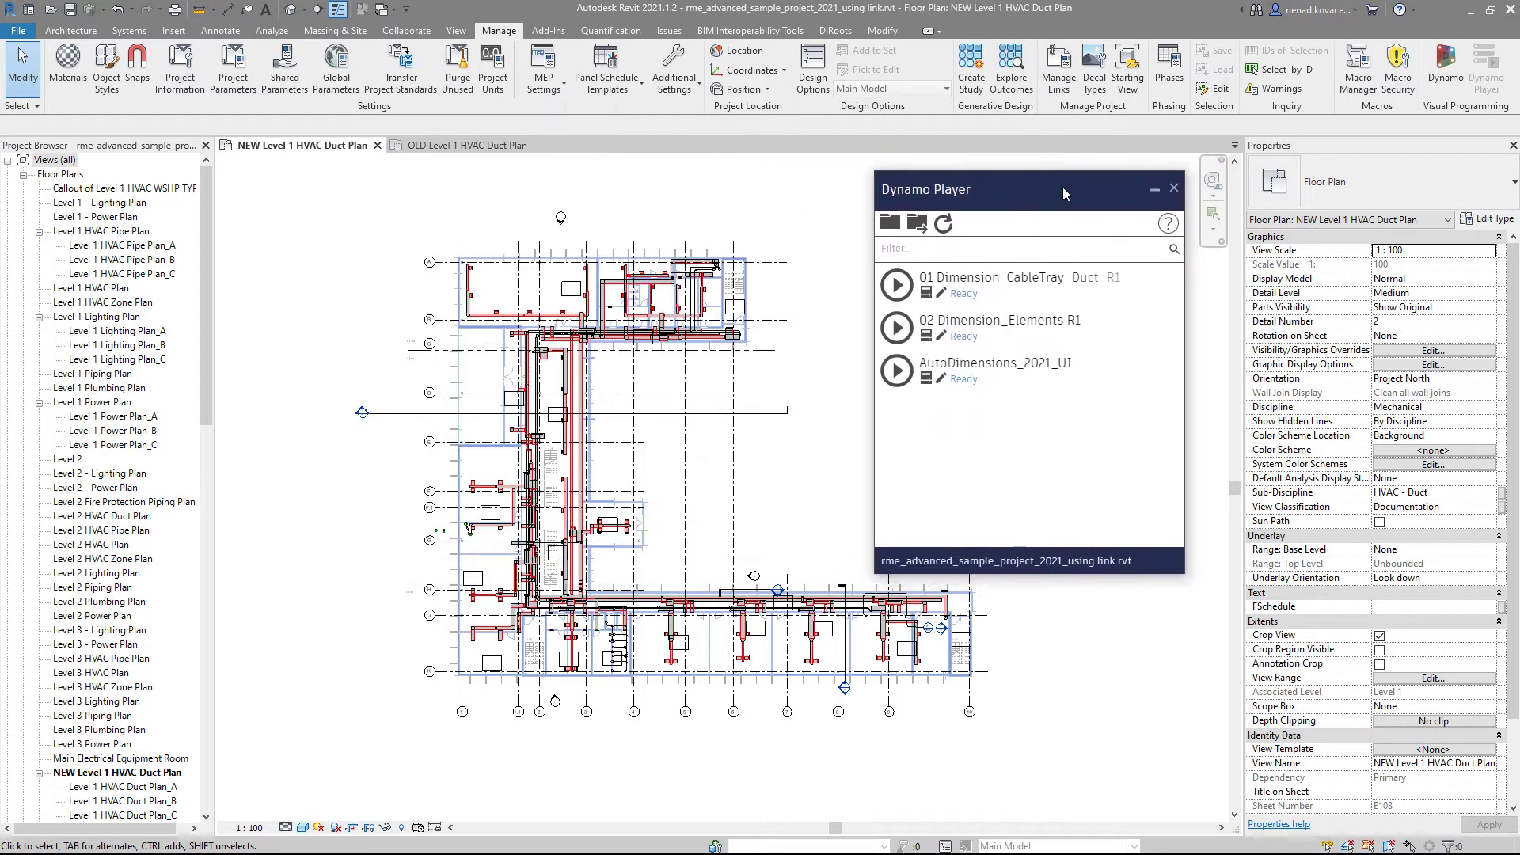
click(907, 286)
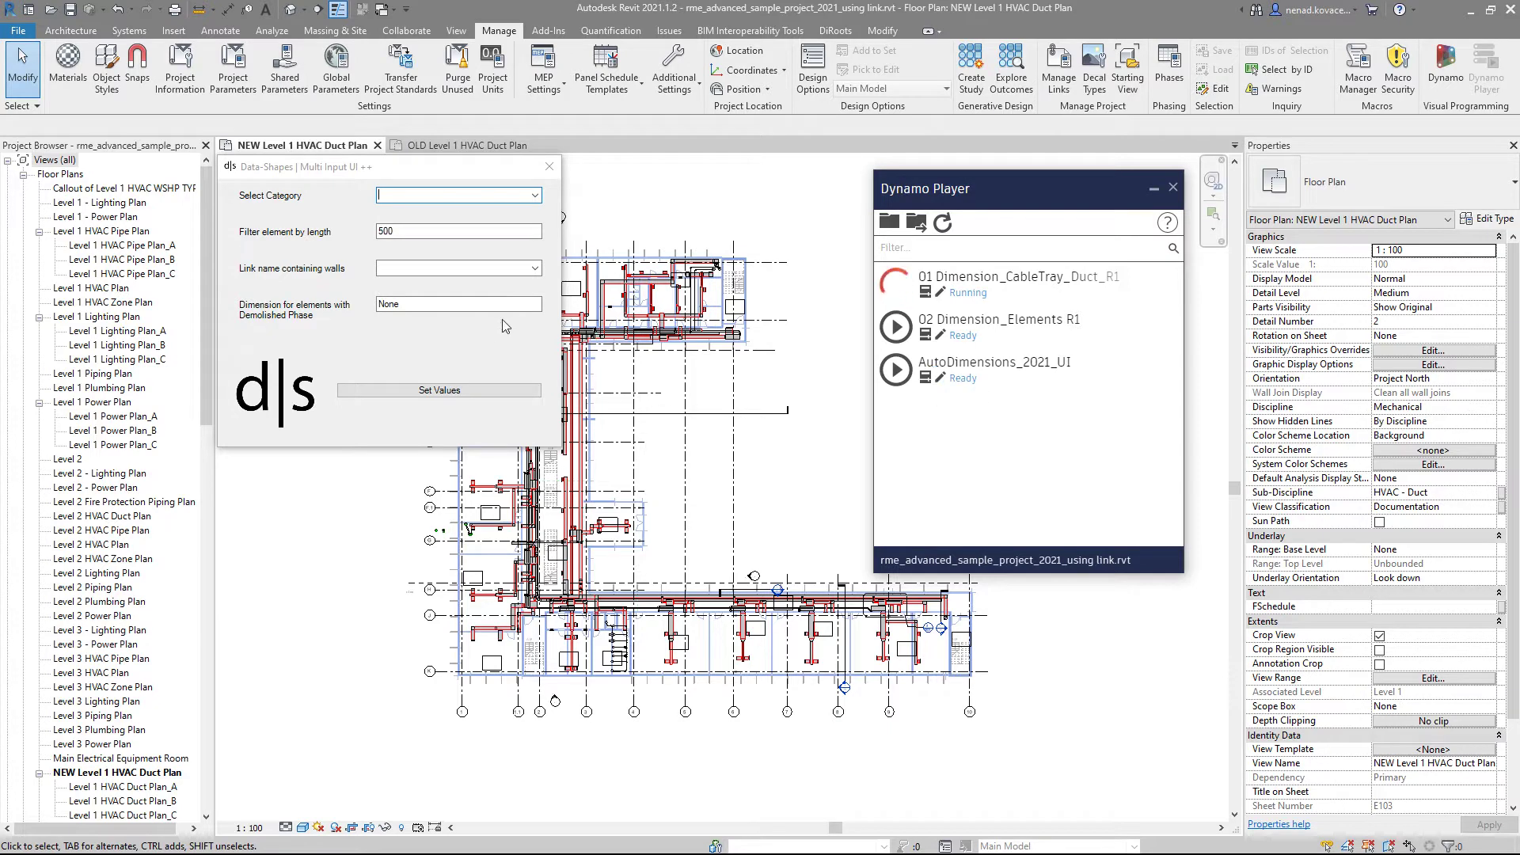
Set the script's category to Ducts and its link containing walls to arc.rvt : 2 : location <Not Shared>.
click(535, 198)
click(536, 198)
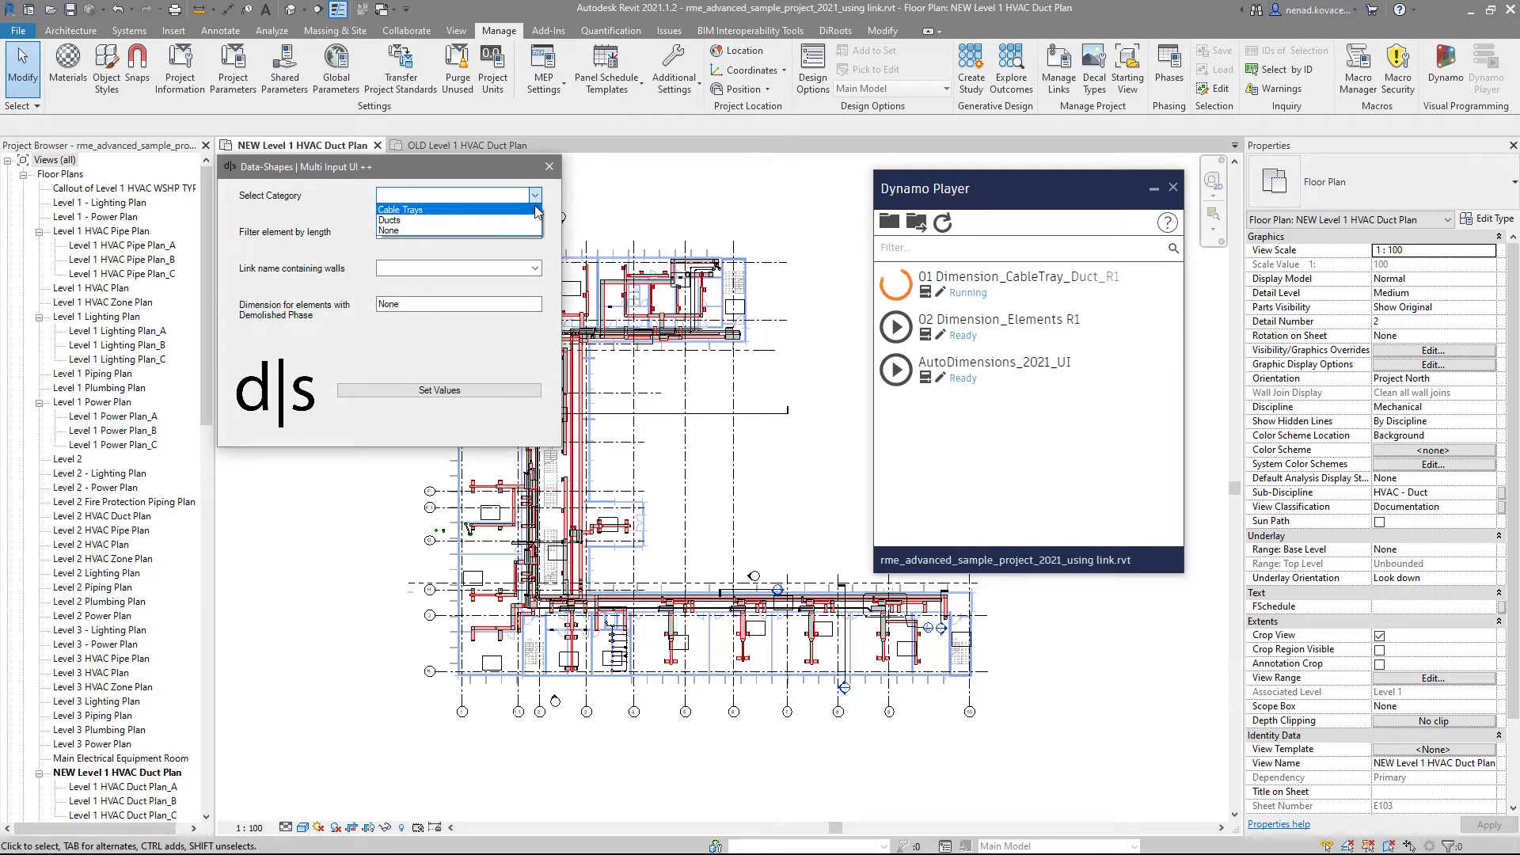
click(529, 220)
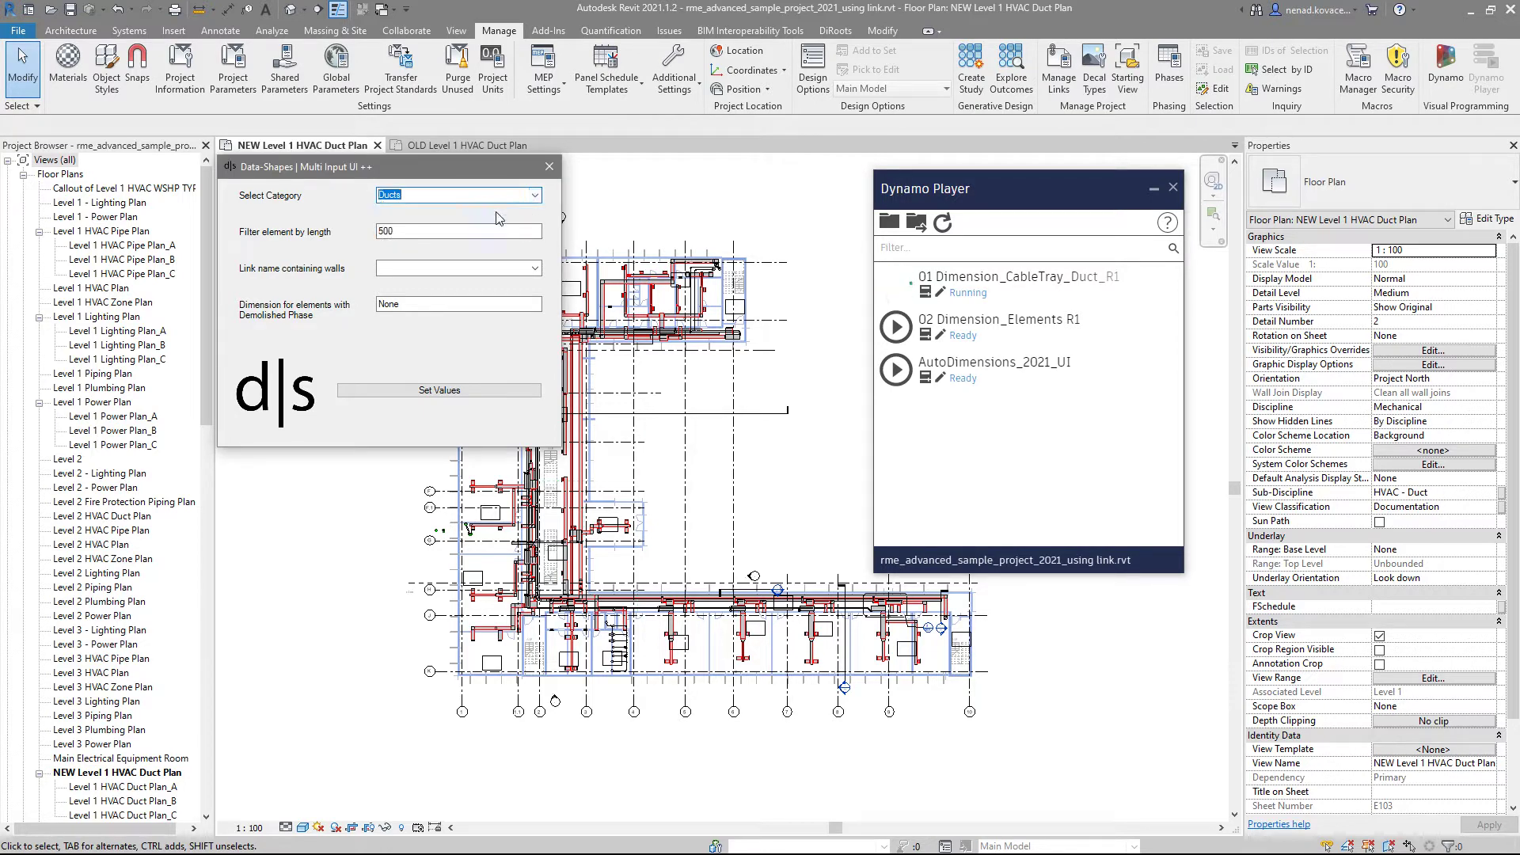
key(Tab)
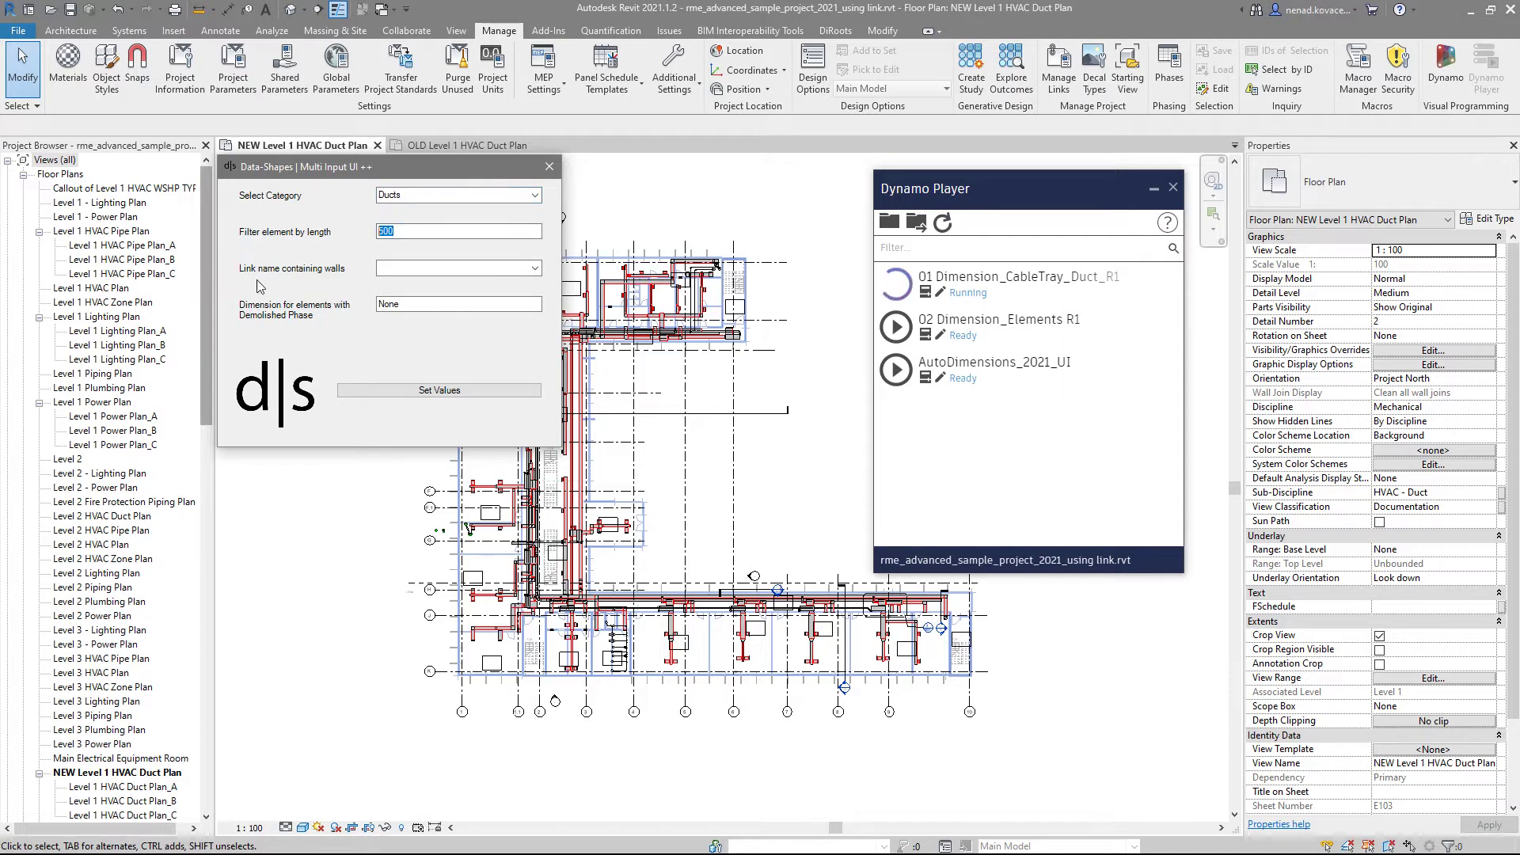
click(536, 269)
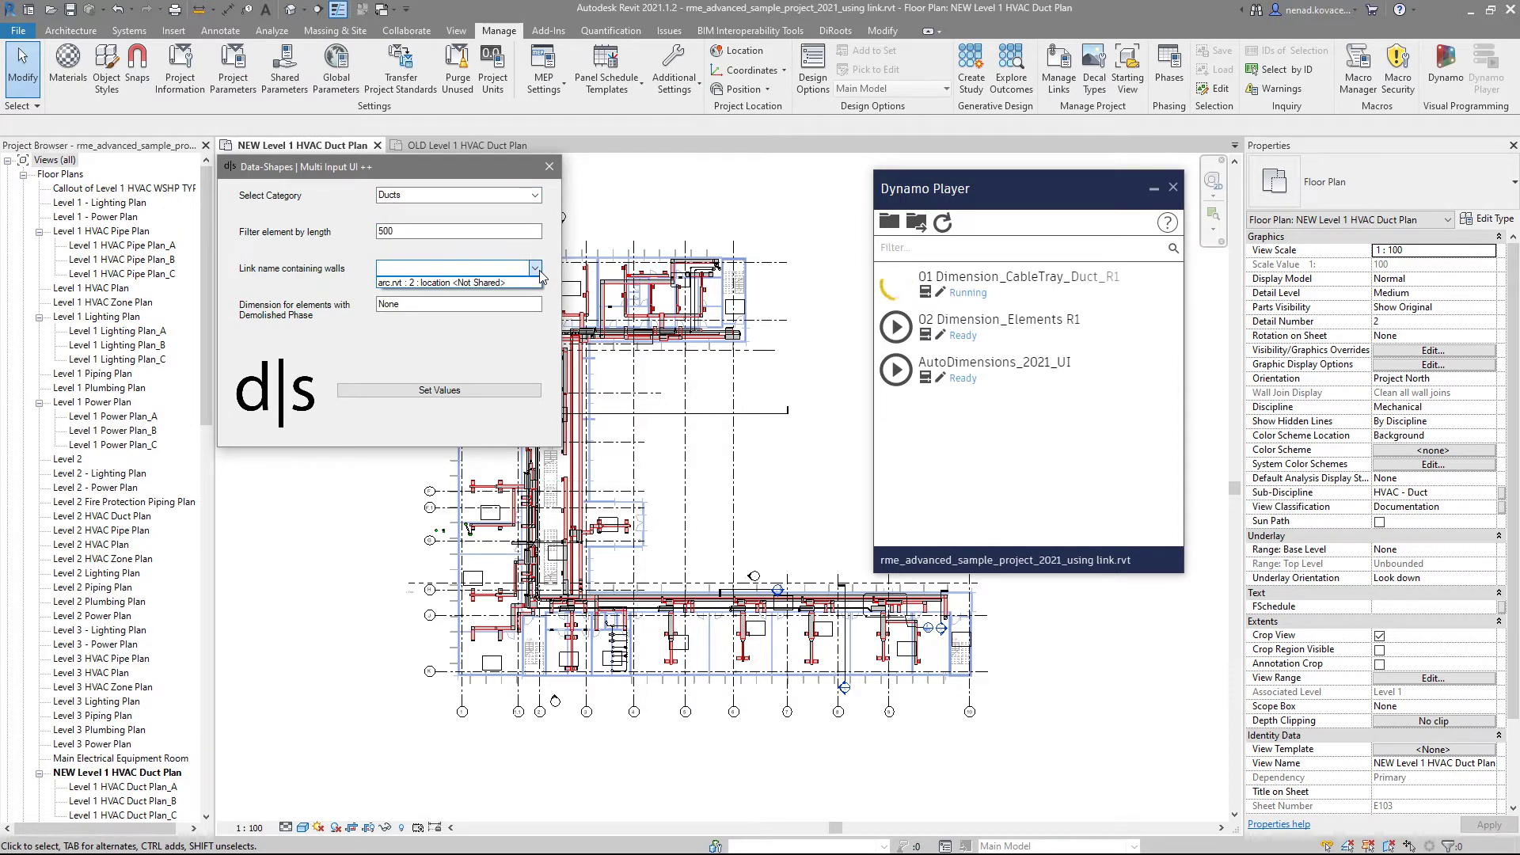
click(447, 284)
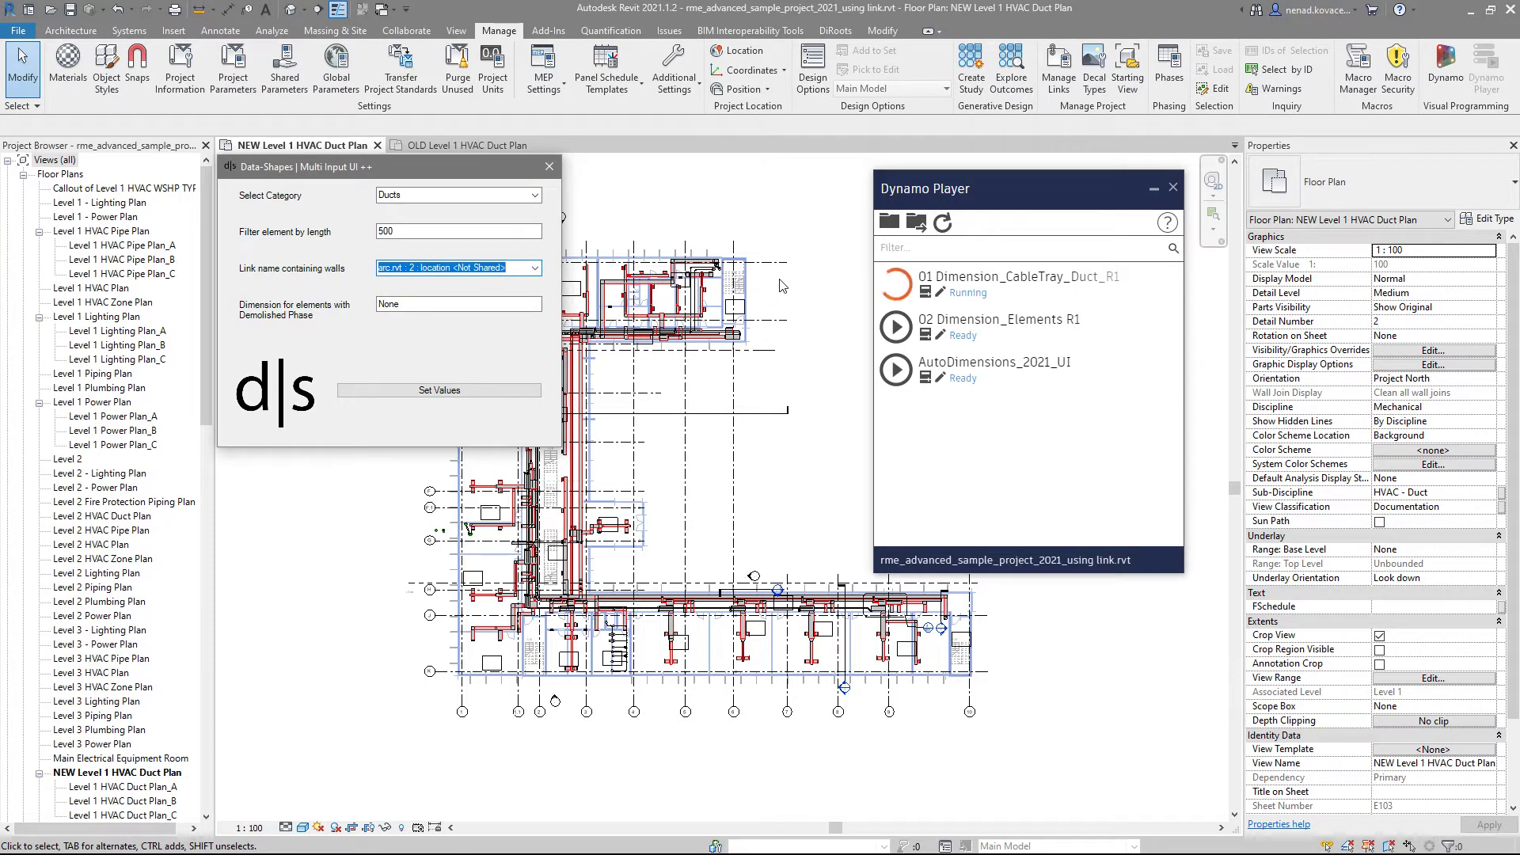
click(536, 268)
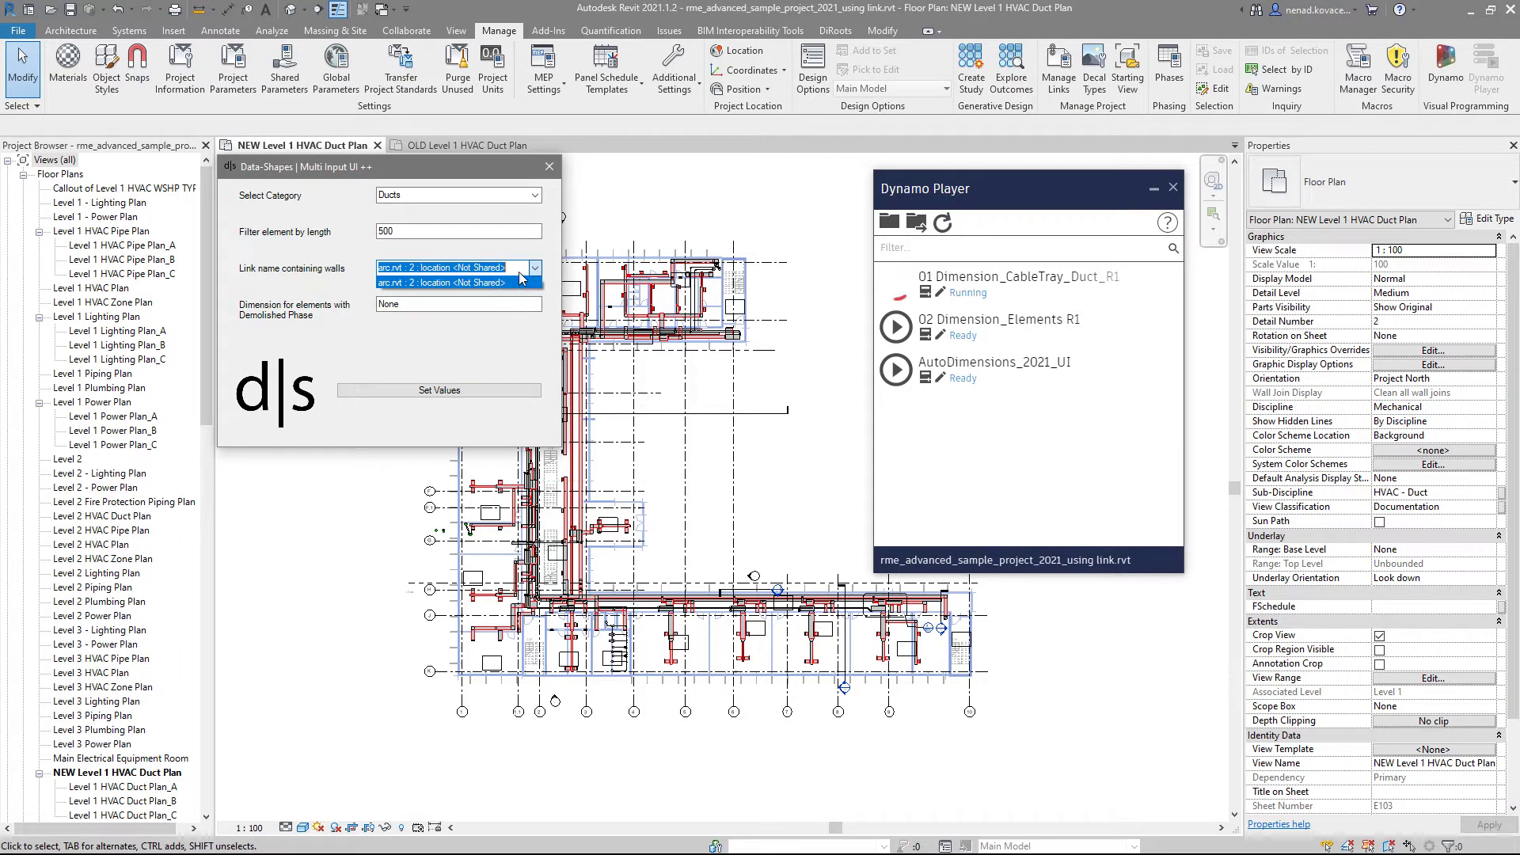
click(520, 271)
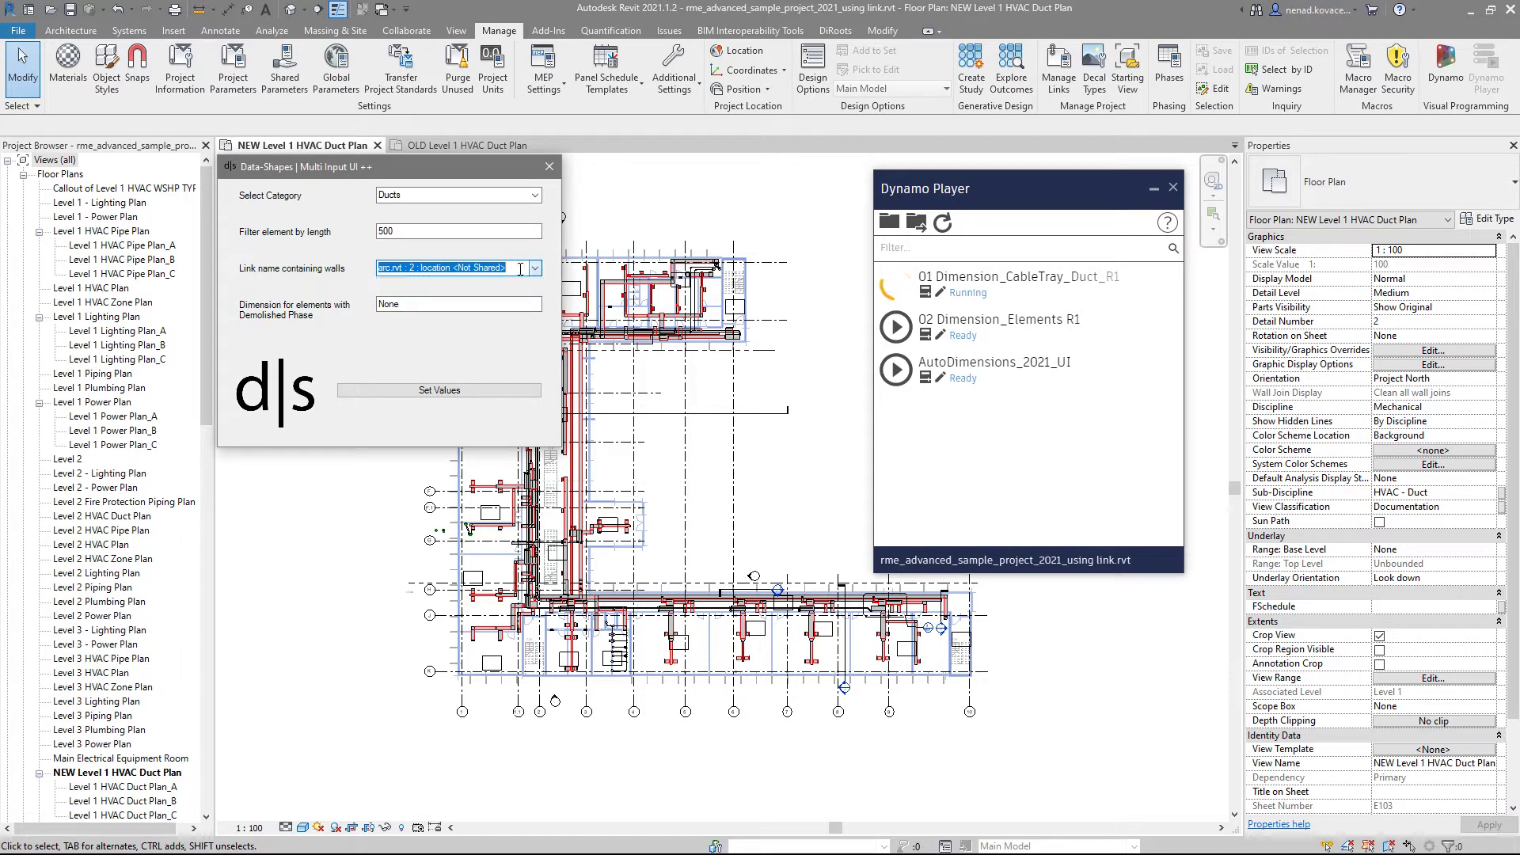
Keep the dimension option for demolished-phase elements at None and submit the script's values.
click(495, 304)
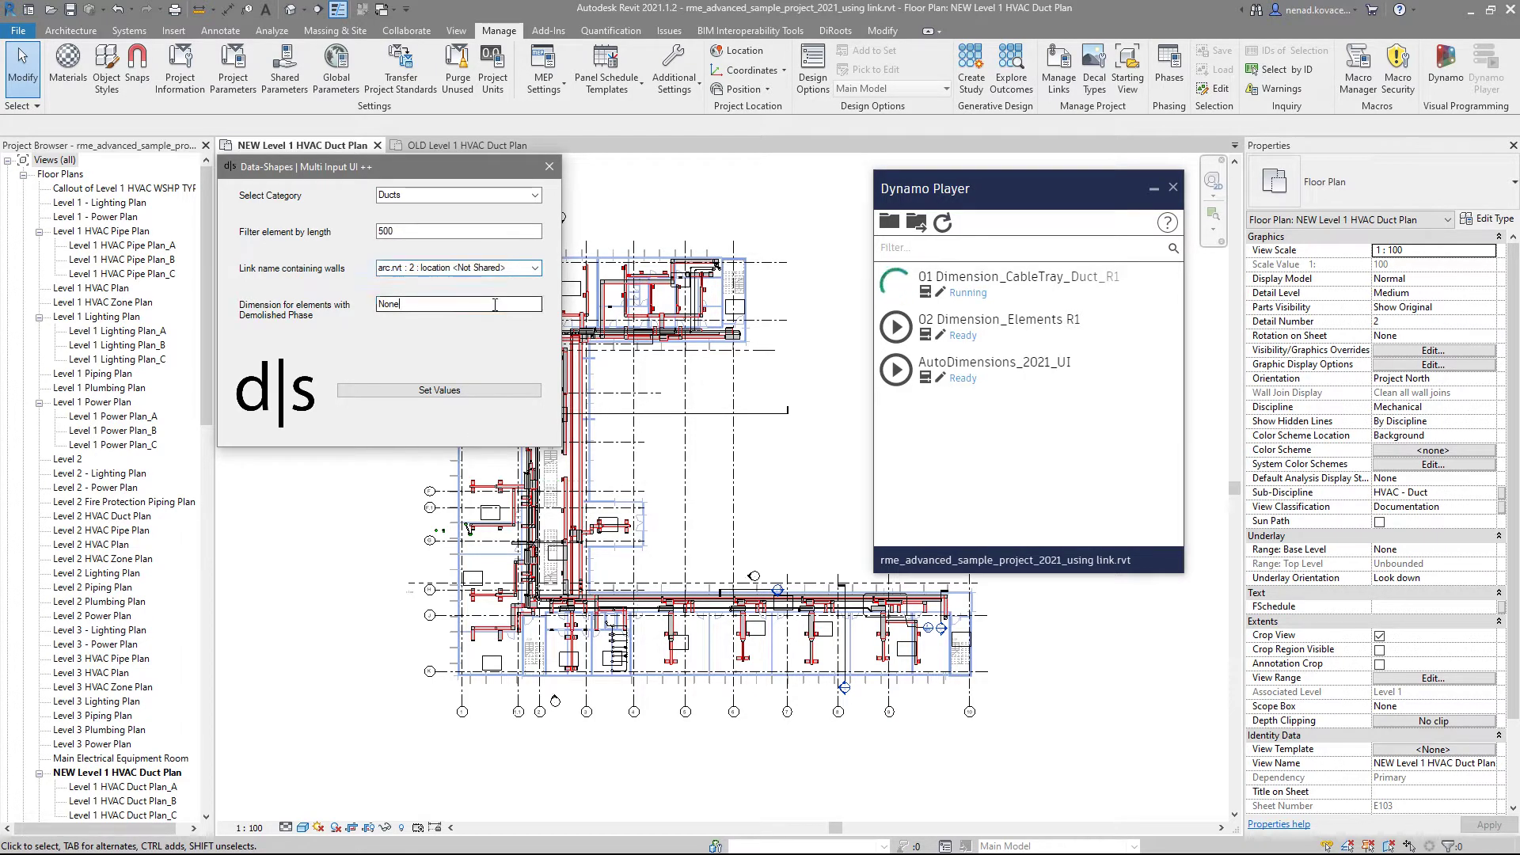
double_click(431, 301)
click(433, 305)
key(ctrl+a)
click(458, 387)
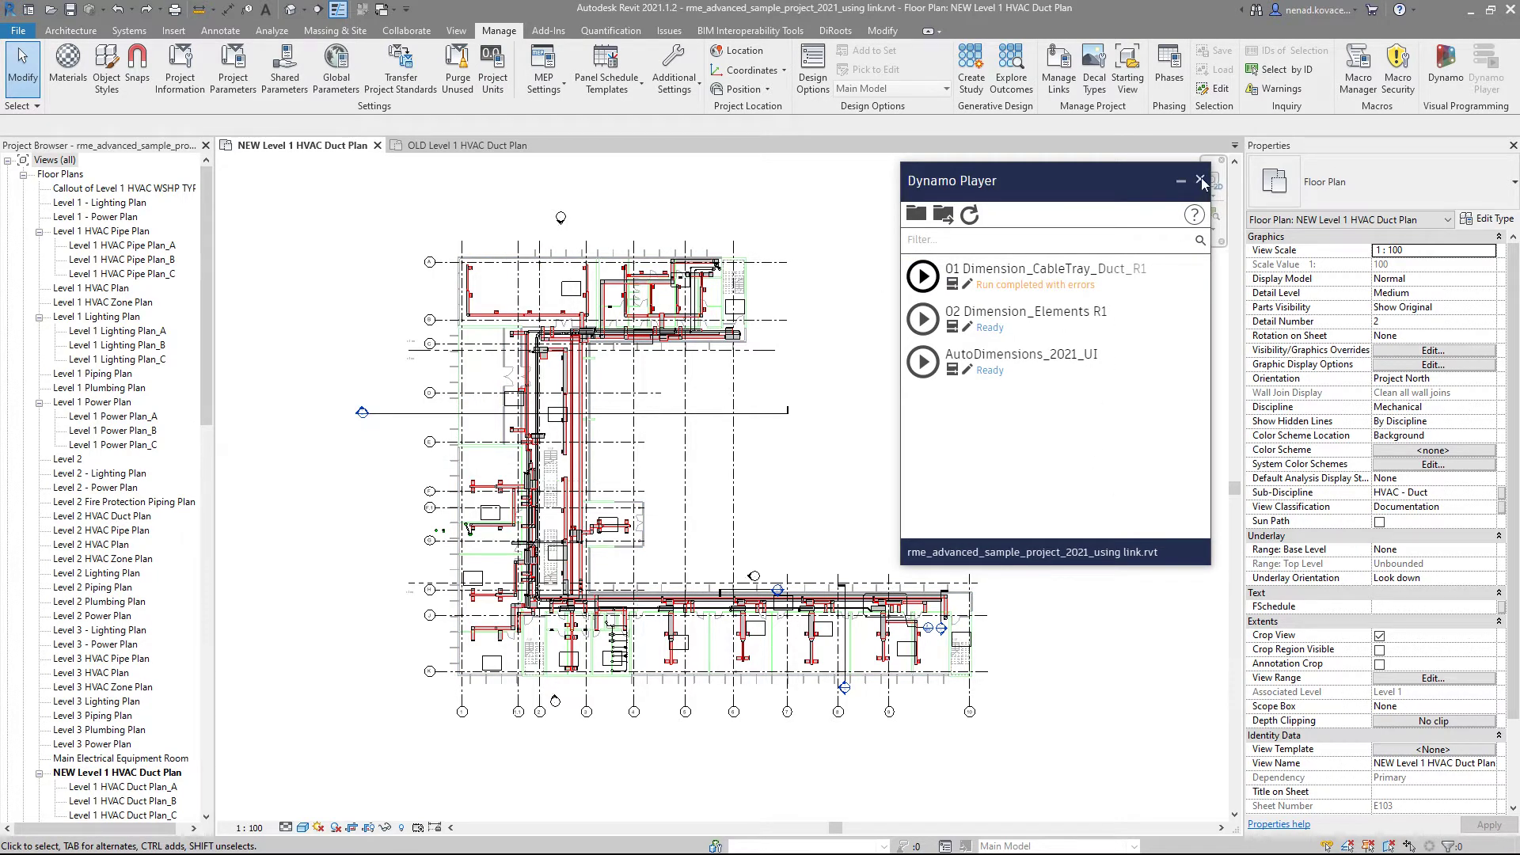
Restart Dynamo Player and bring up the Alarms & Clock stopwatch alongside it.
click(1200, 180)
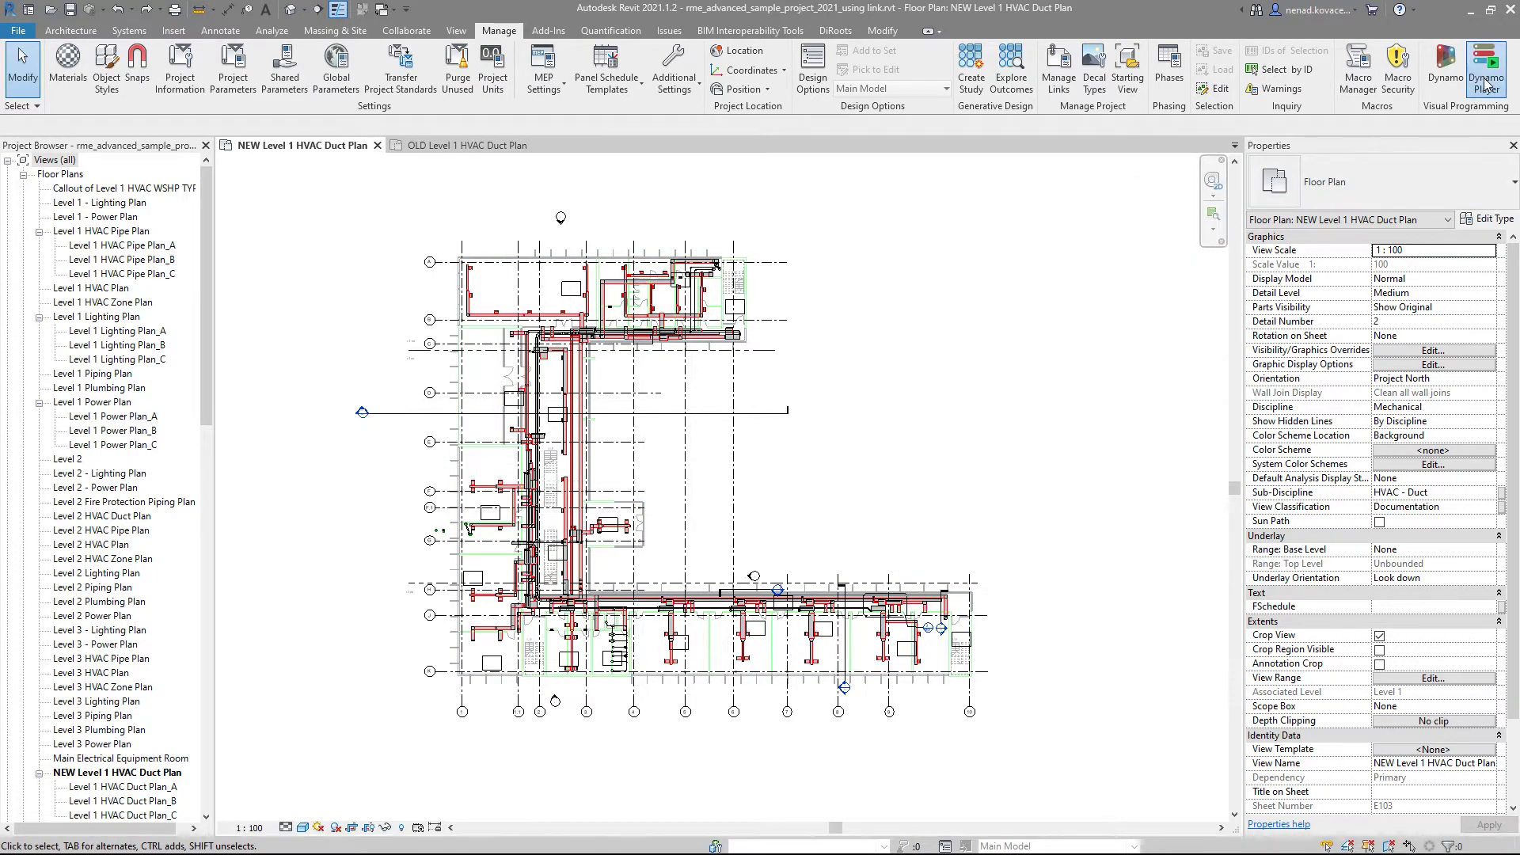
click(1486, 79)
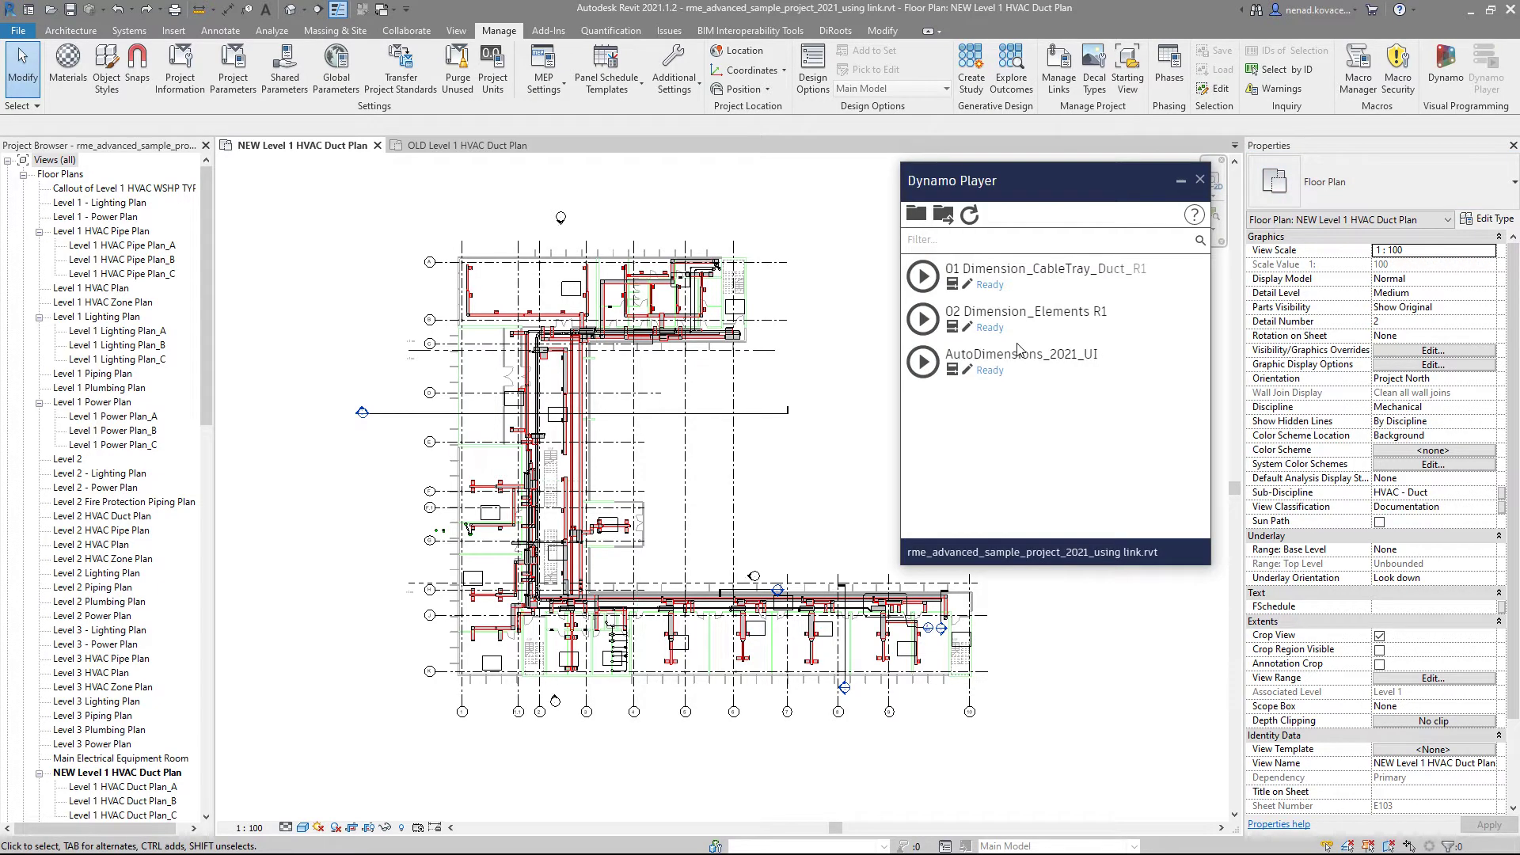
key(alt+Tab)
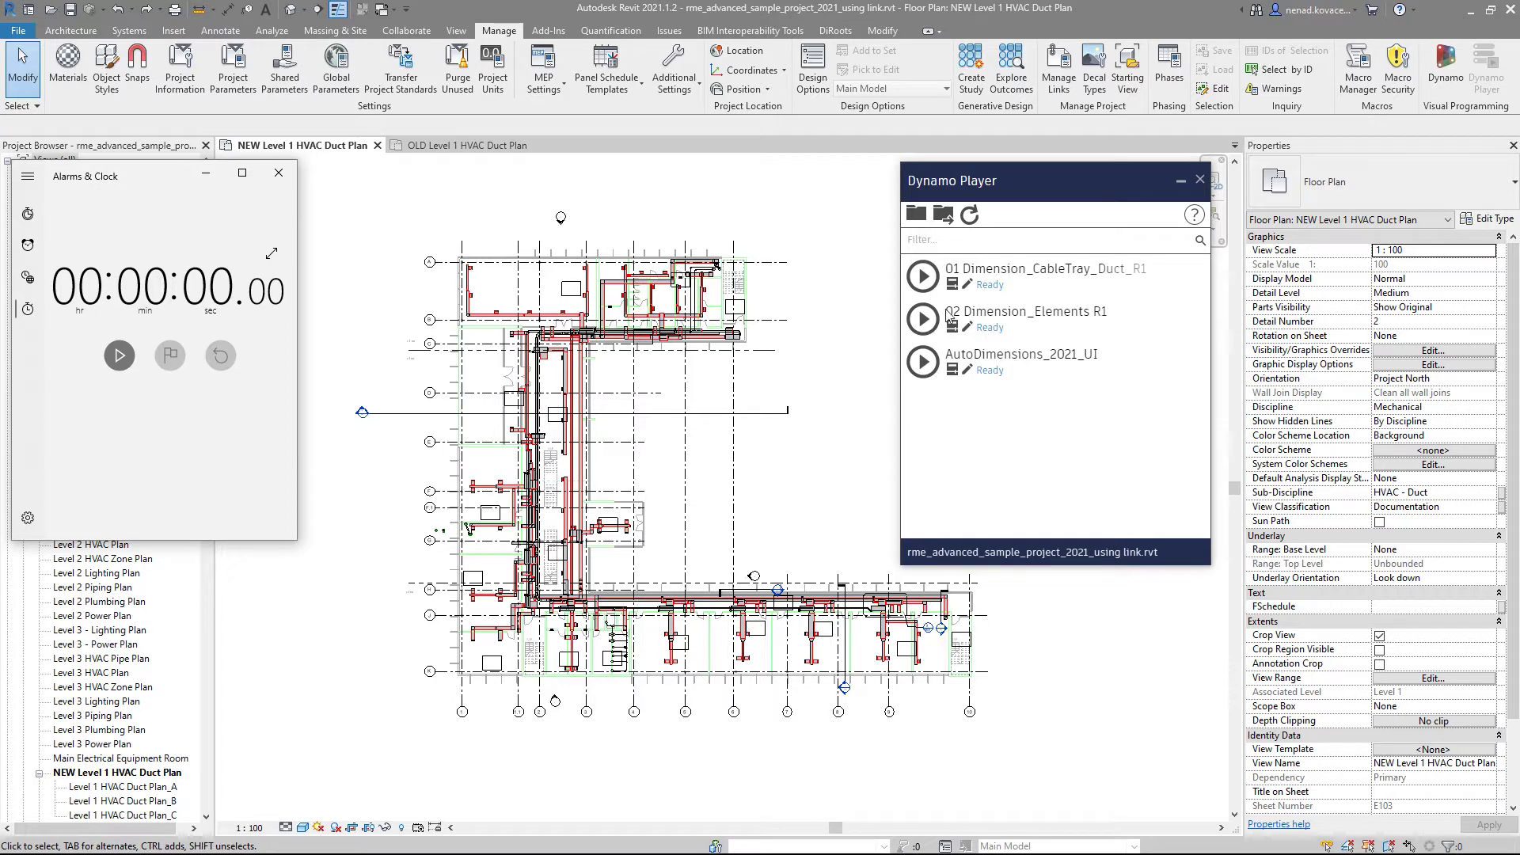
Run 01 Dimension_CableTray_Duct_R1 again with category Ducts and wall link arc.rvt : 2 : location <Not Shared>.
click(922, 275)
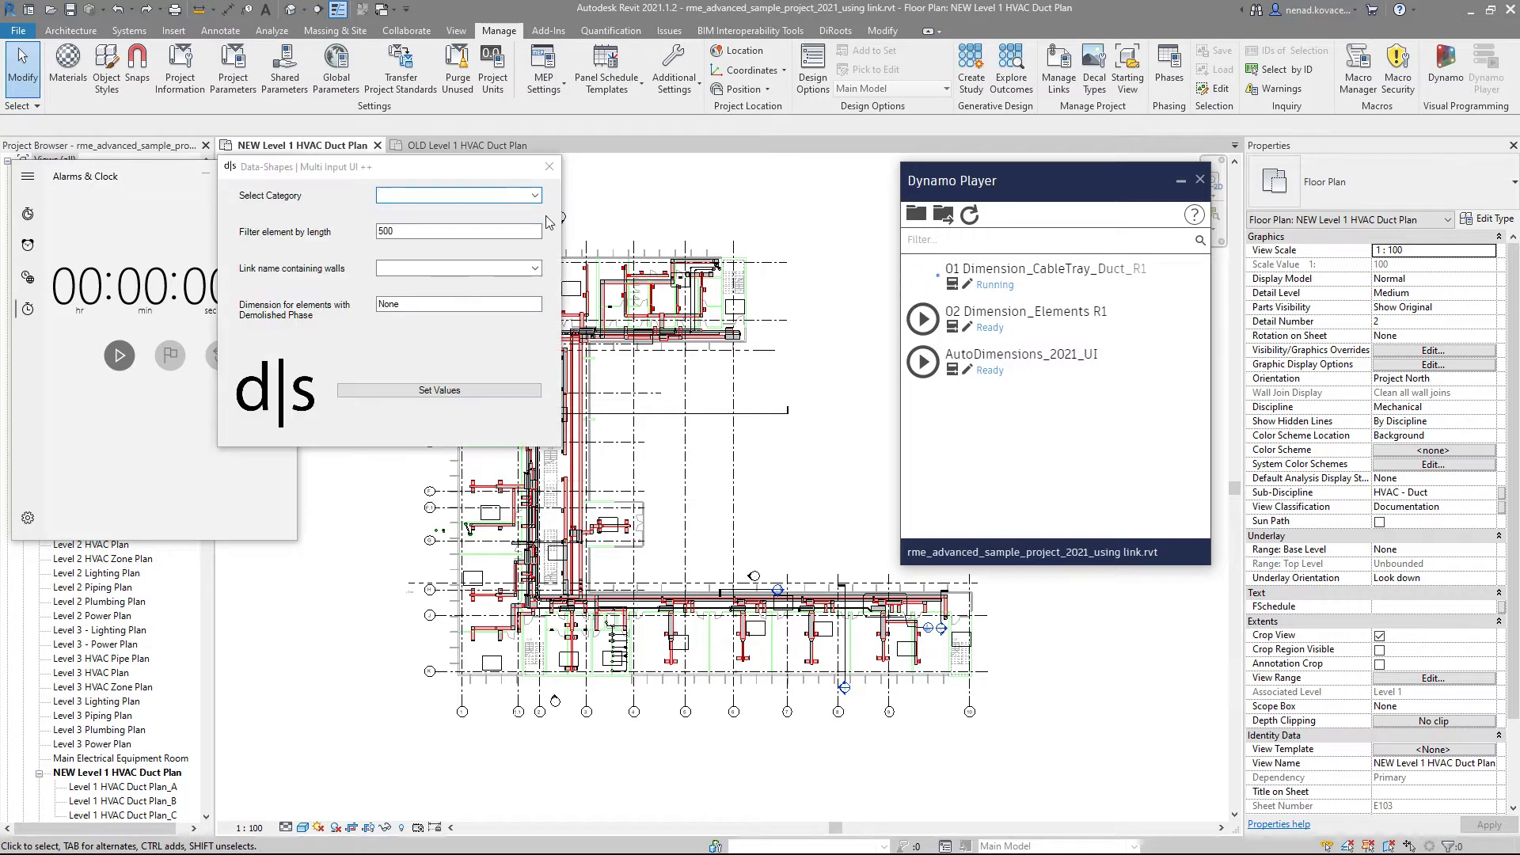
drag(421, 160, 599, 178)
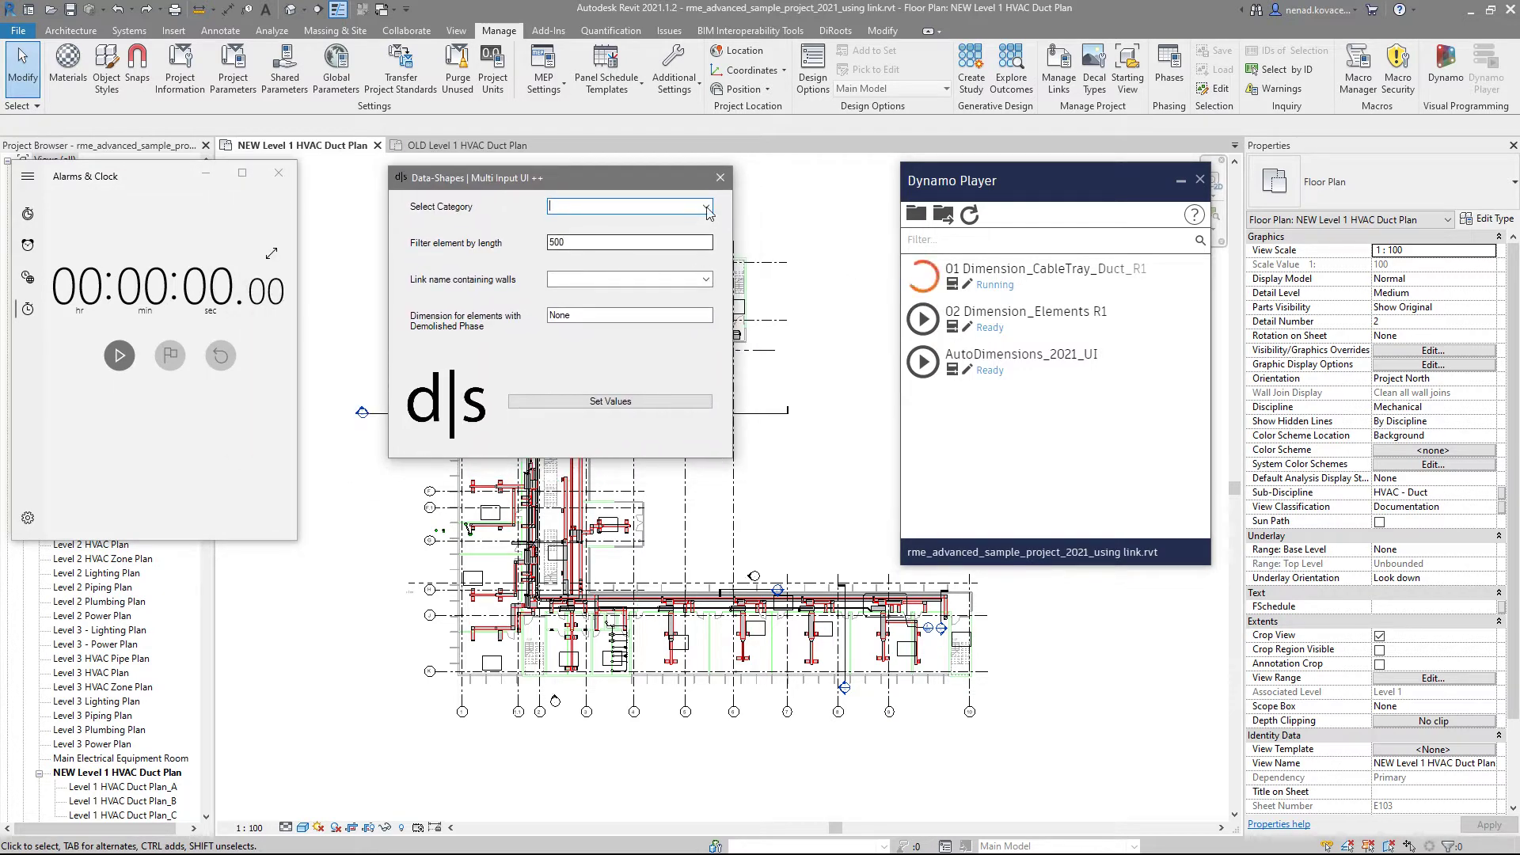
click(705, 205)
click(699, 236)
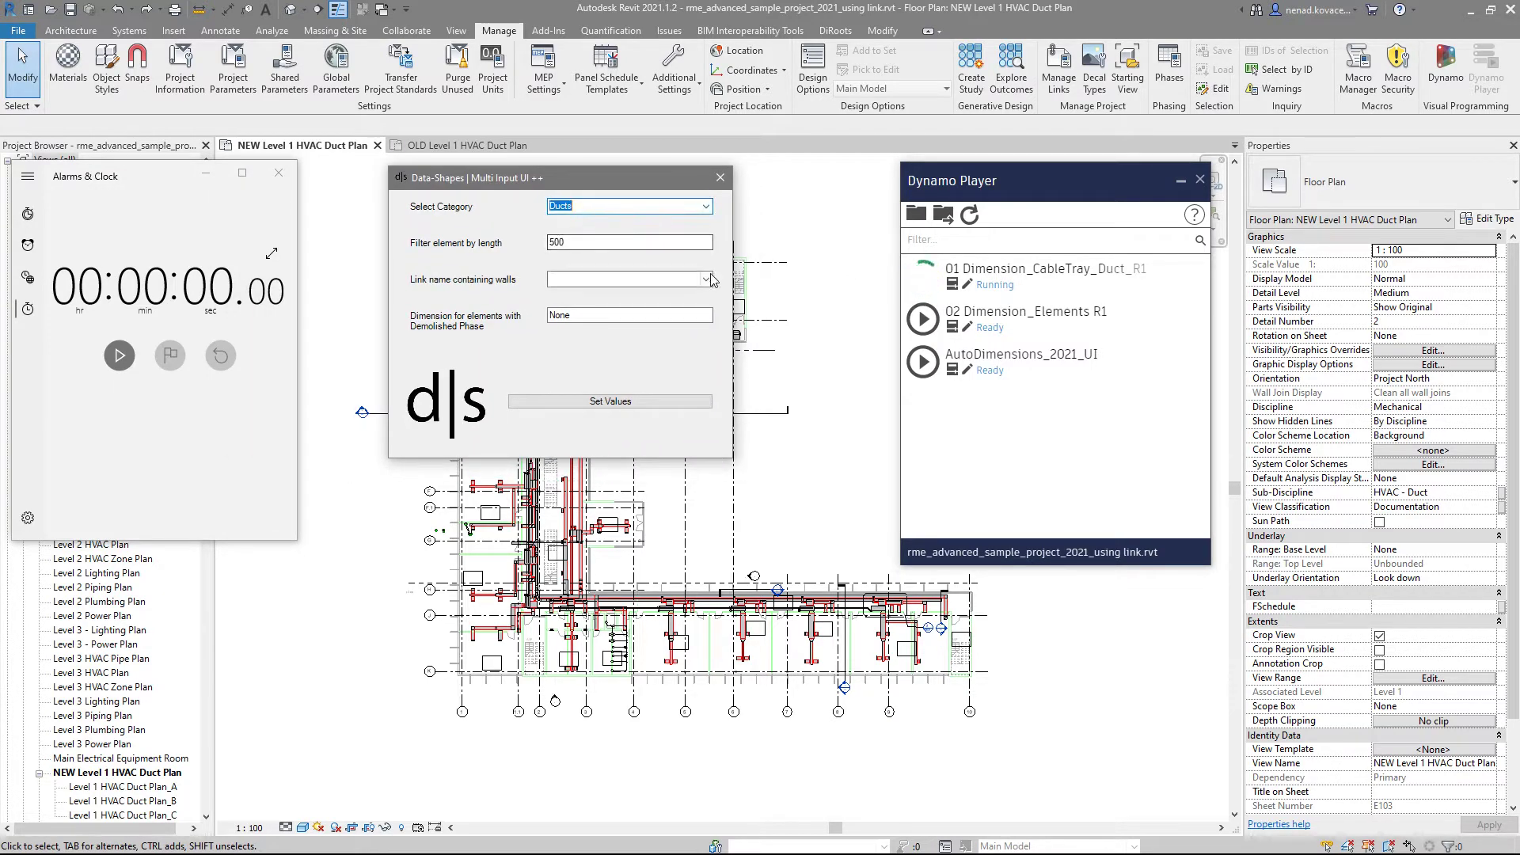
click(705, 278)
click(702, 297)
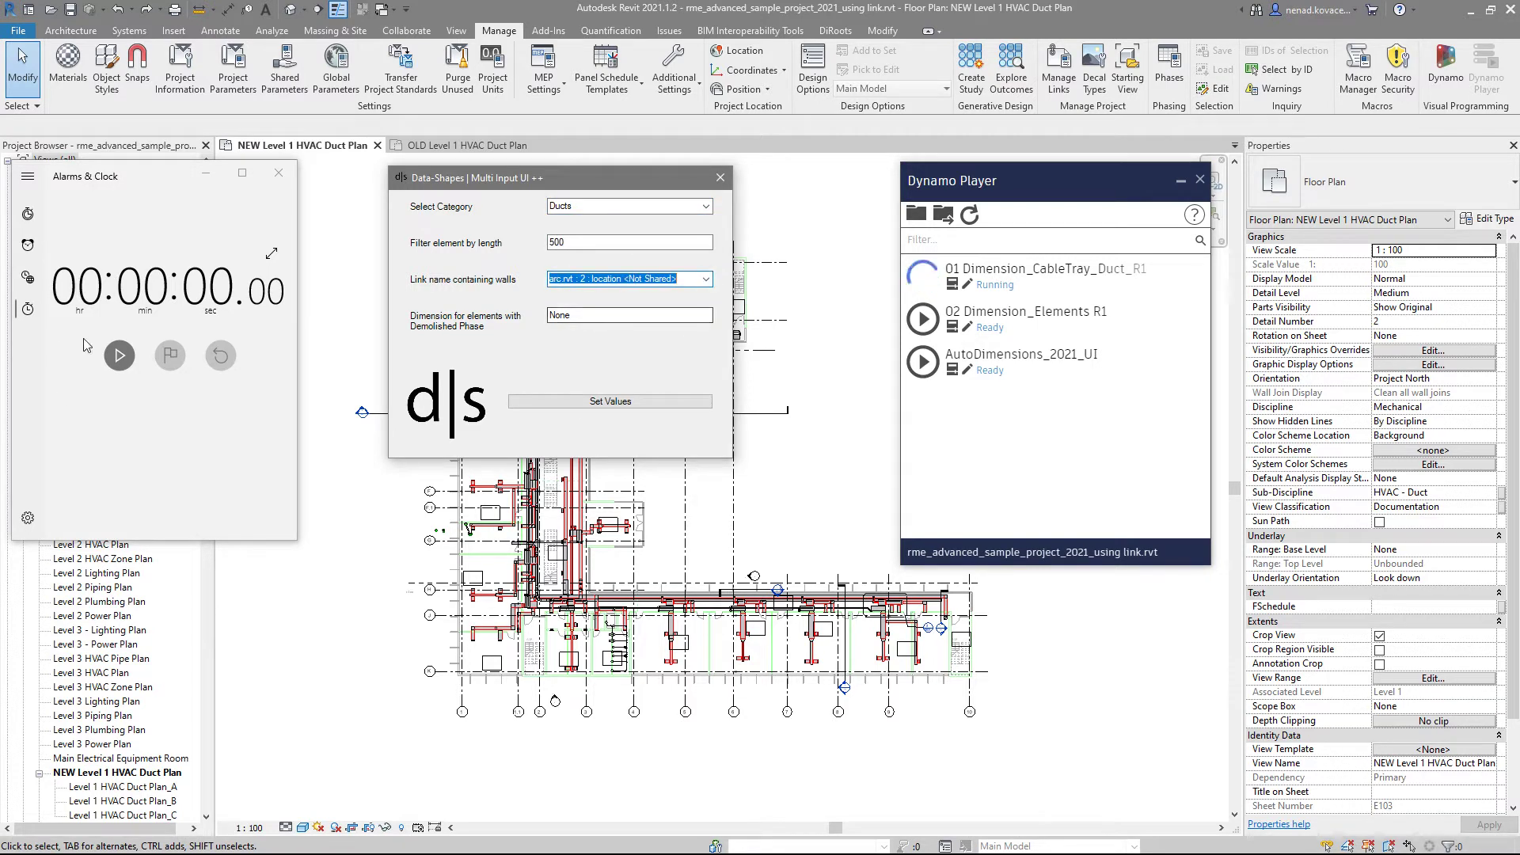
Submit the script's values and time the dimensioning run with the stopwatch, stopping it when the run ends.
click(120, 355)
click(603, 401)
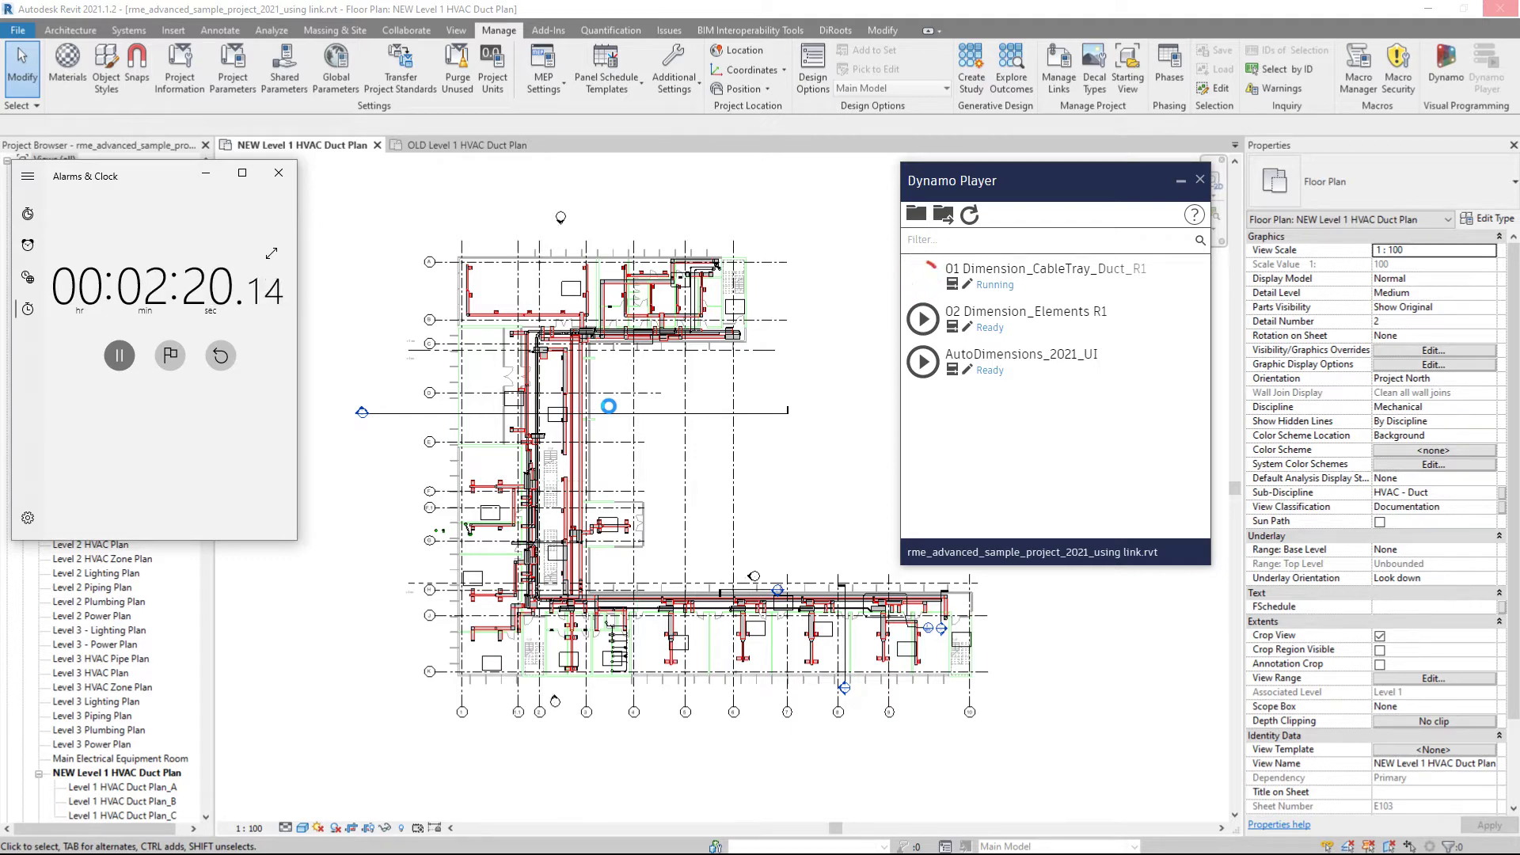
key(space)
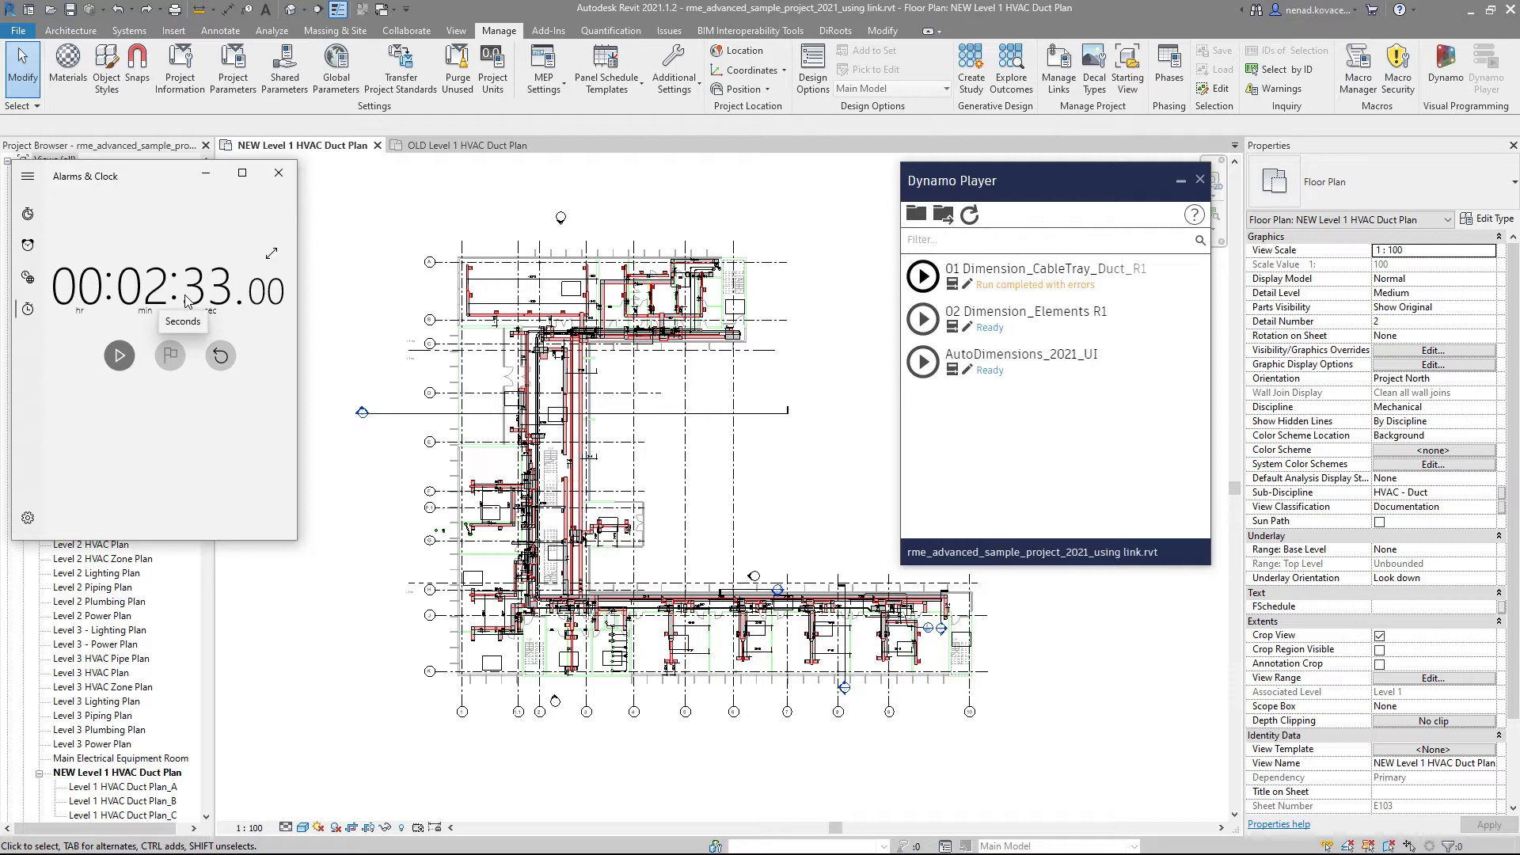
Select everything in the NEW Level 1 HVAC Duct Plan and check the number of Dimensions in the selection filter.
click(216, 172)
scroll(416, 444, down, 2)
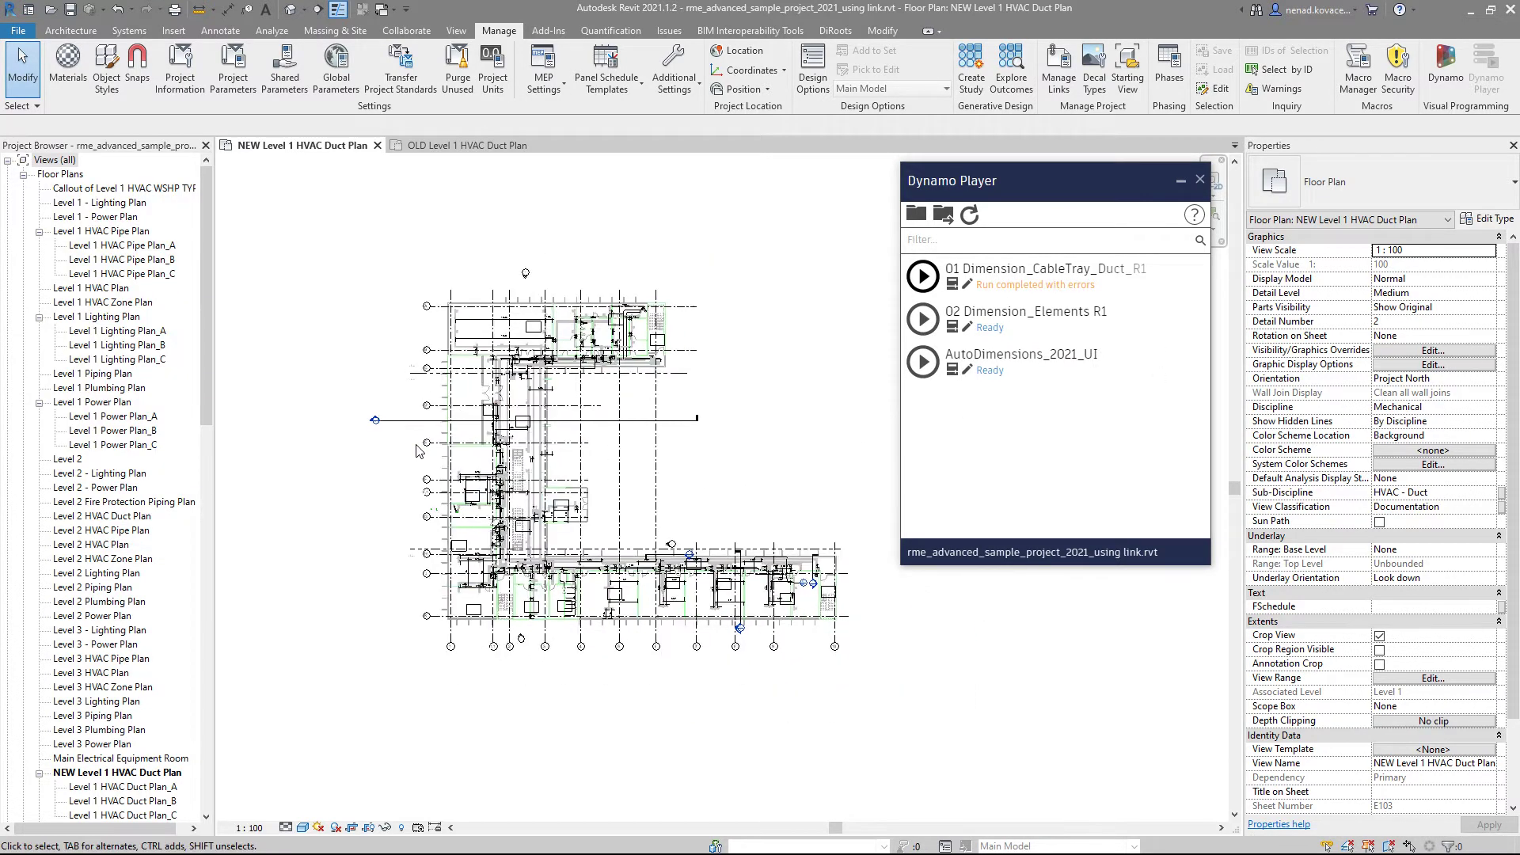
scroll(849, 622, up, 2)
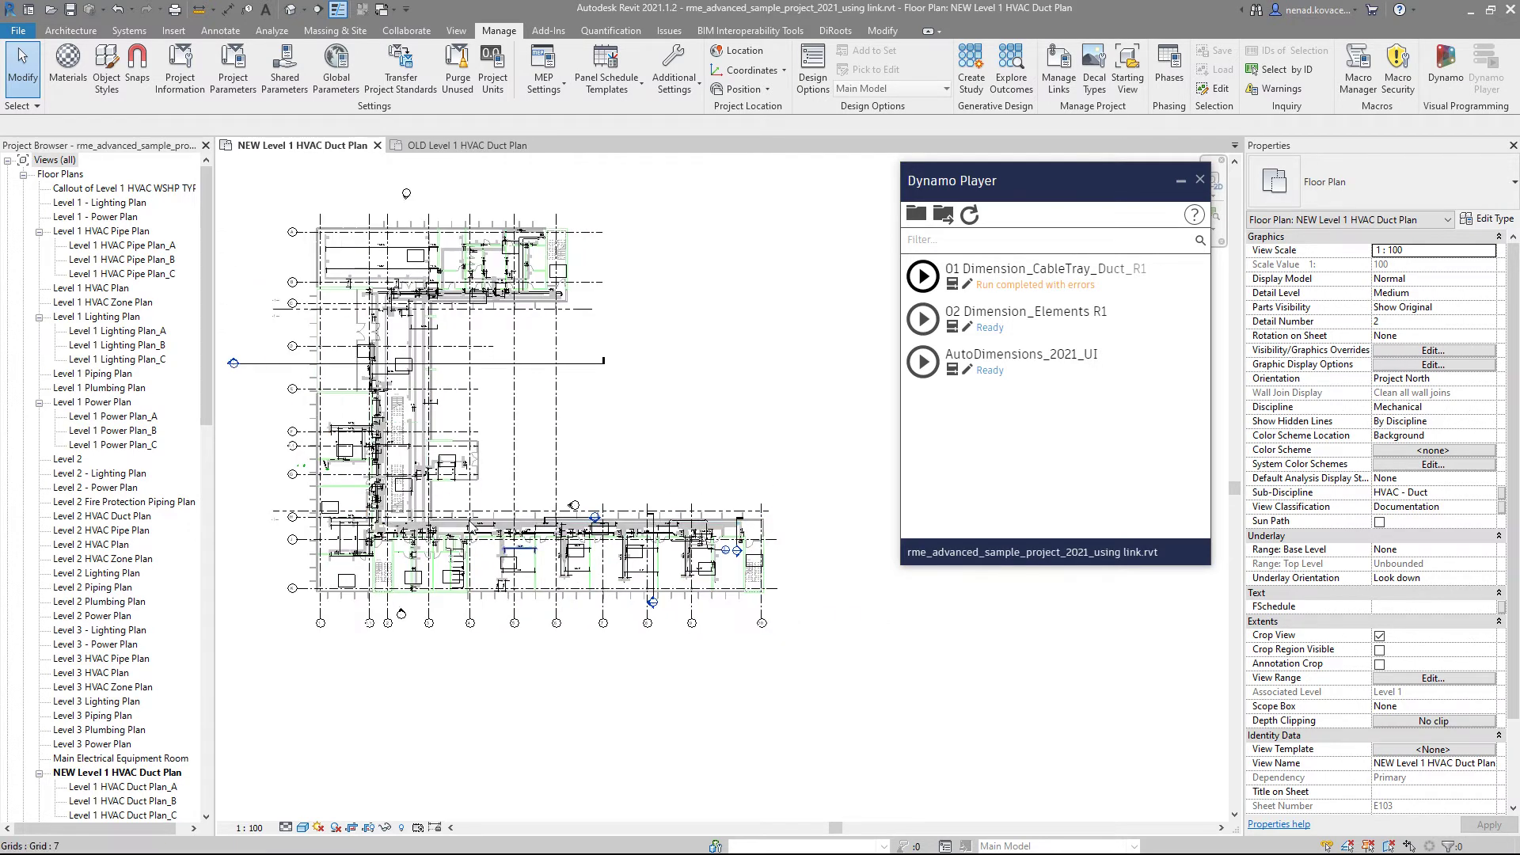
drag(229, 168, 873, 726)
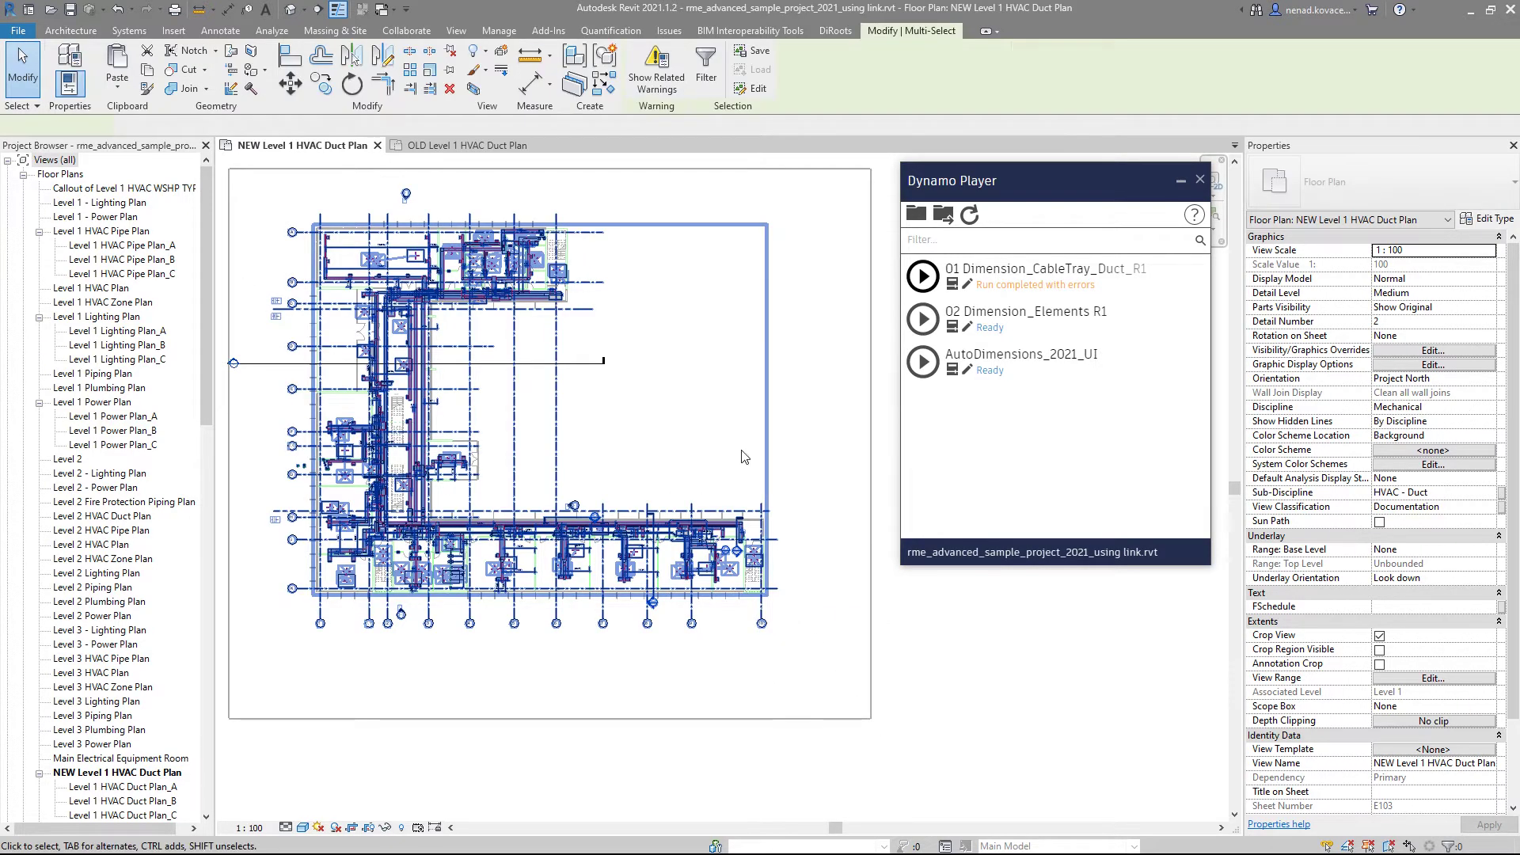
click(705, 71)
click(119, 292)
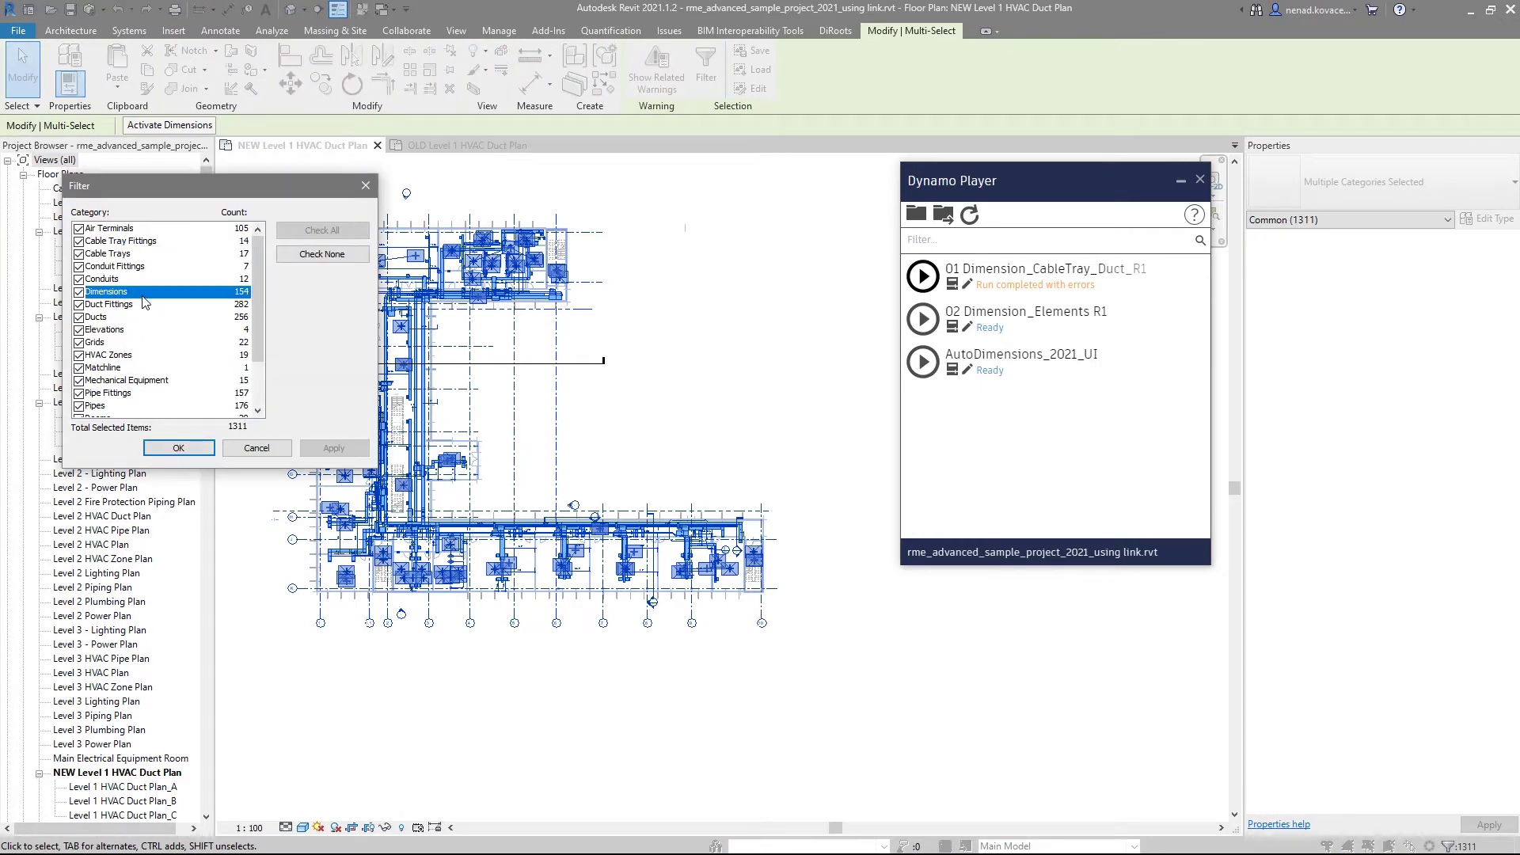
click(257, 448)
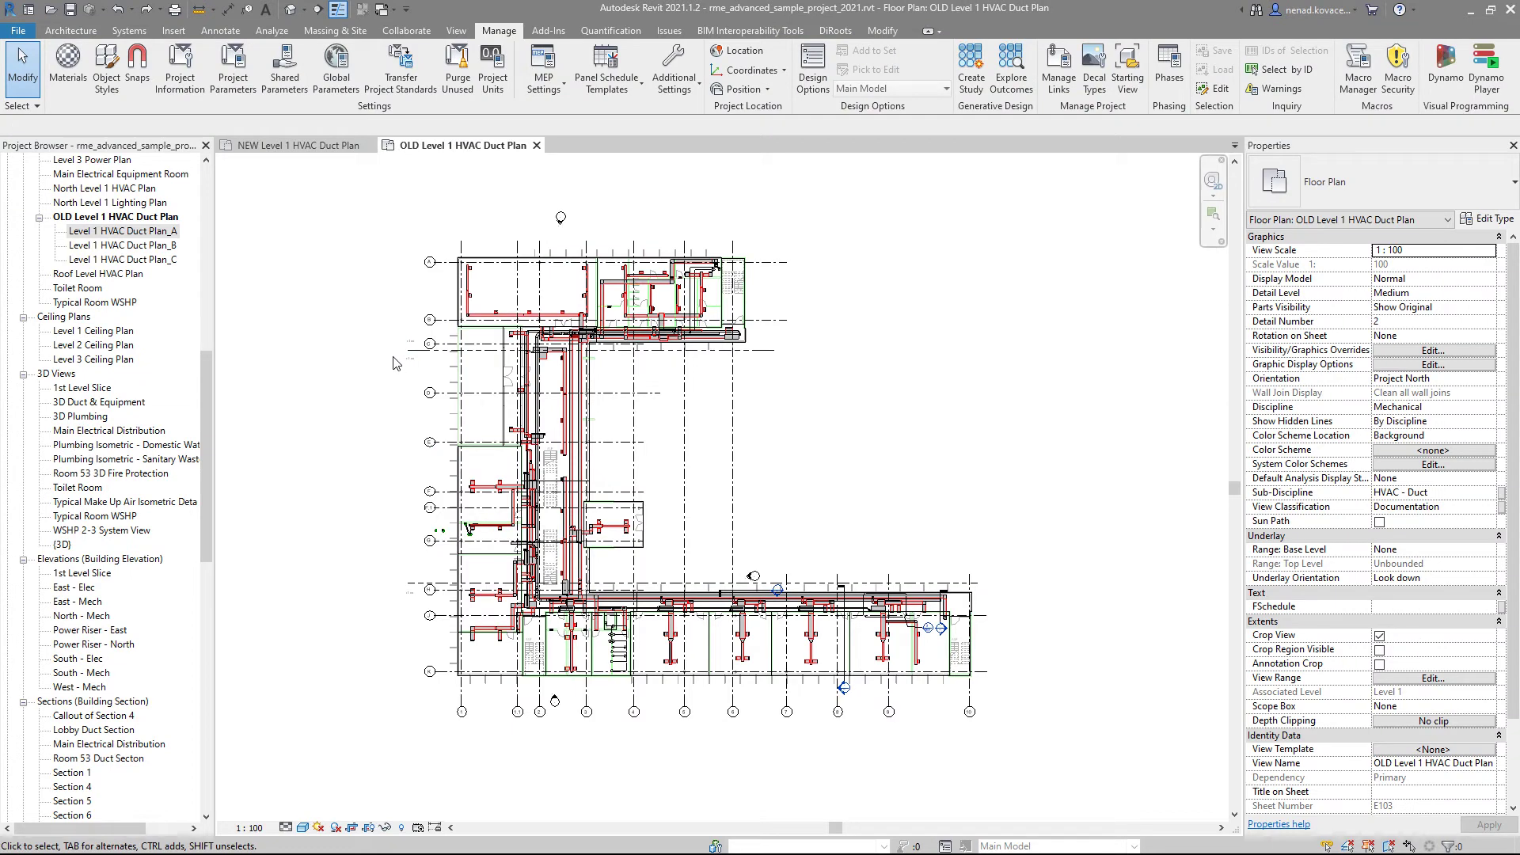
Open the dependent view Level 1 HVAC Duct Plan_C under the OLD Level 1 HVAC Duct Plan.
double_click(158, 261)
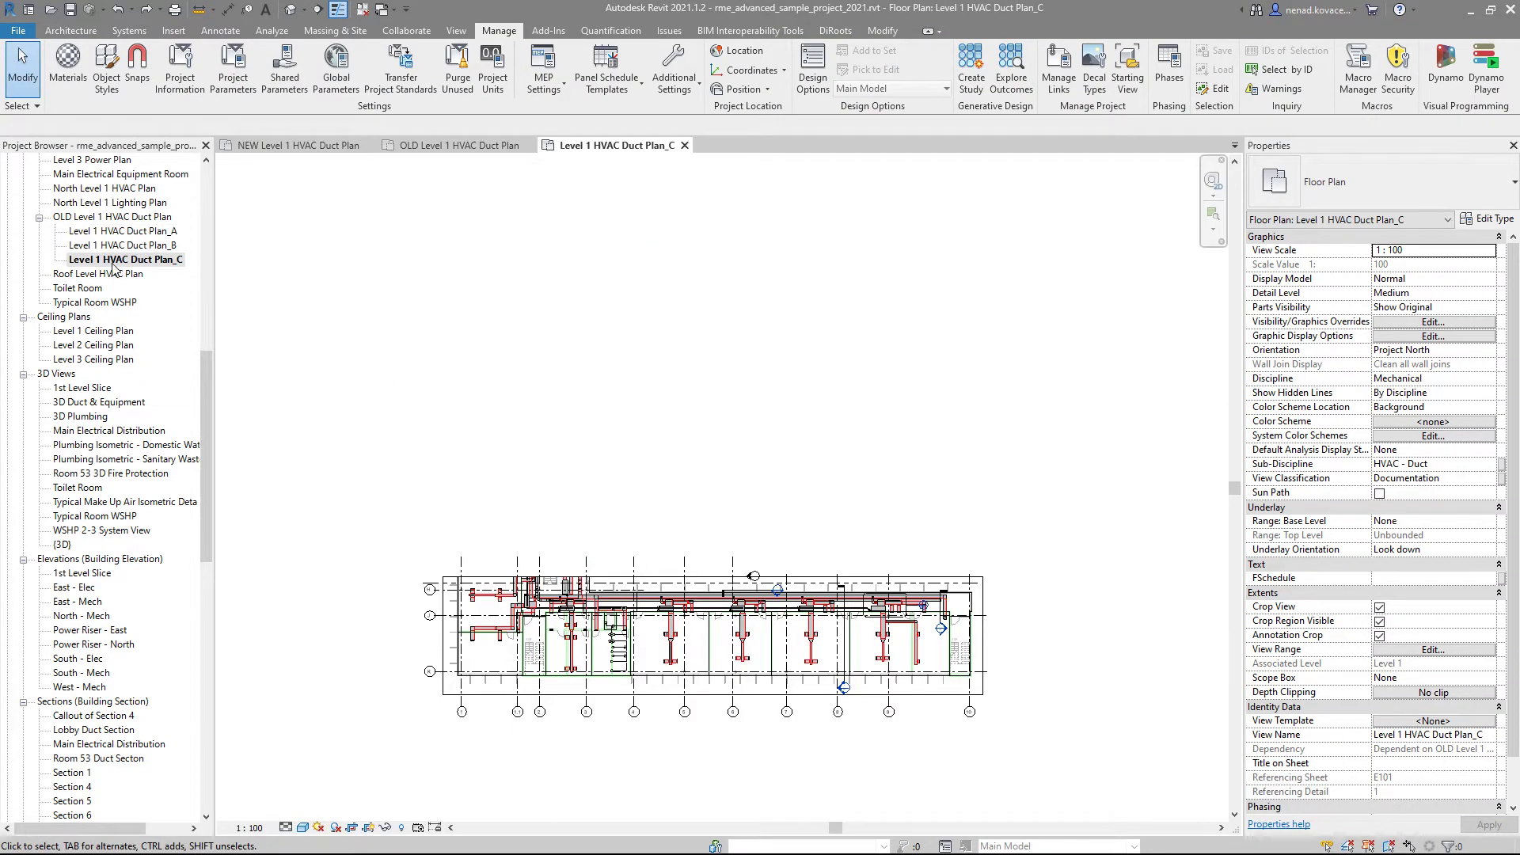
scroll(672, 737, up, 2)
scroll(685, 735, down, 2)
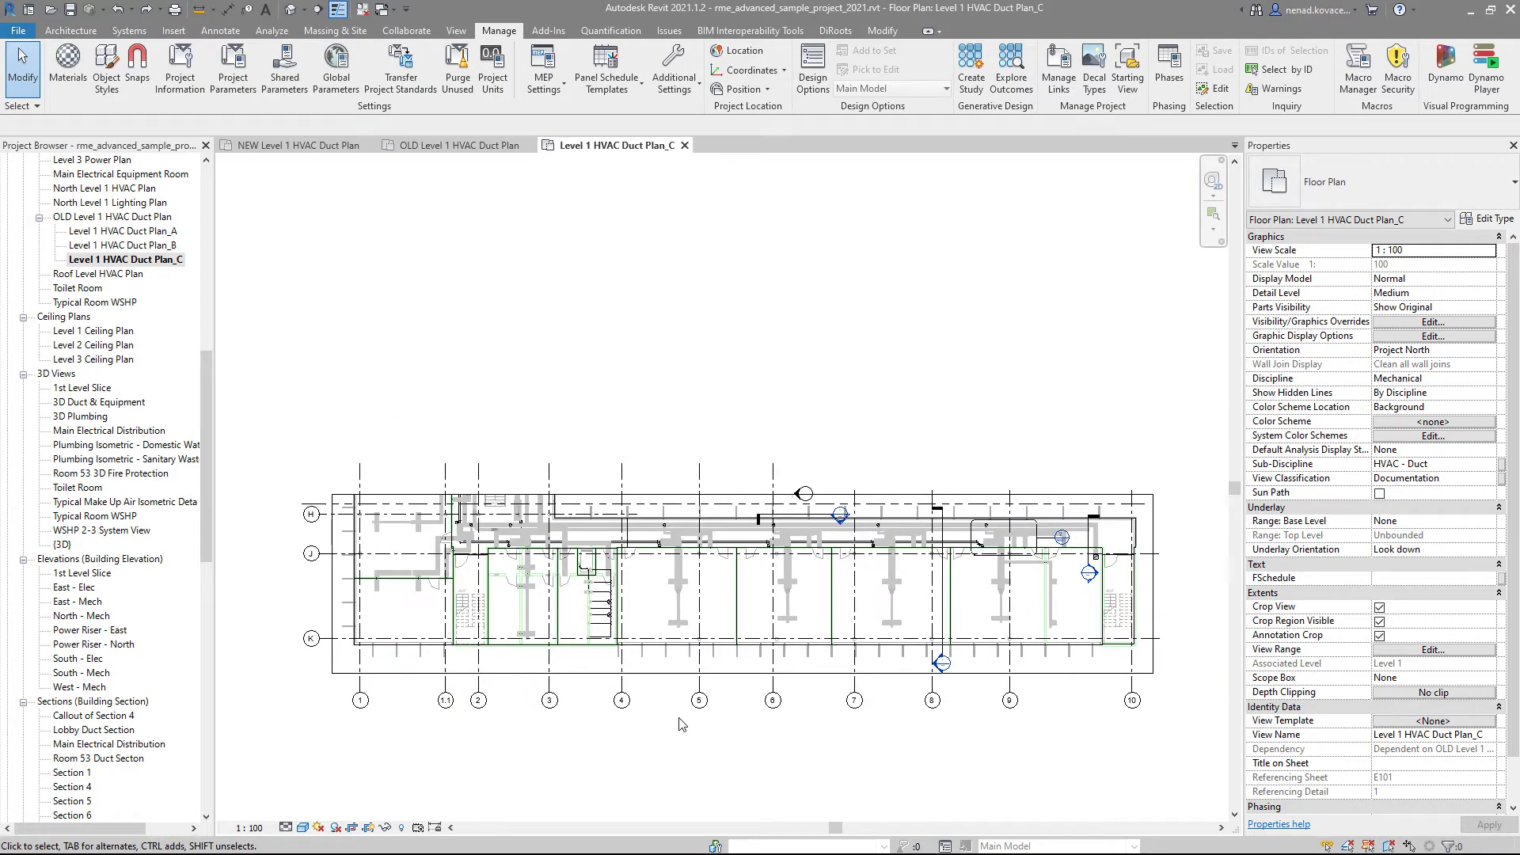
middle_drag(685, 735, 692, 582)
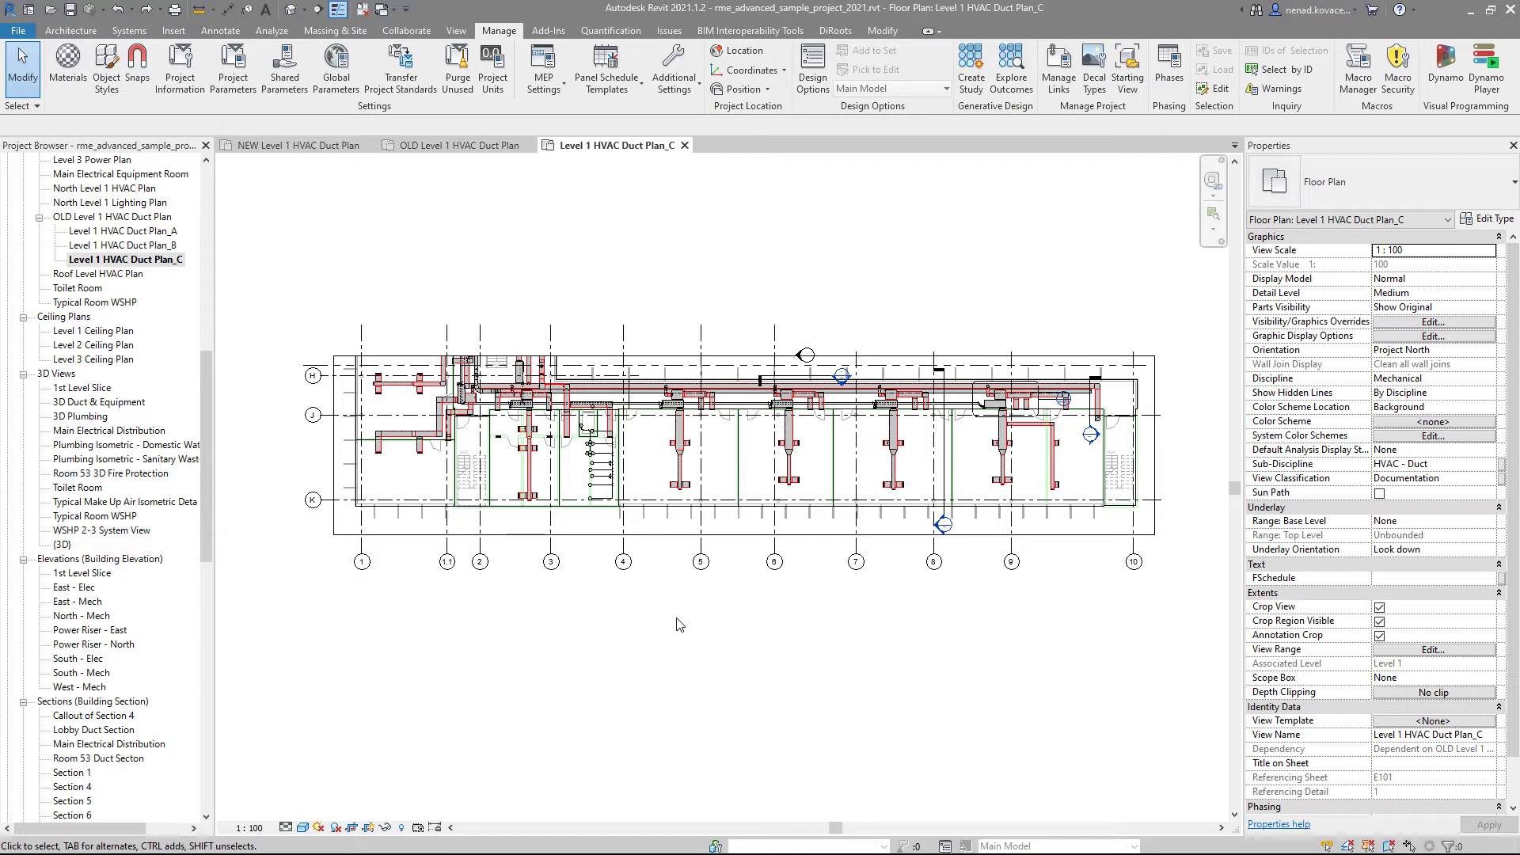
middle_drag(682, 619, 669, 578)
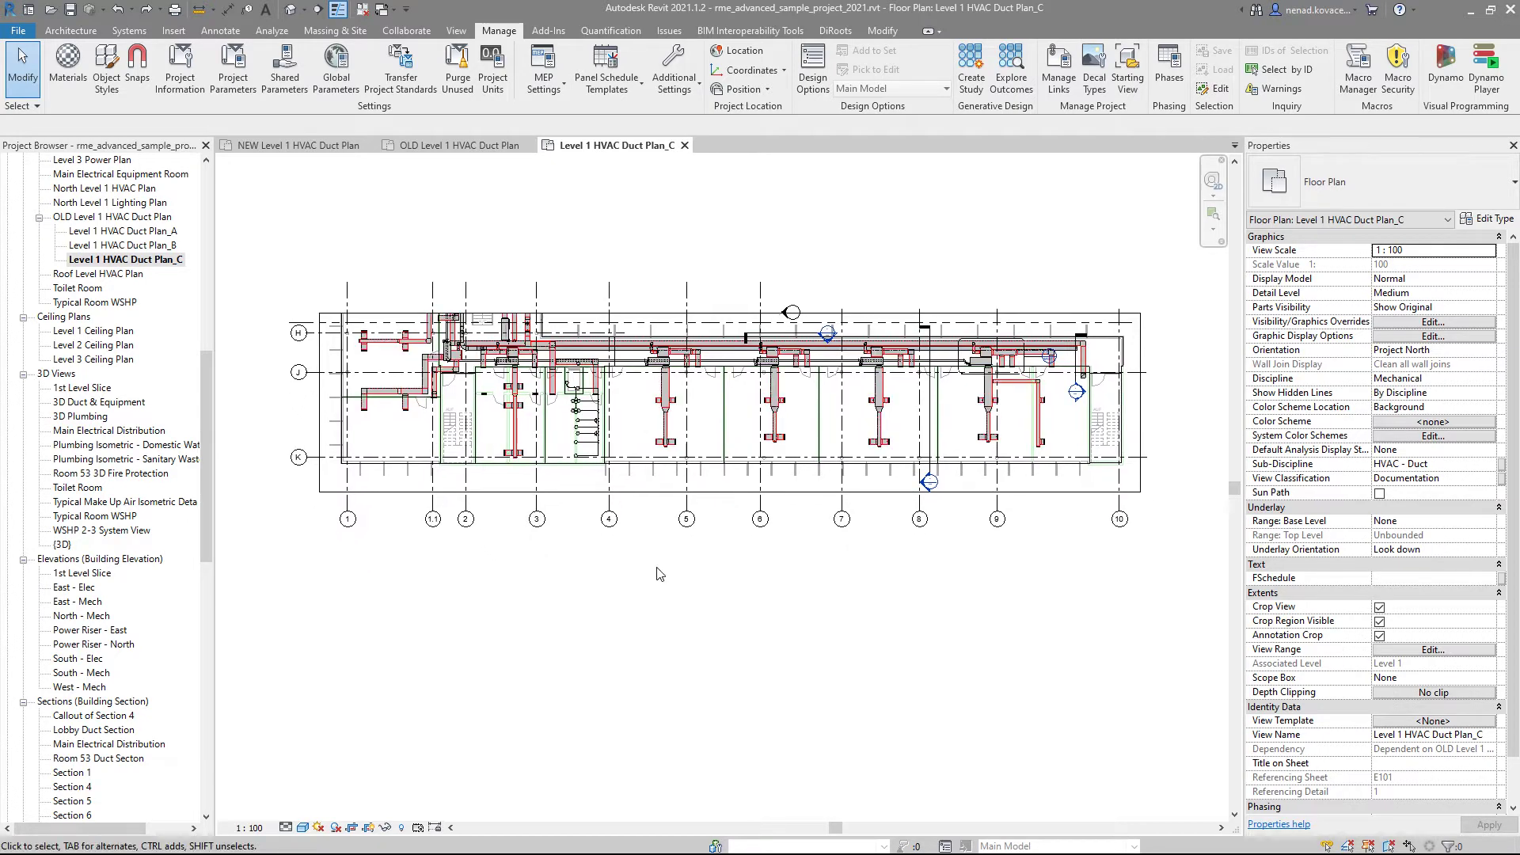
Run AutoDimensions_2021_UI from Dynamo Player with Ducts as the first reference and Walls as the second.
click(1486, 81)
click(939, 355)
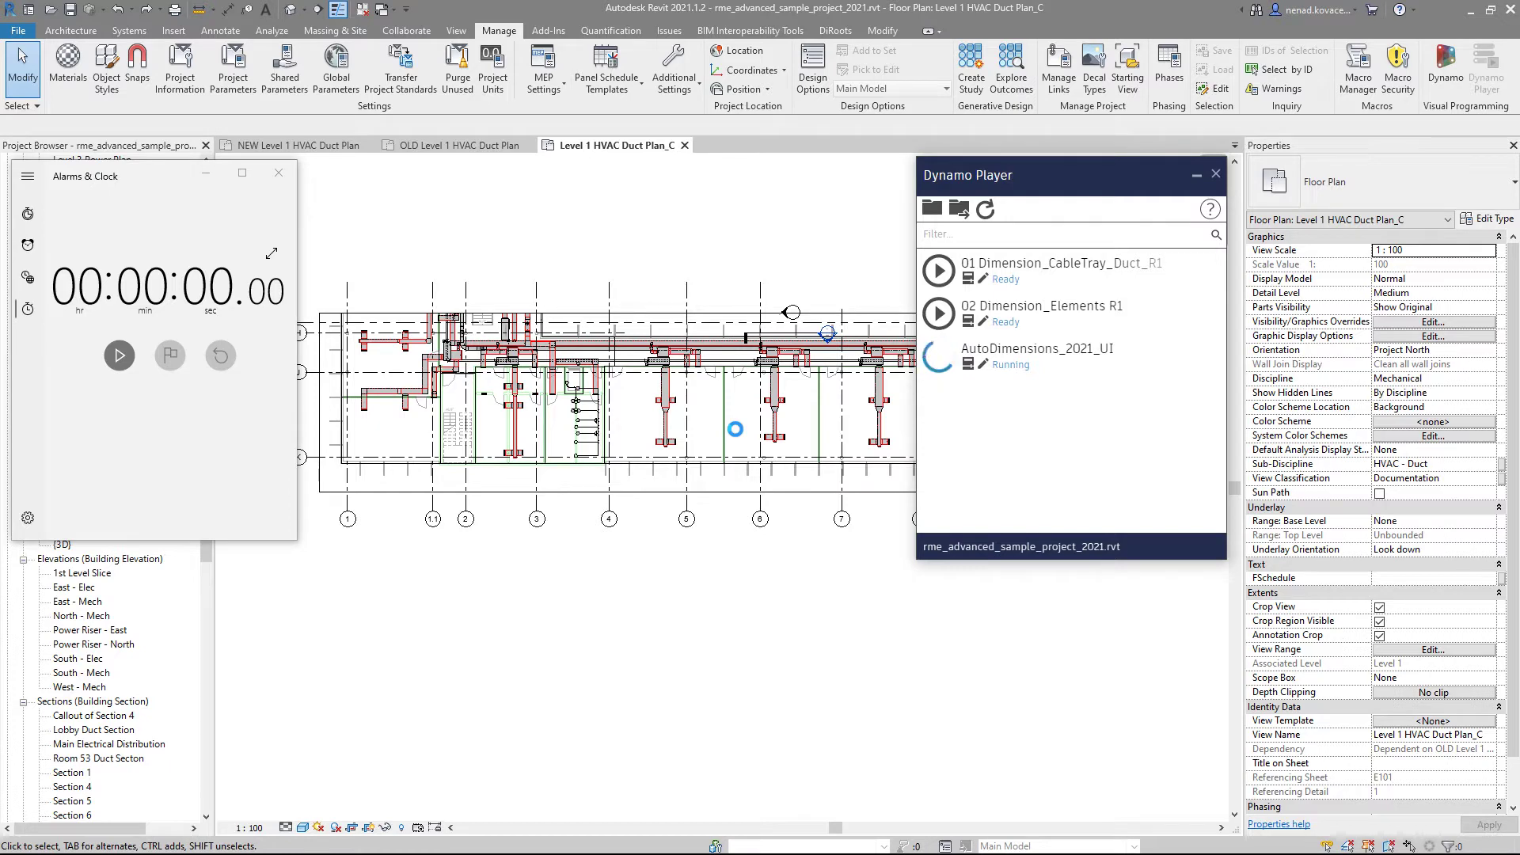
drag(417, 173, 577, 198)
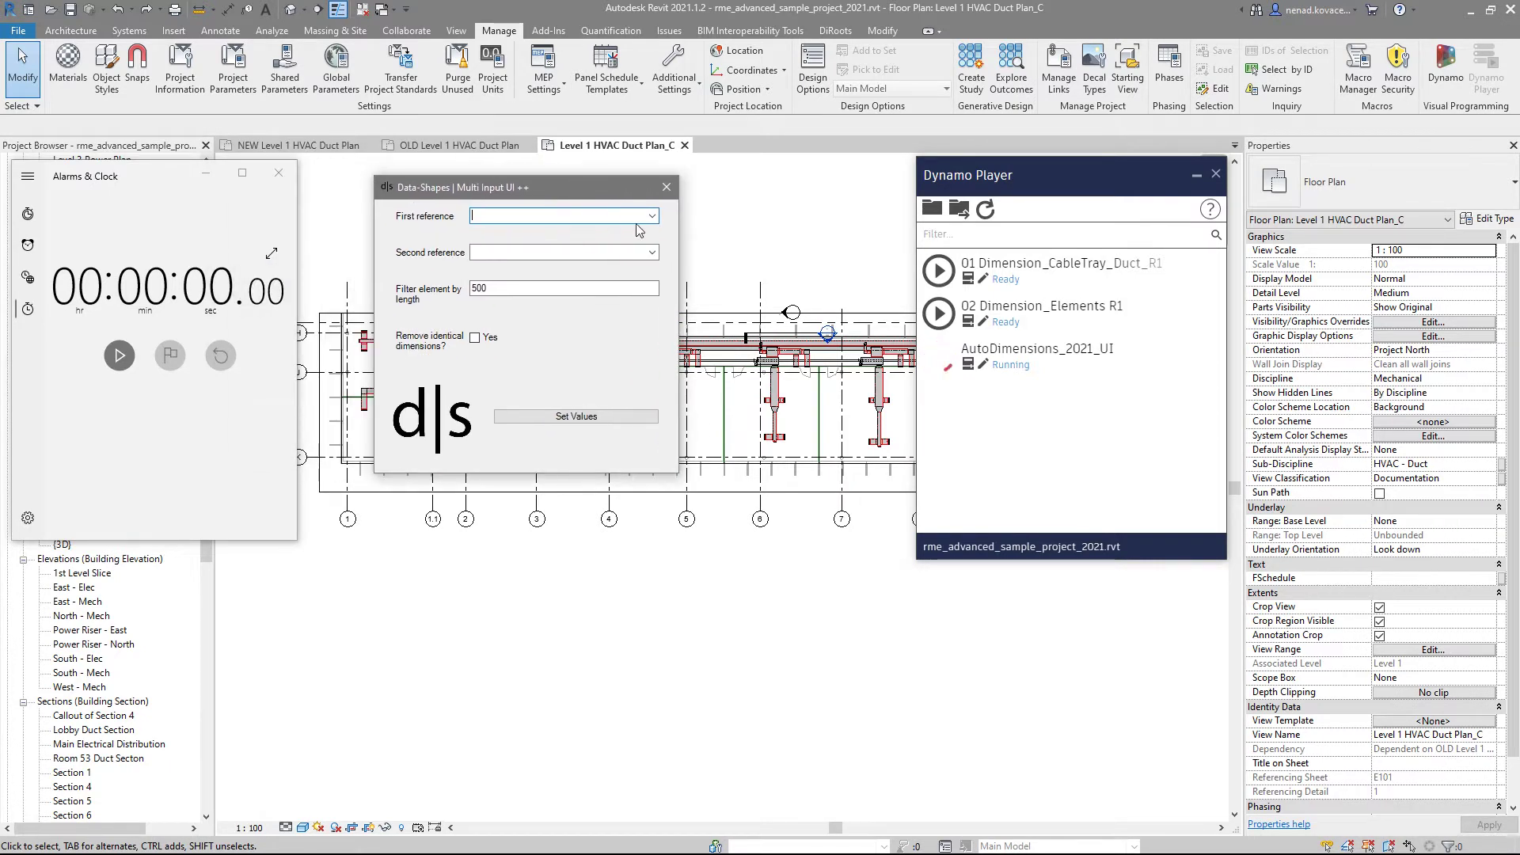
click(651, 215)
click(640, 250)
click(640, 250)
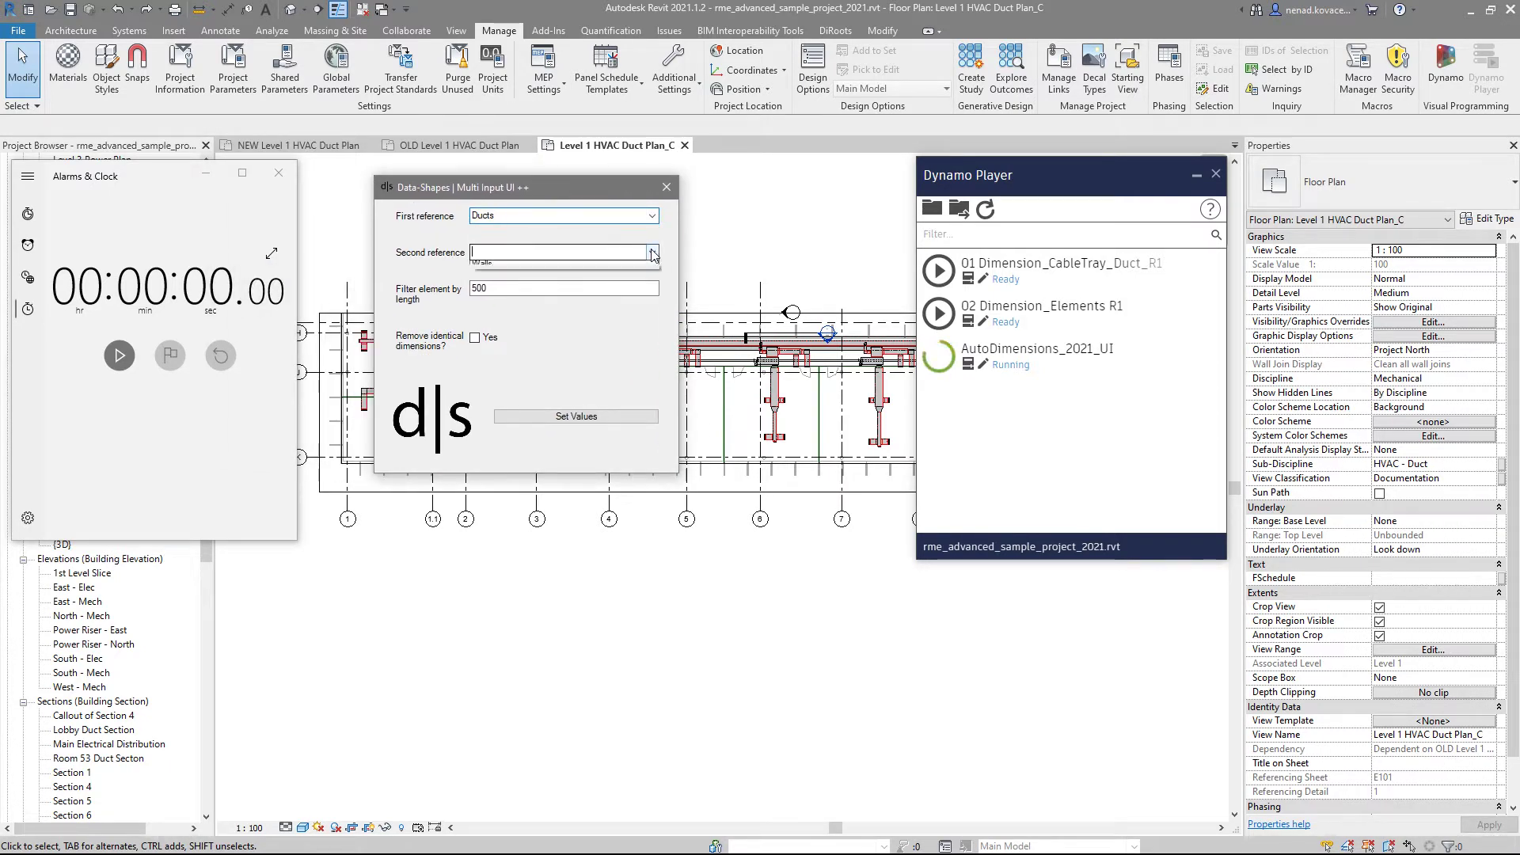
click(629, 283)
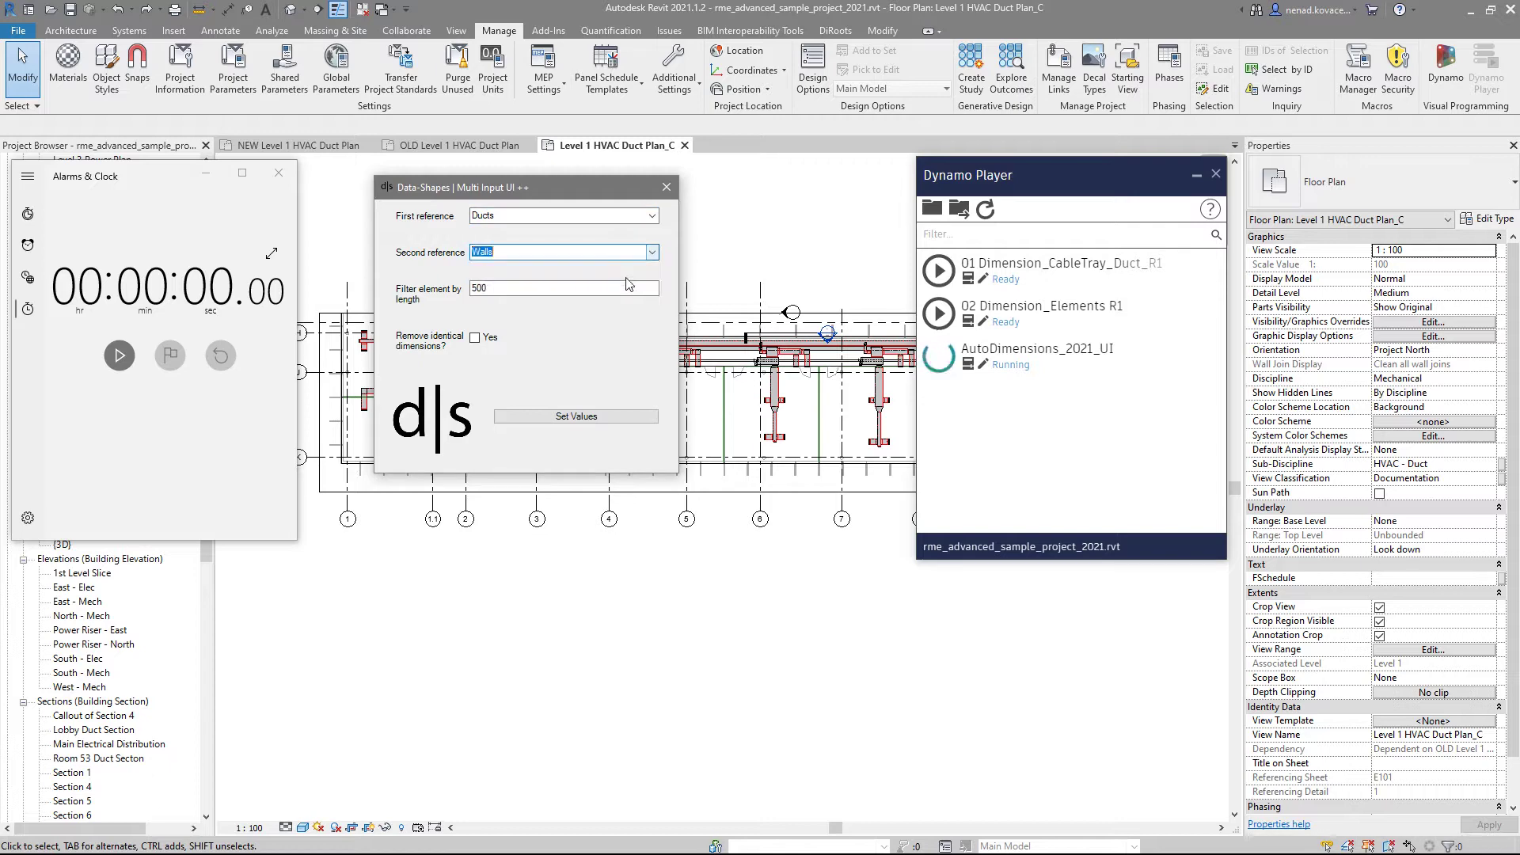
Submit the AutoDimensions values while timing the run with the stopwatch, then stop and reset the stopwatch when it ends.
click(120, 355)
click(577, 415)
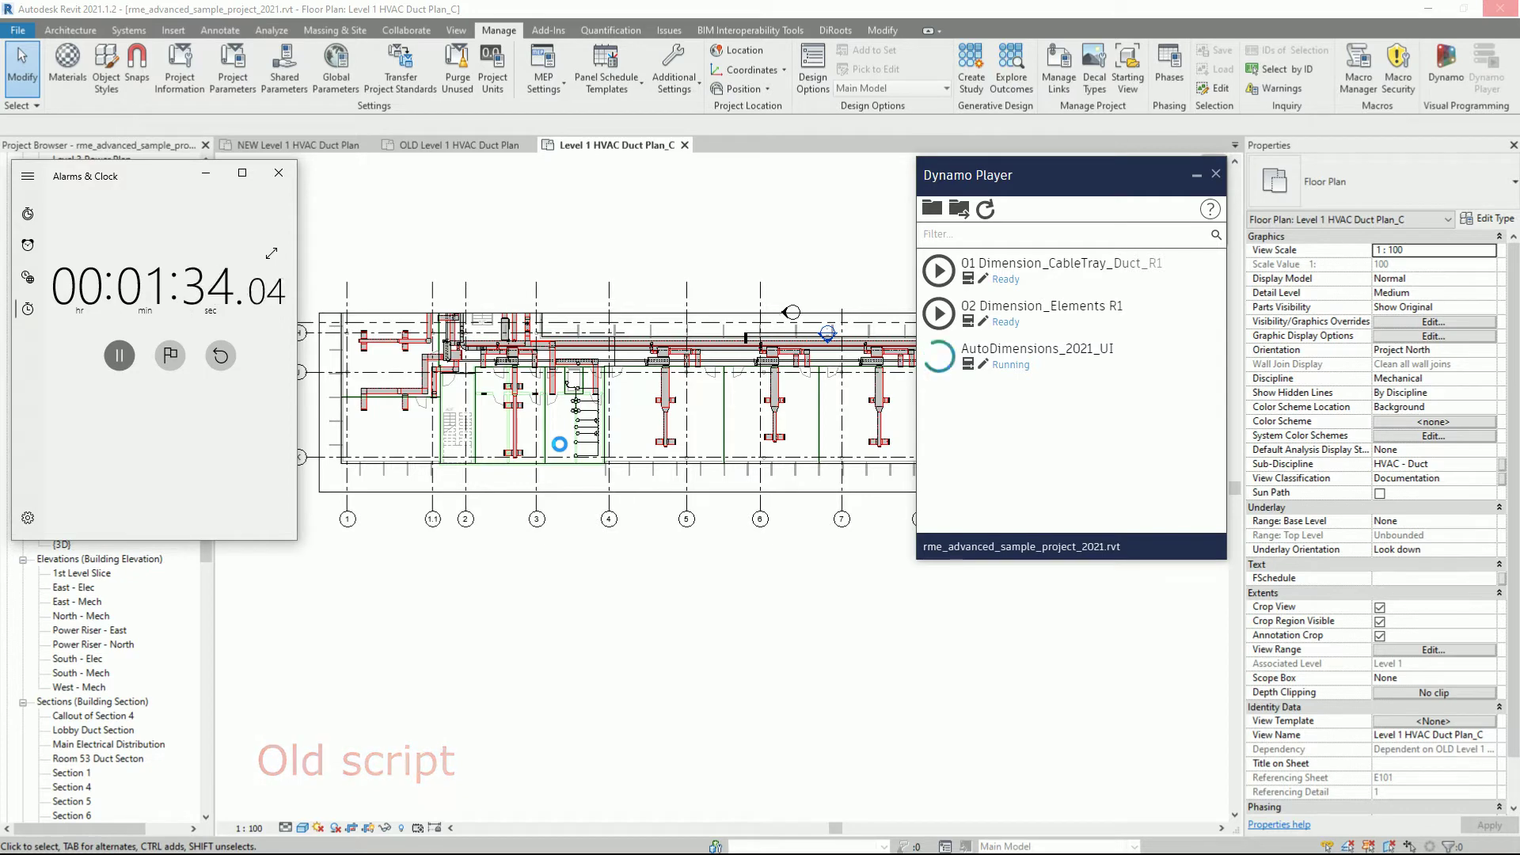
click(115, 360)
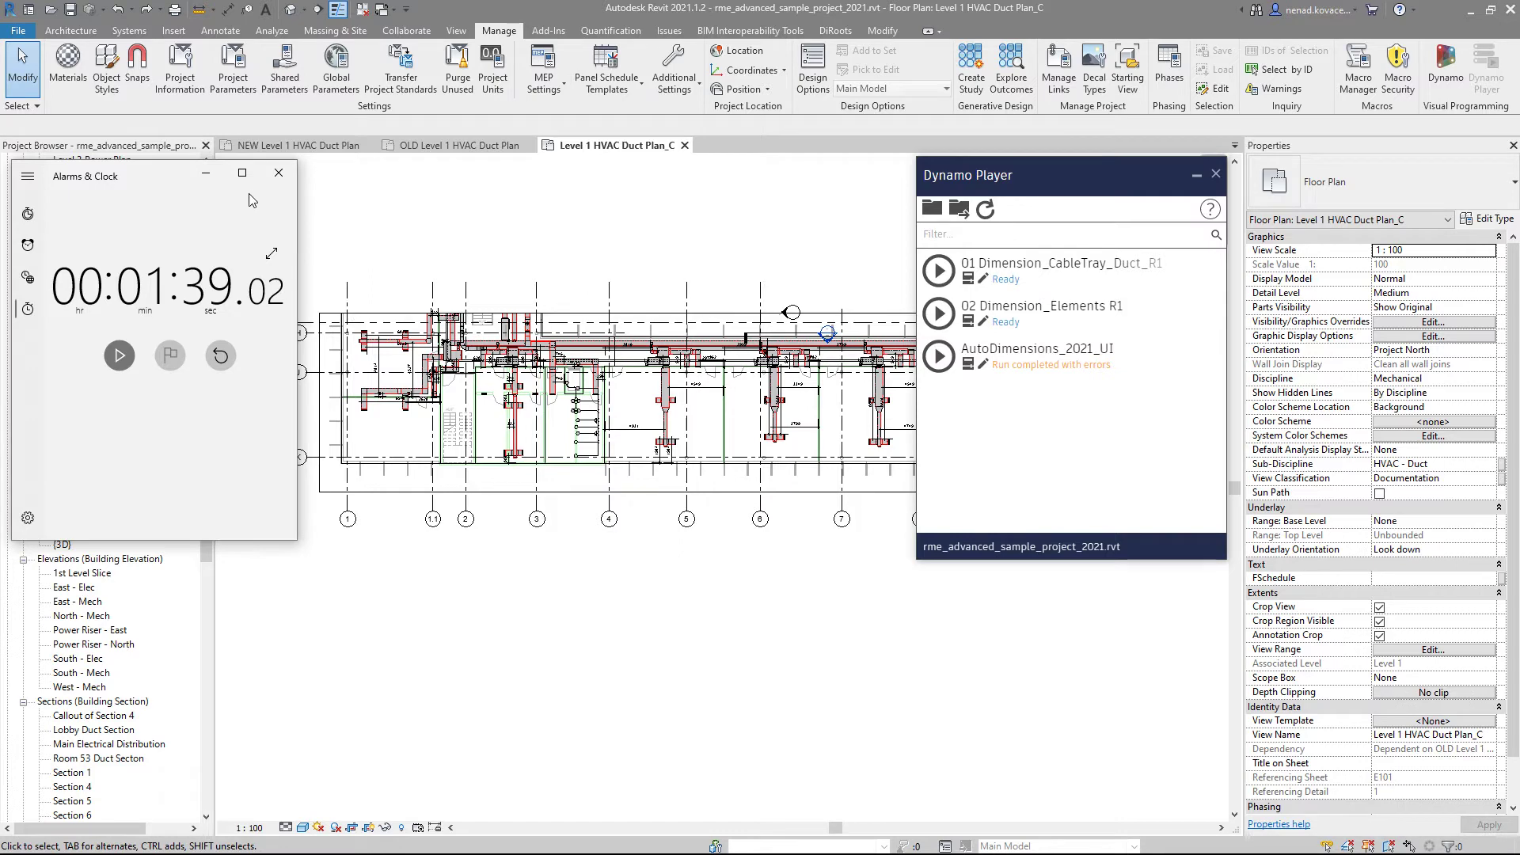
click(221, 368)
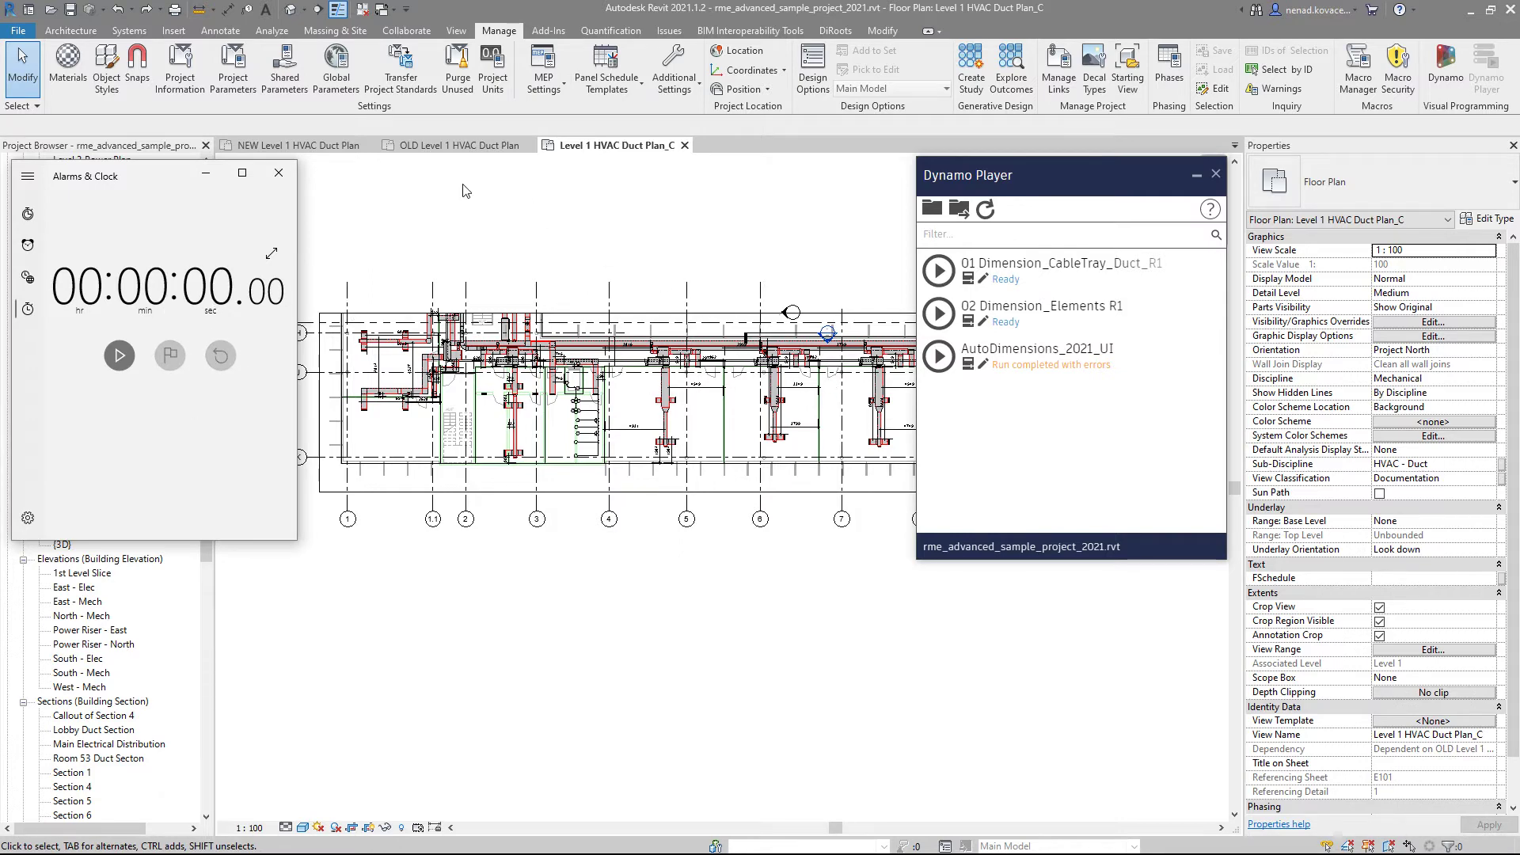
Return to the linked project and open Level 1 HVAC Duct Plan_C under the NEW Level 1 HVAC Duct Plan.
click(348, 146)
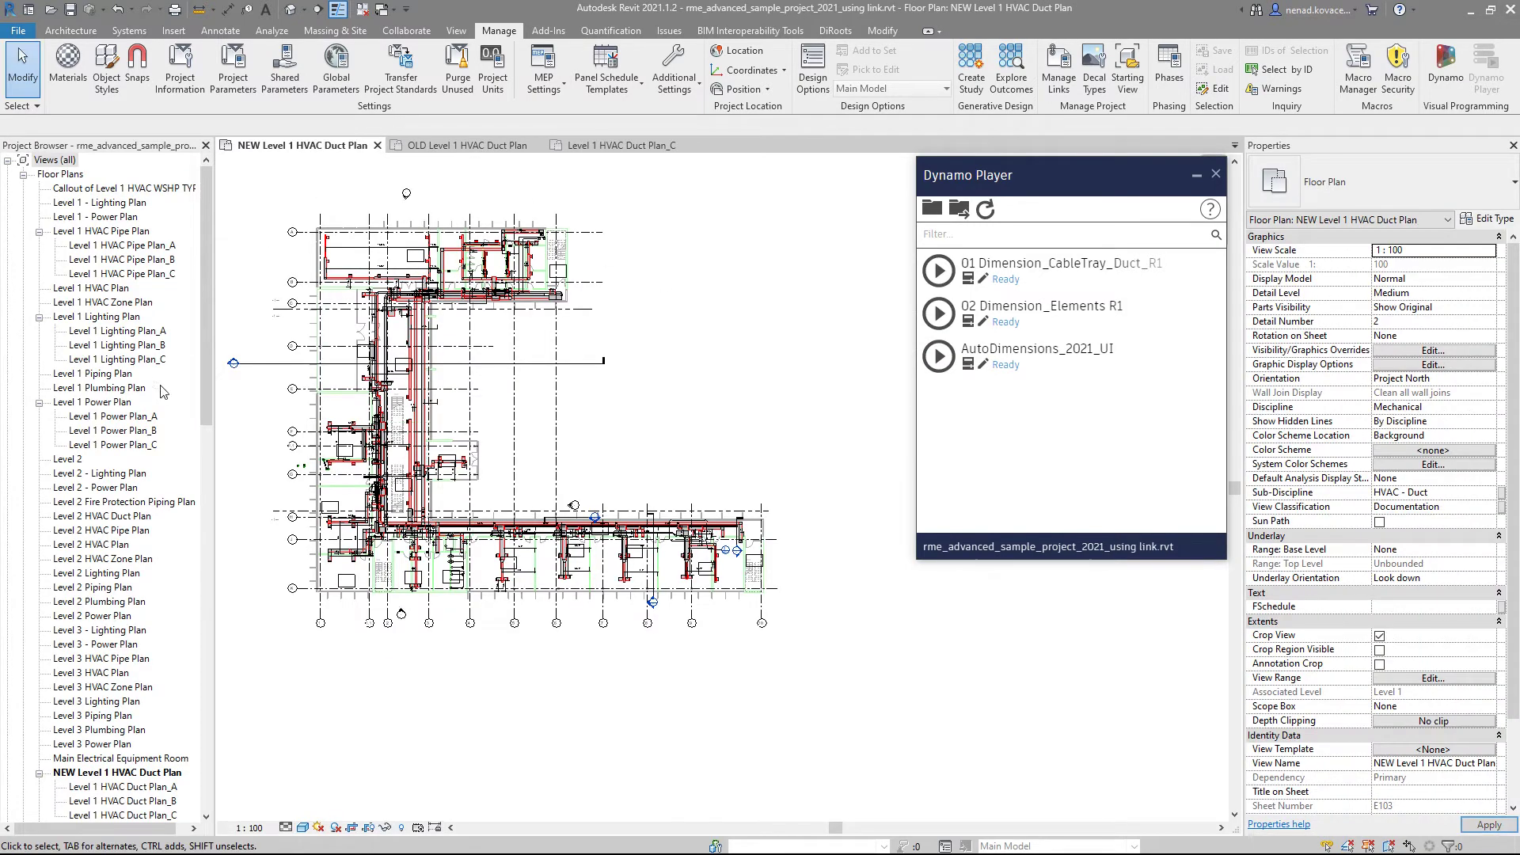
scroll(159, 475, down, 5)
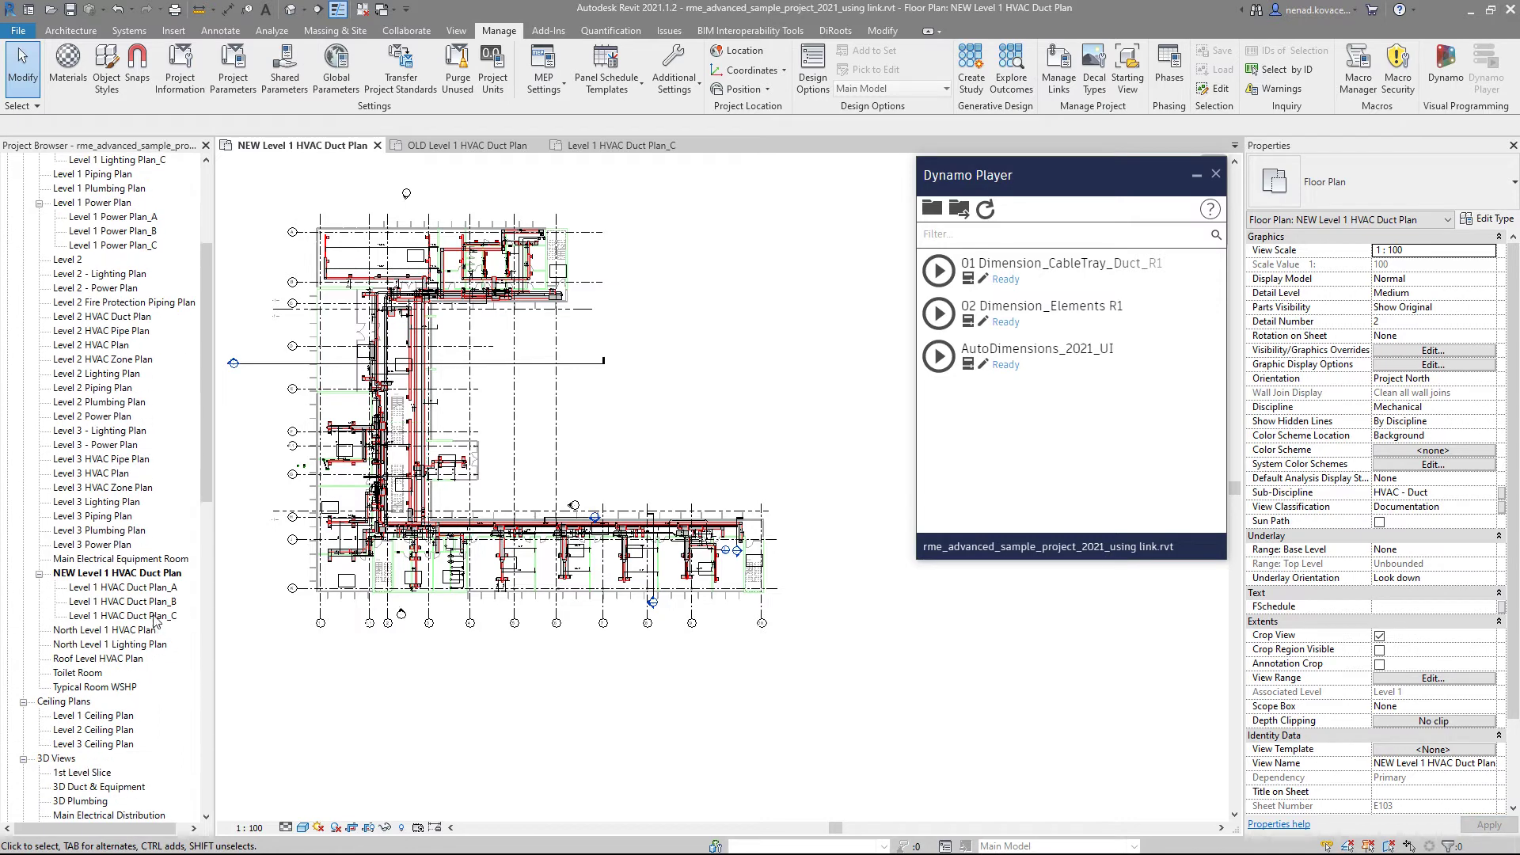
double_click(153, 616)
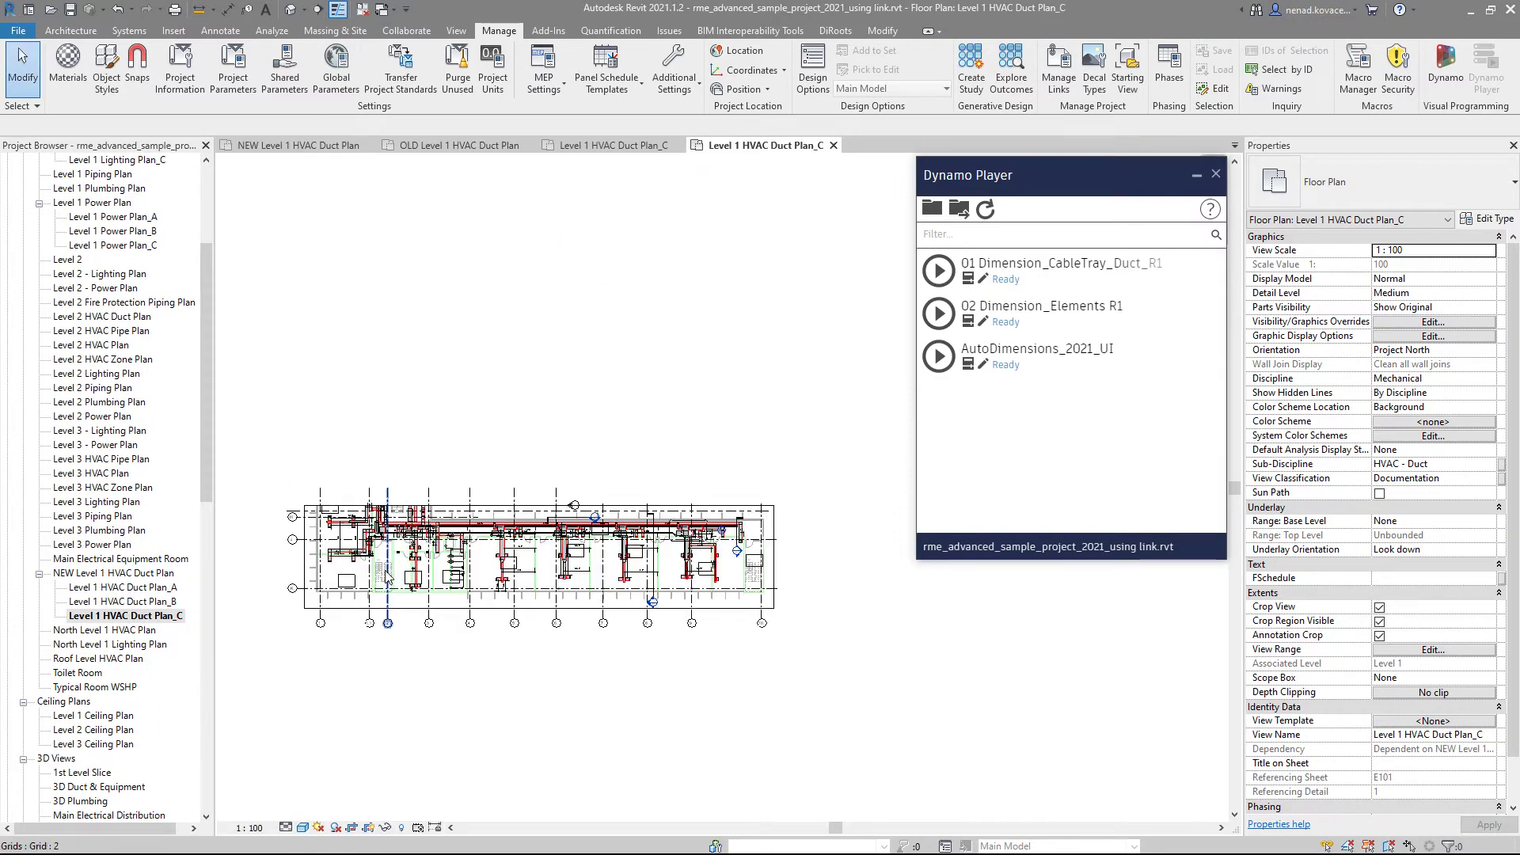
scroll(430, 567, up, 4)
Select all instances of the 2.5mm - Arial linear dimensions in the entire project and delete them.
click(709, 580)
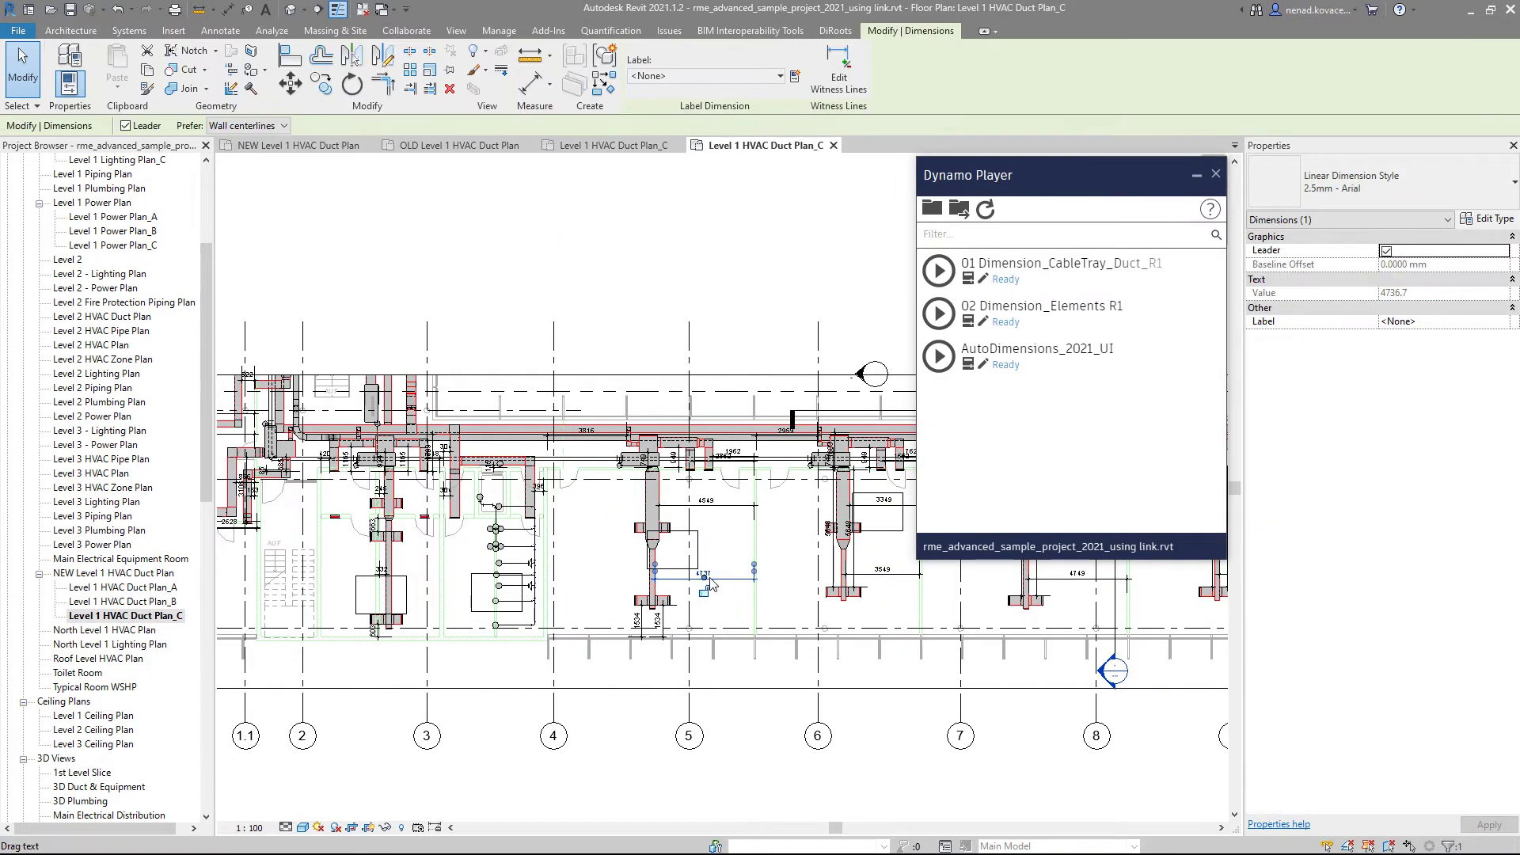
key(s)
key(a)
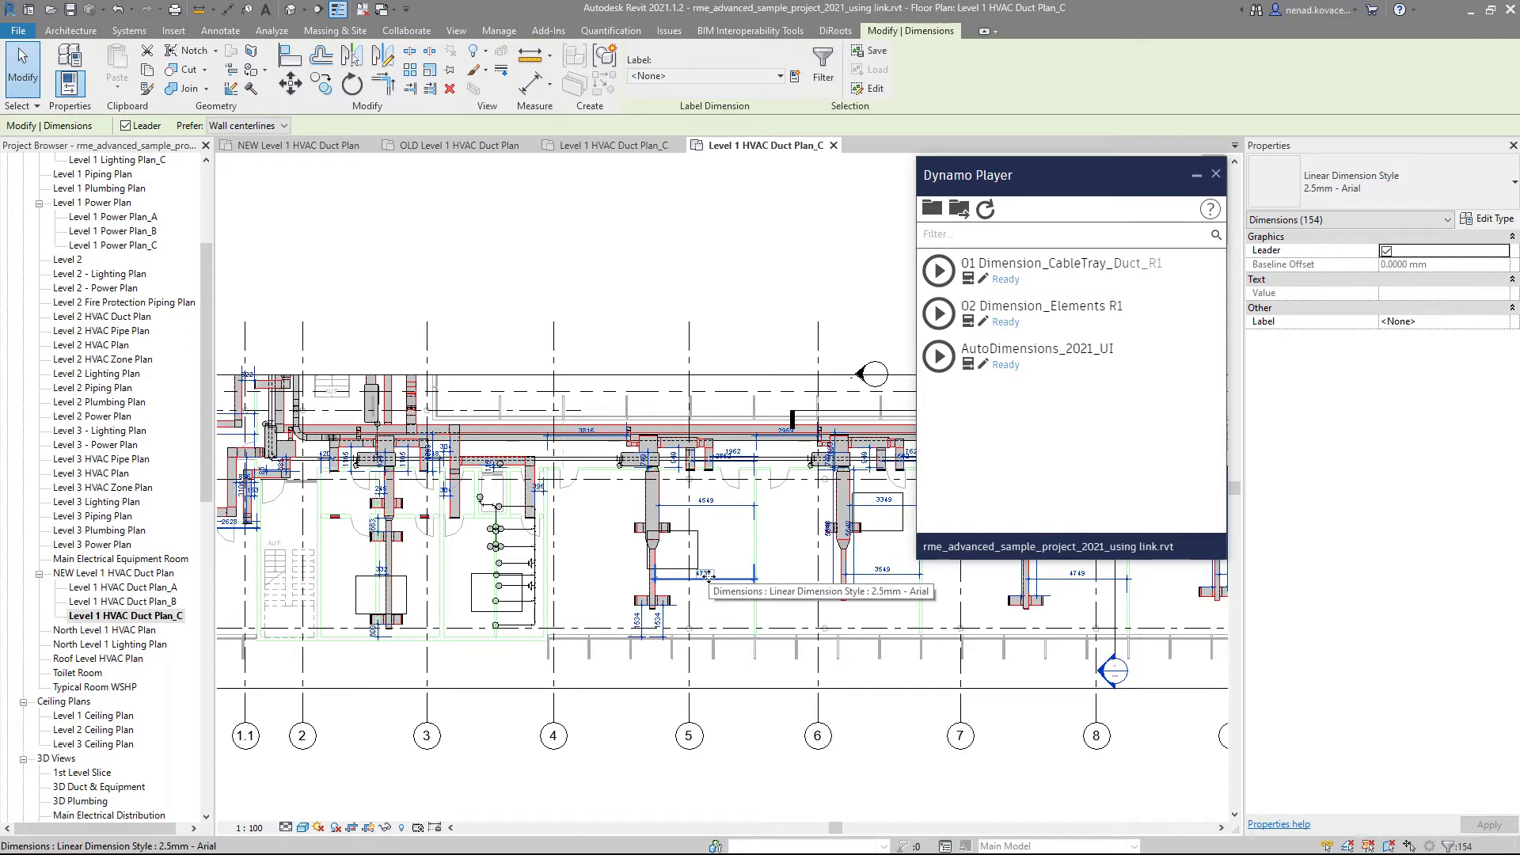
click(449, 87)
scroll(697, 443, down, 1)
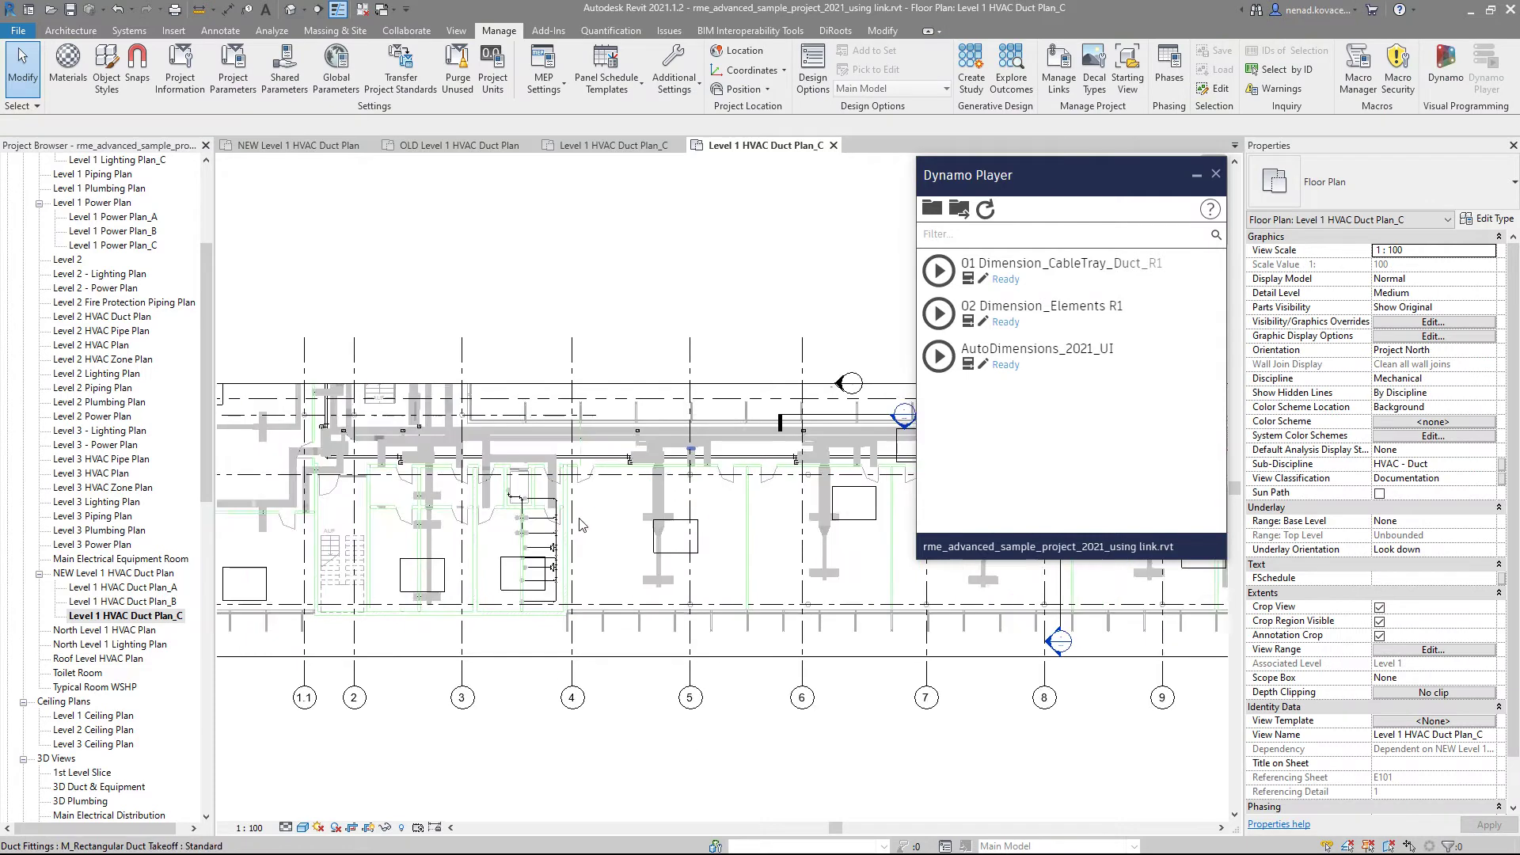
scroll(724, 653, down, 2)
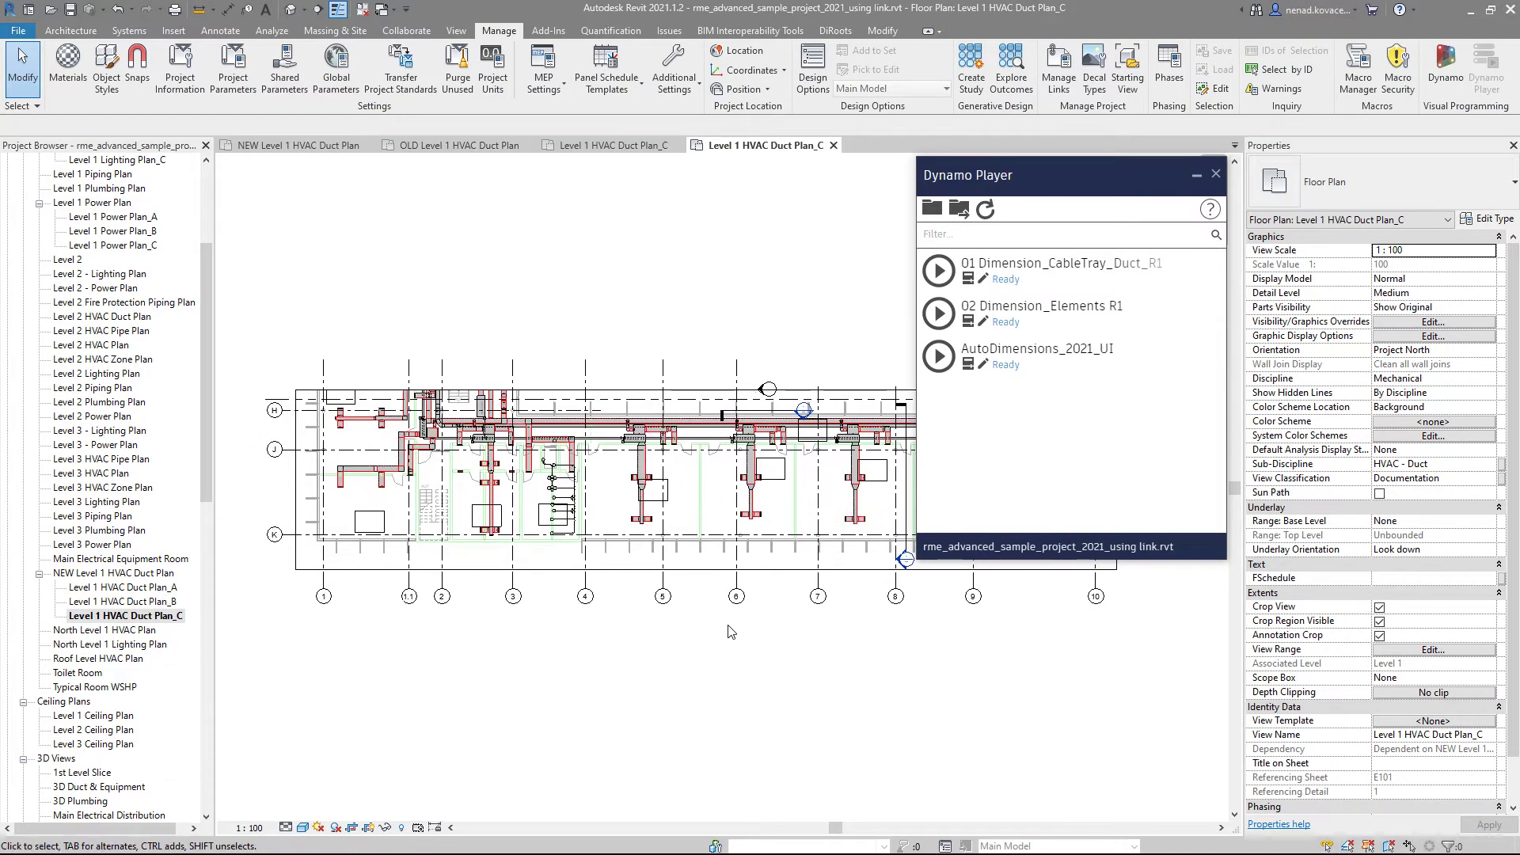
With the stopwatch at hand, run 01 Dimension_CableTray_Duct_R1 on Plan_C with category Ducts and wall link arc.rvt : 2 : location <Not Shared>.
key(alt+Tab)
click(938, 270)
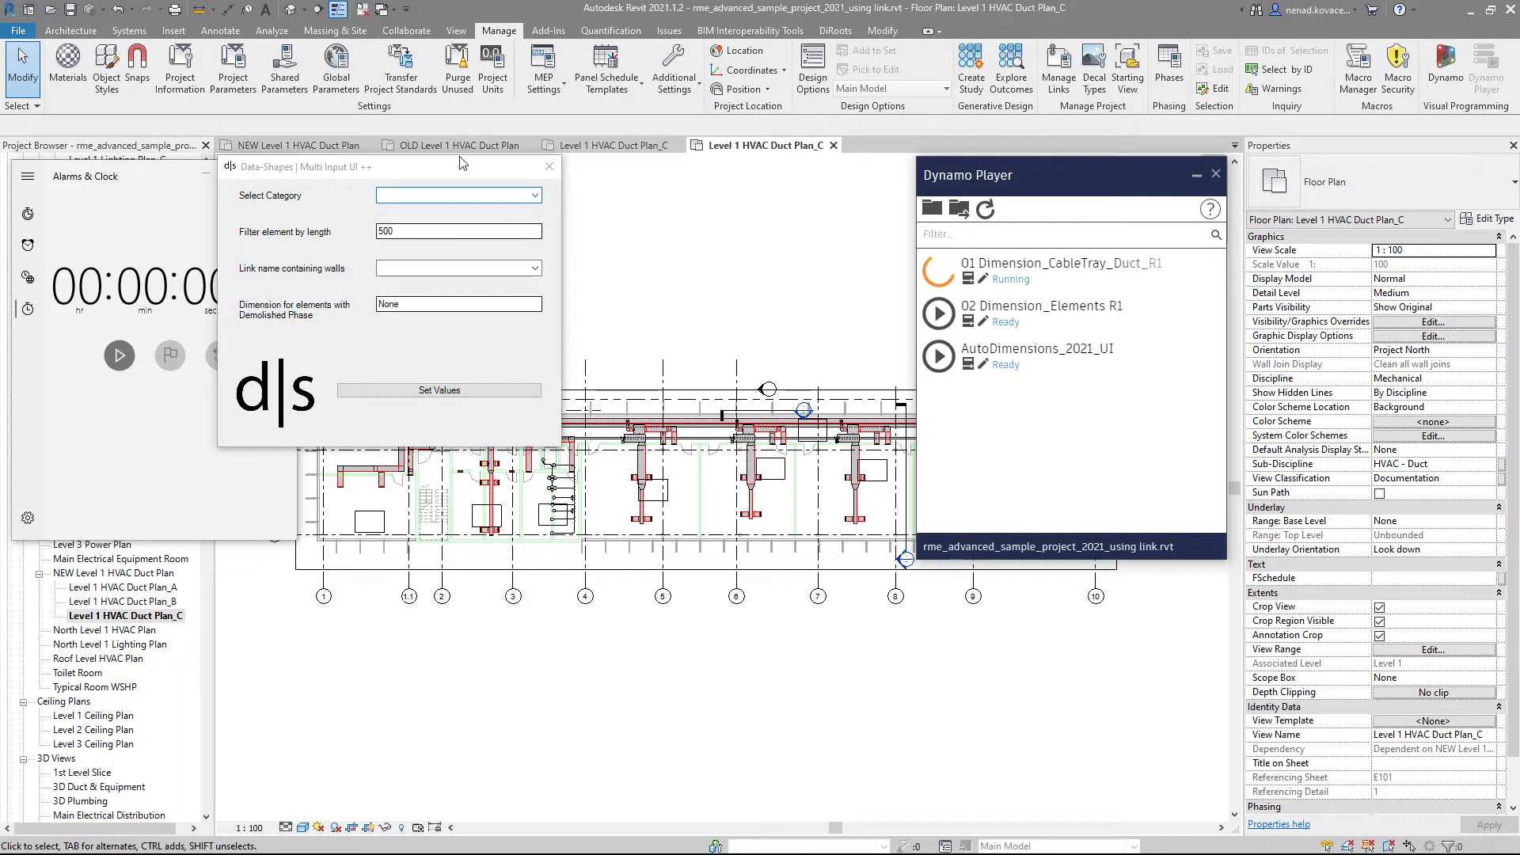
drag(367, 91, 564, 180)
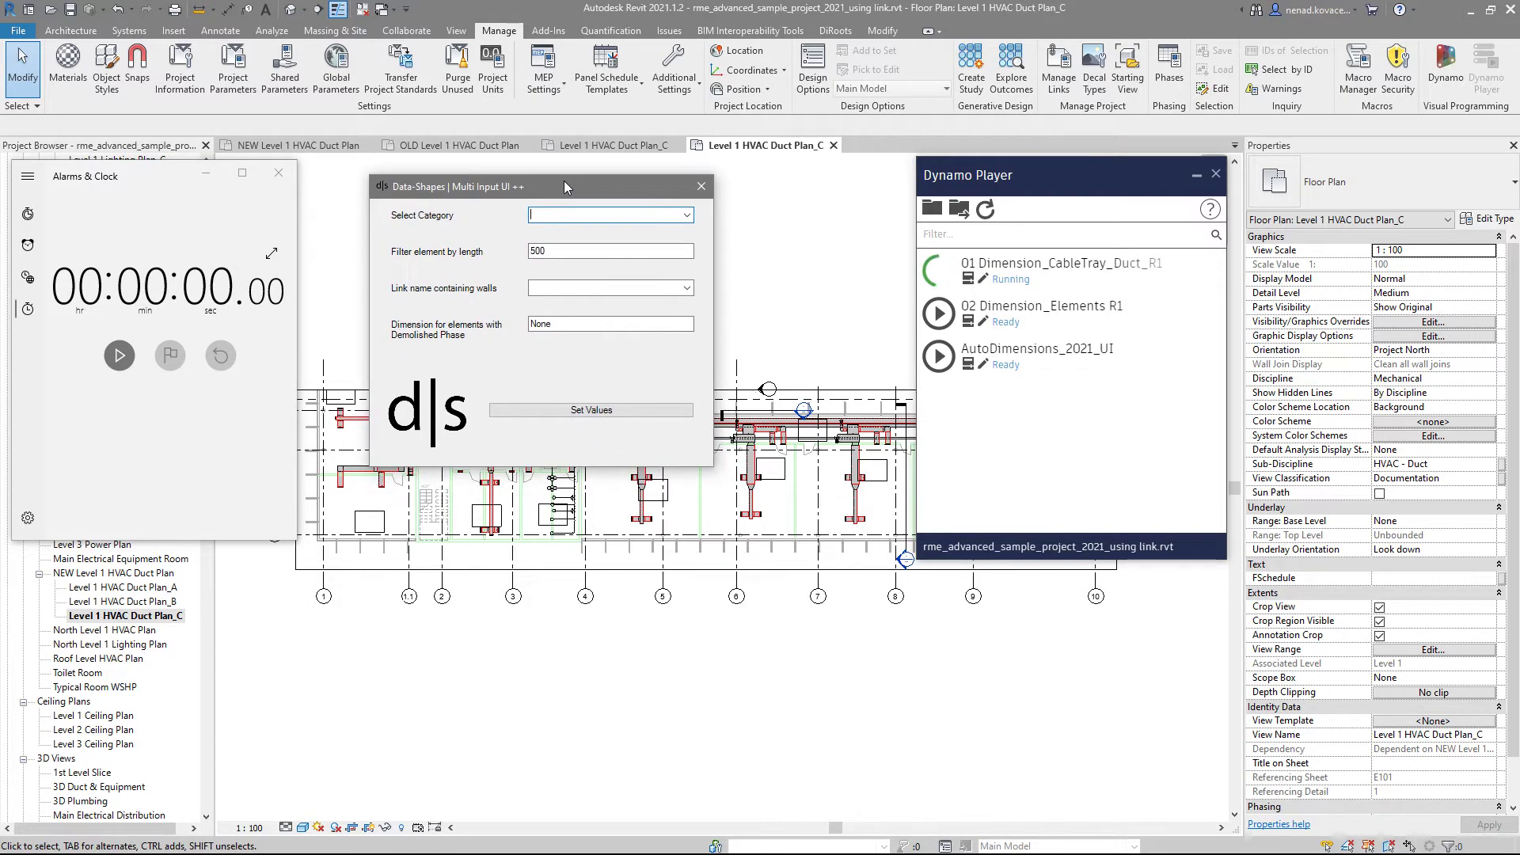
click(687, 215)
click(668, 239)
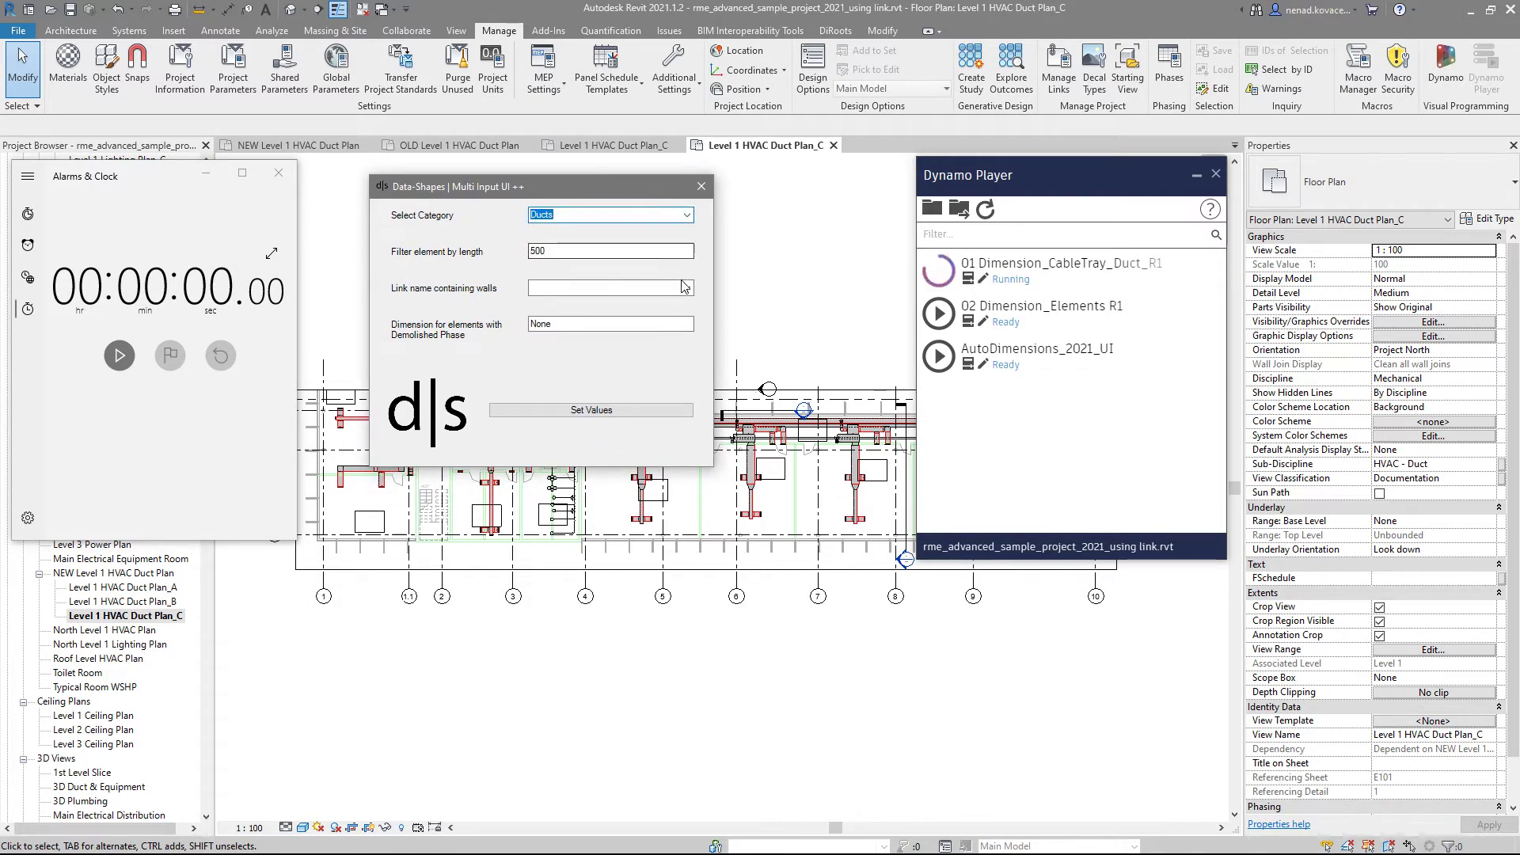
click(686, 288)
click(678, 302)
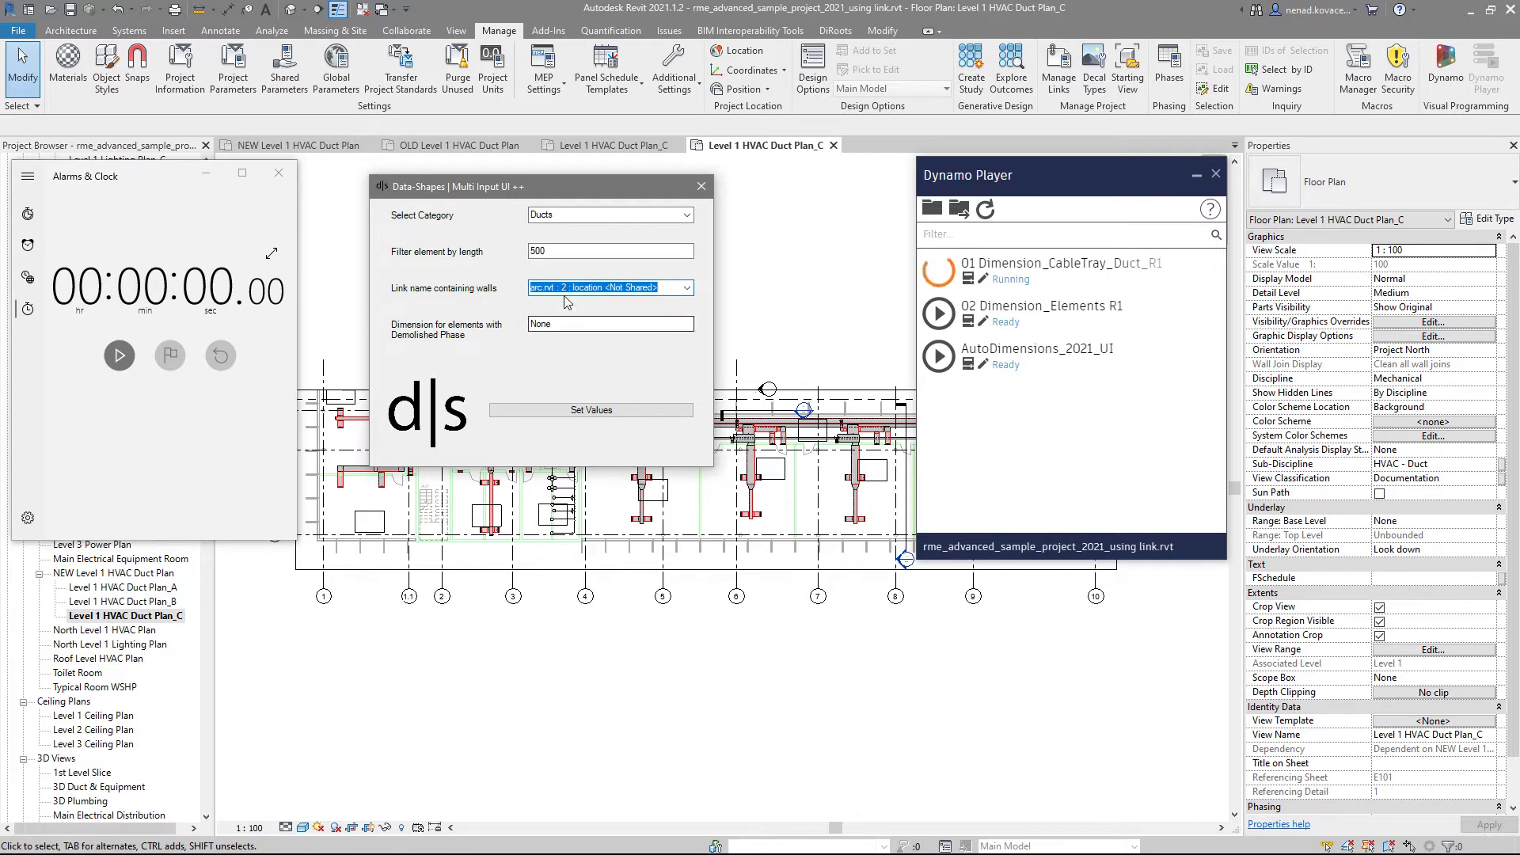
click(626, 287)
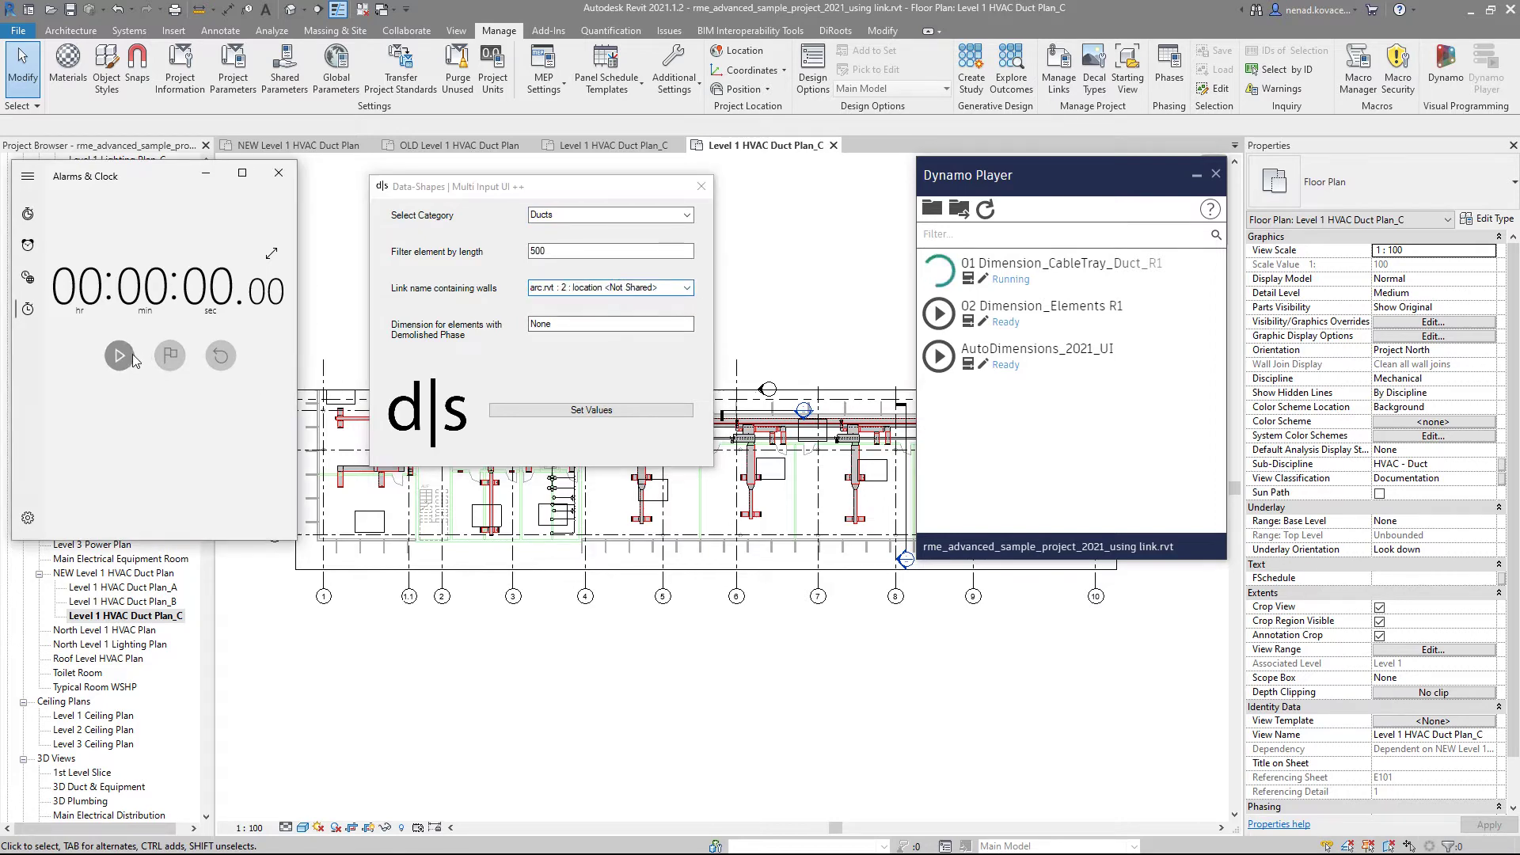
Submit the values and time the Plan_C dimensioning run with the stopwatch, stopping it when the script completes.
click(520, 409)
click(120, 355)
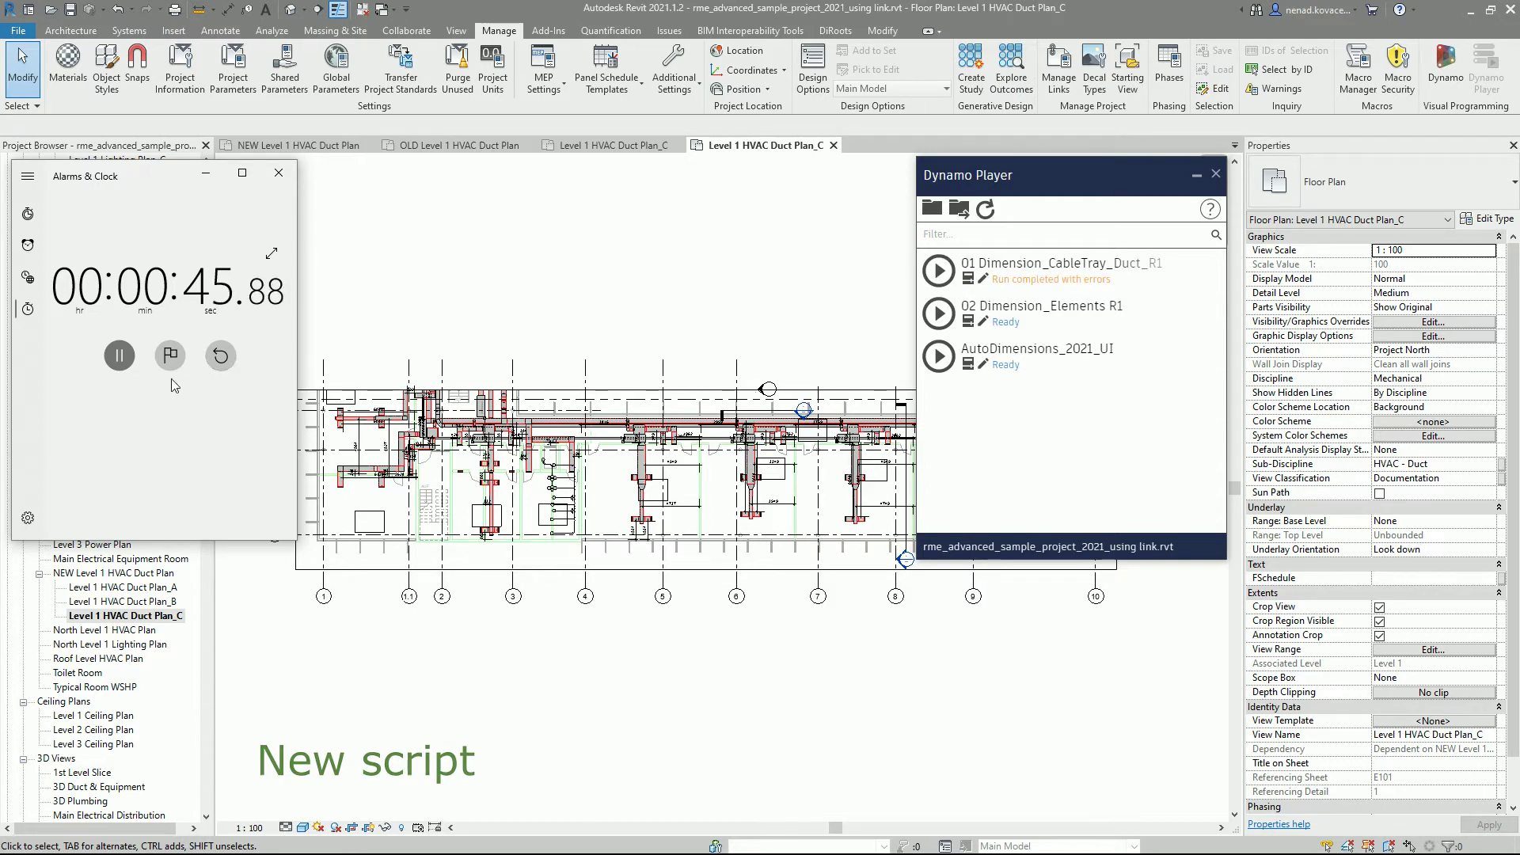
click(119, 355)
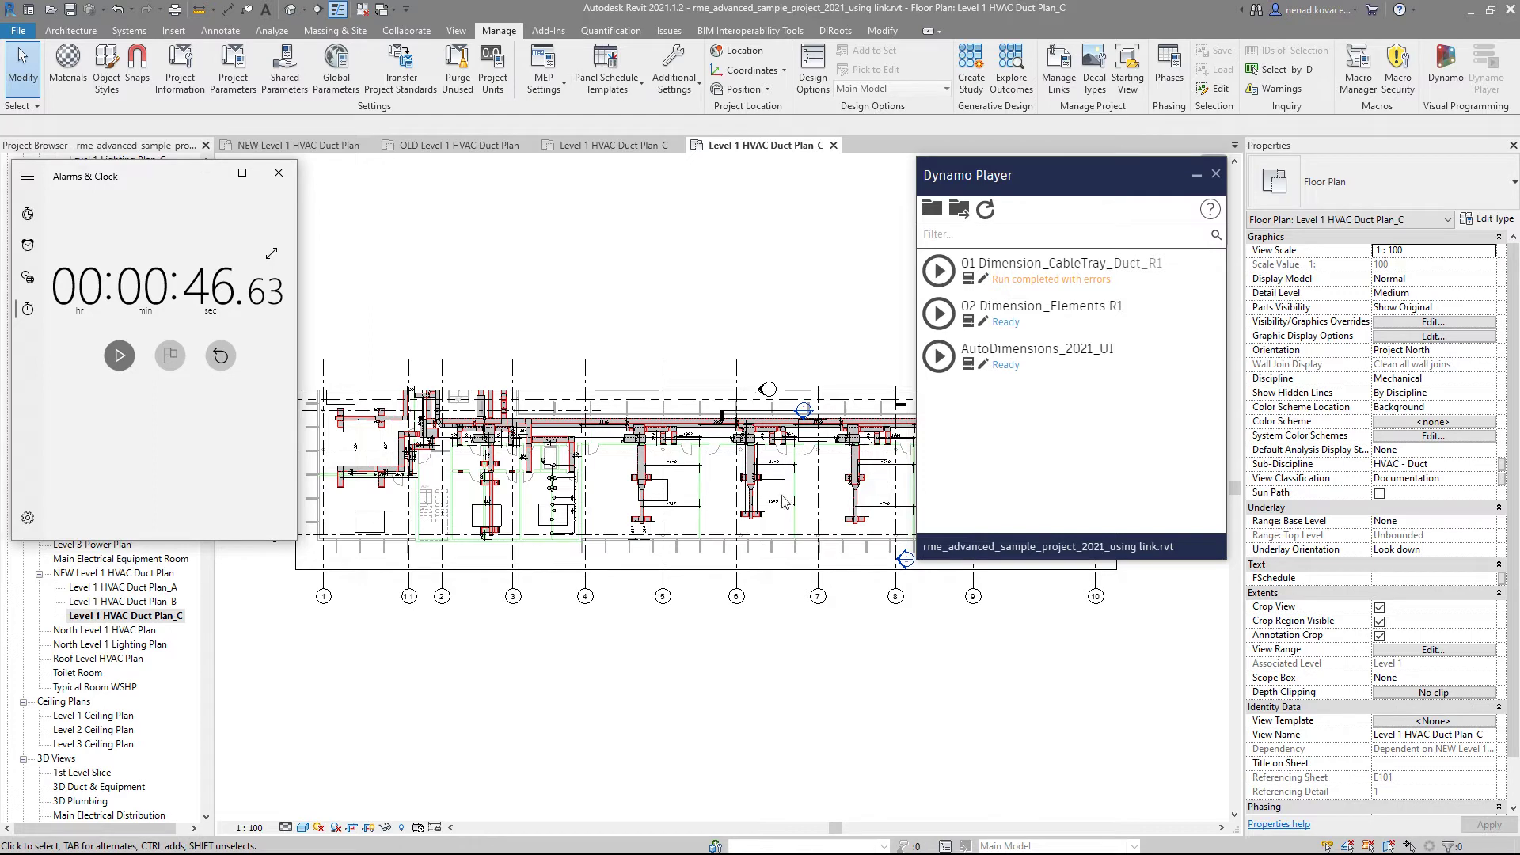
Minimize the stopwatch and Dynamo Player, and close the NEW and OLD Level 1 HVAC Duct Plan views.
click(204, 184)
click(1196, 180)
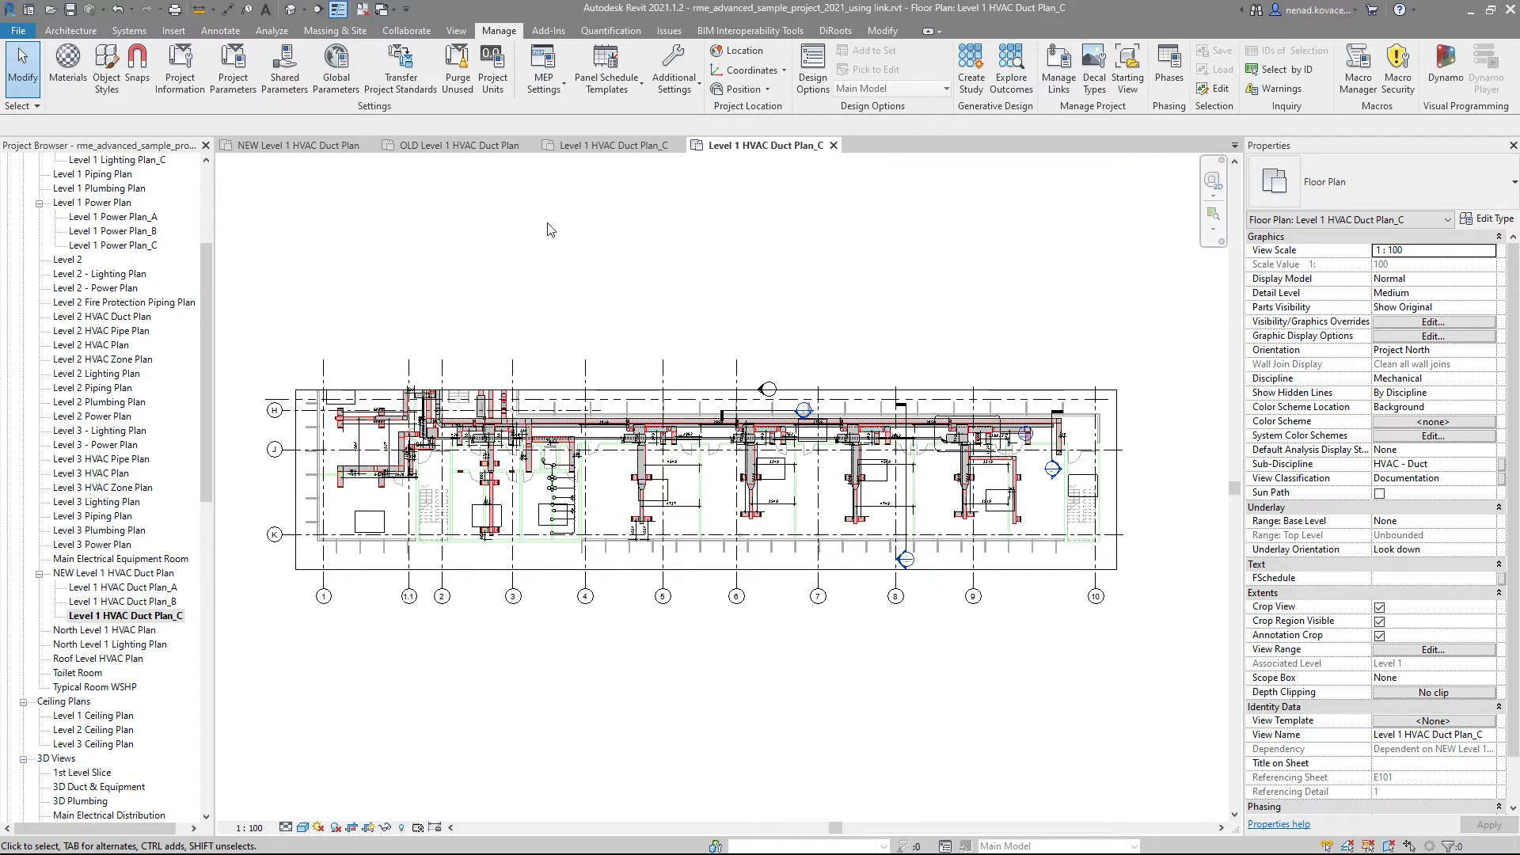
click(369, 145)
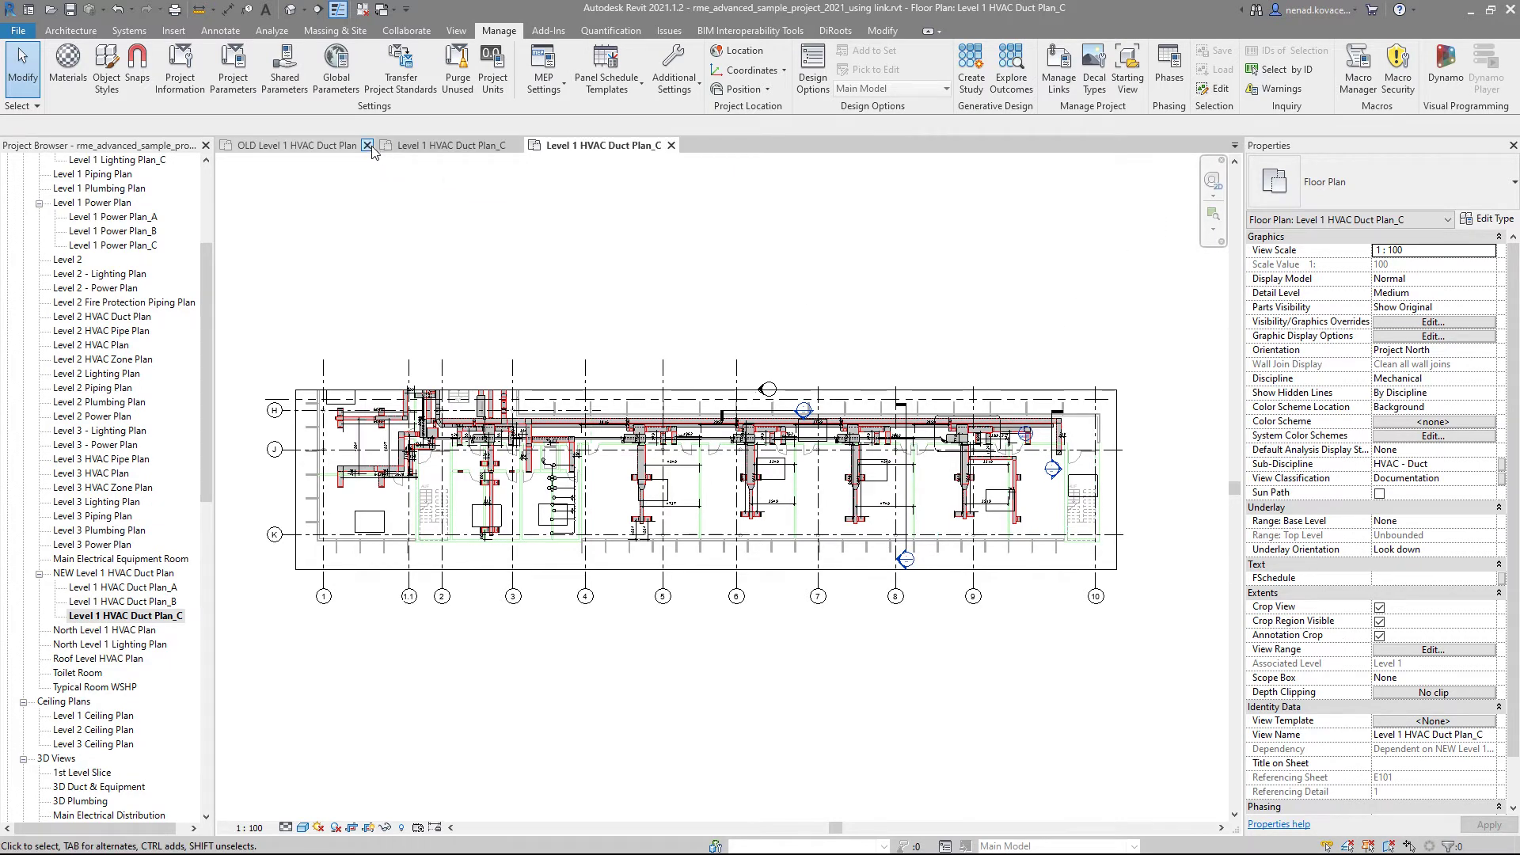
click(368, 146)
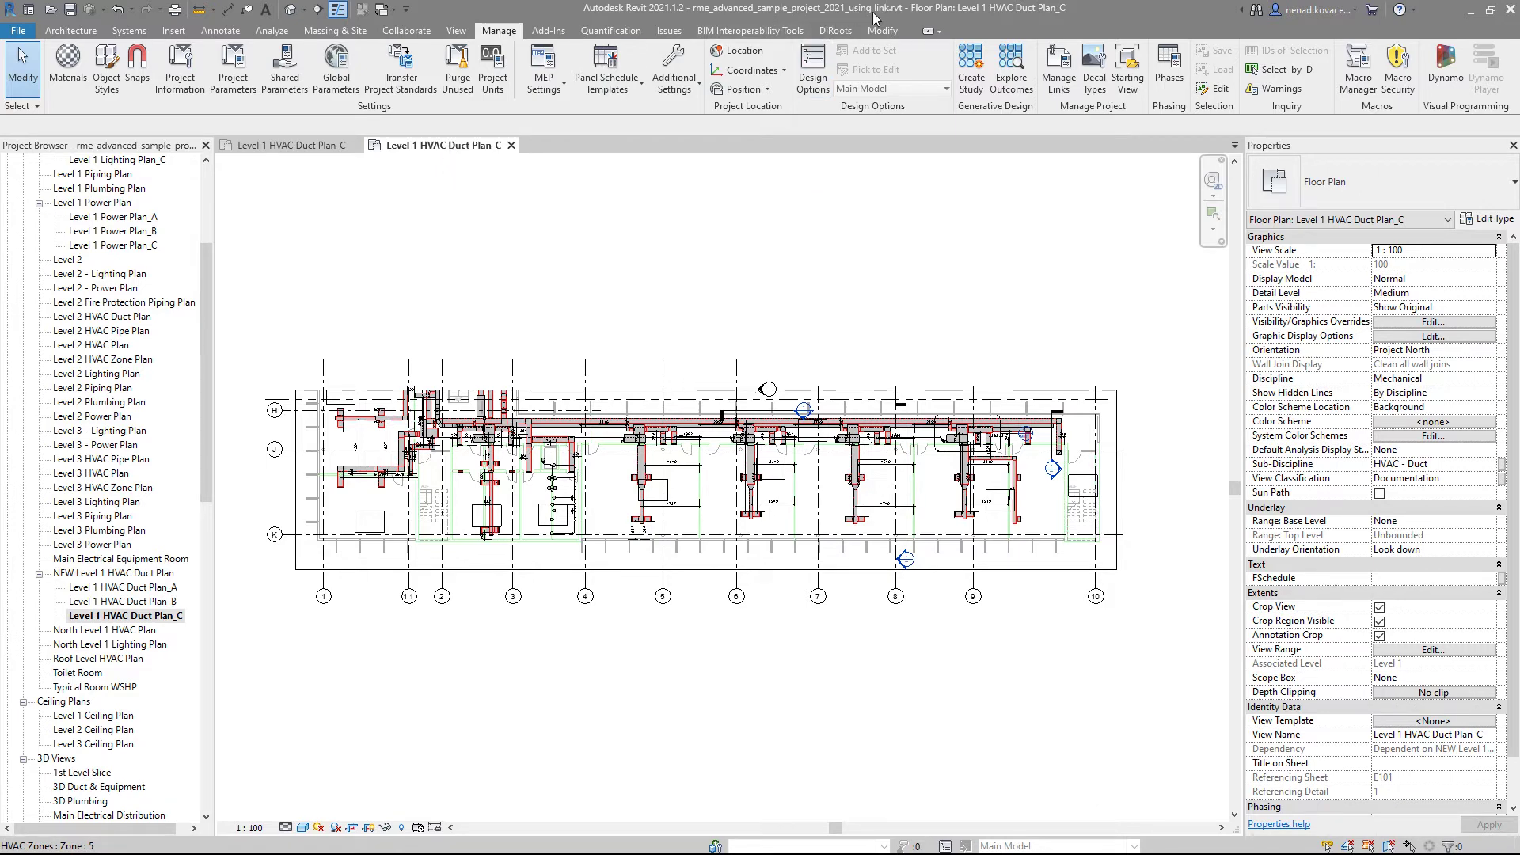
Select everything in the NEW project's Level 1 HVAC Duct Plan_C and check the number of Dimensions in the selection filter.
drag(254, 283, 1160, 701)
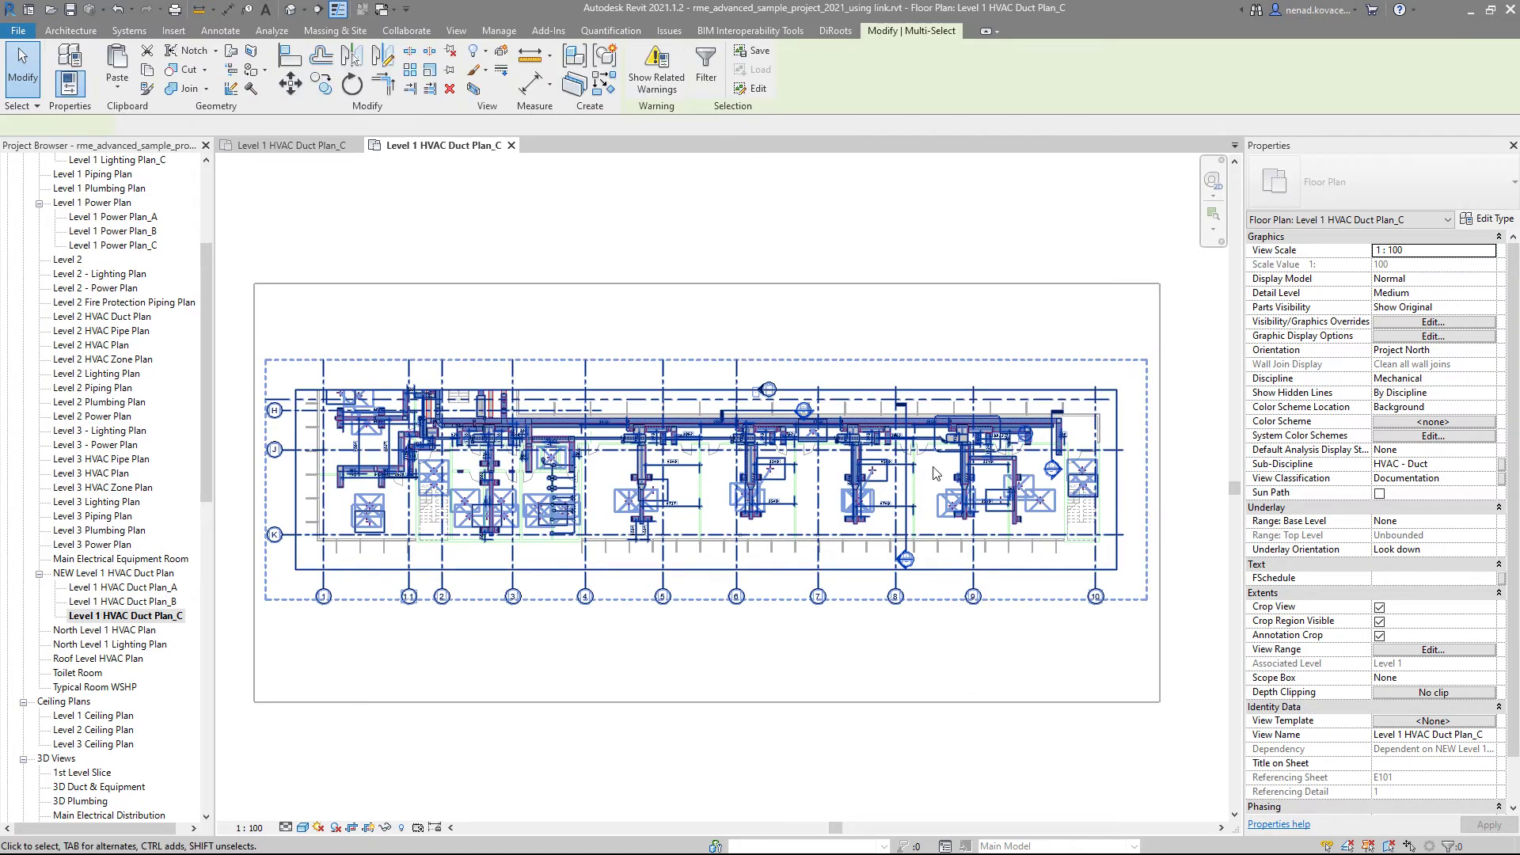
click(705, 70)
click(159, 266)
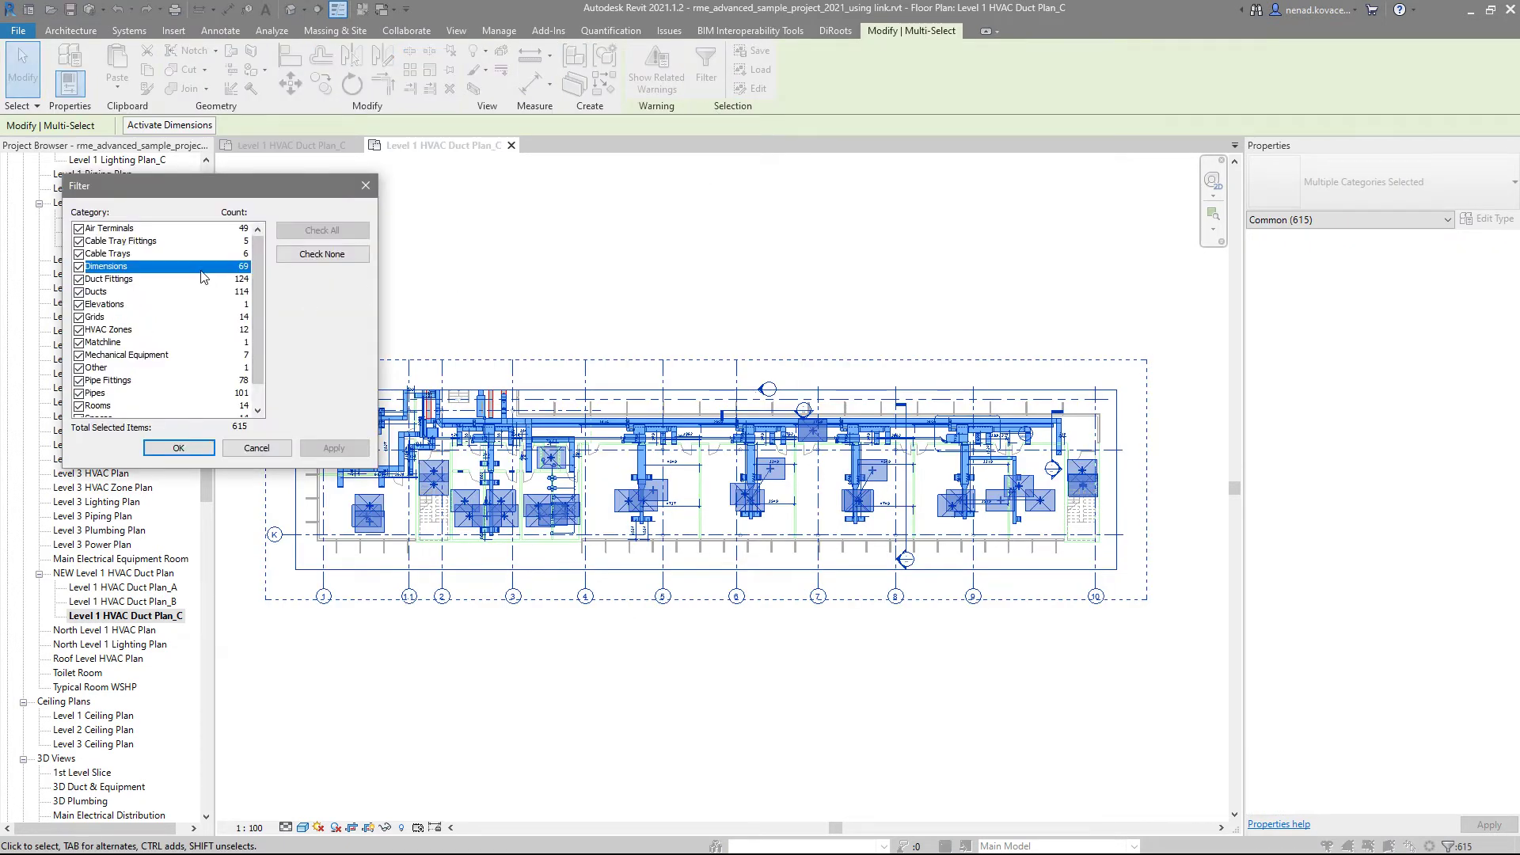
Select everything in the OLD project's Level 1 HVAC Duct Plan_C, check the number of Dimensions in the selection filter, and clear the selection.
click(257, 448)
key(Escape)
click(303, 144)
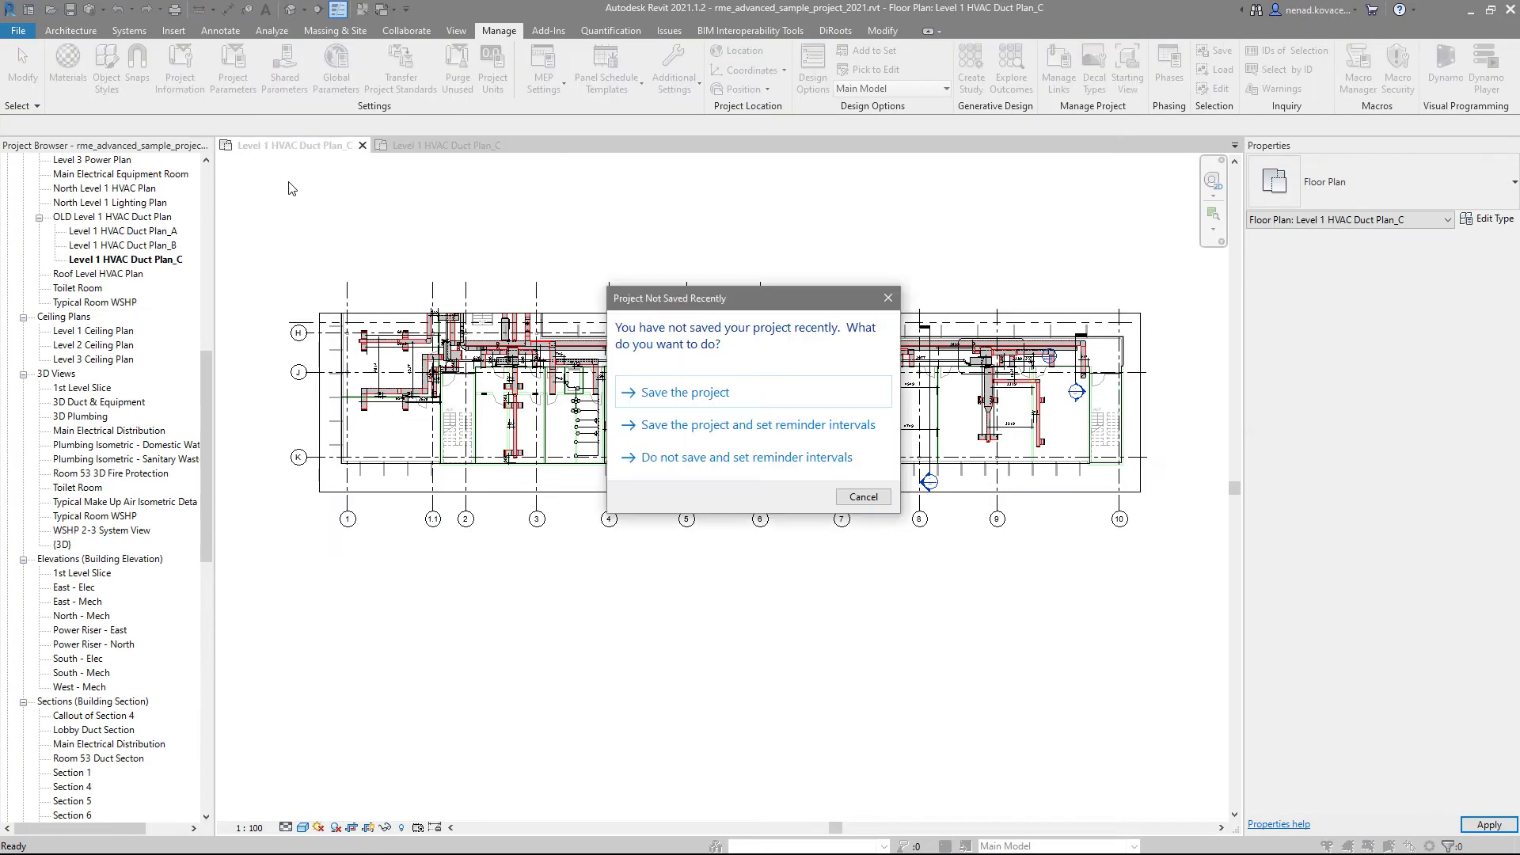
click(862, 497)
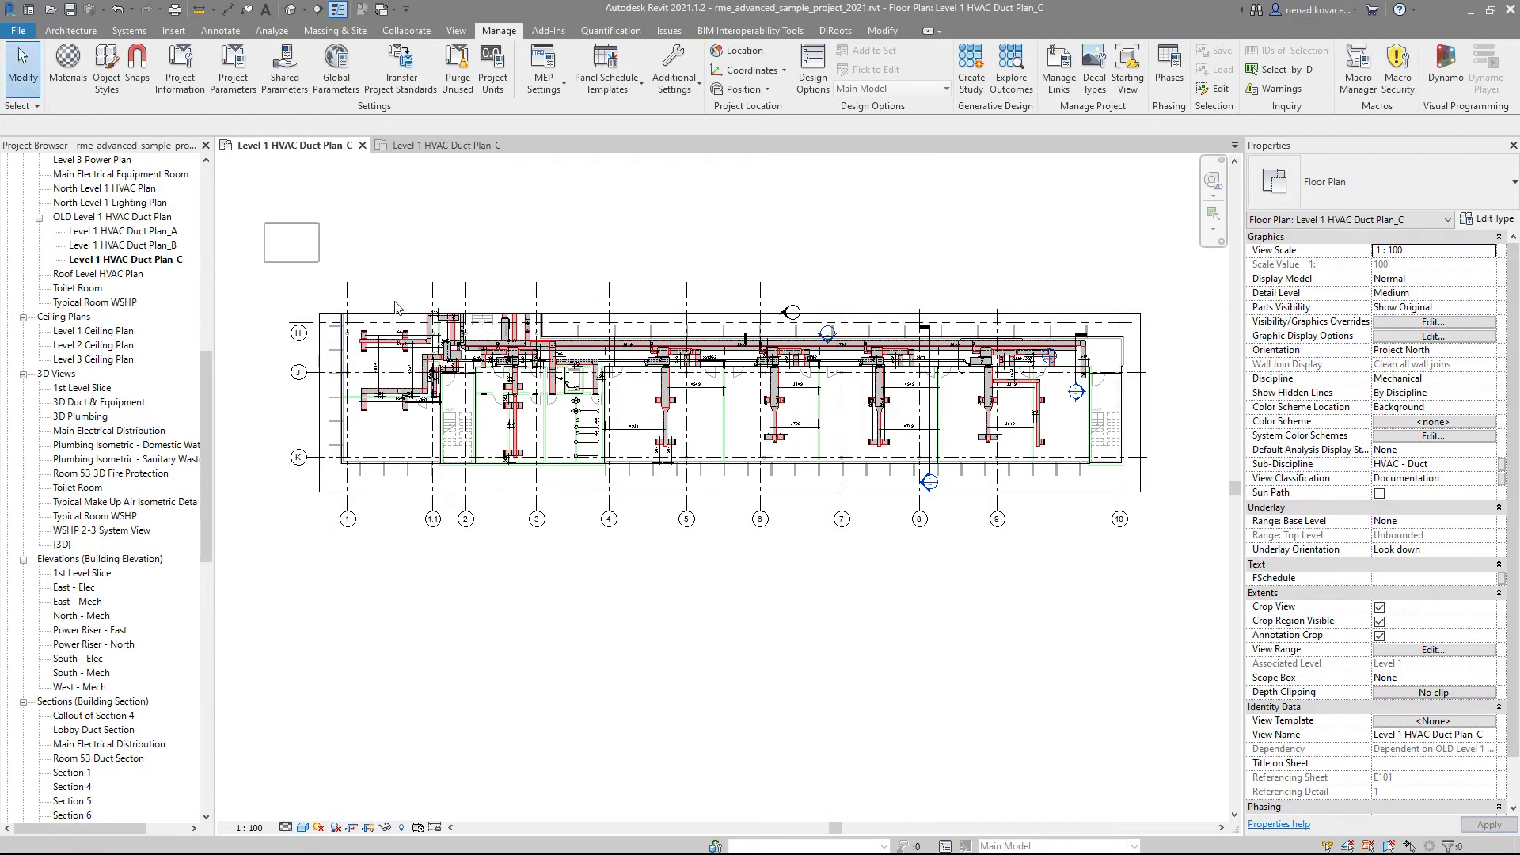
drag(1186, 618, 274, 230)
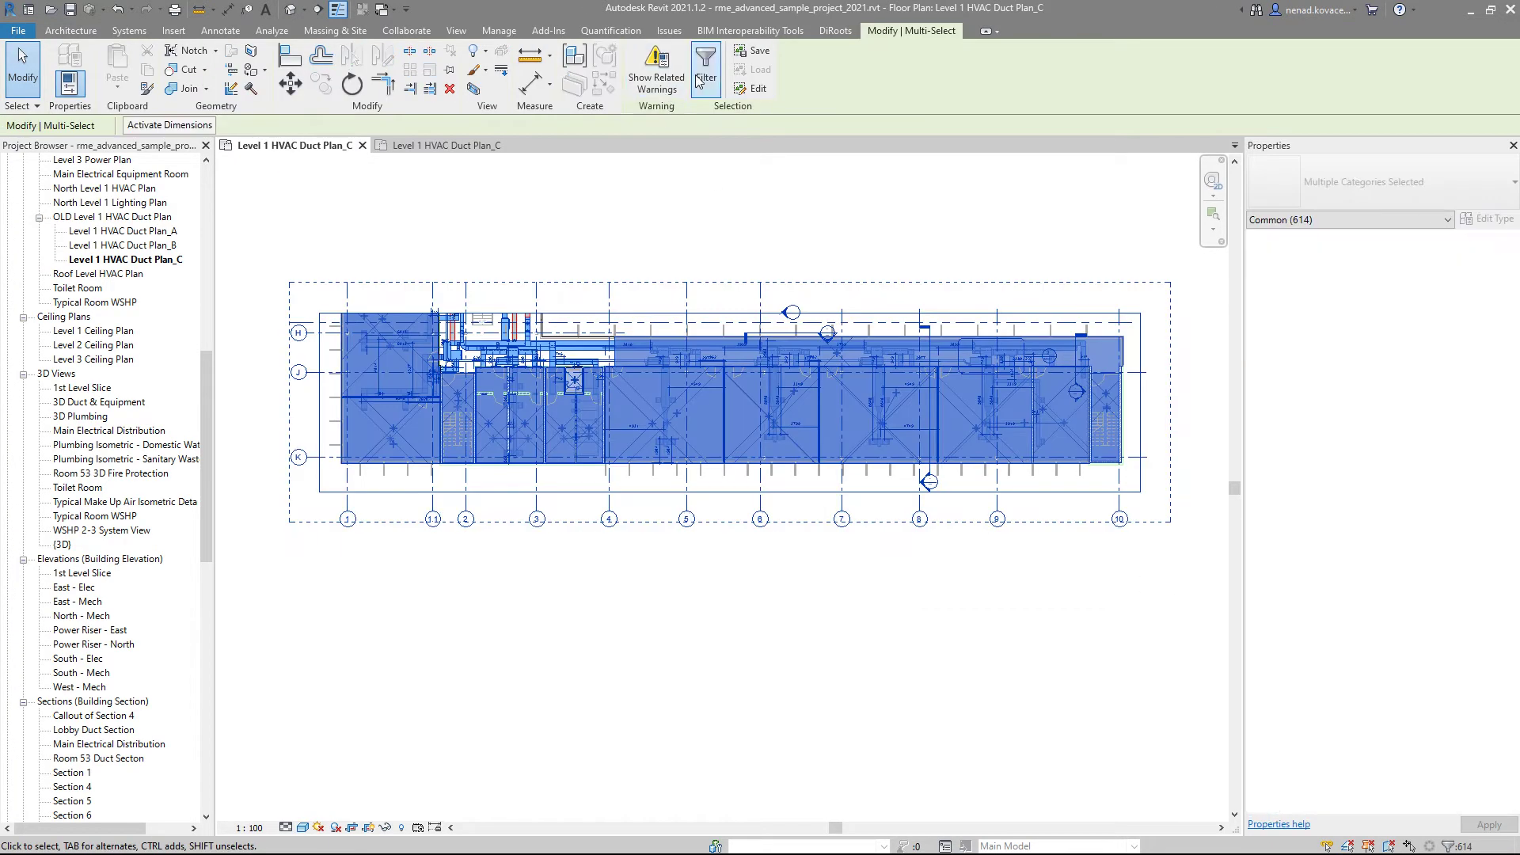
click(700, 75)
click(228, 267)
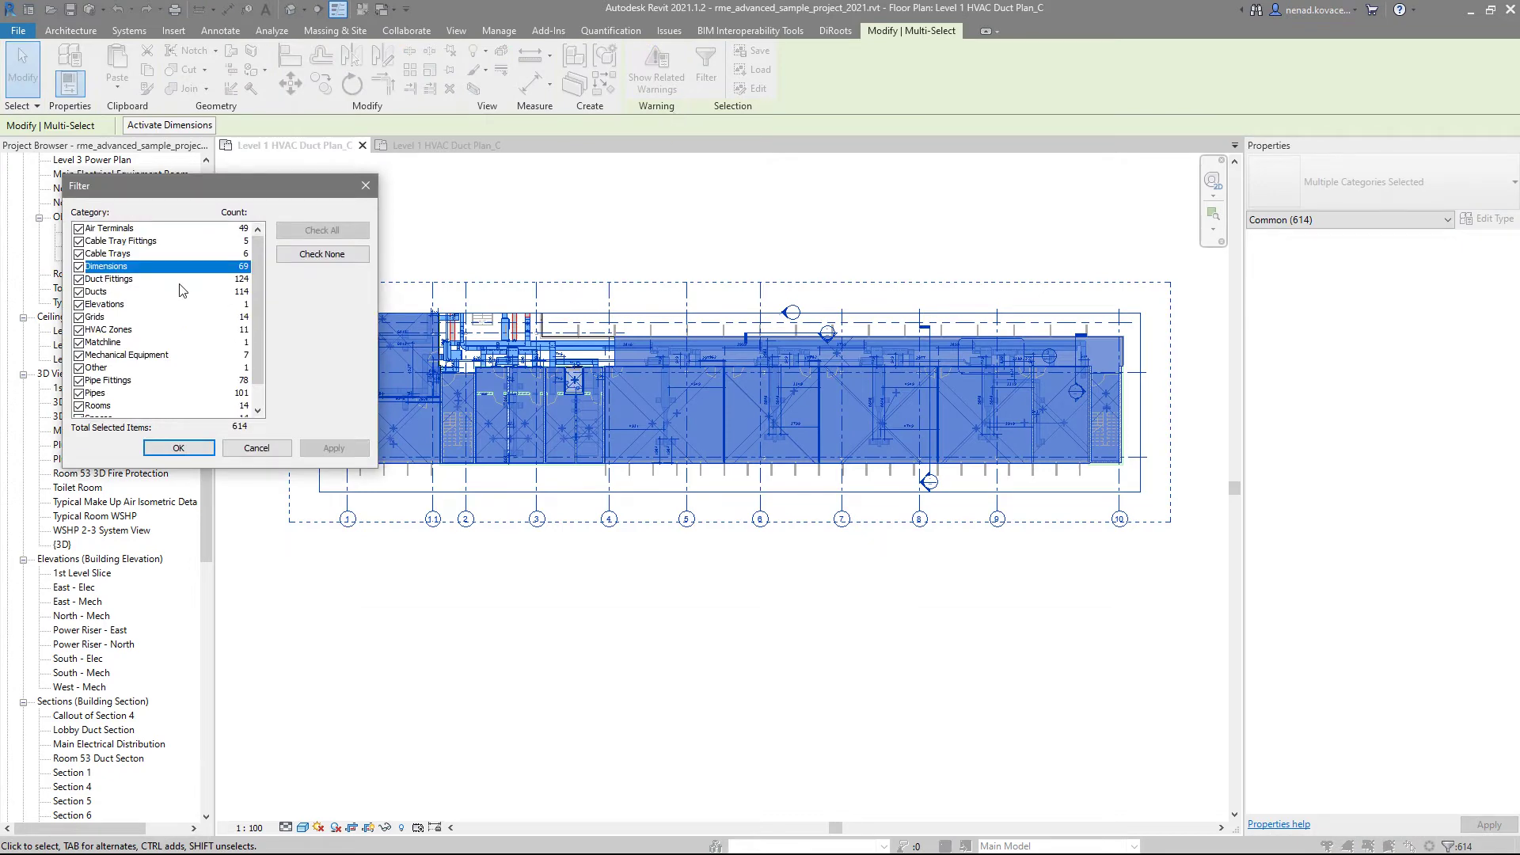
click(252, 450)
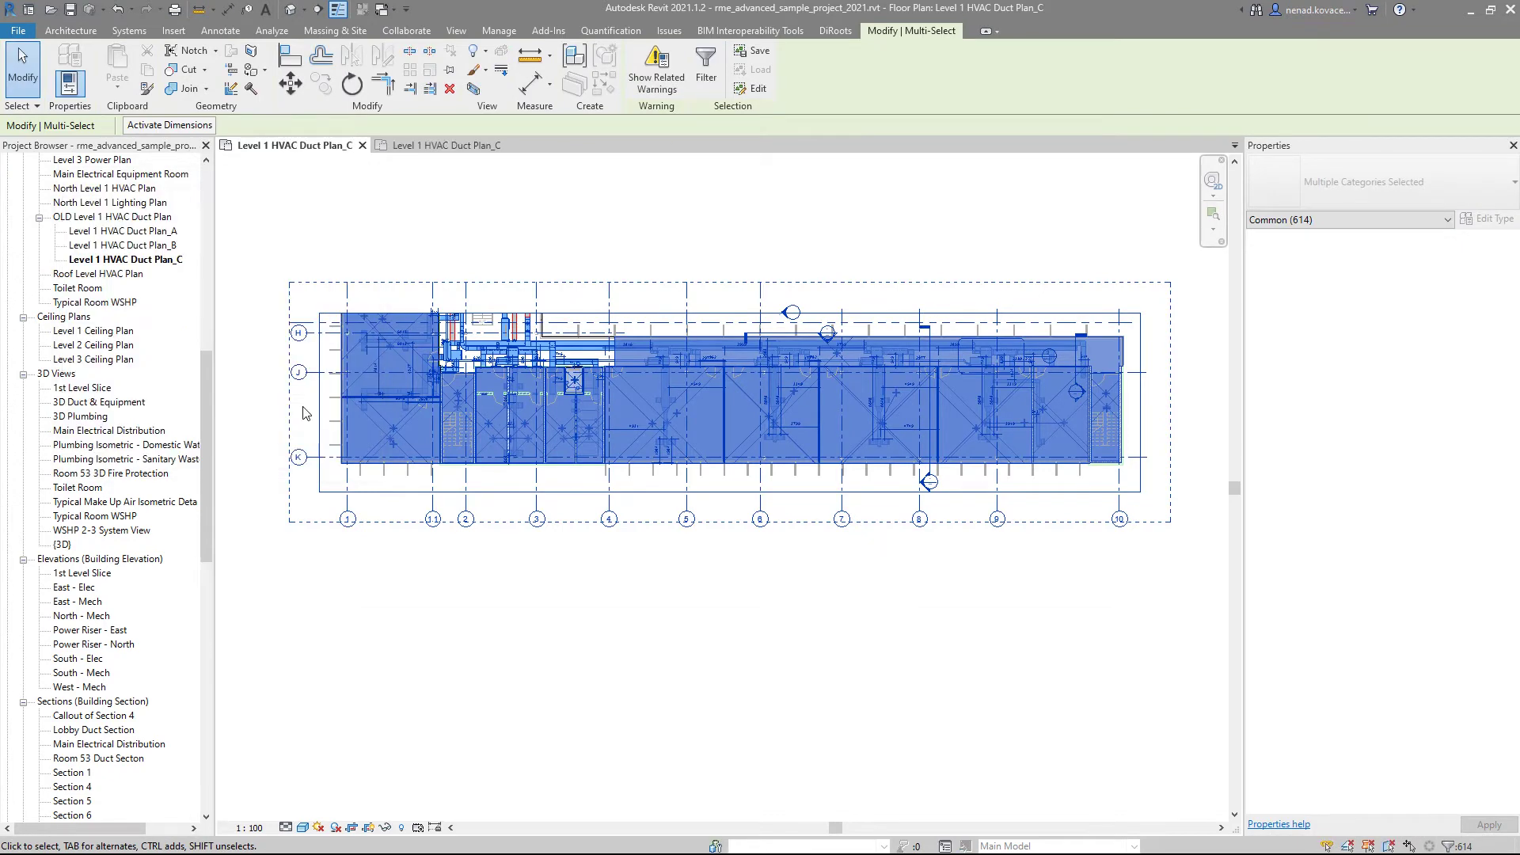
click(566, 337)
click(590, 271)
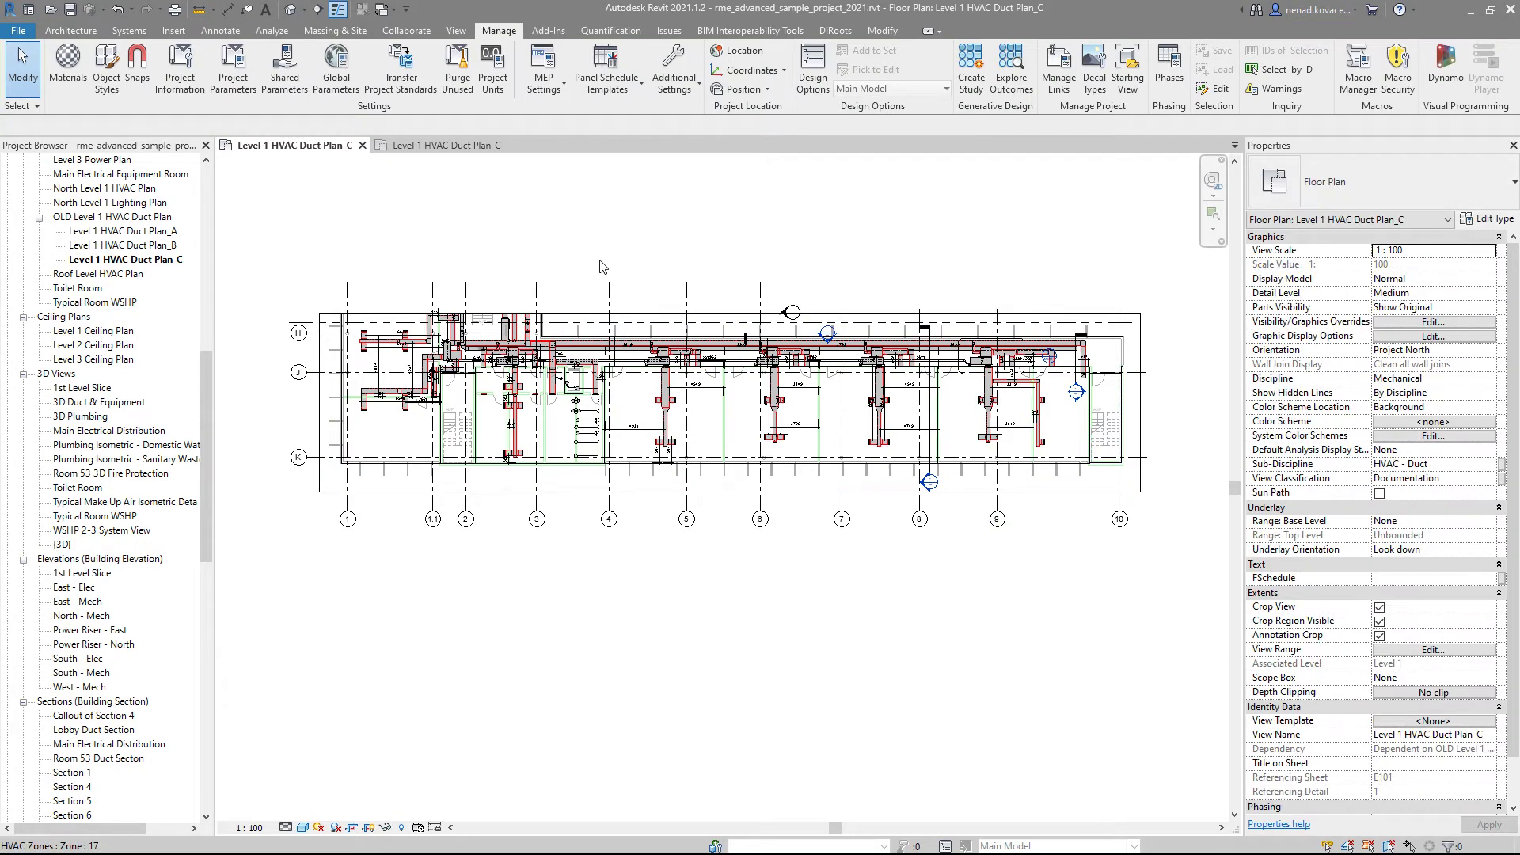
Tile the OLD and NEW Level 1 HVAC Duct Plan_C views side by side, both showing the dimensioned ducts near grids 1 and 1.1.
key(w)
key(t)
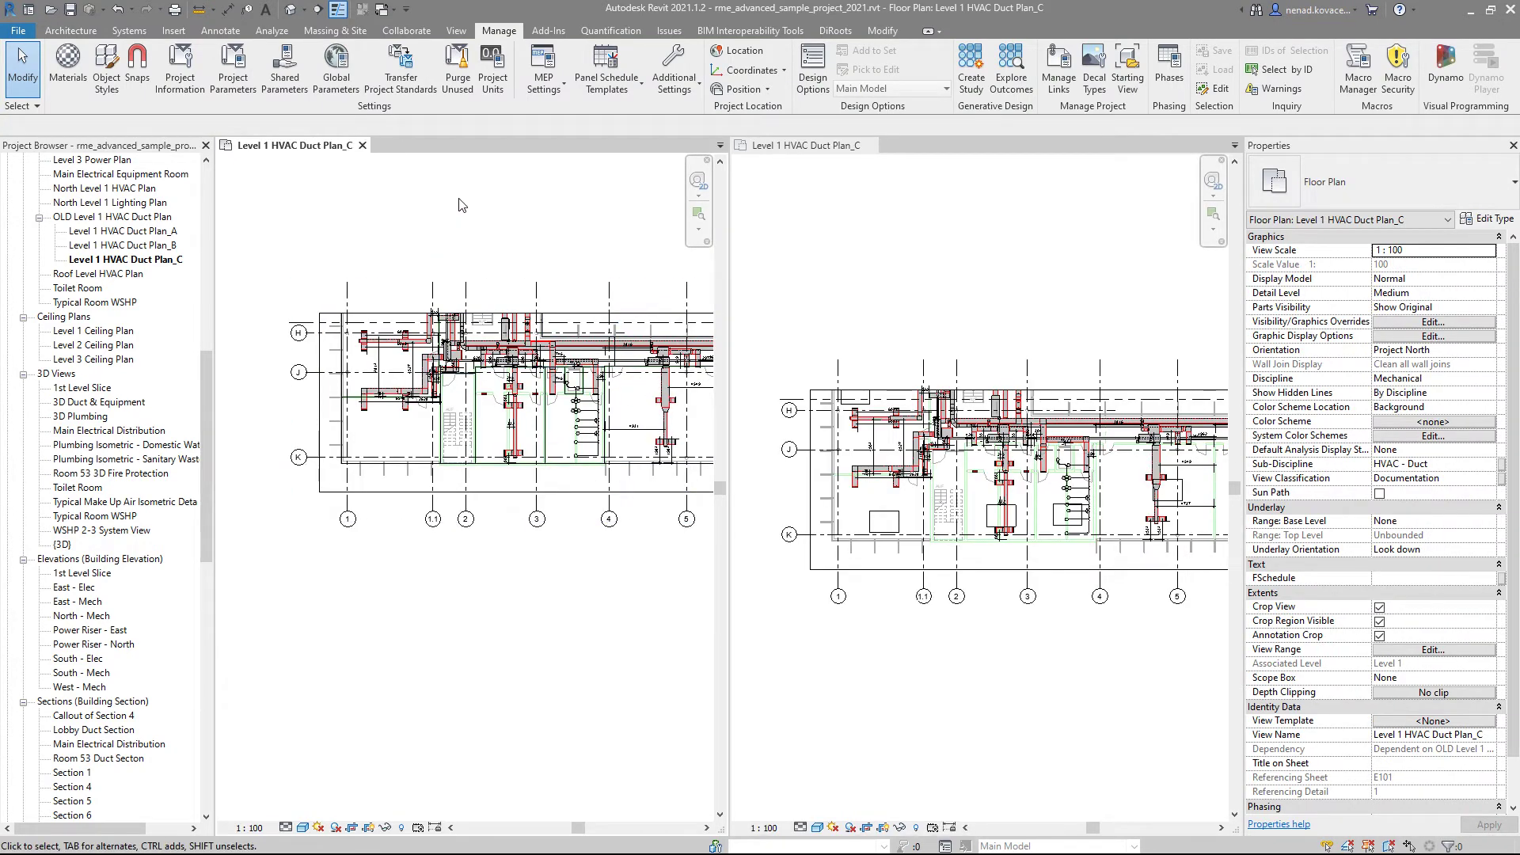
scroll(300, 455, up, 5)
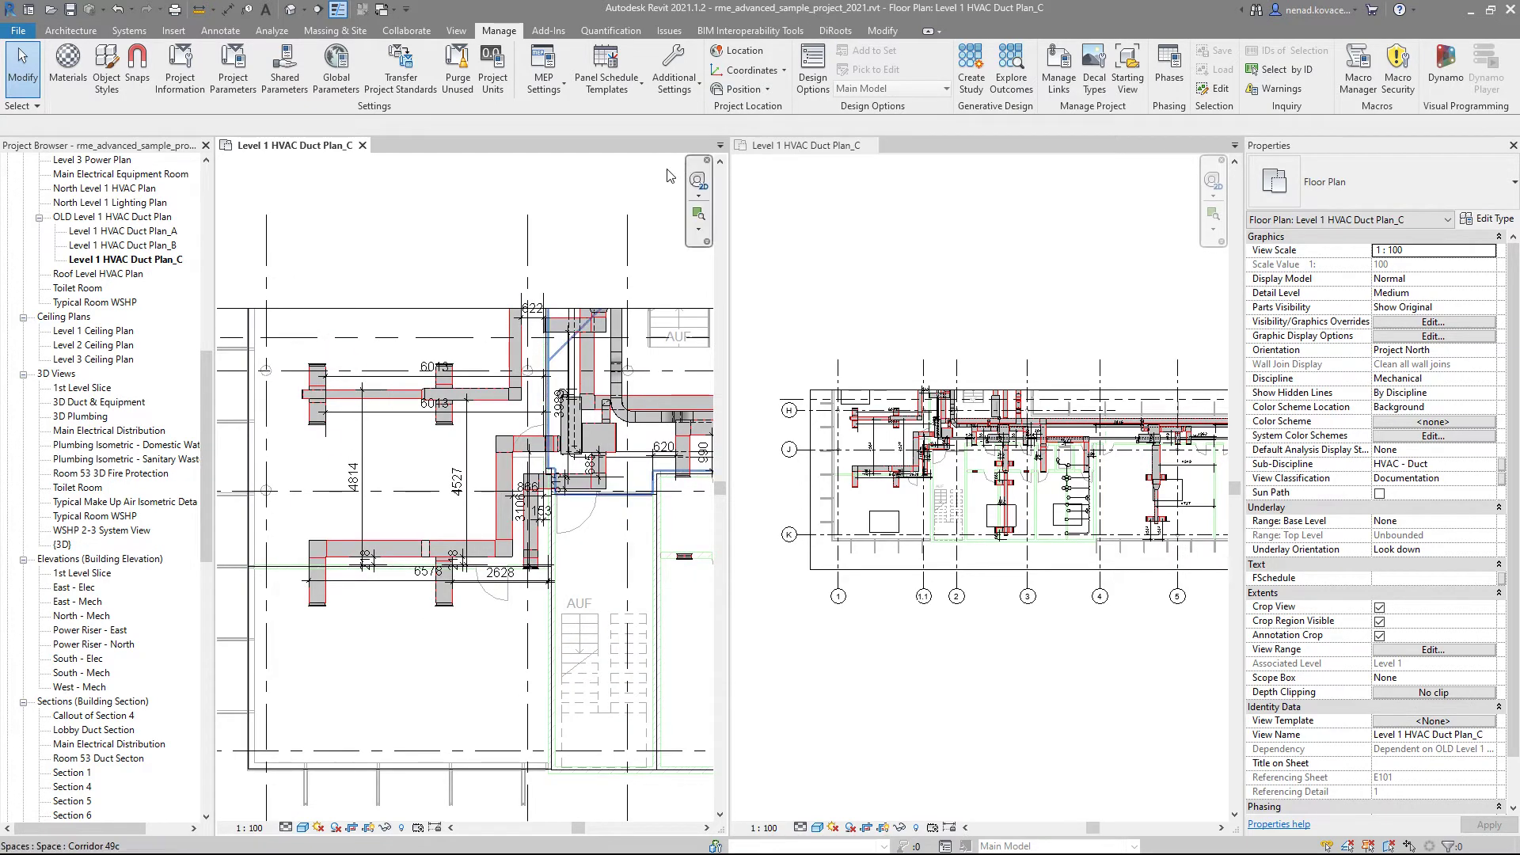
click(869, 386)
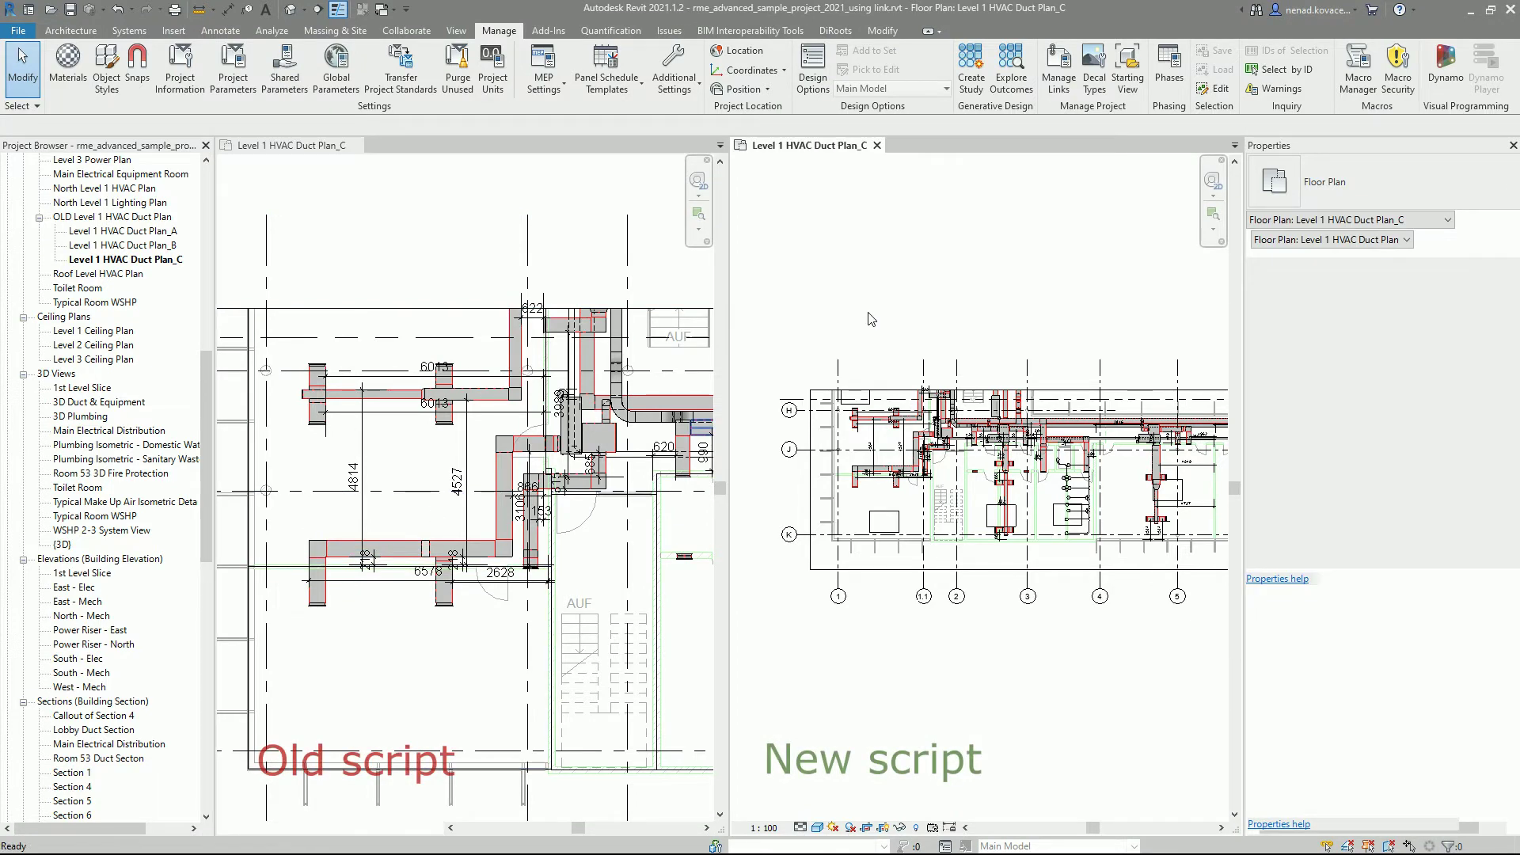
scroll(869, 386, up, 1)
scroll(869, 386, up, 1)
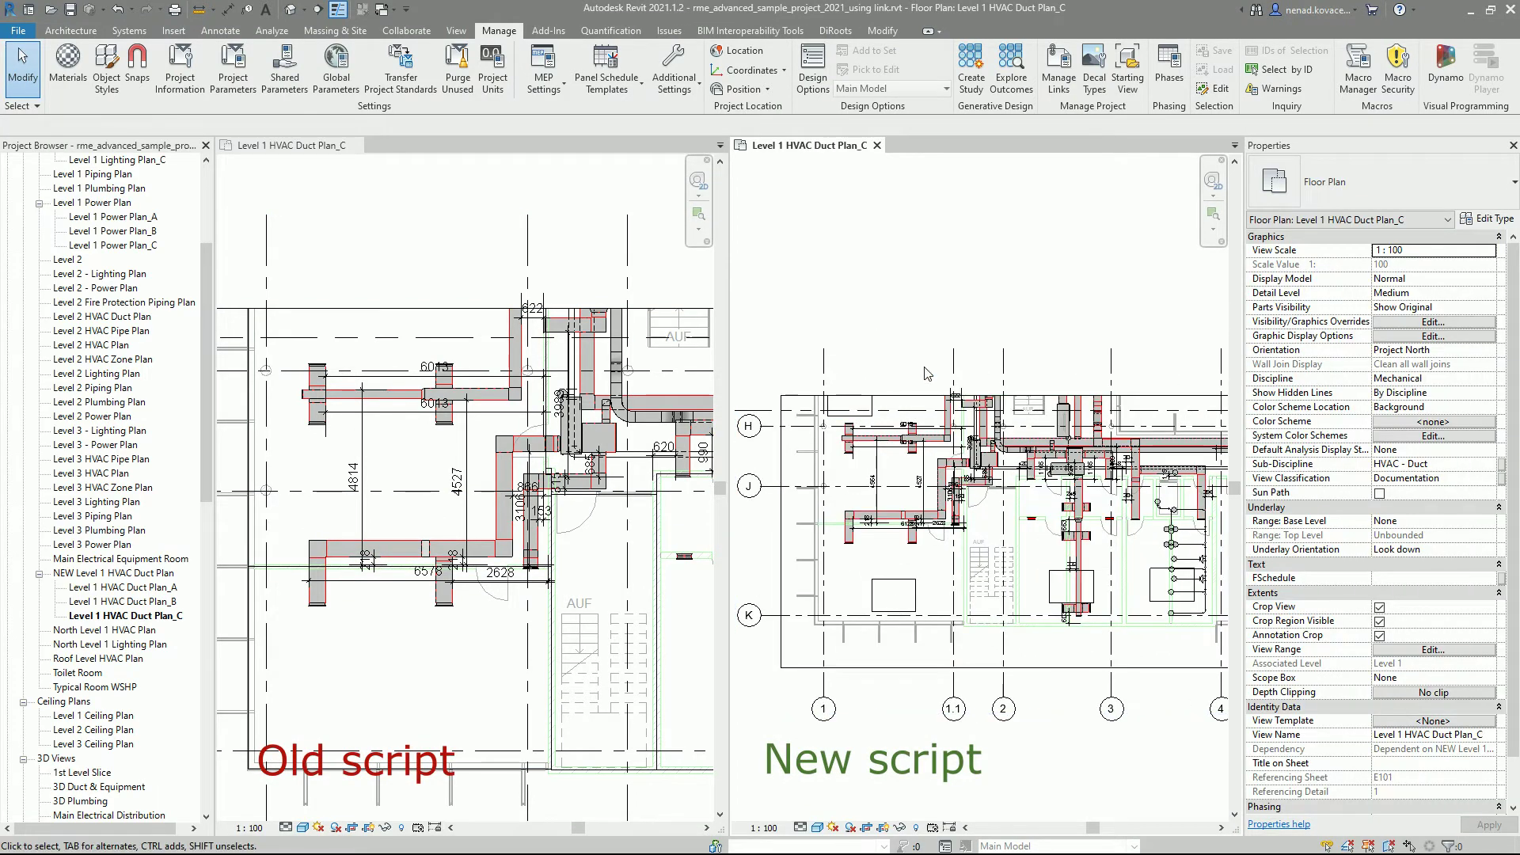
scroll(922, 392, up, 3)
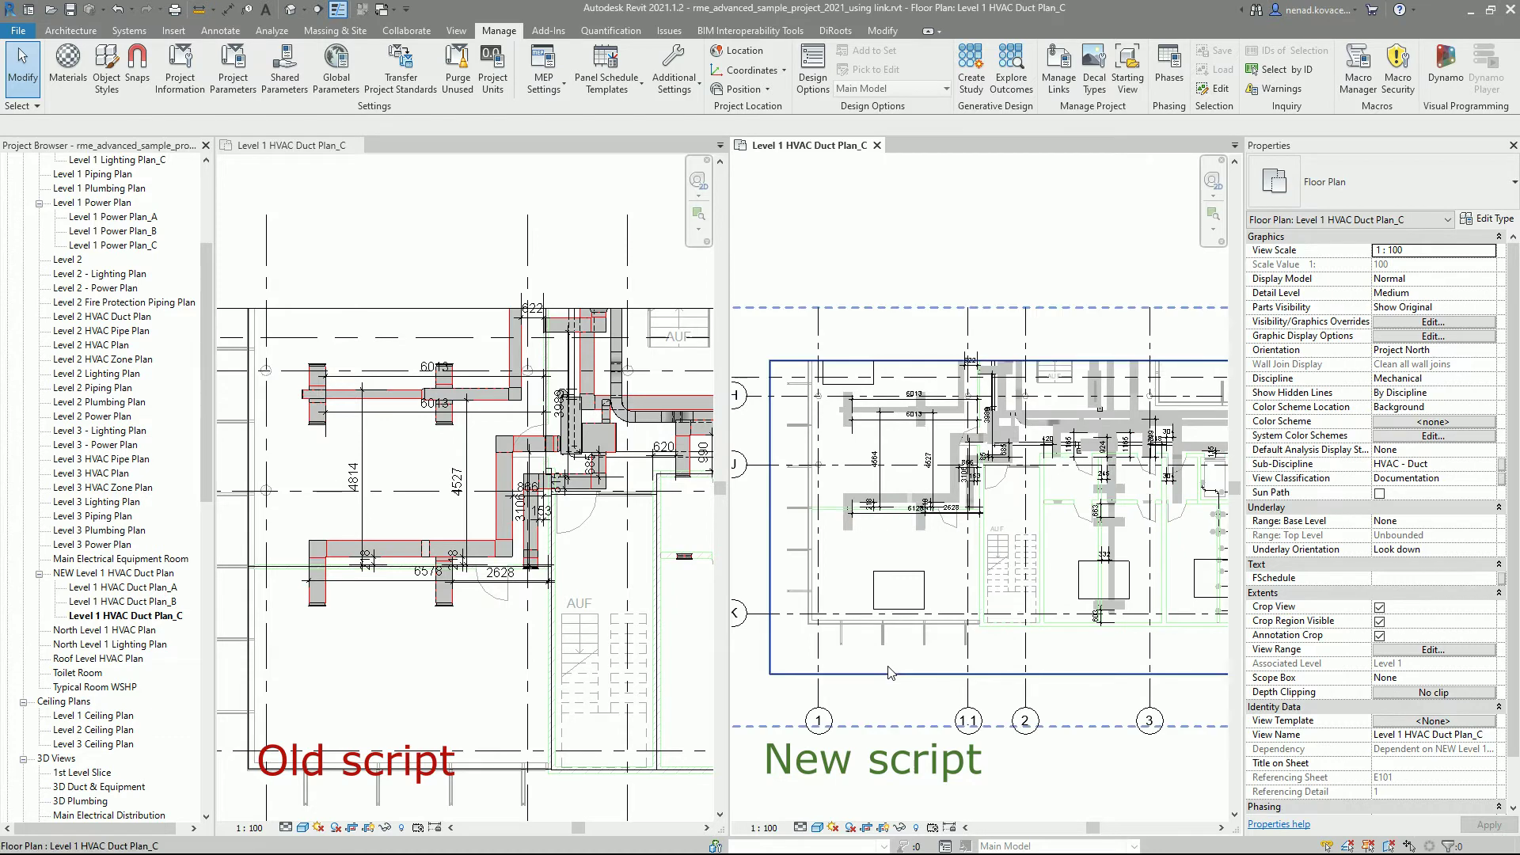
scroll(921, 409, up, 2)
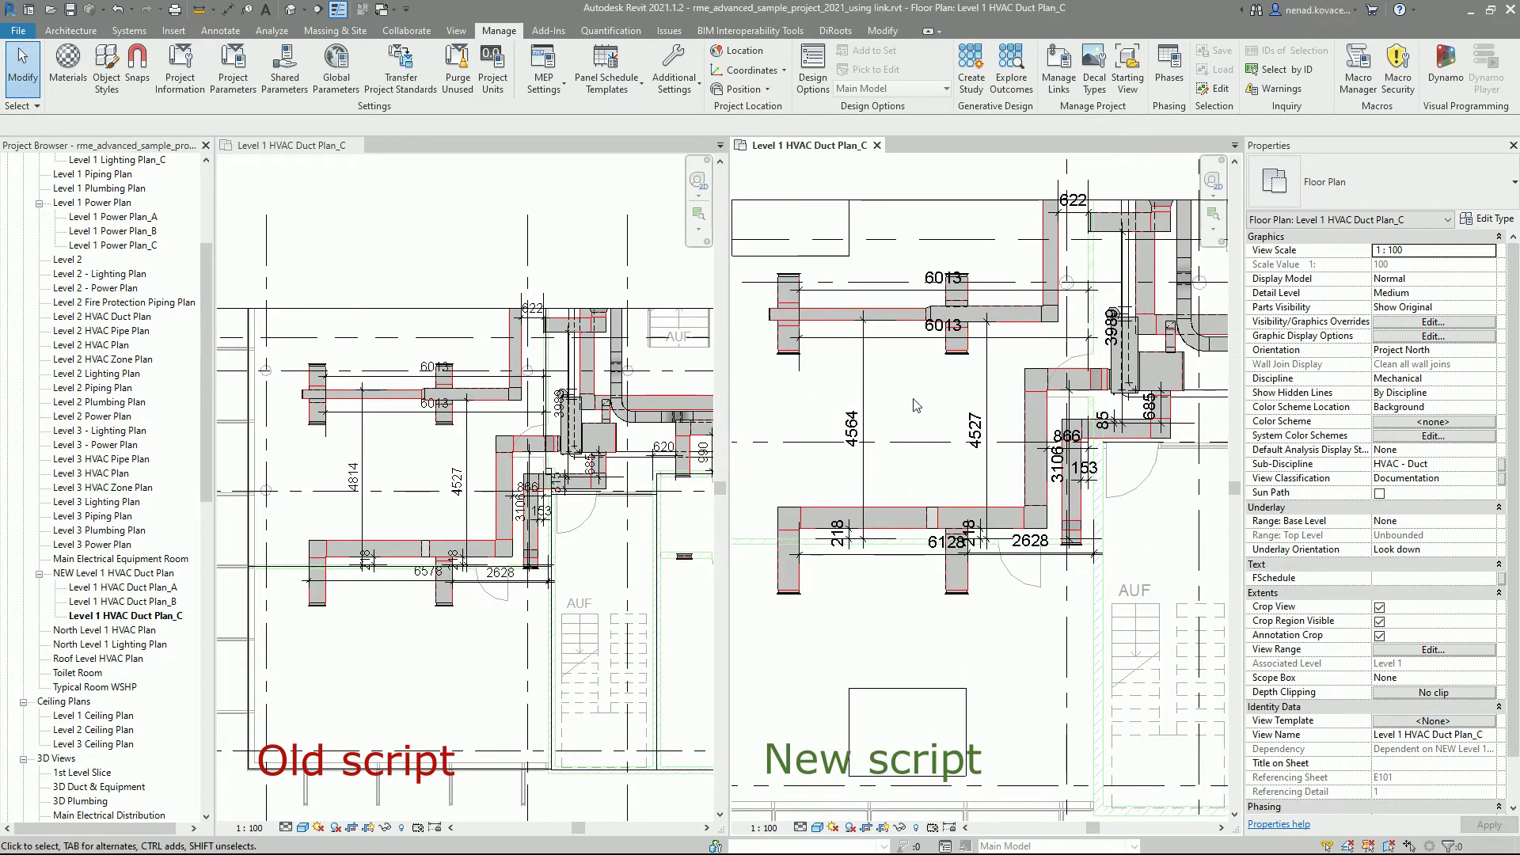
Rename the dependent view Level 1 HVAC Duct Plan_C under OLD Level 1 HVAC Duct Plan to OLD Level 1 HVAC Duct Plan_C.
click(399, 511)
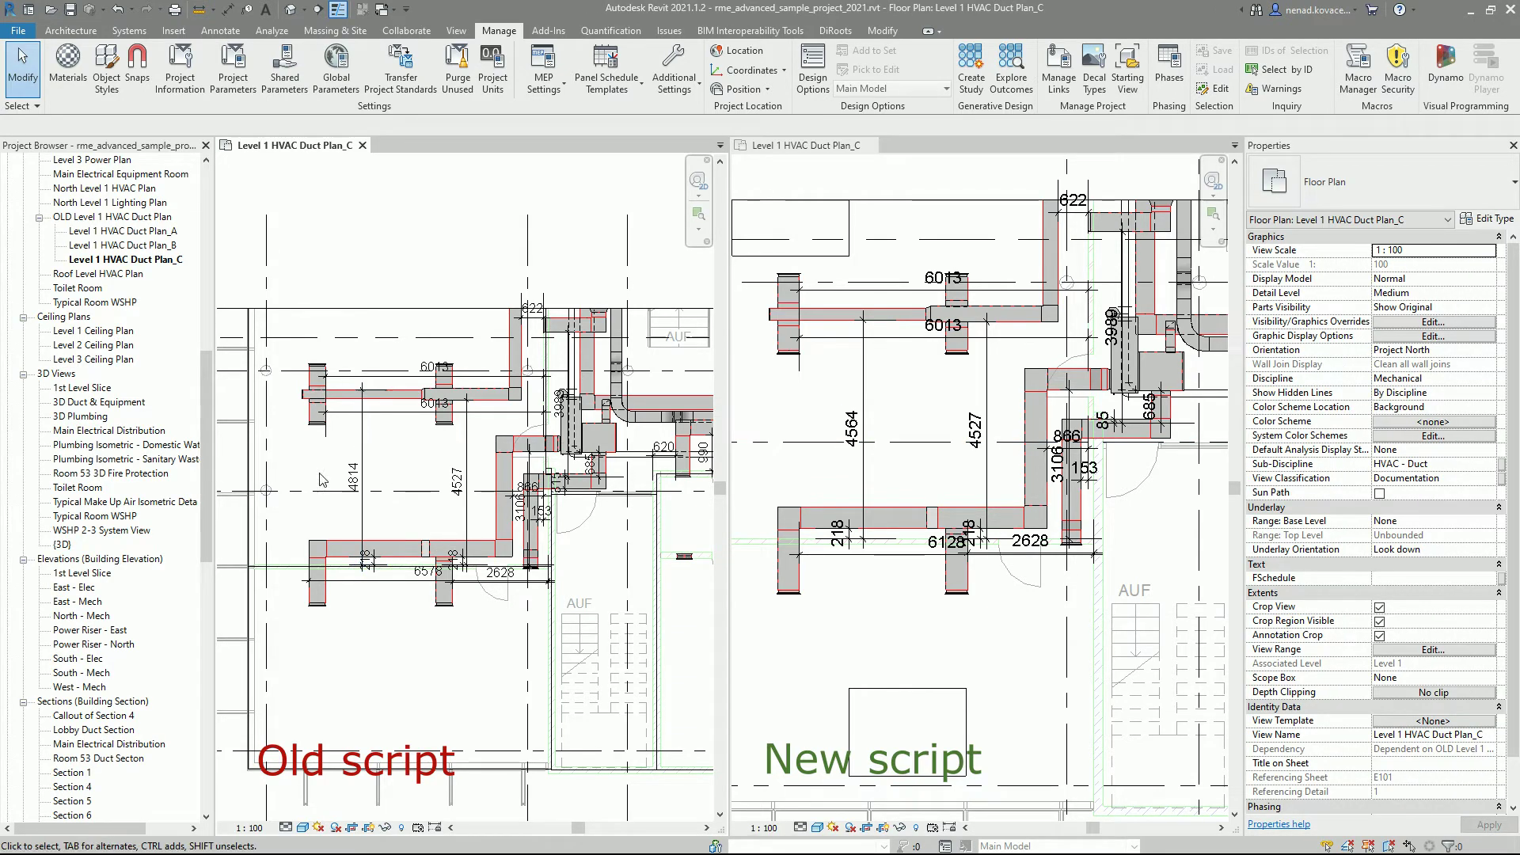
click(71, 217)
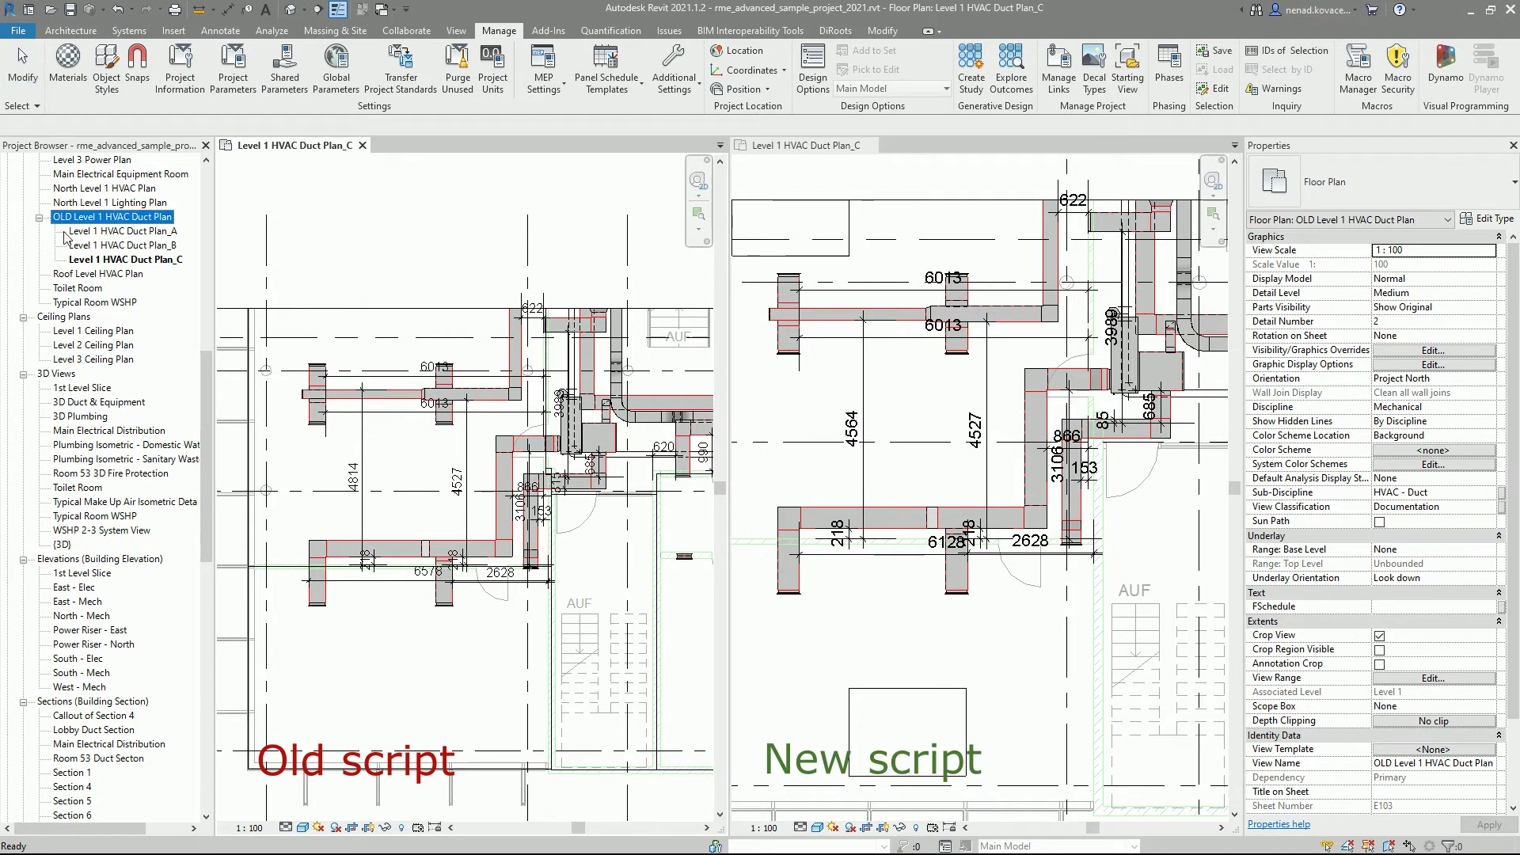
right_click(112, 253)
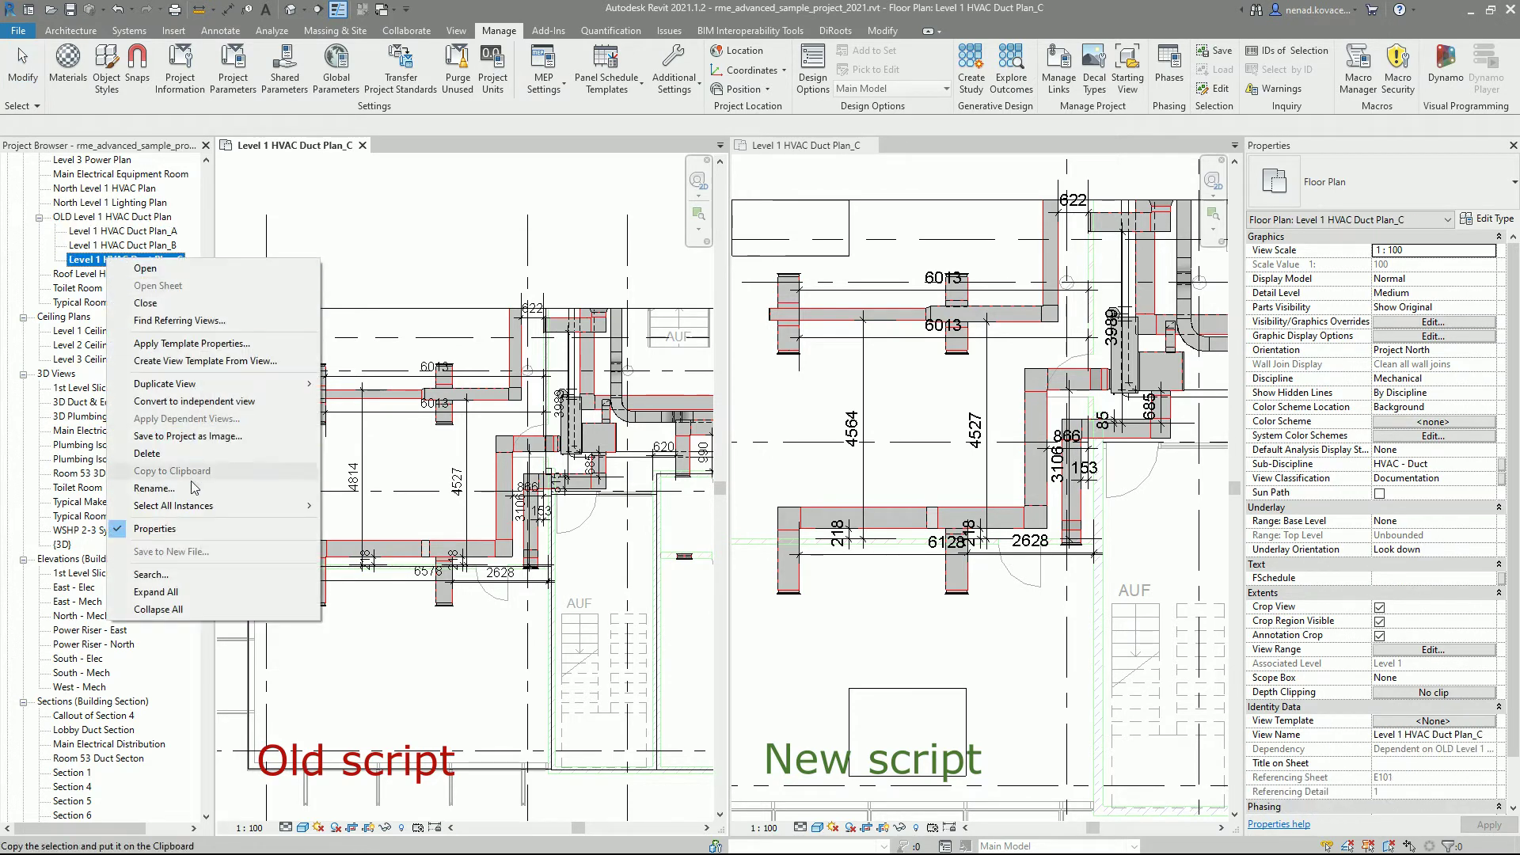
click(181, 492)
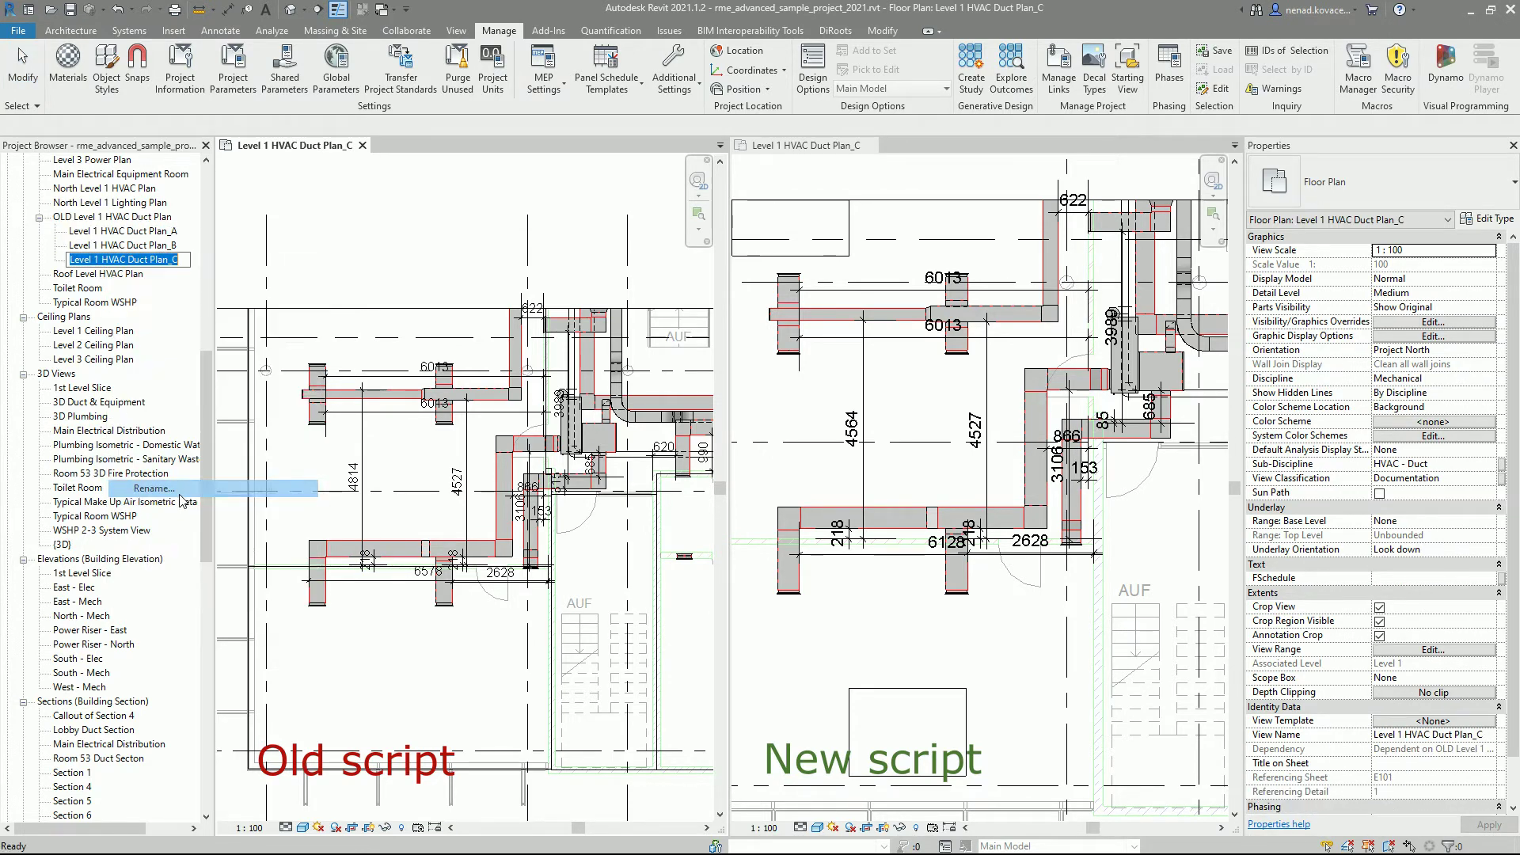
click(71, 260)
text(OLD)
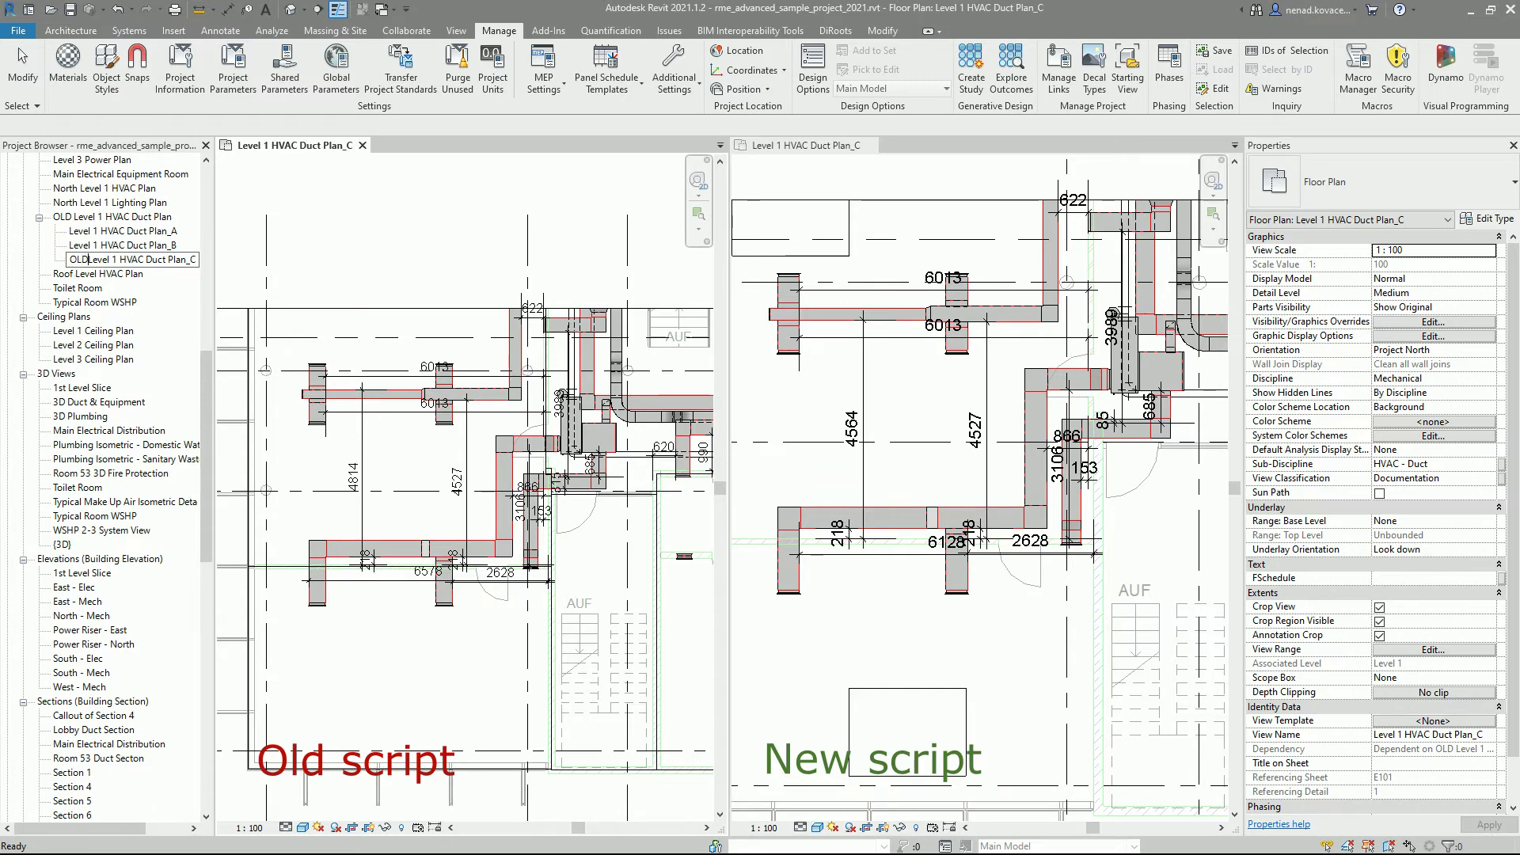
key(Return)
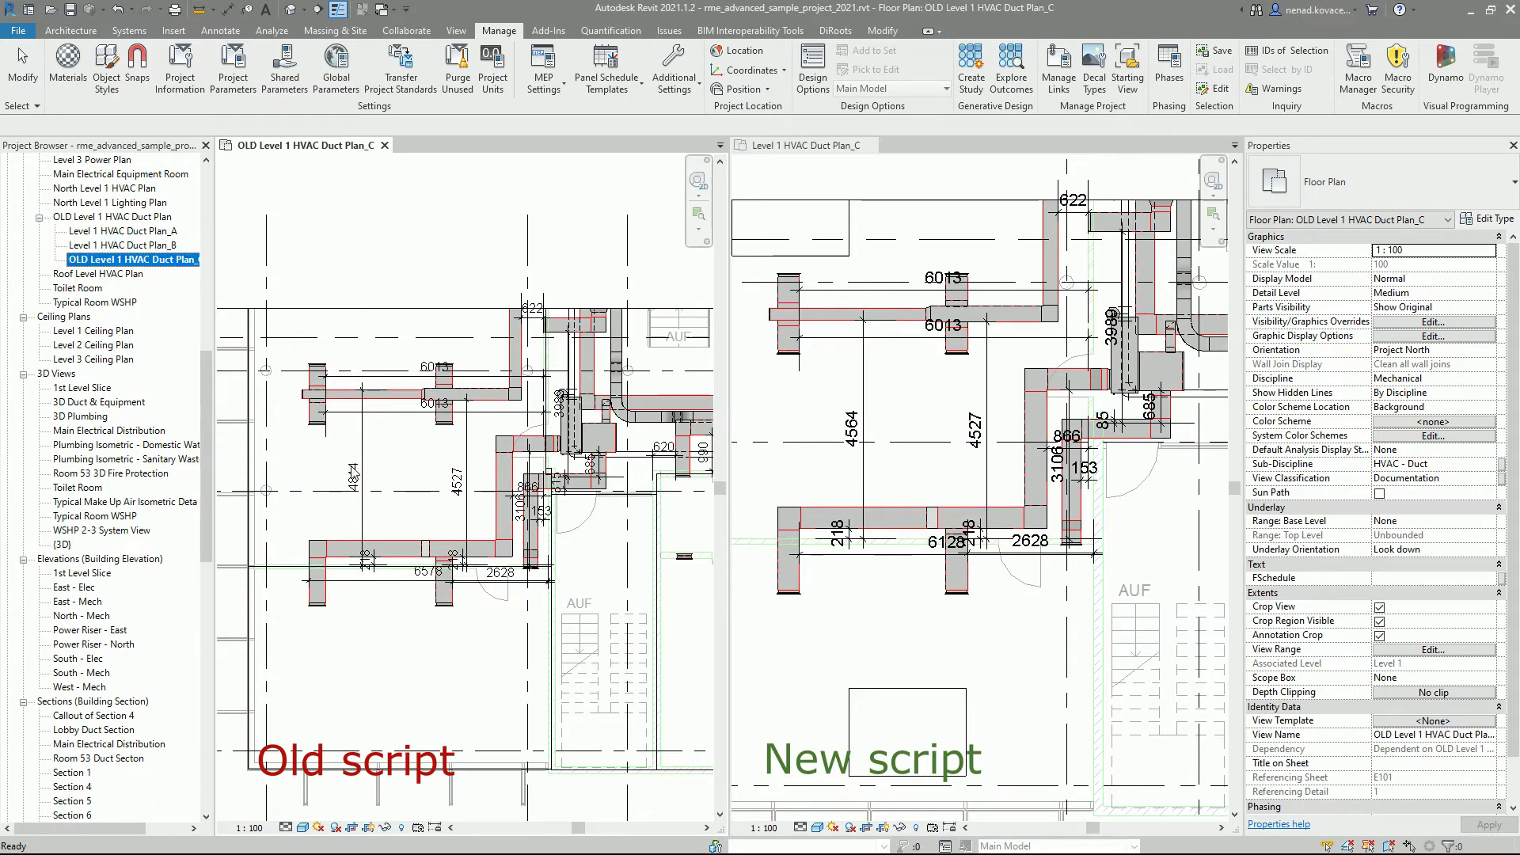
Examine the 4814 dimension in the OLD plan and compare it with the corresponding duct dimension in the NEW plan.
click(354, 475)
scroll(362, 480, up, 2)
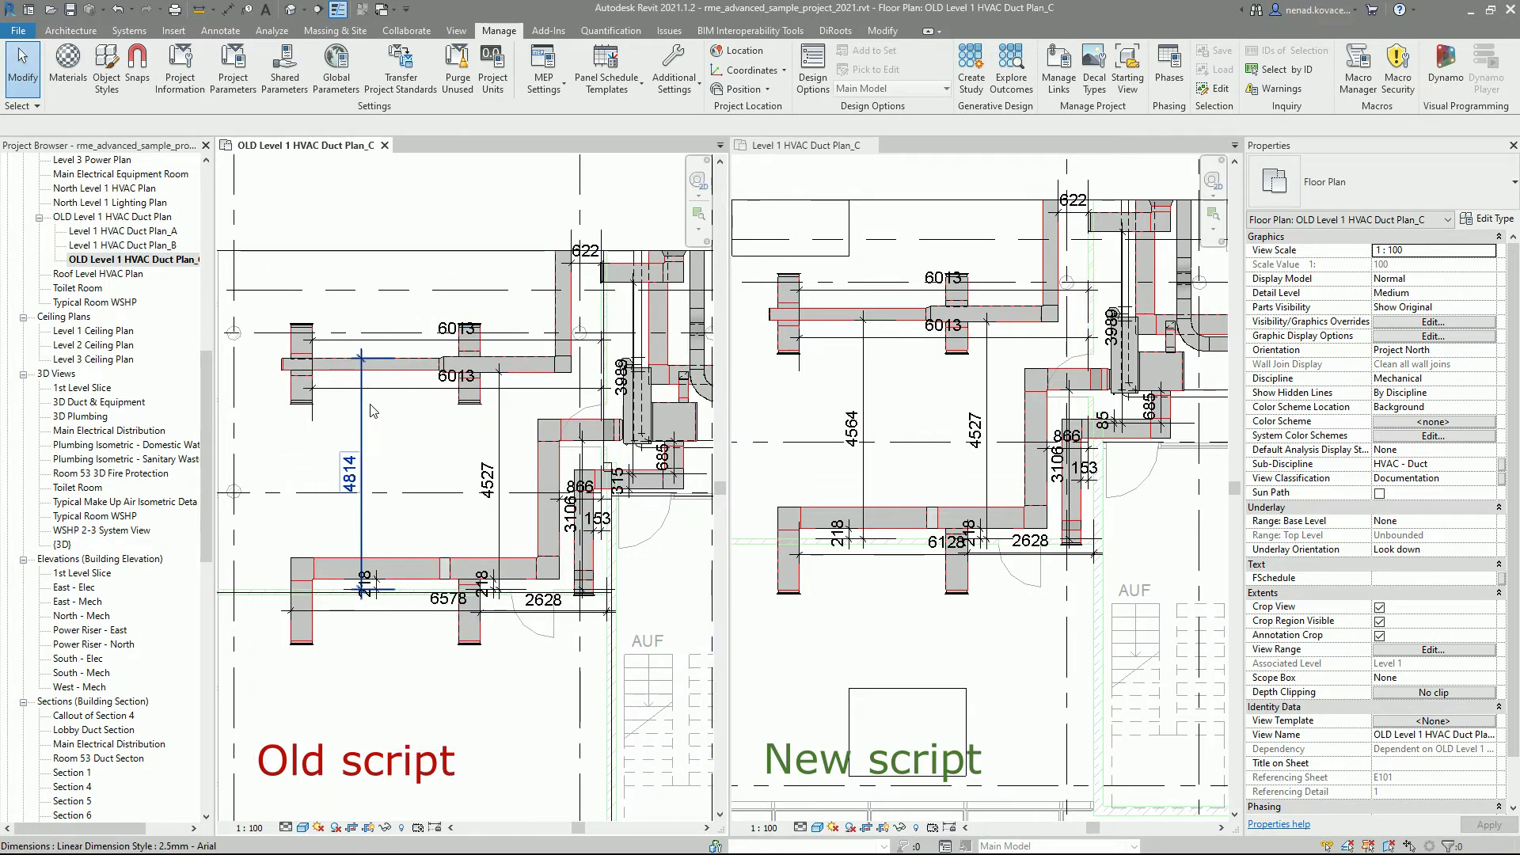
key(Escape)
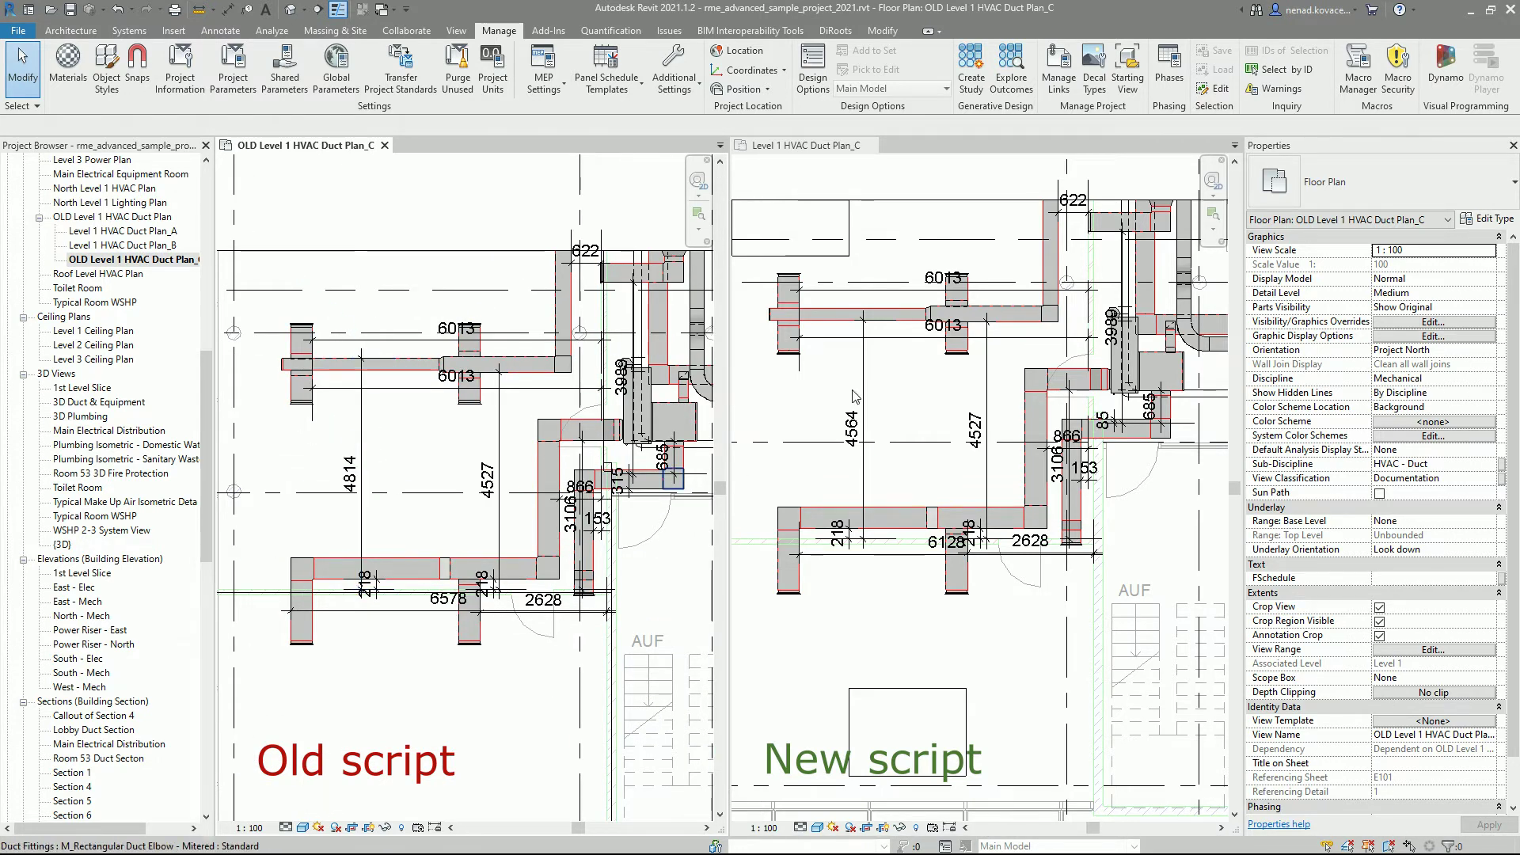
scroll(527, 483, up, 2)
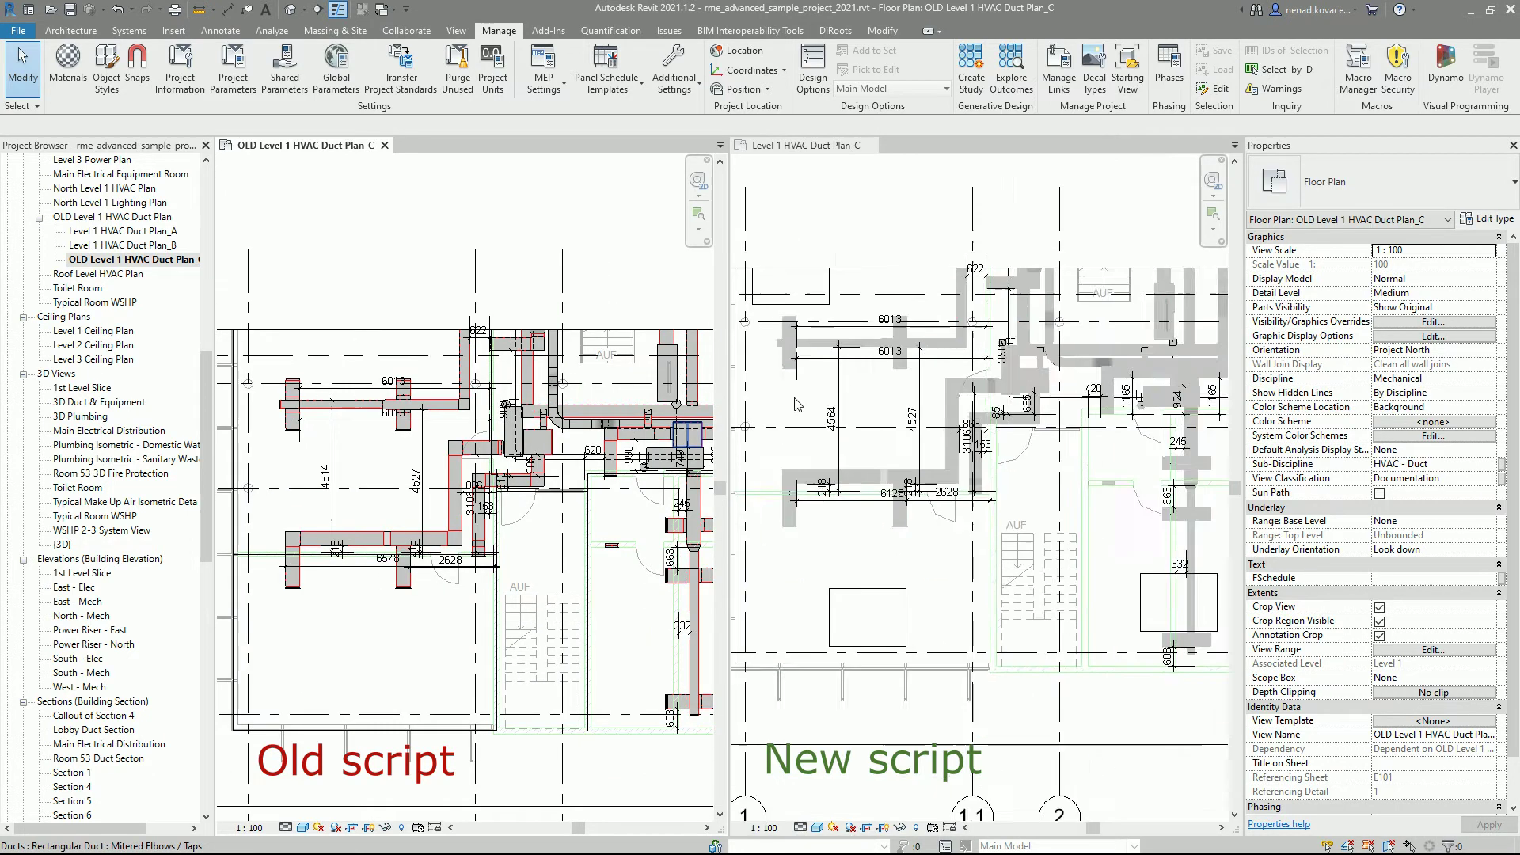
In the OLD plan, move the 315 dimension off its duct towards the corridor wall beyond the stair door to expose its wall reference.
scroll(526, 485, up, 3)
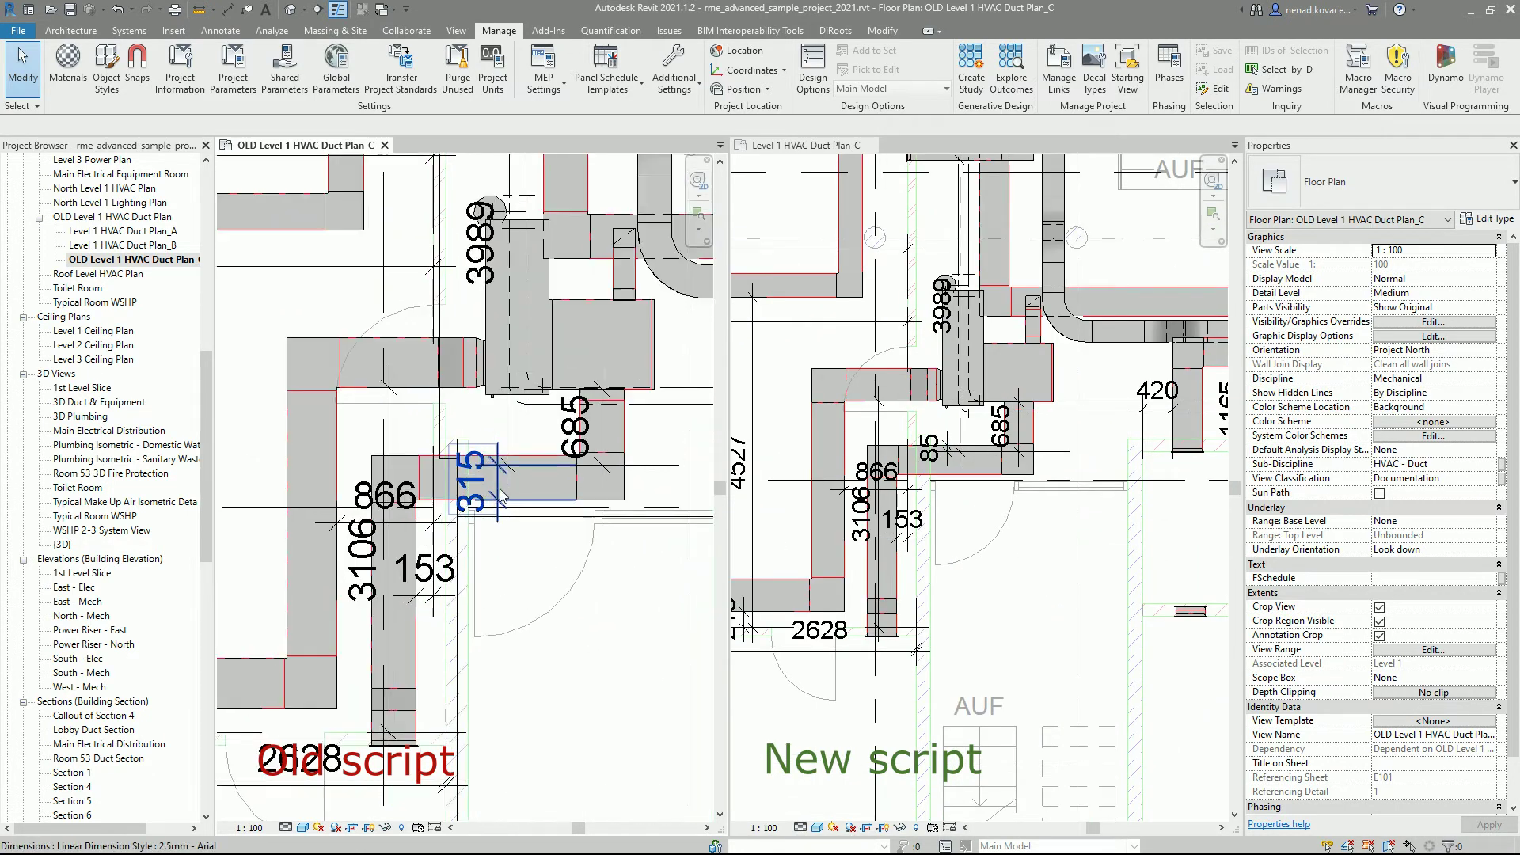
click(500, 488)
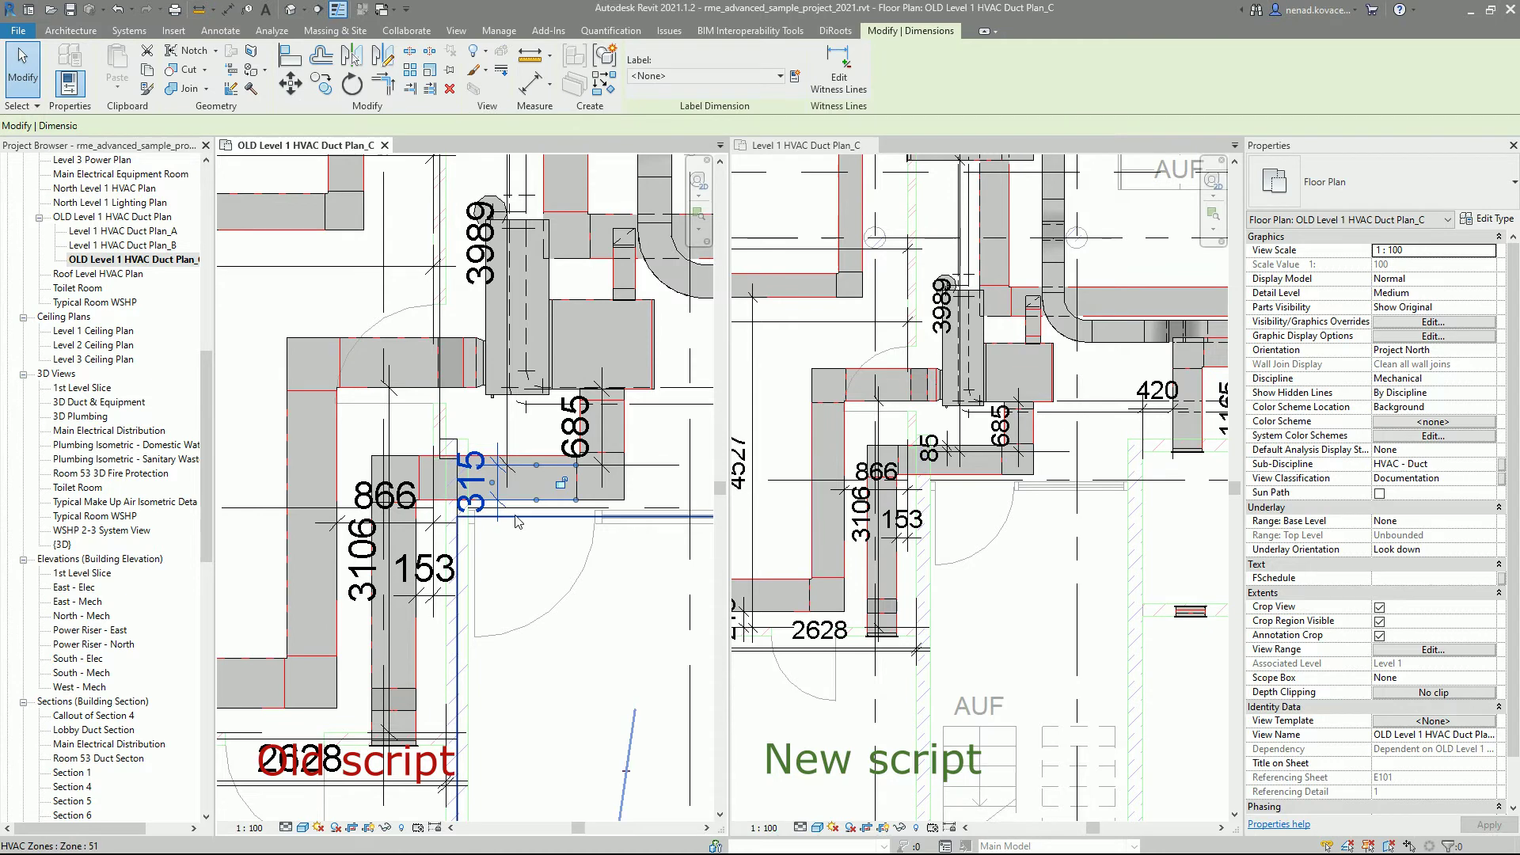
middle_drag(586, 560, 333, 479)
scroll(329, 467, up, 2)
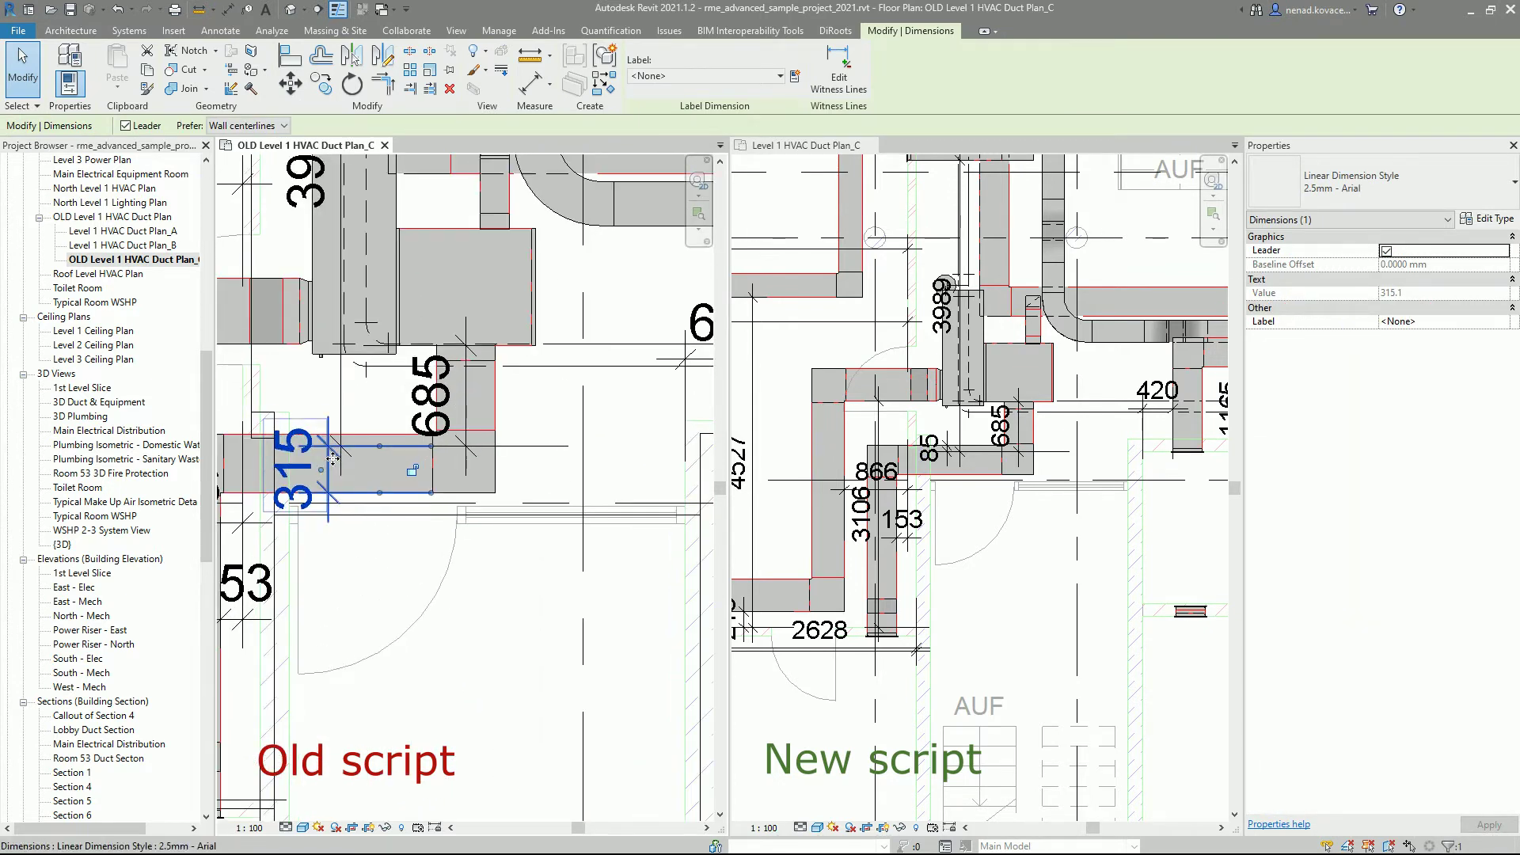
drag(329, 467, 611, 488)
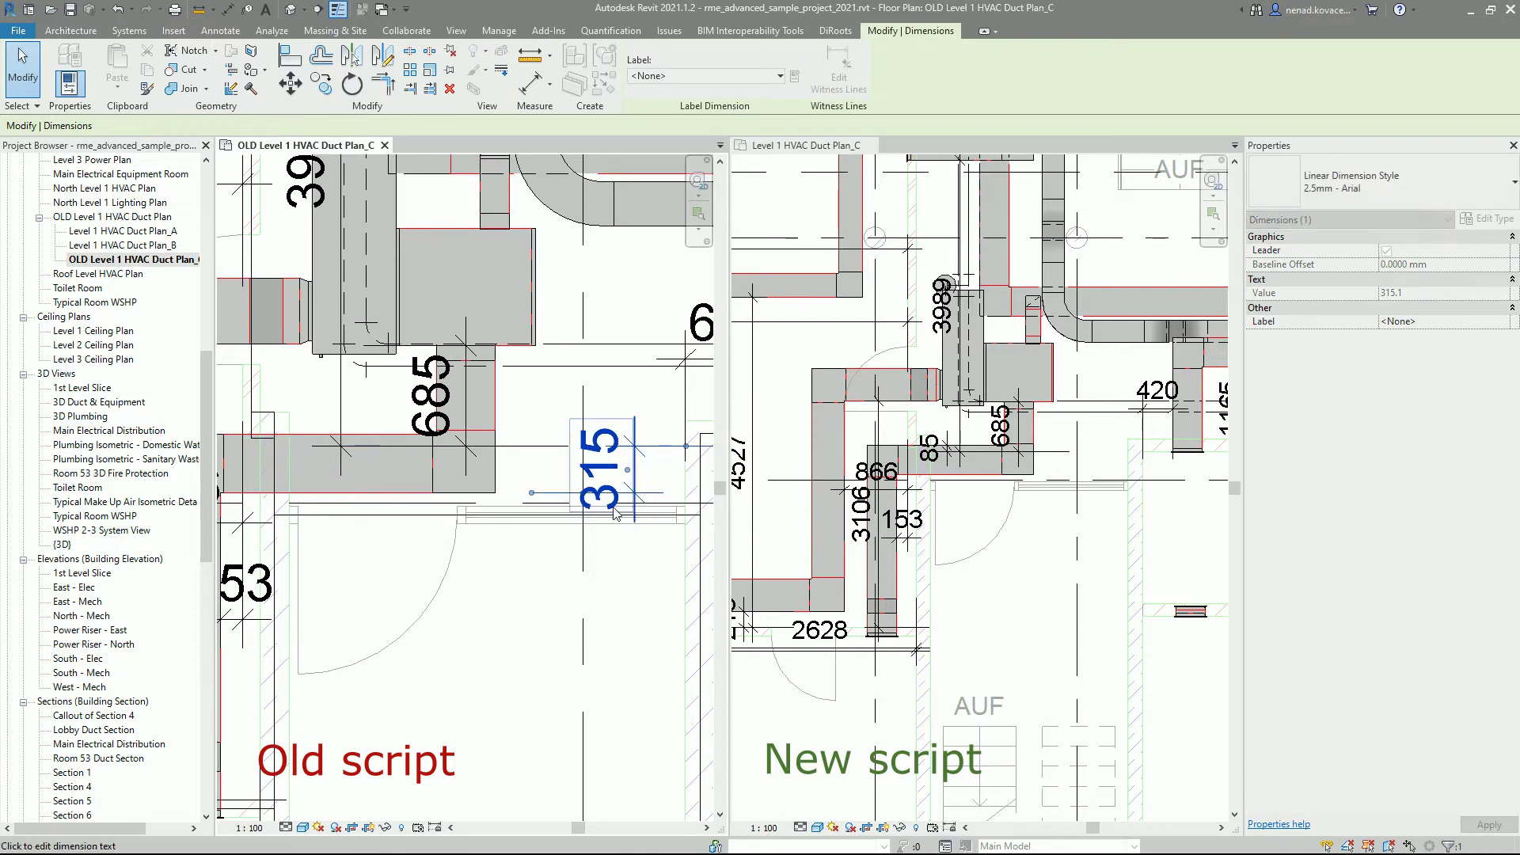
scroll(672, 506, down, 2)
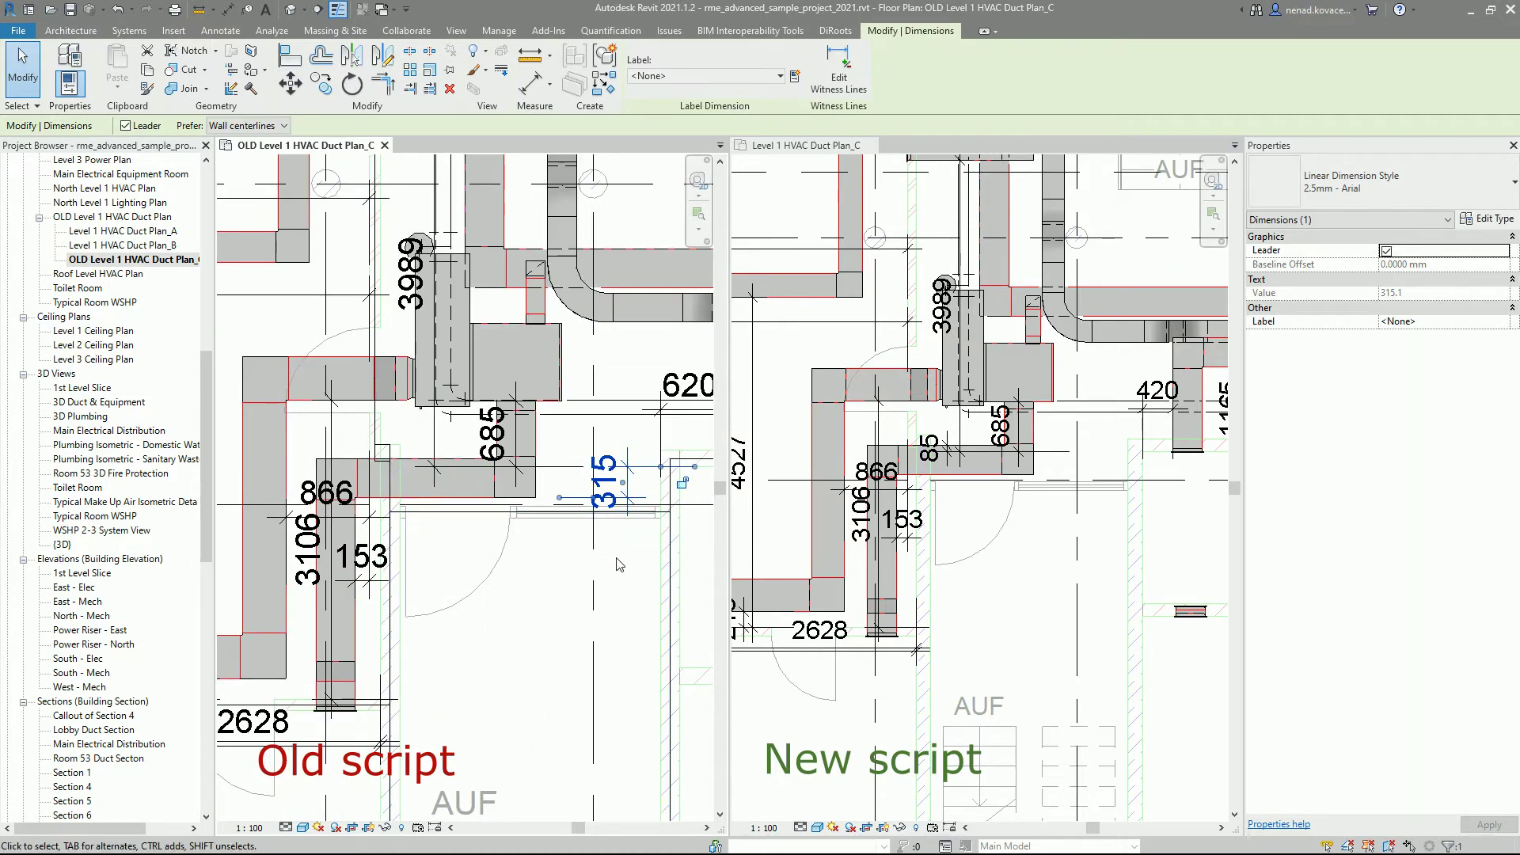
middle_drag(603, 578, 604, 578)
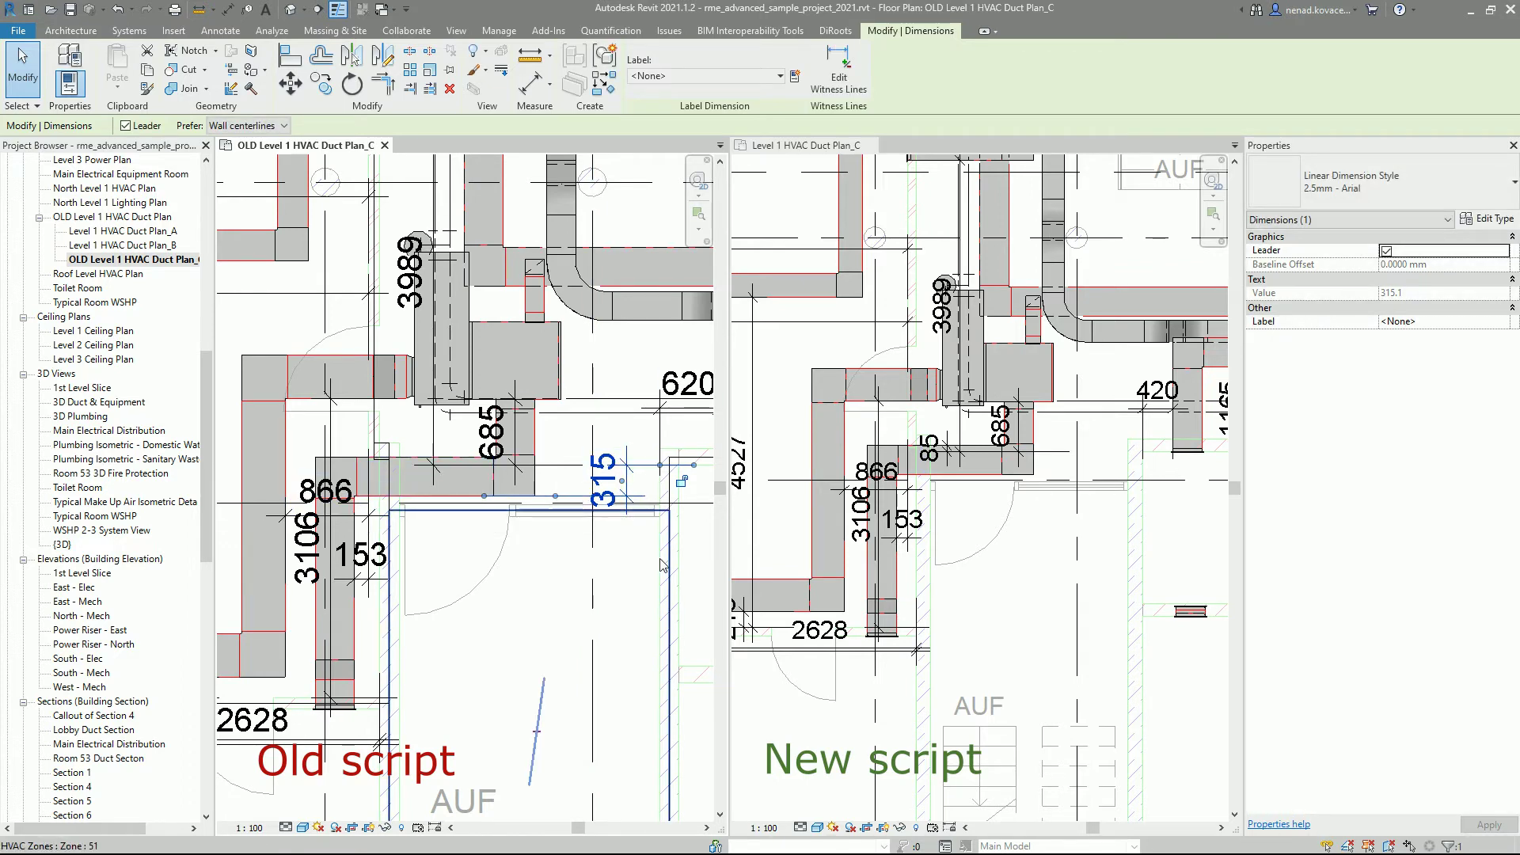
middle_drag(590, 573, 372, 584)
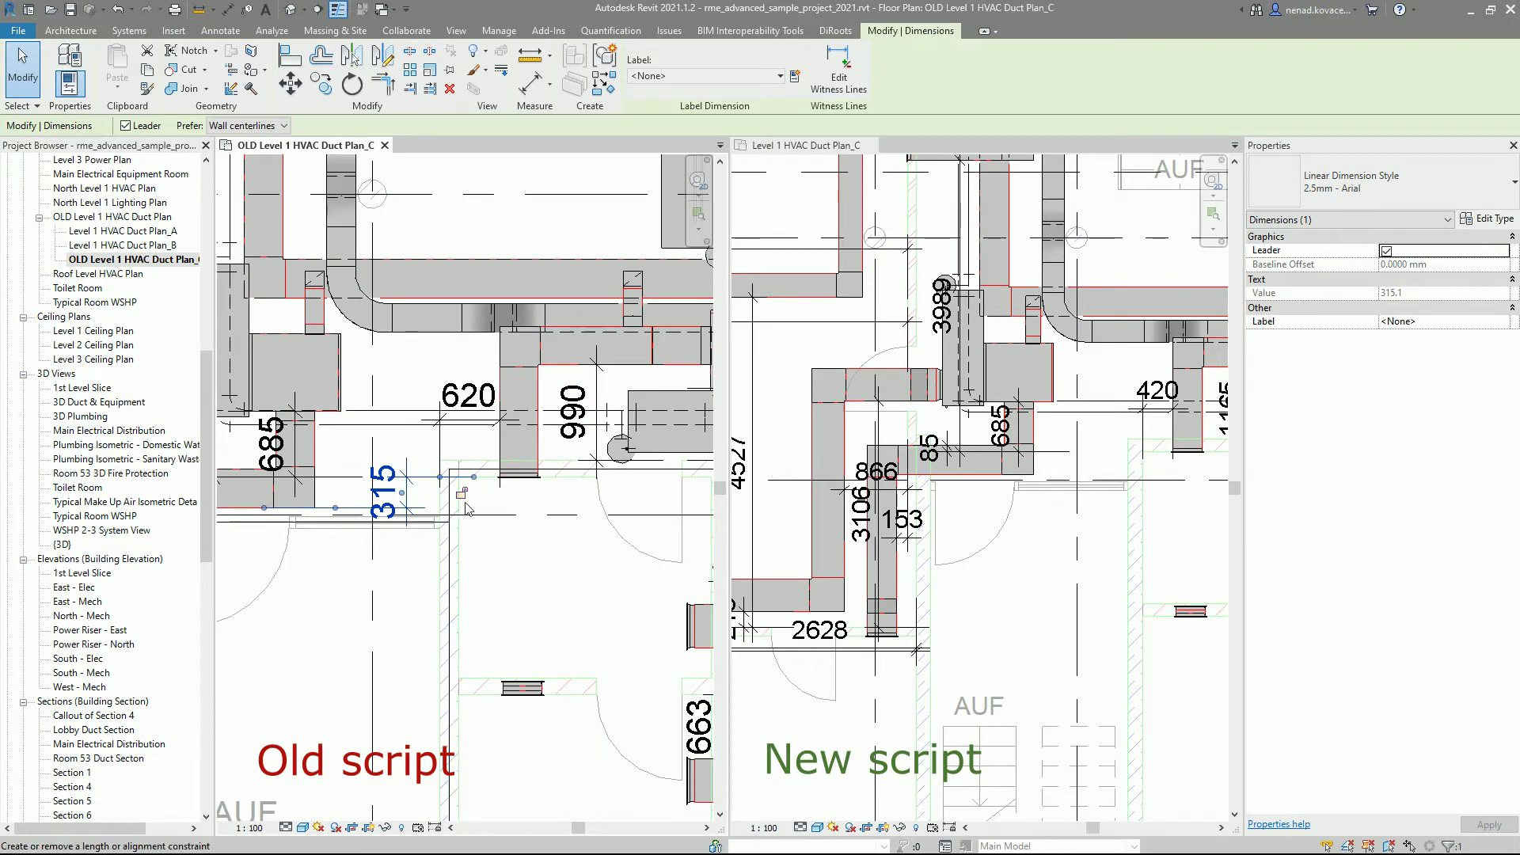
Inspect the rectangular duct carrying the 85 dimension in the NEW plan for comparison with the OLD plan.
click(998, 487)
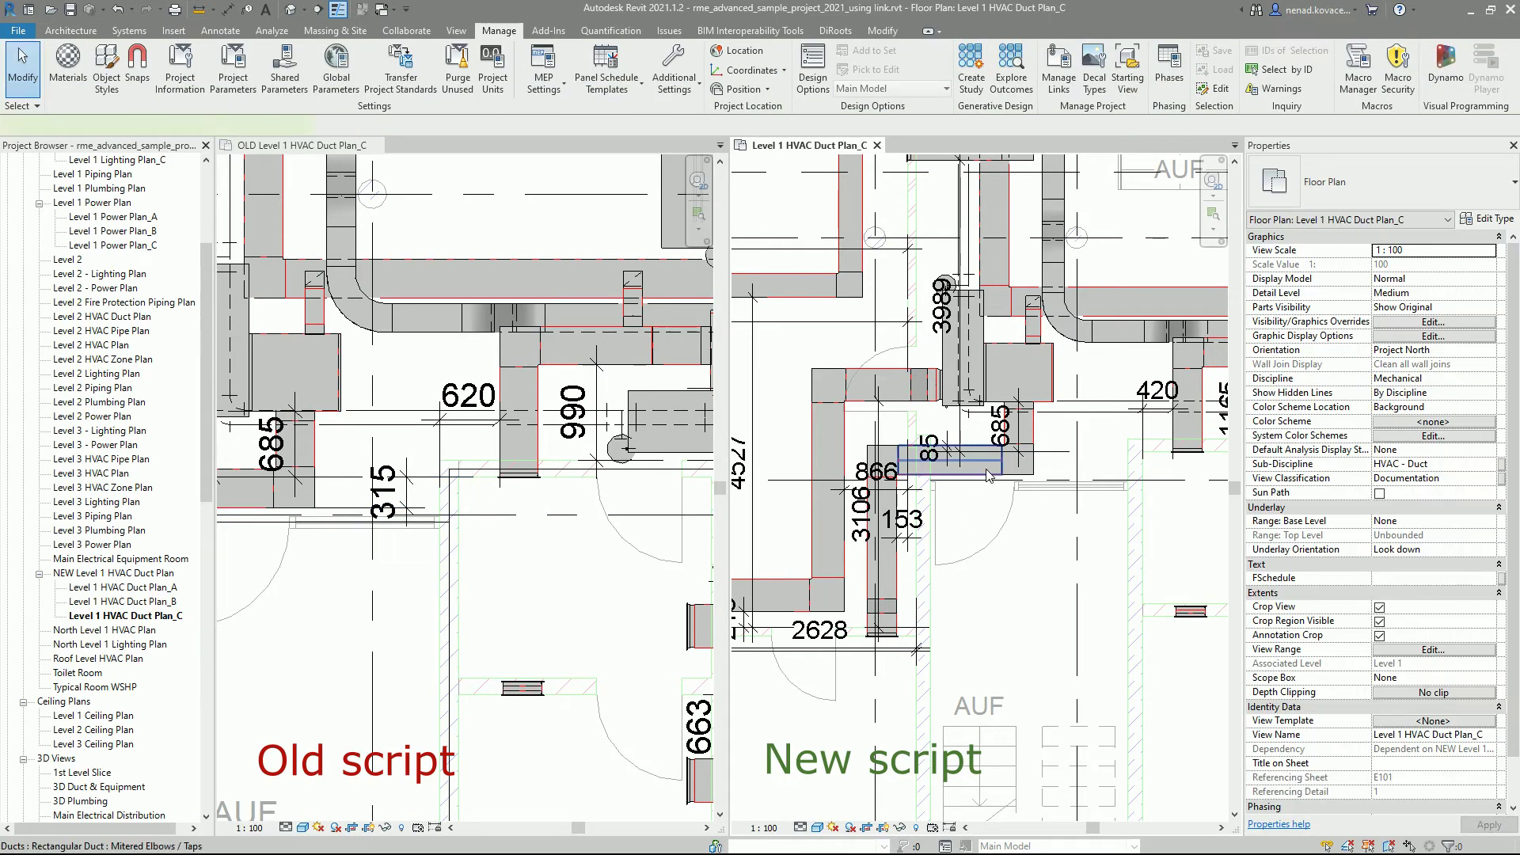
click(986, 472)
scroll(985, 468, up, 3)
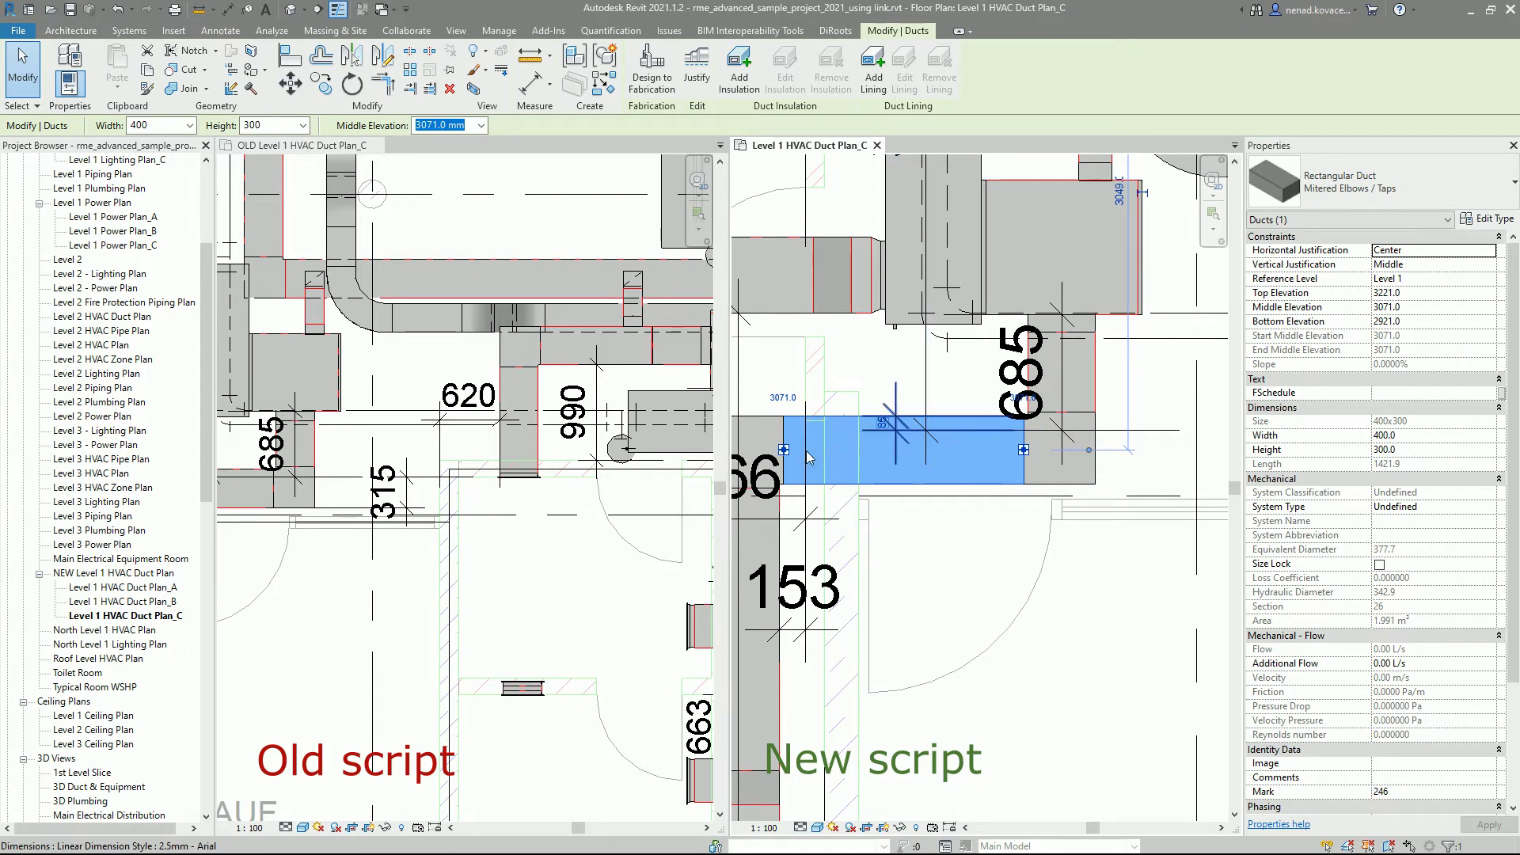
scroll(806, 450, down, 3)
key(Escape)
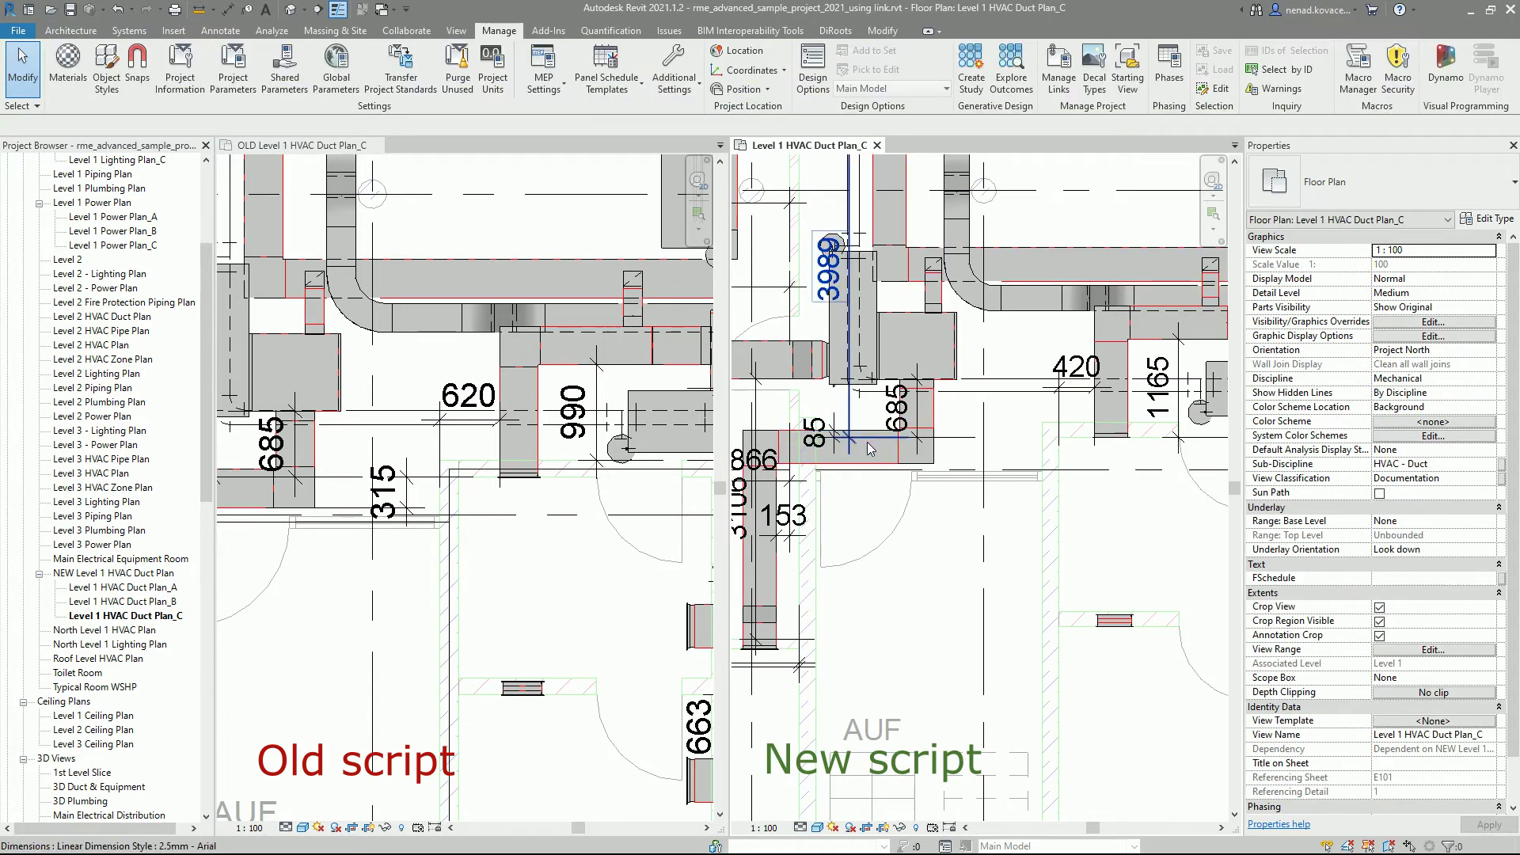
Extend the witness line of the 85 dimension in the NEW plan to the wall beyond the stair door, and show the surrounding ducts in both plans.
click(831, 440)
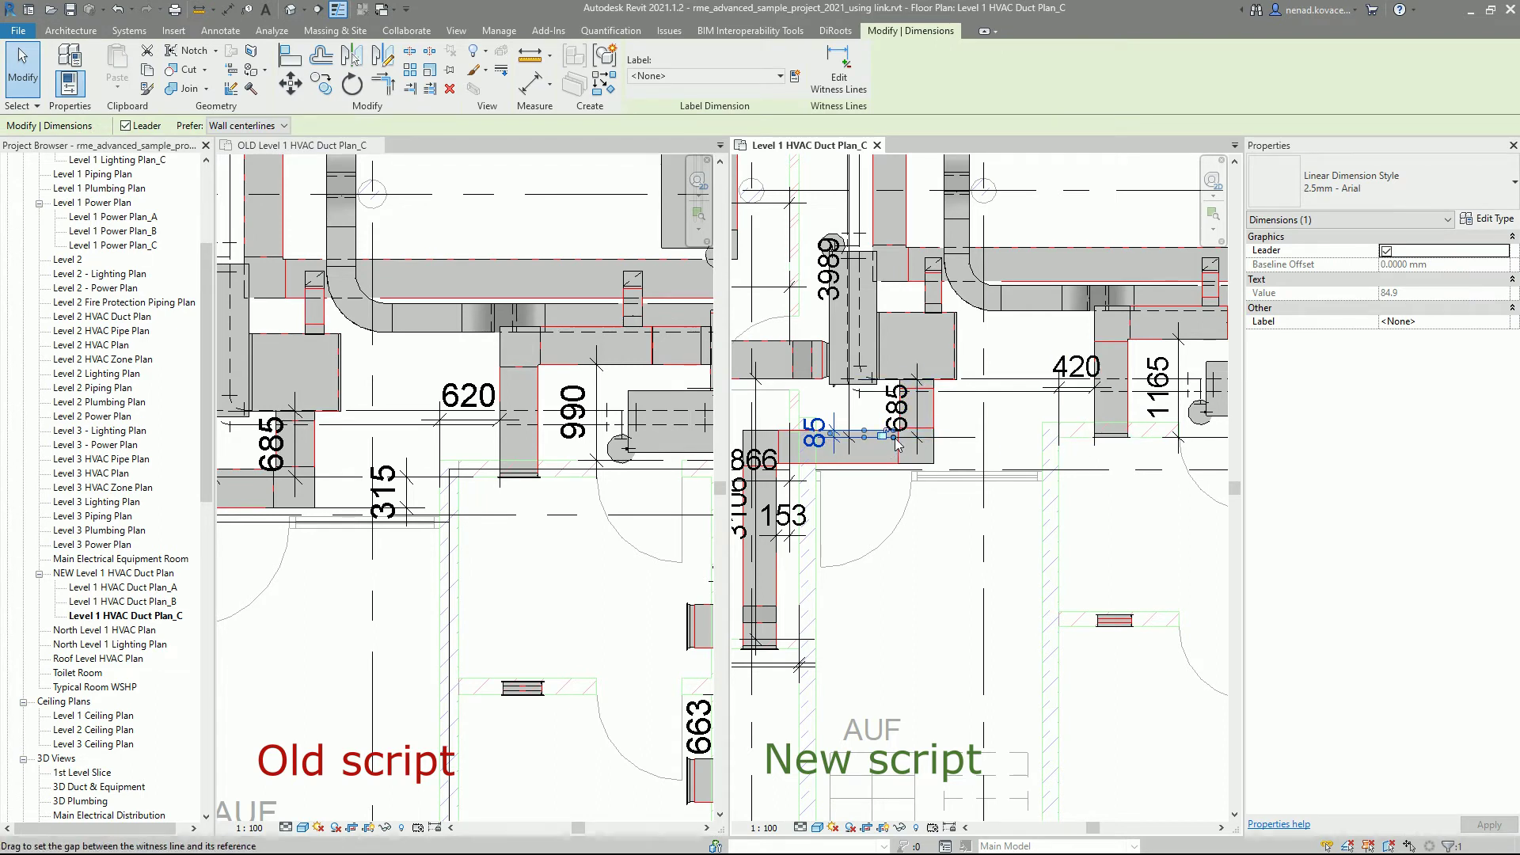
drag(897, 443, 722, 550)
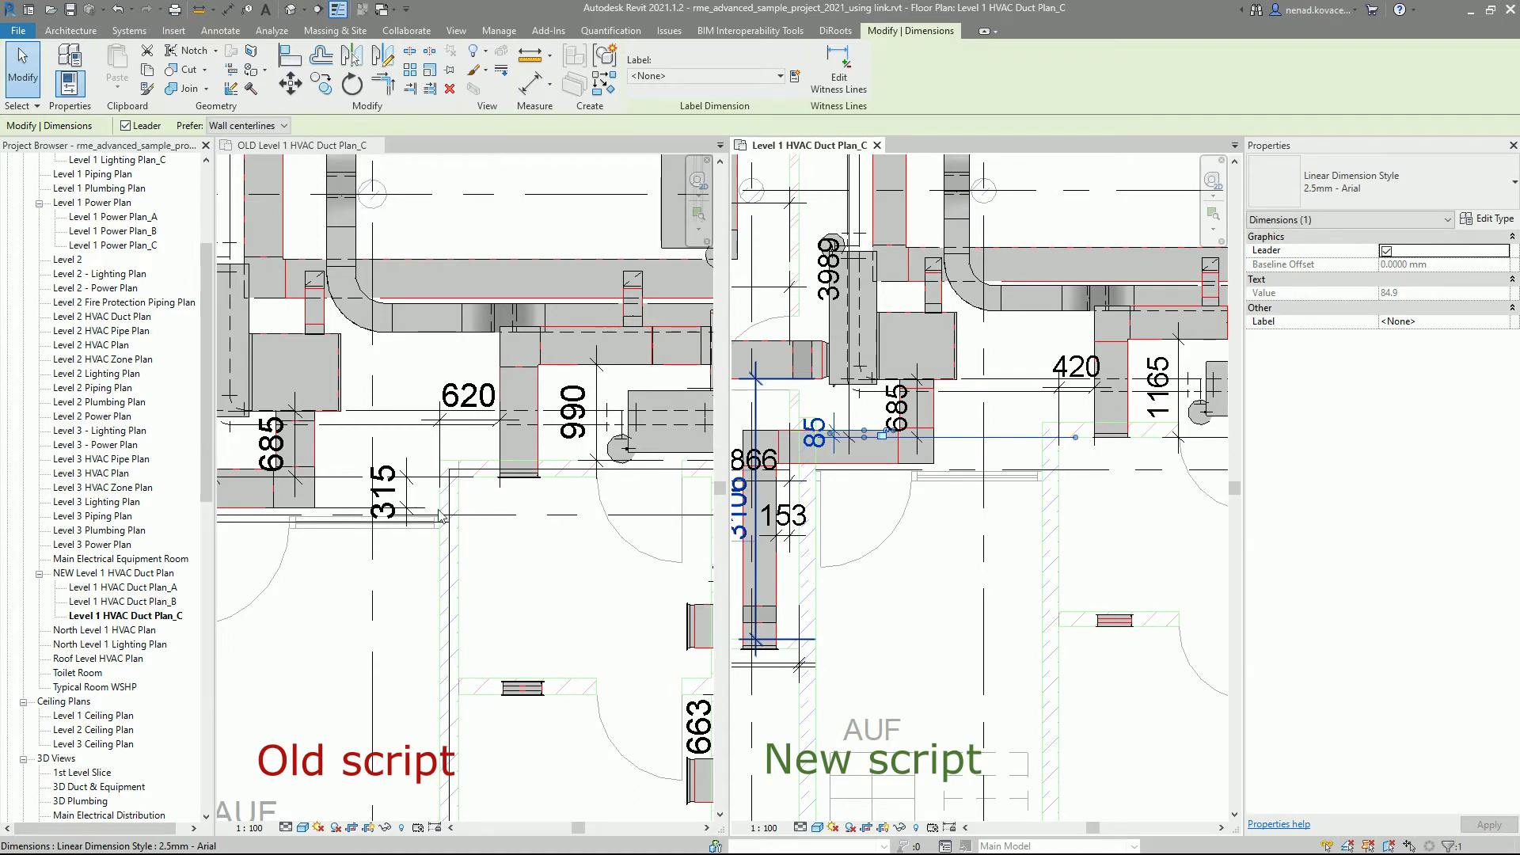
scroll(453, 431, down, 3)
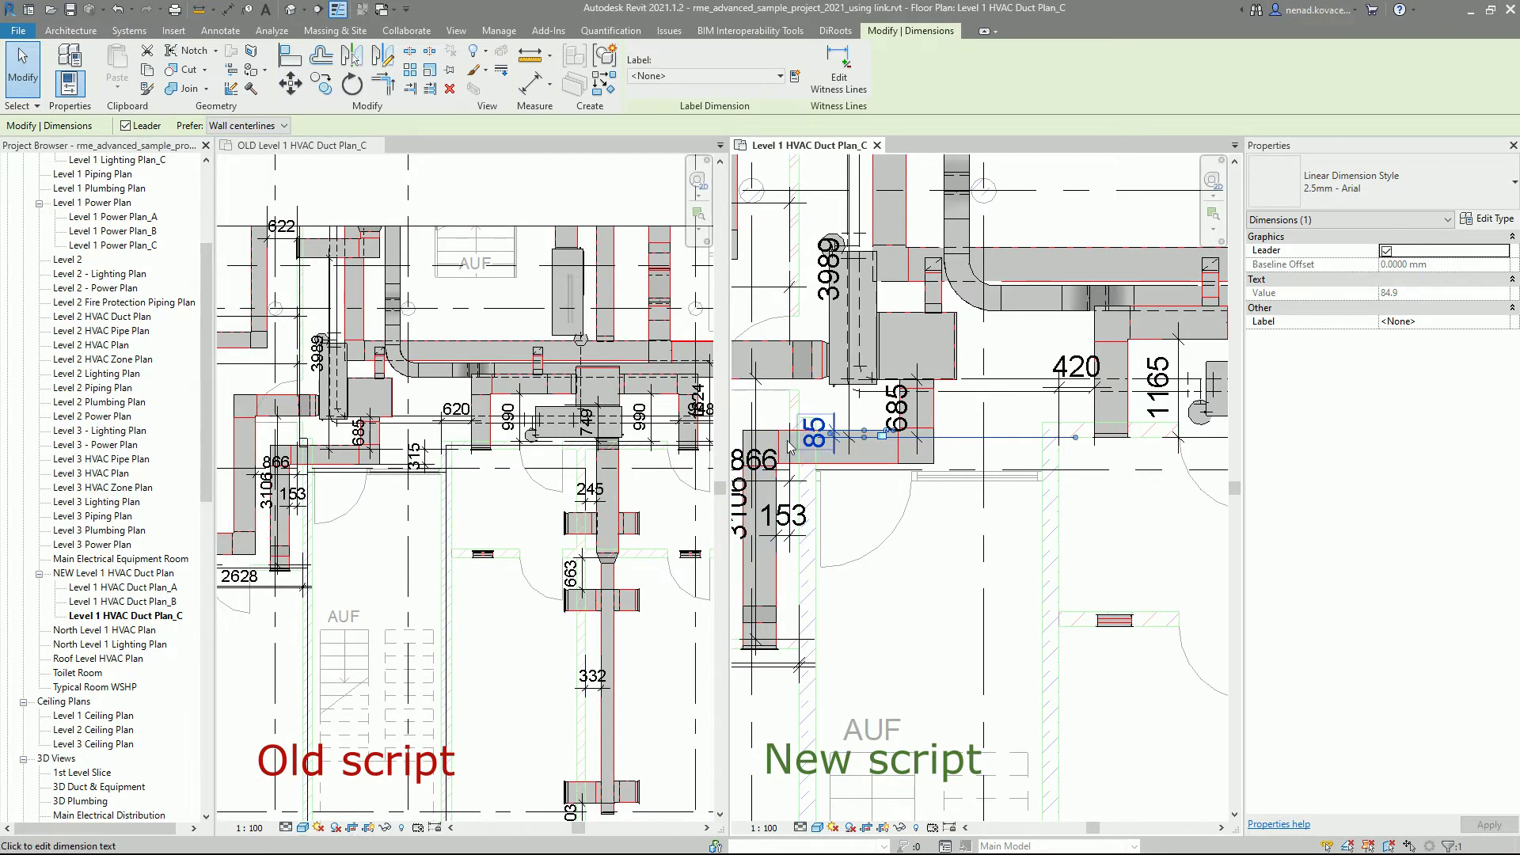
scroll(784, 440, down, 3)
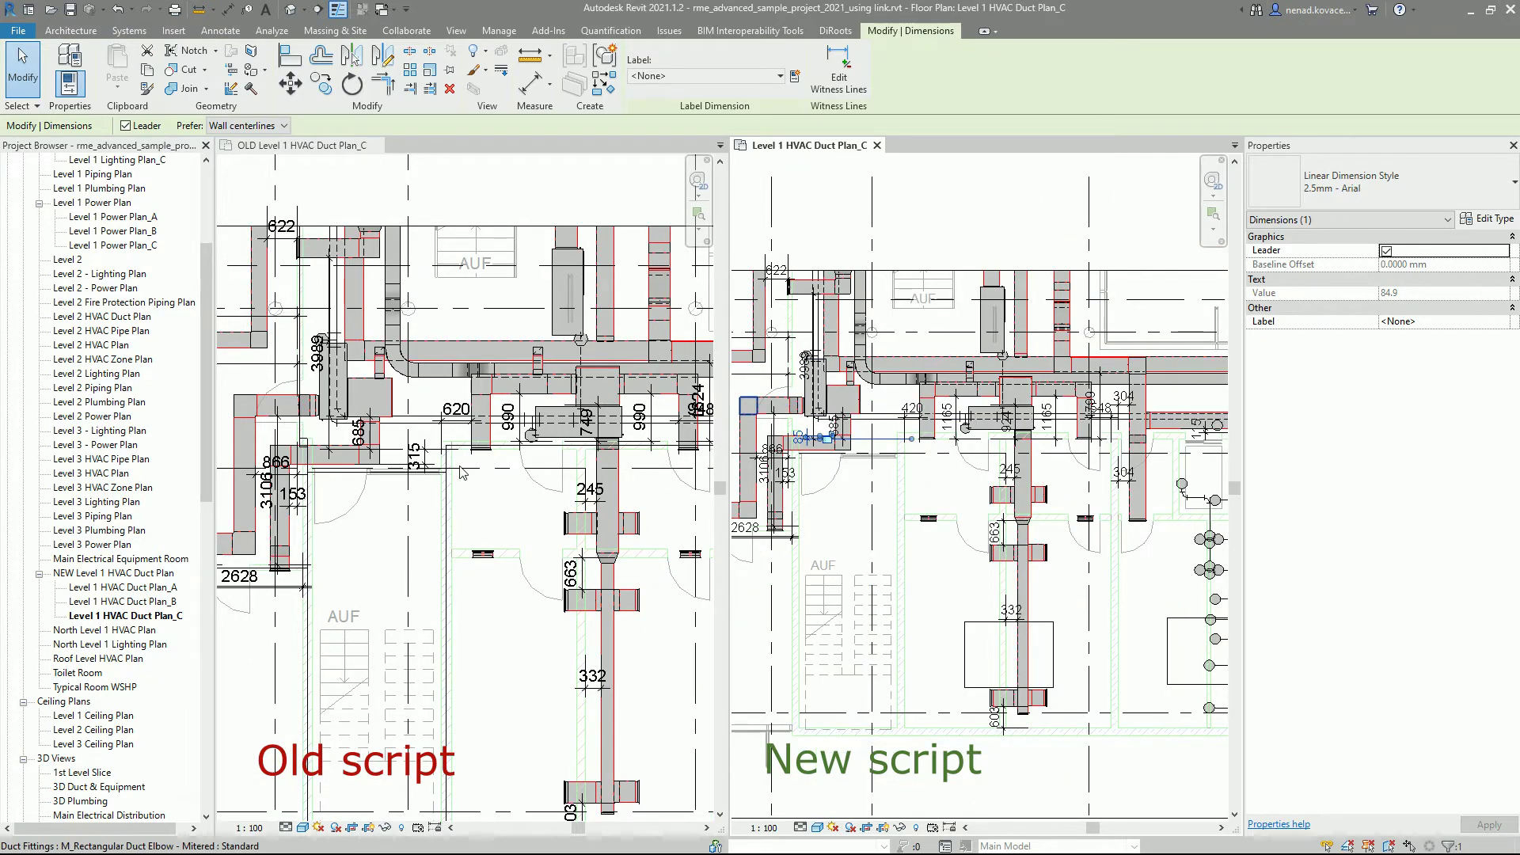
Compare the 1165 duct dimensions along the corridor wall in the NEW plan with the 990 ones in the OLD plan.
scroll(942, 438, up, 3)
scroll(942, 438, up, 2)
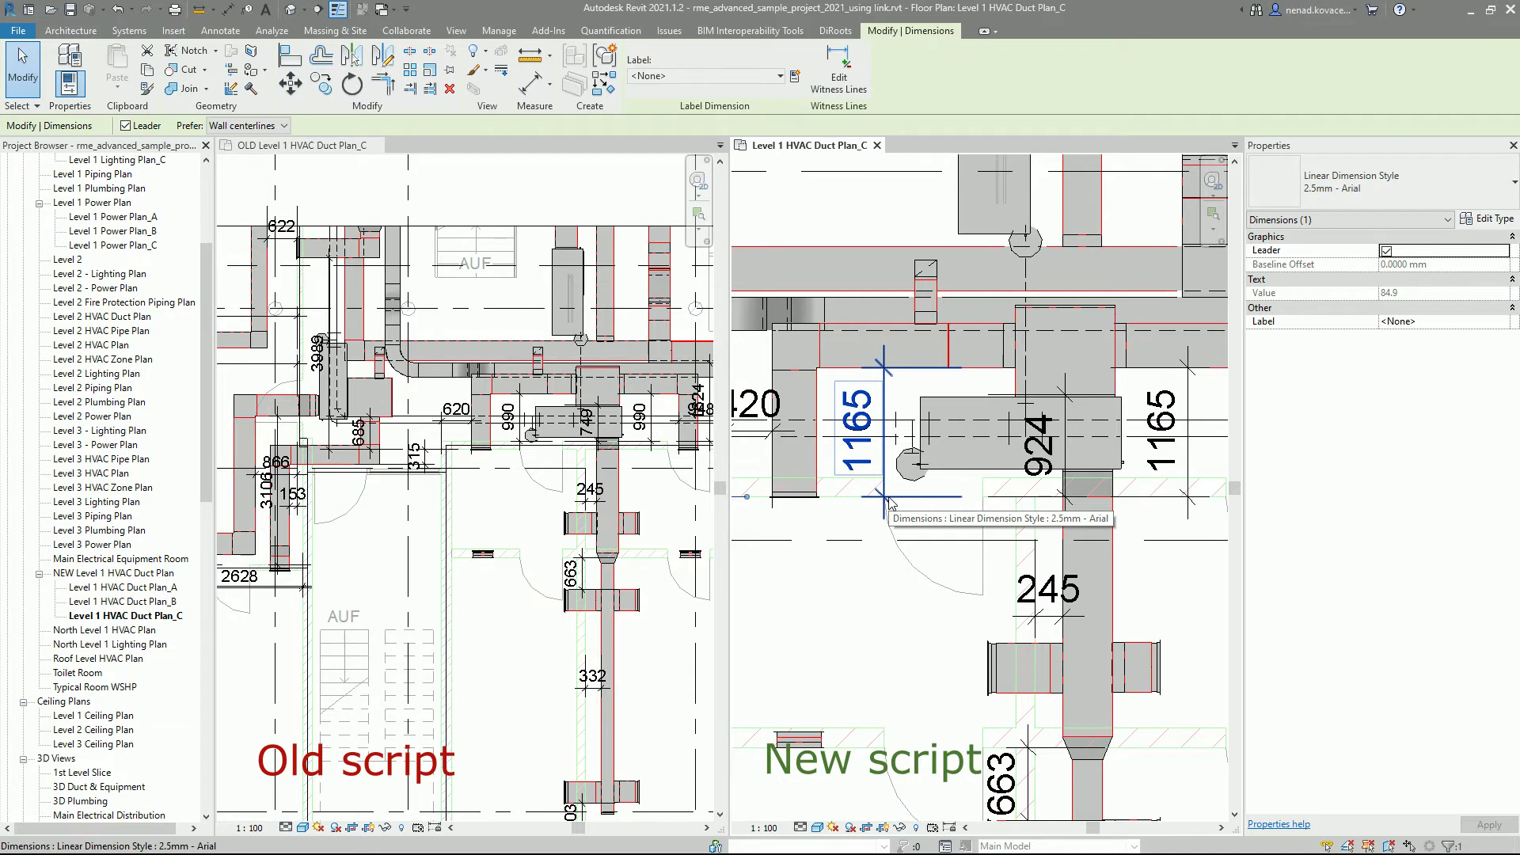
scroll(467, 475, down, 2)
scroll(795, 479, down, 1)
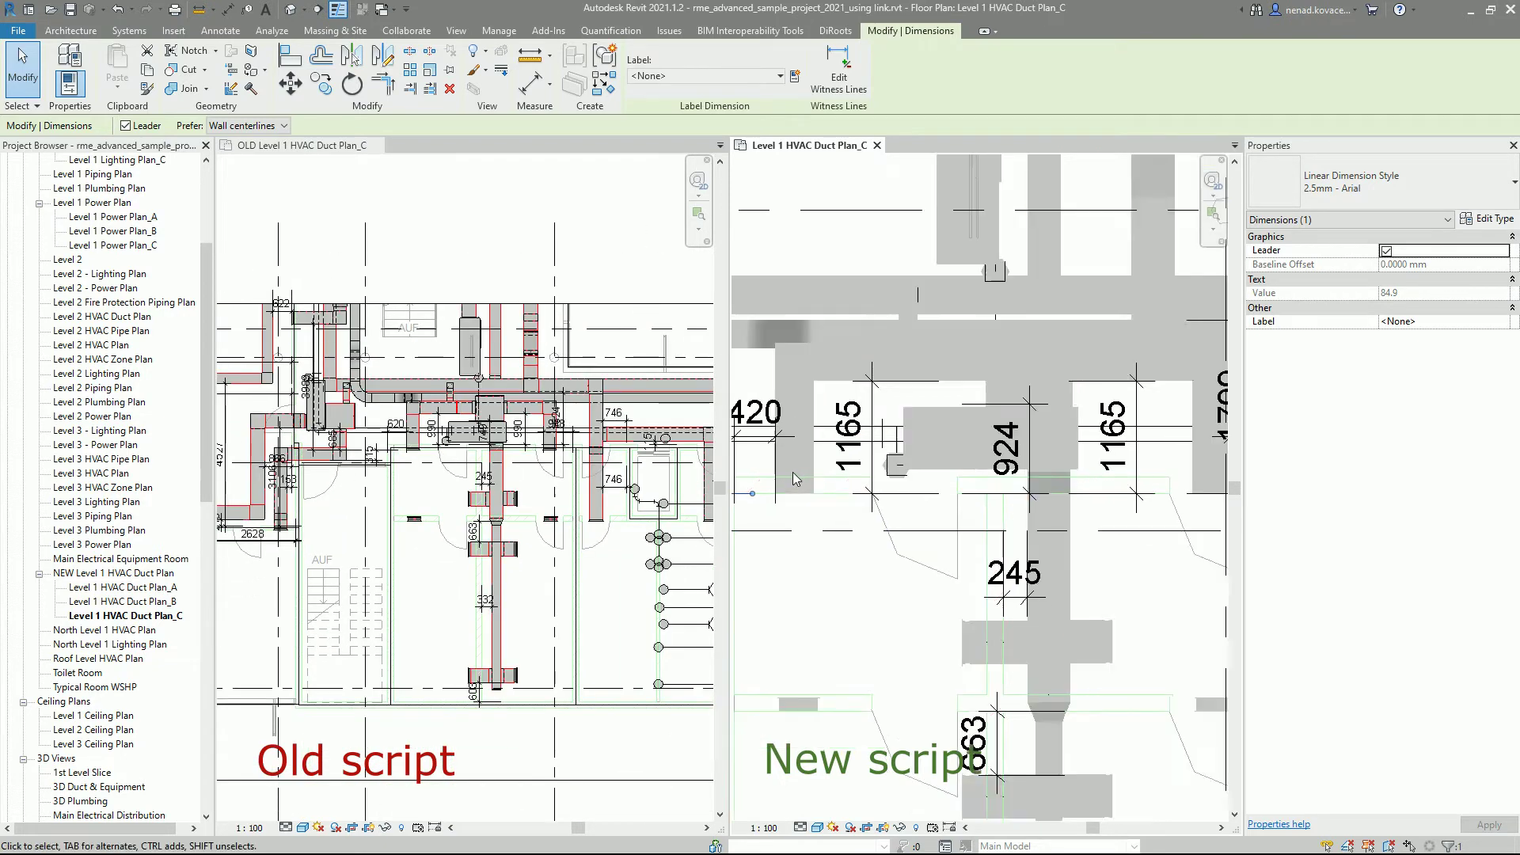
scroll(795, 479, down, 2)
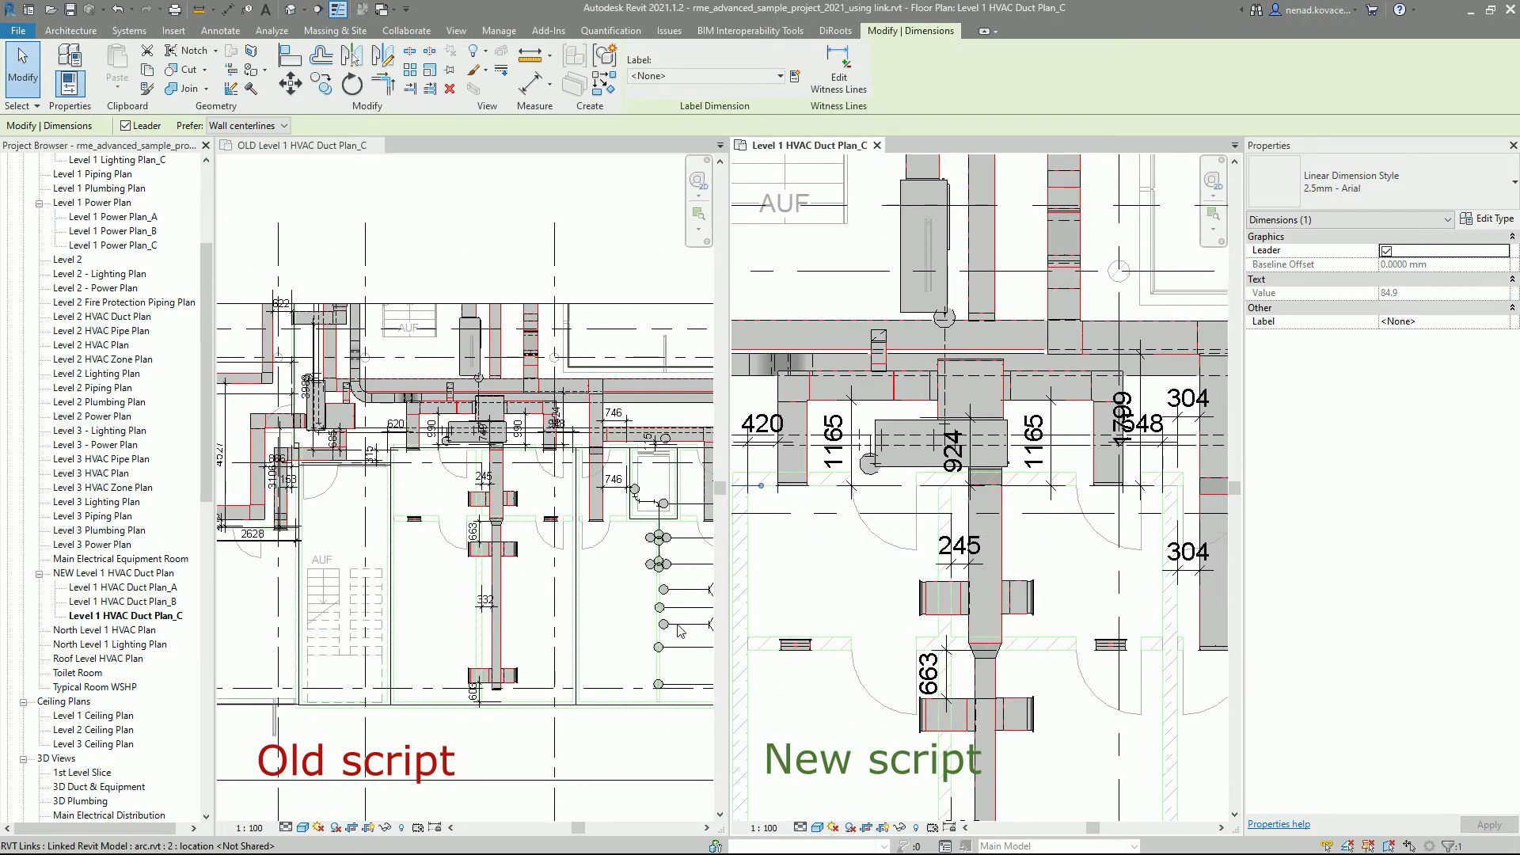
scroll(952, 380, down, 3)
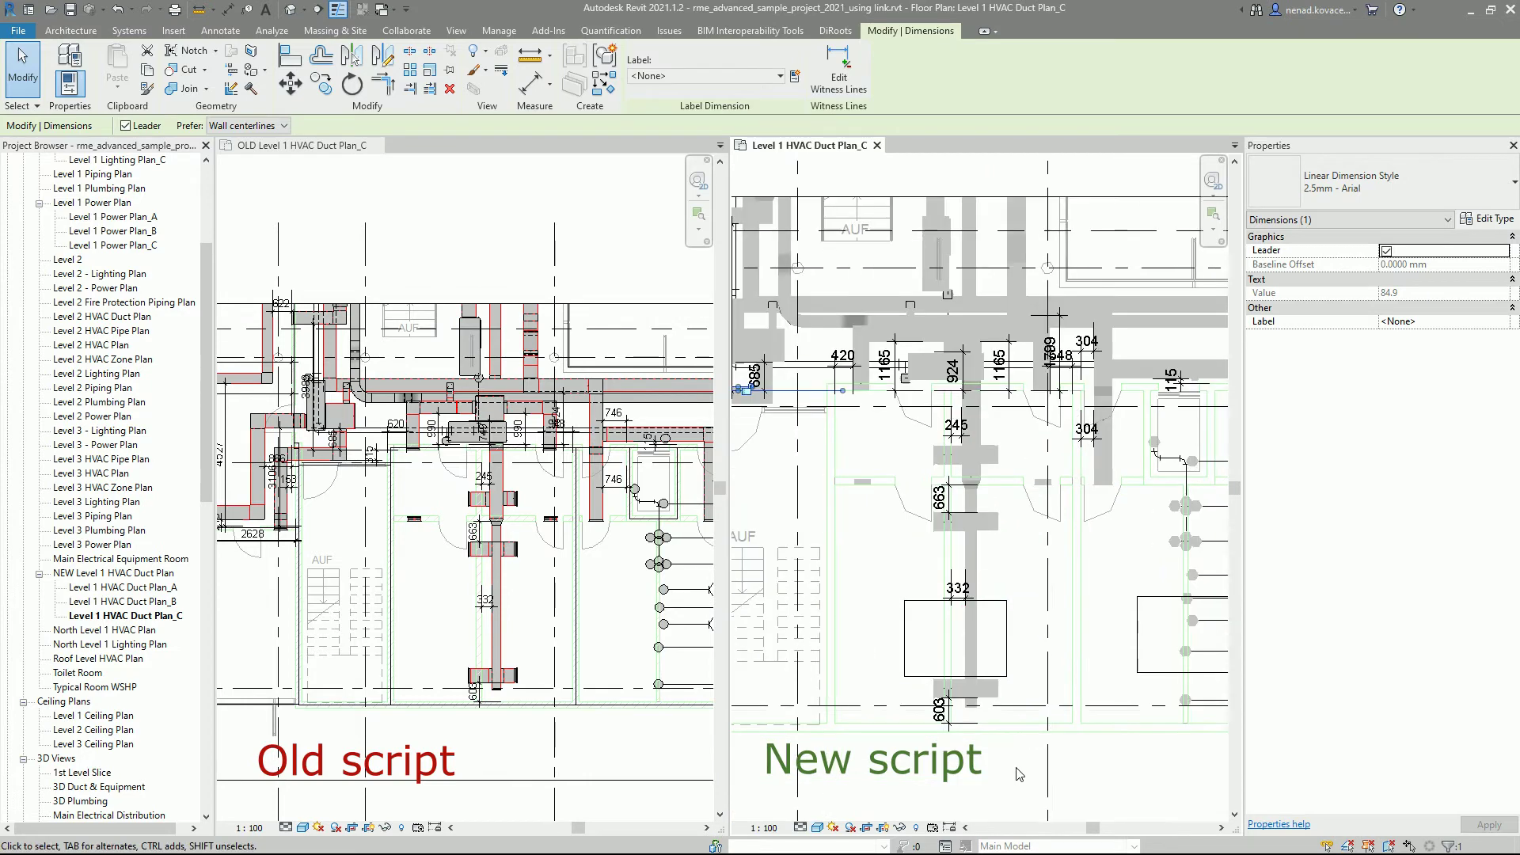
scroll(586, 427, up, 3)
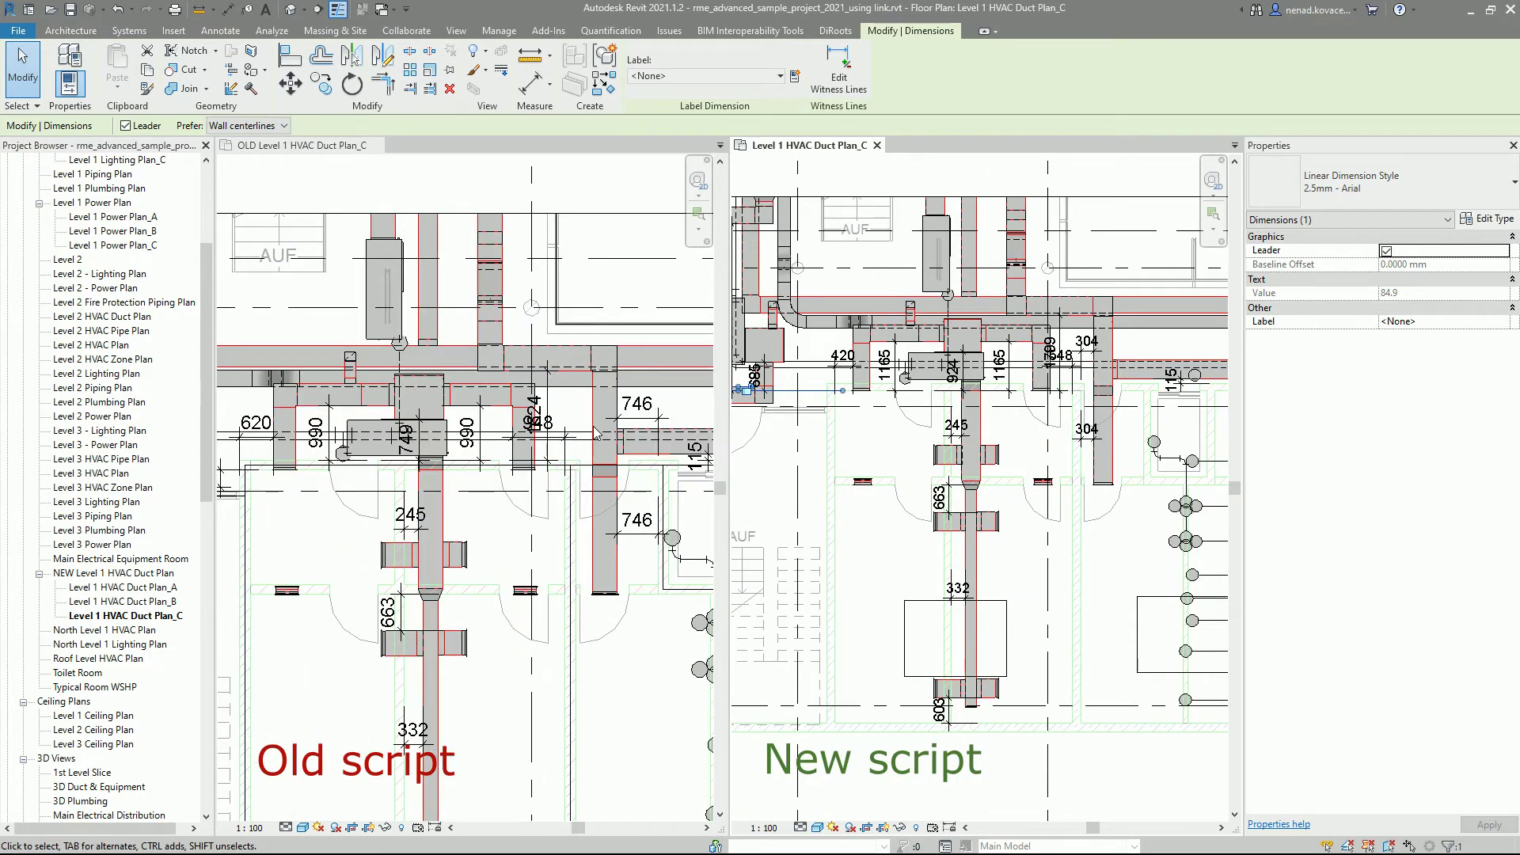
scroll(1170, 313, up, 2)
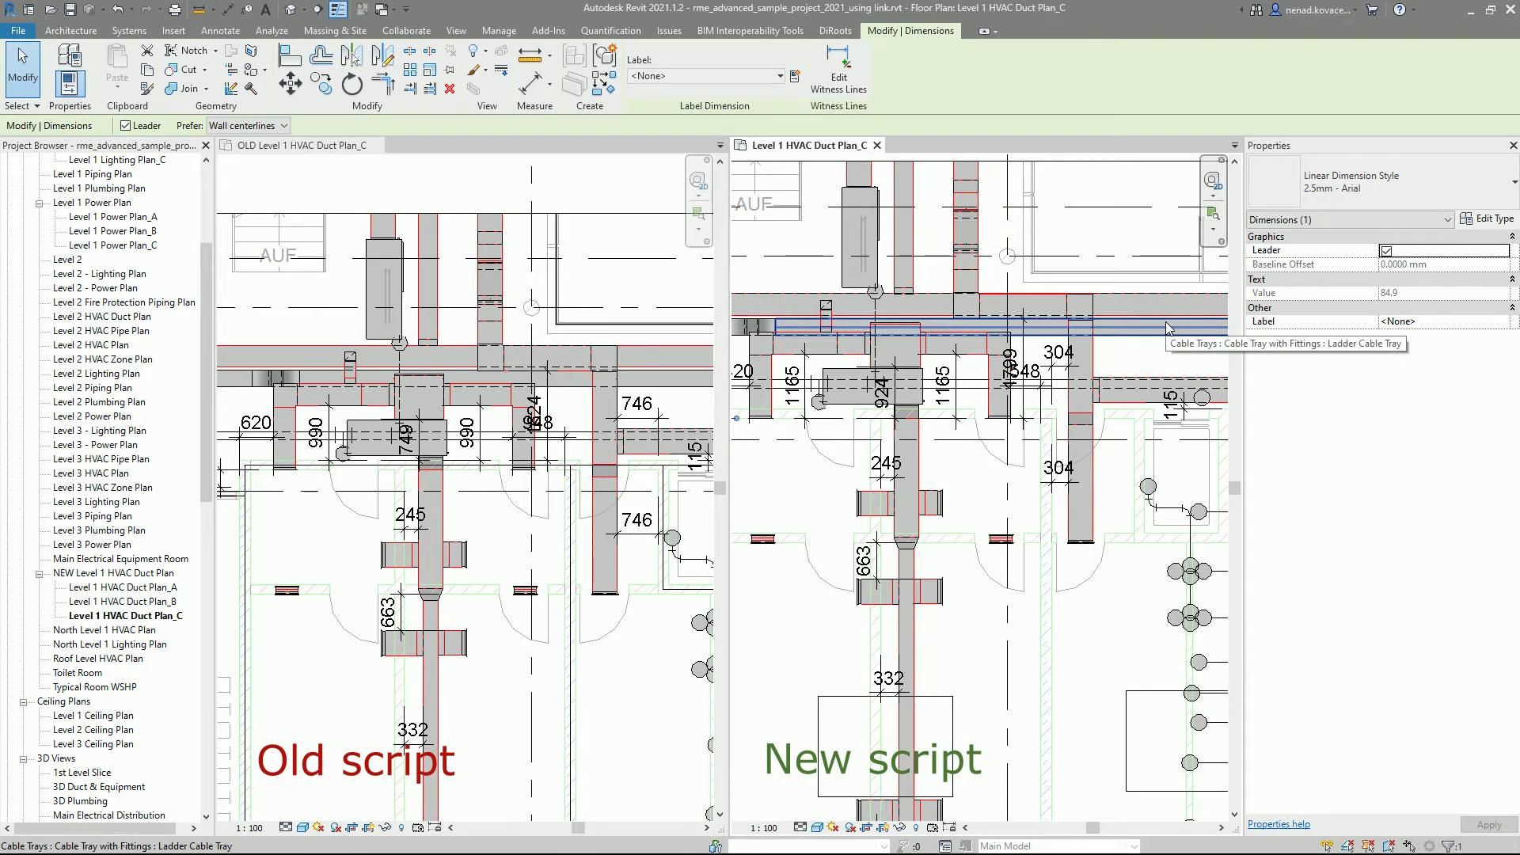
Compare the two 304 dimensions on the vertical duct in the NEW plan with the two 746 dimensions in the OLD plan.
scroll(871, 342, down, 3)
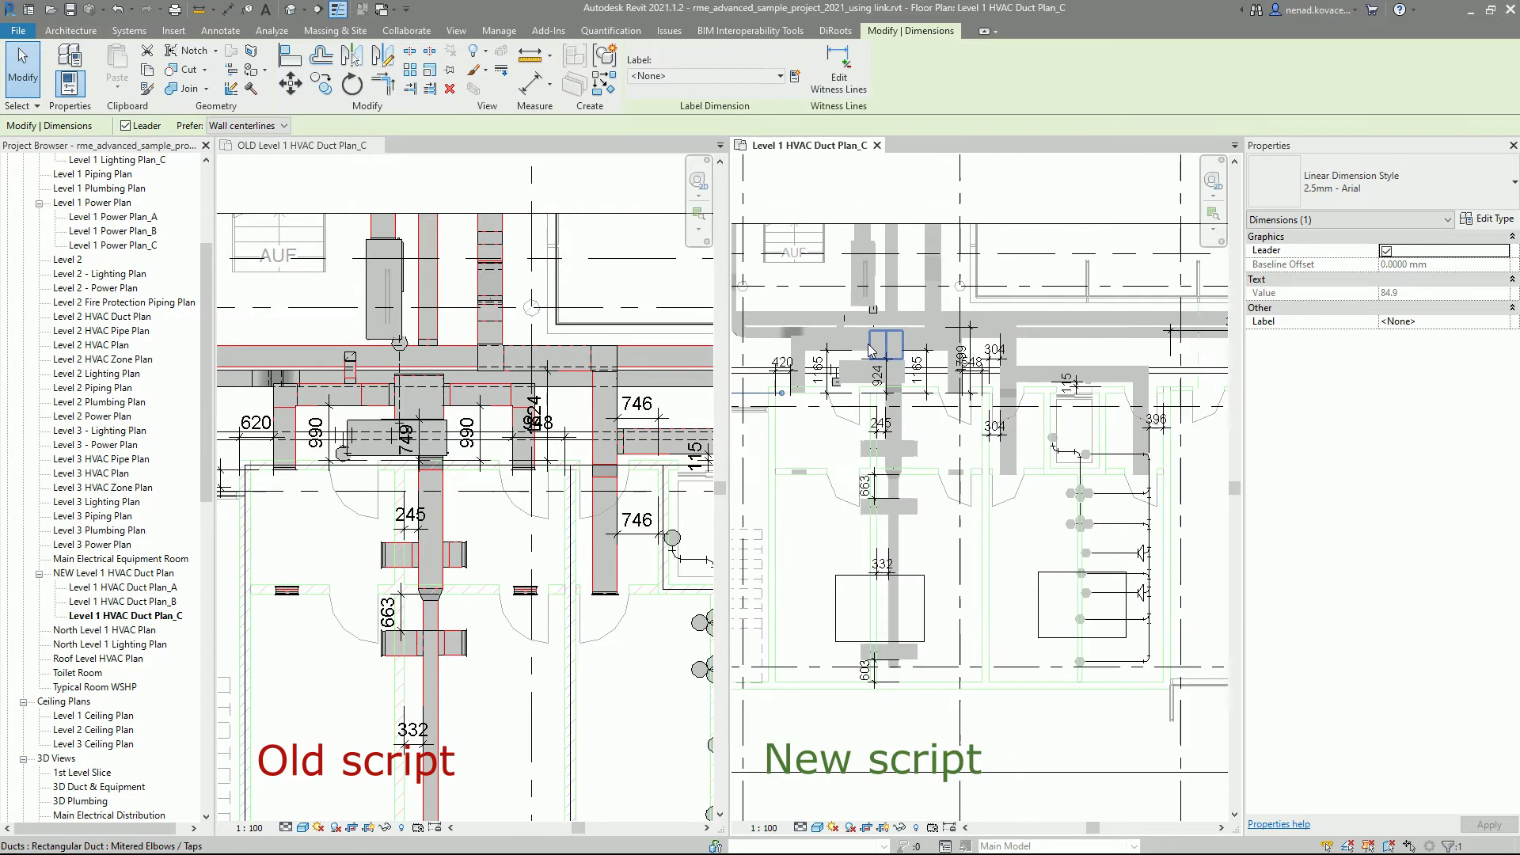
scroll(1092, 332, up, 3)
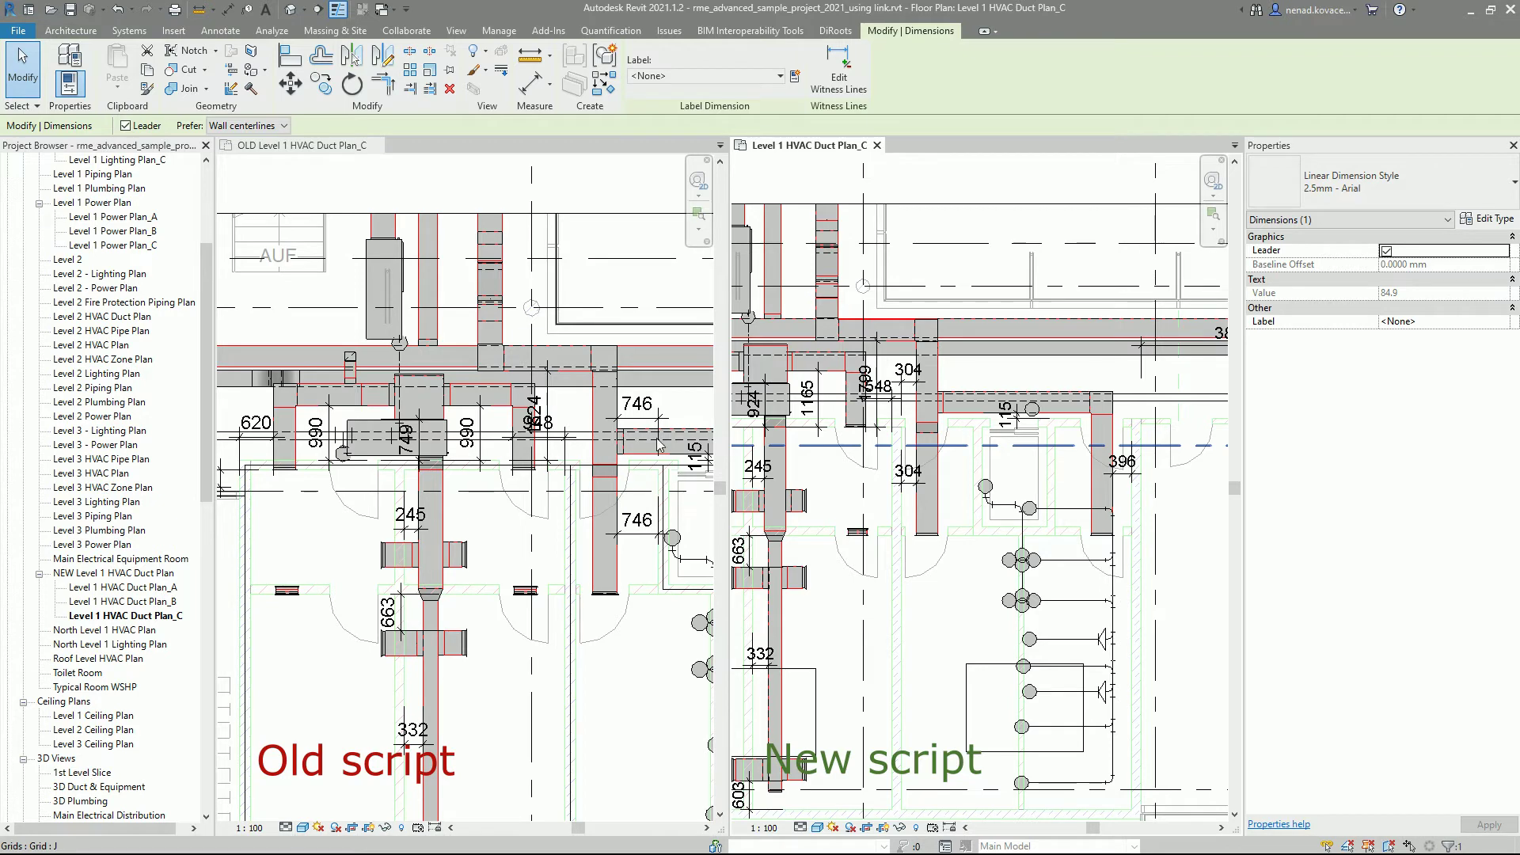
scroll(658, 446, up, 2)
scroll(918, 447, up, 4)
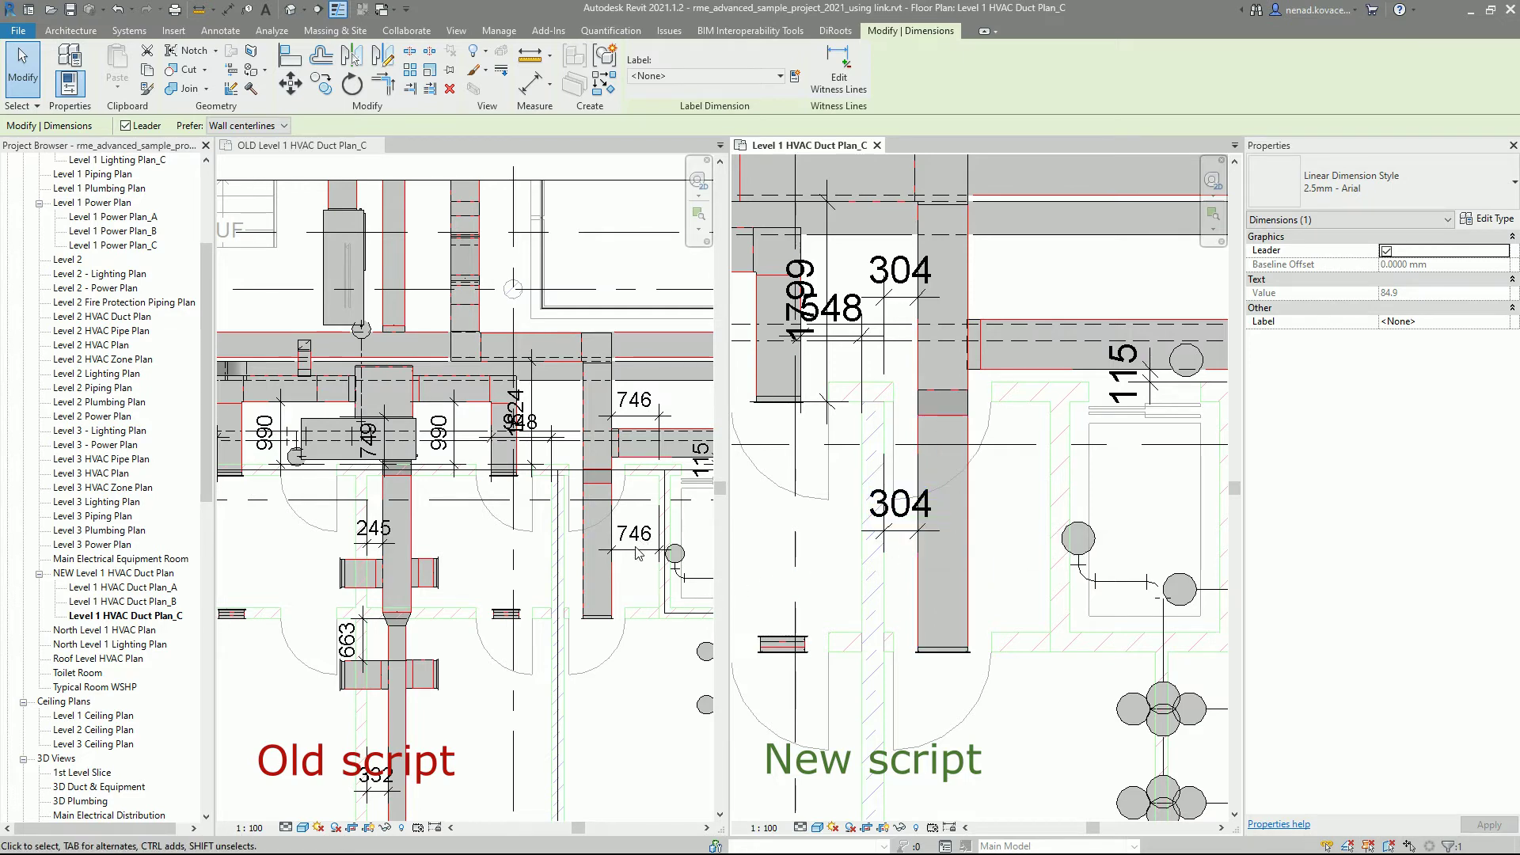
scroll(657, 448, up, 2)
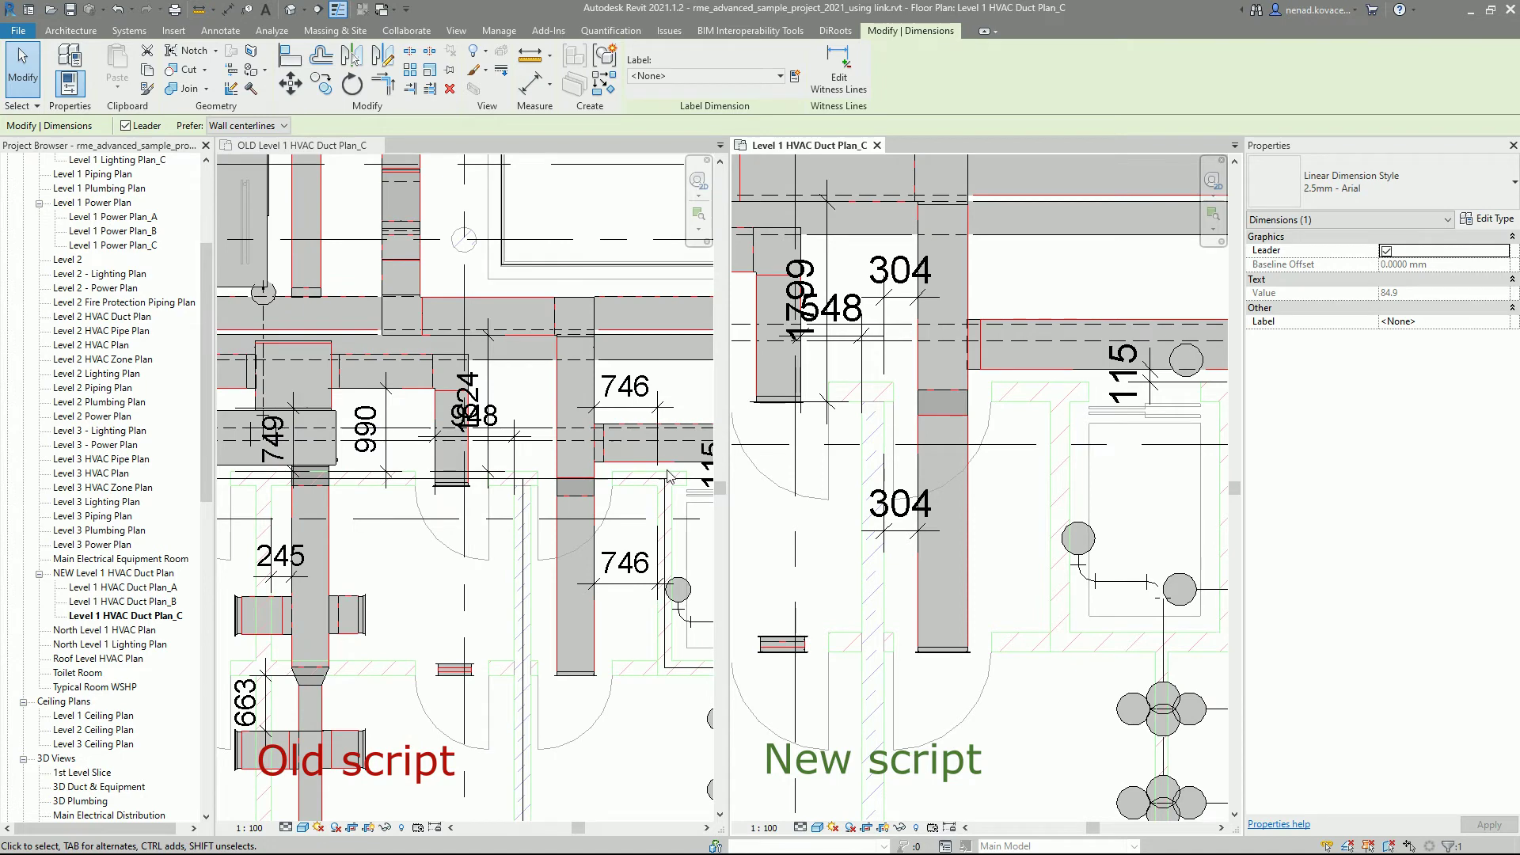
click(642, 593)
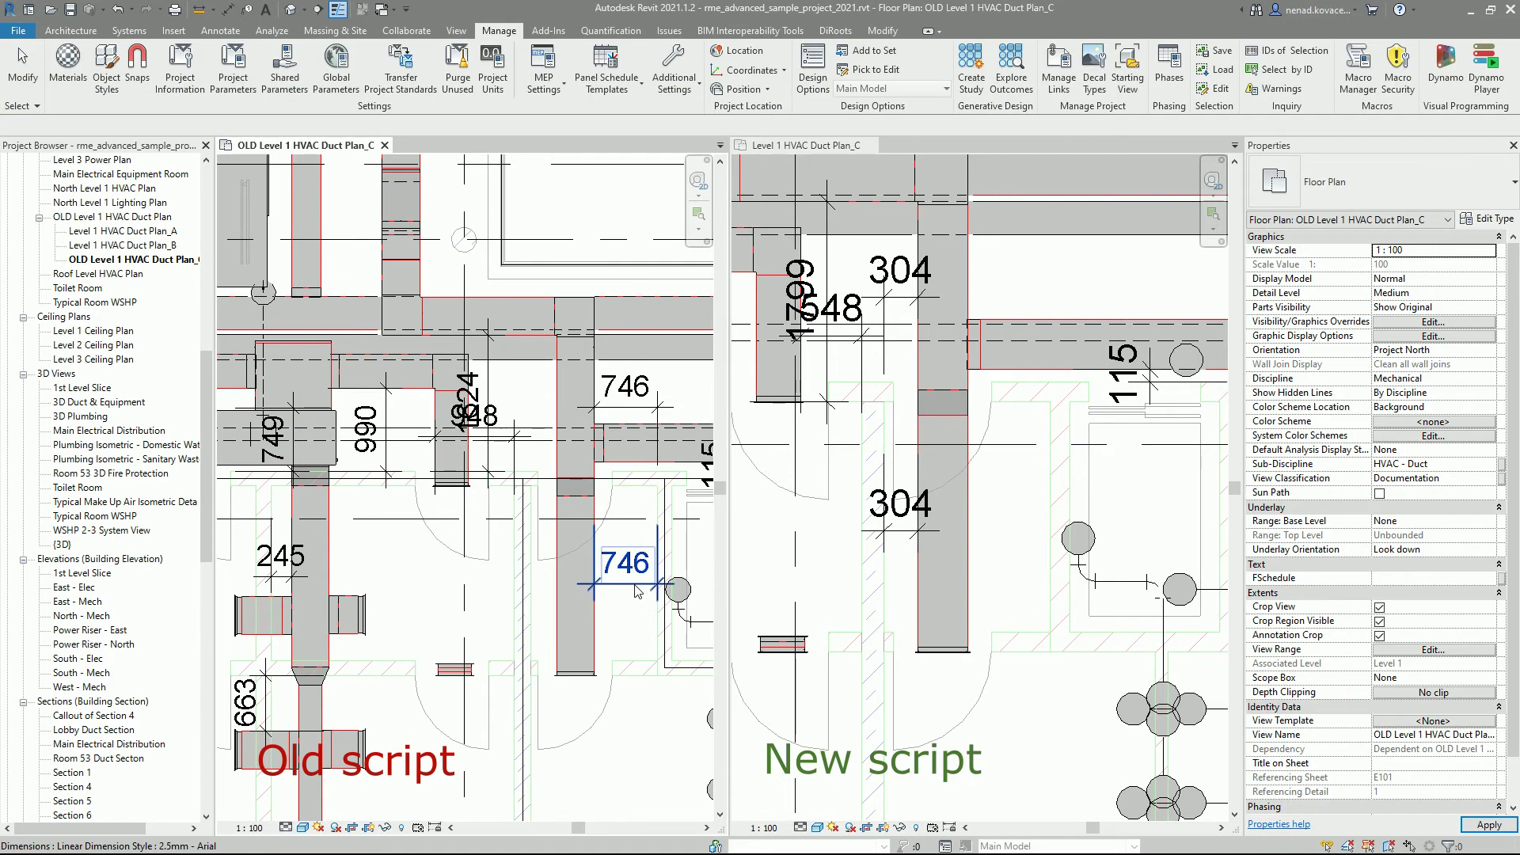
key(Escape)
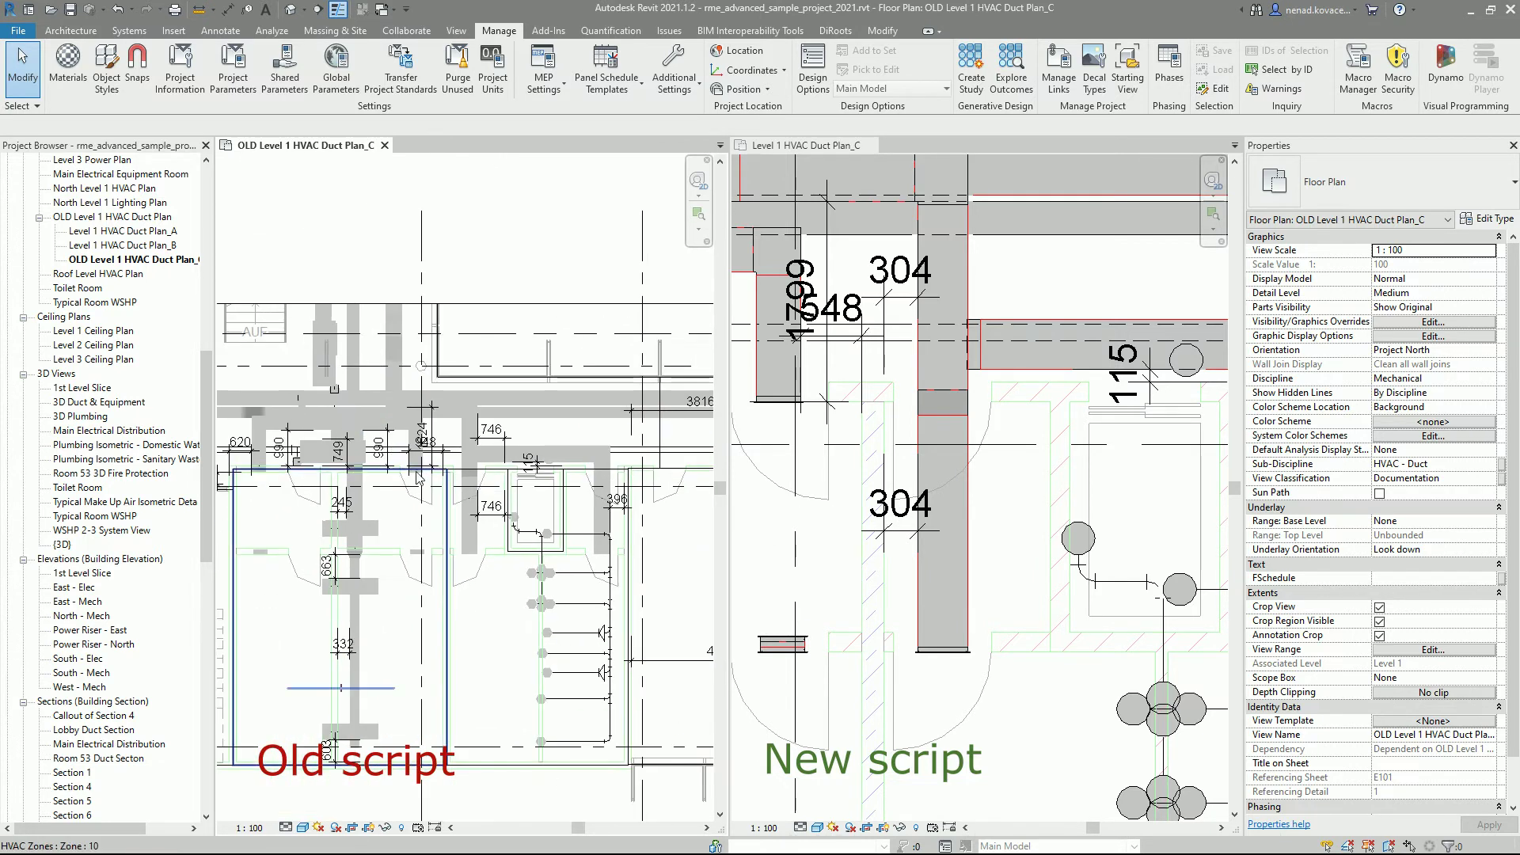
Extend the wall-side witness line of the left 1984 dimension in the OLD plan past the corner with the room's side wall.
scroll(1066, 546, down, 5)
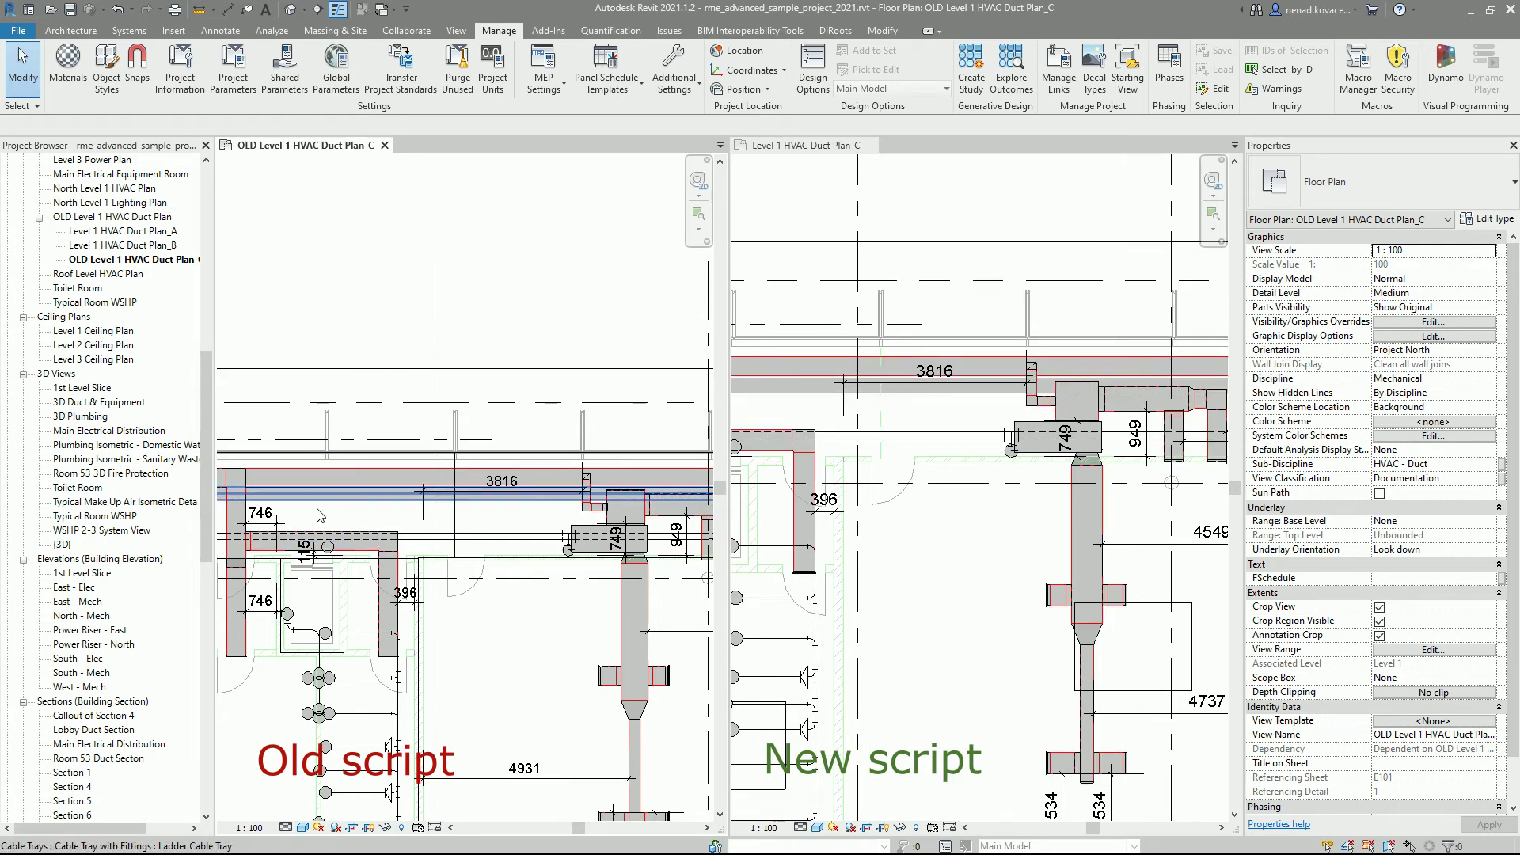
scroll(317, 515, down, 2)
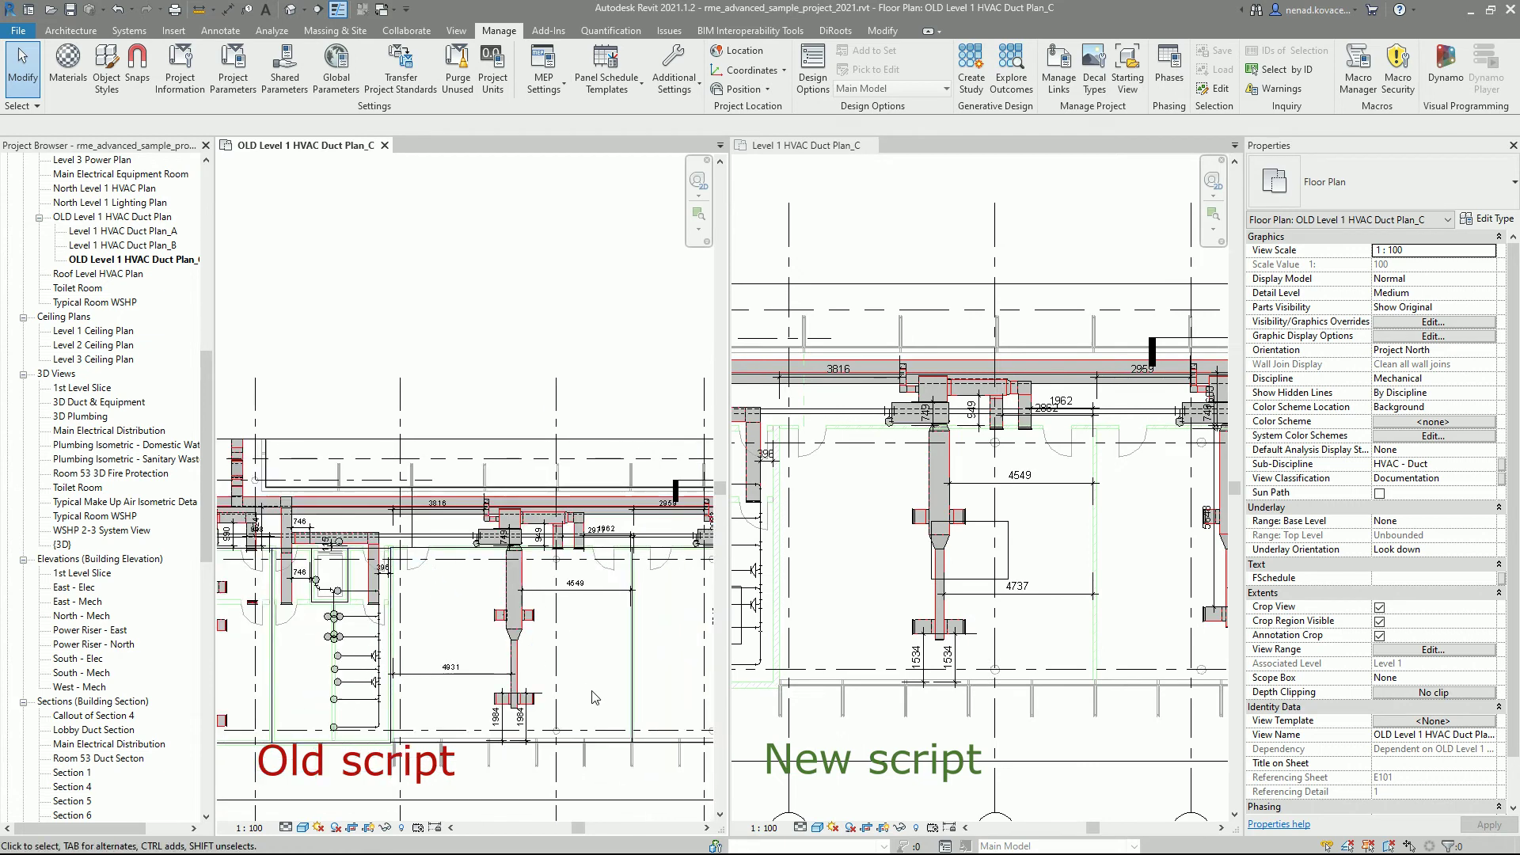
scroll(522, 748, up, 2)
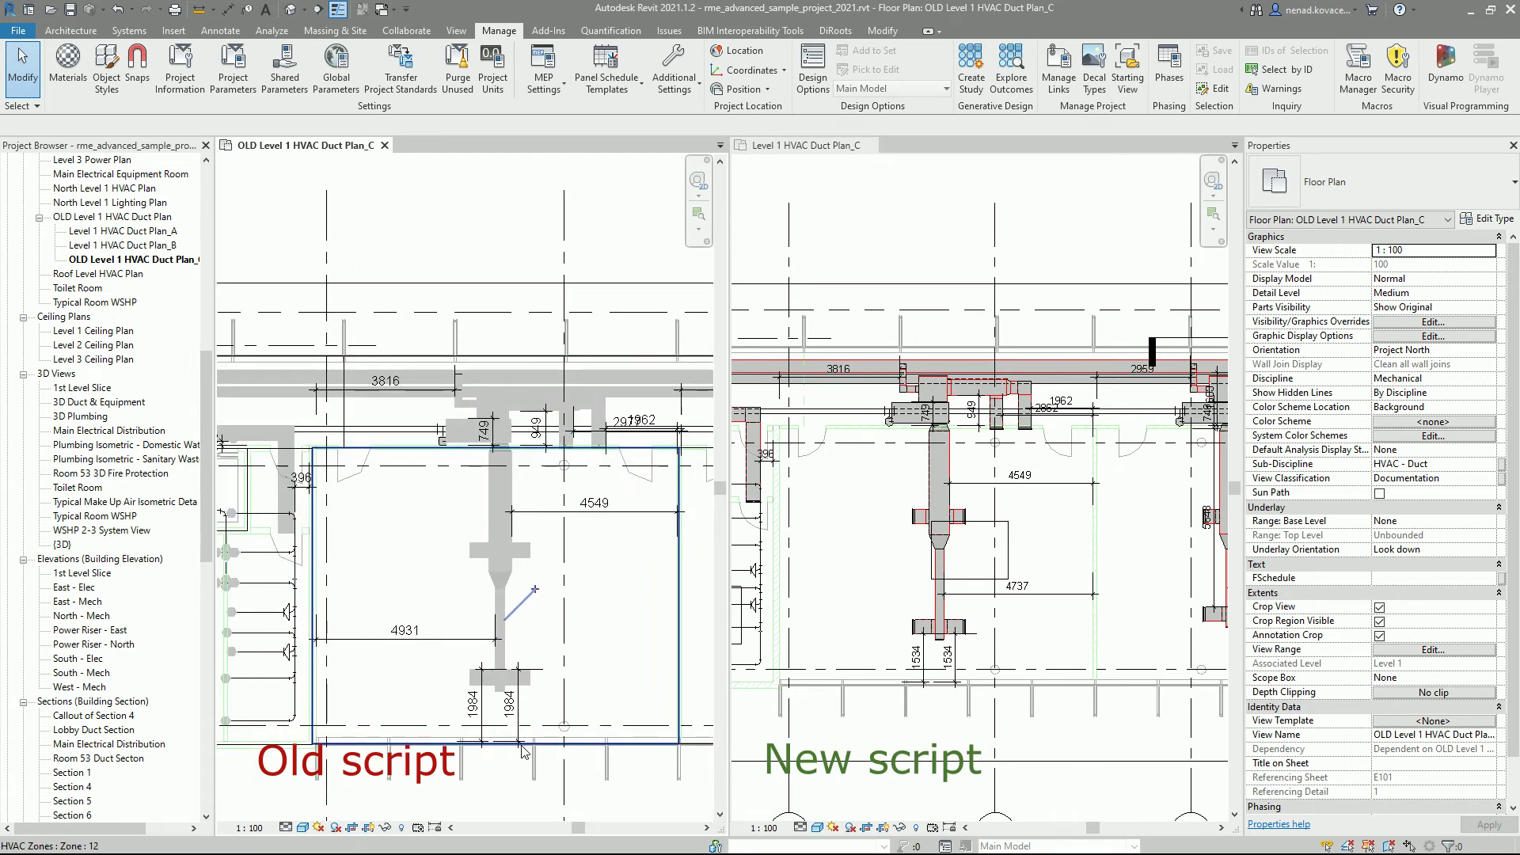
scroll(523, 748, up, 1)
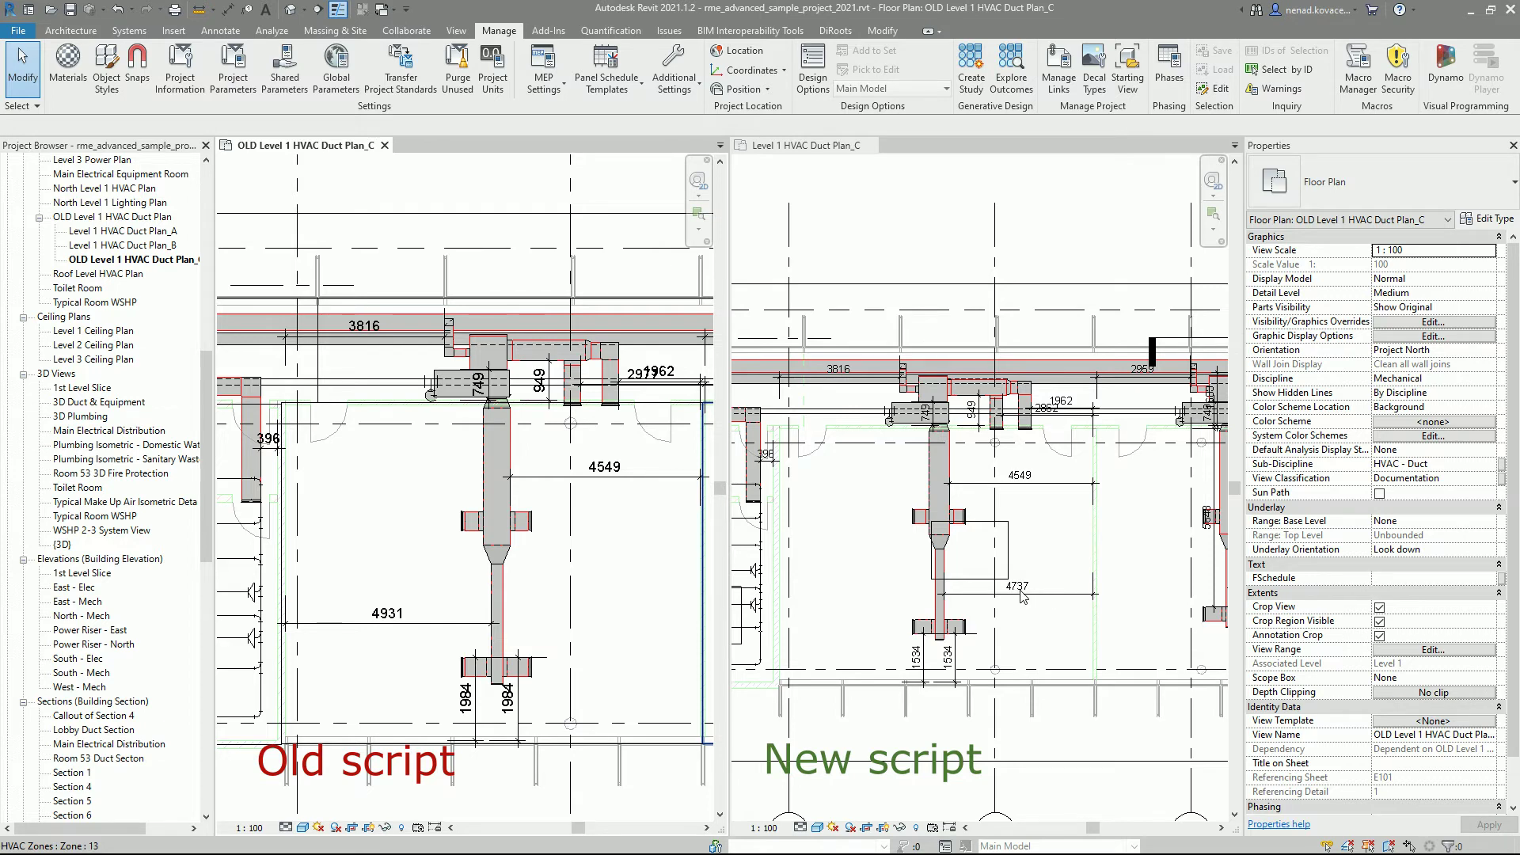
scroll(516, 752, up, 3)
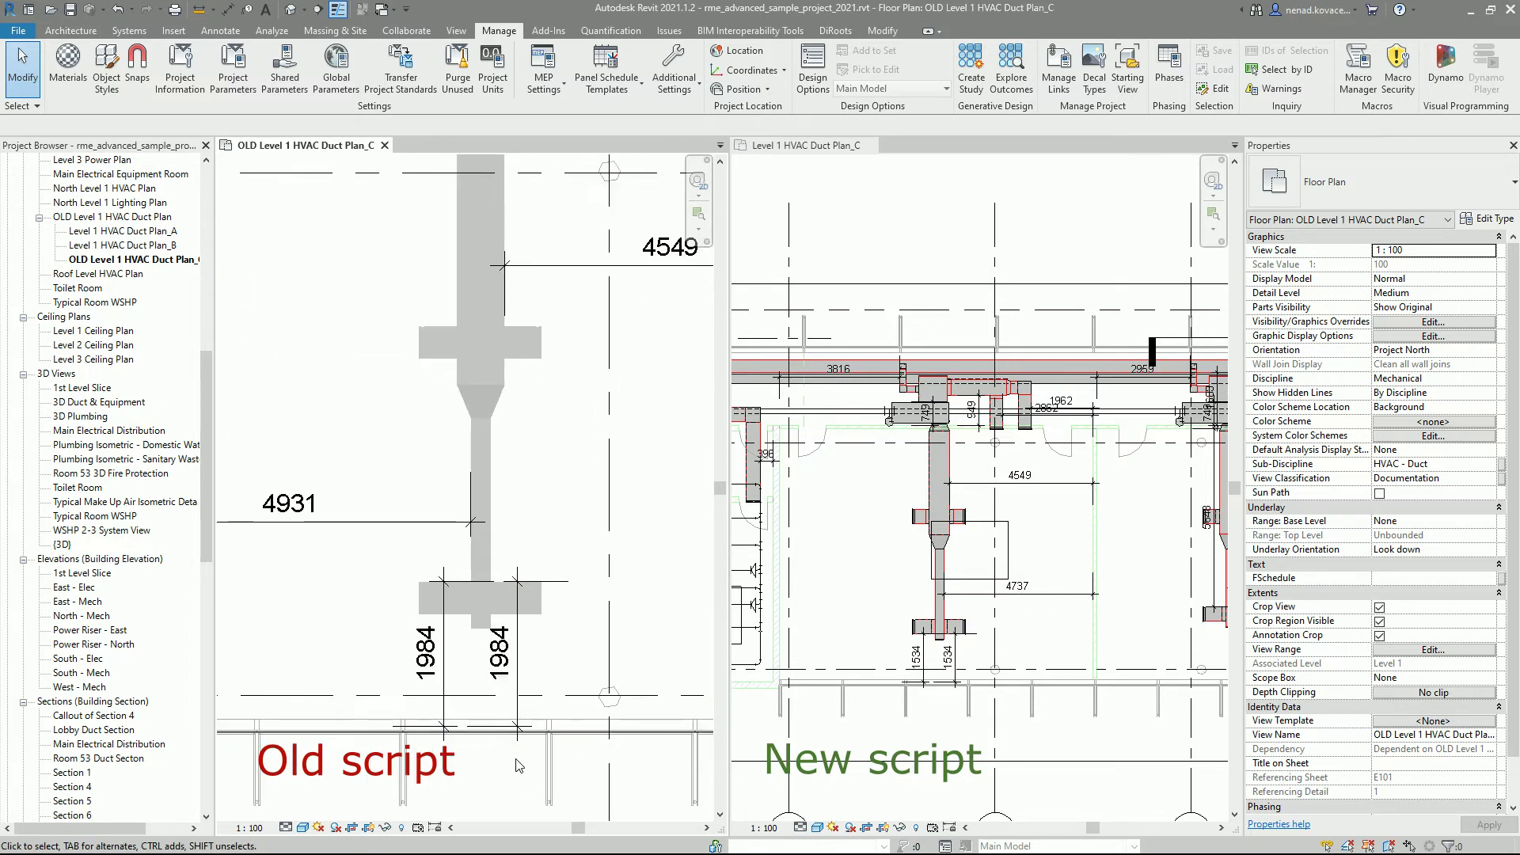
click(442, 679)
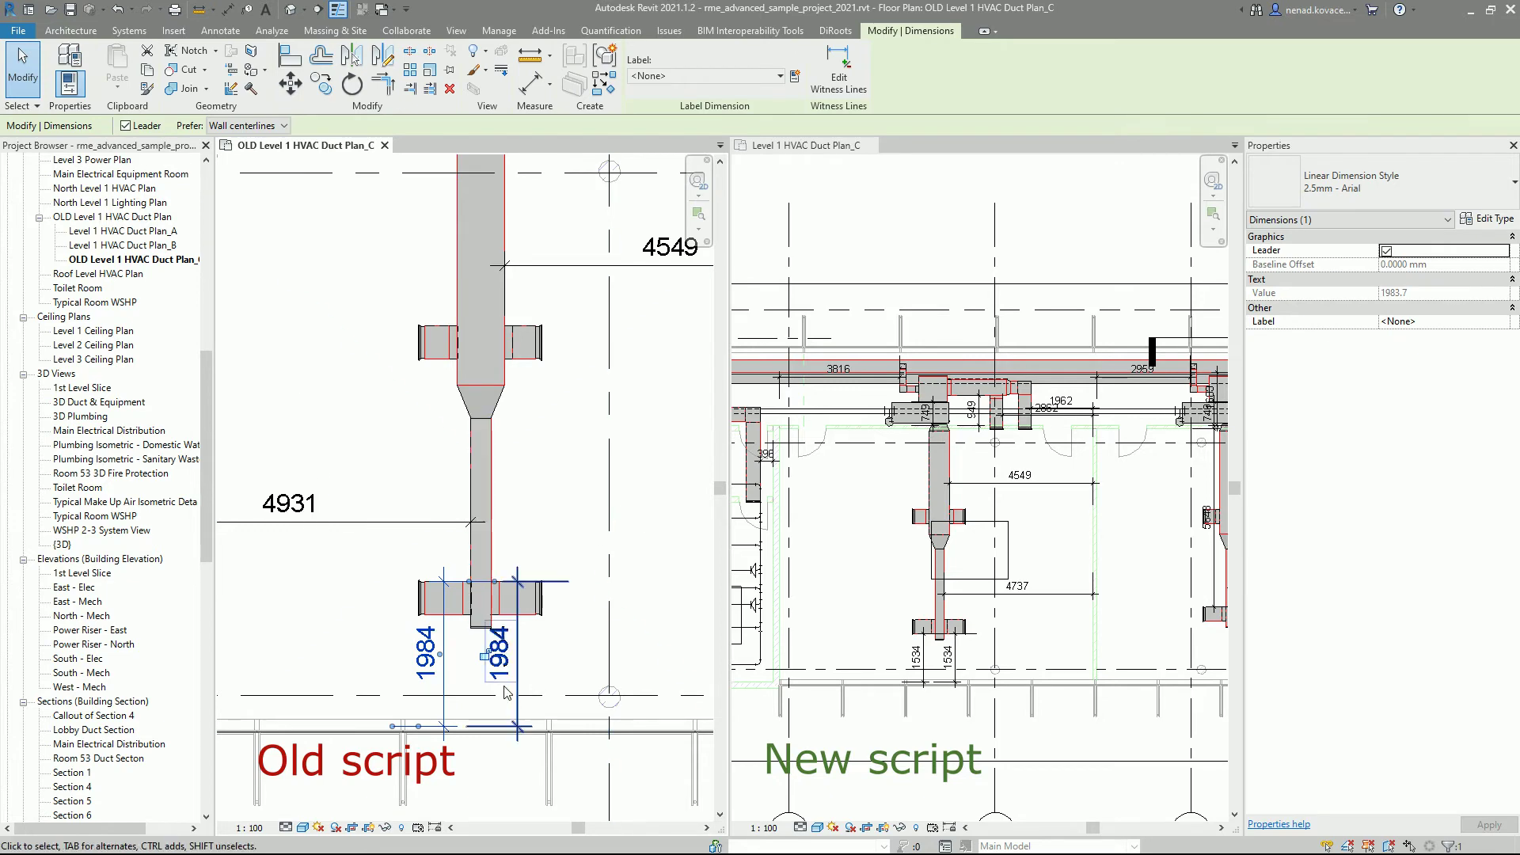
scroll(506, 692, down, 4)
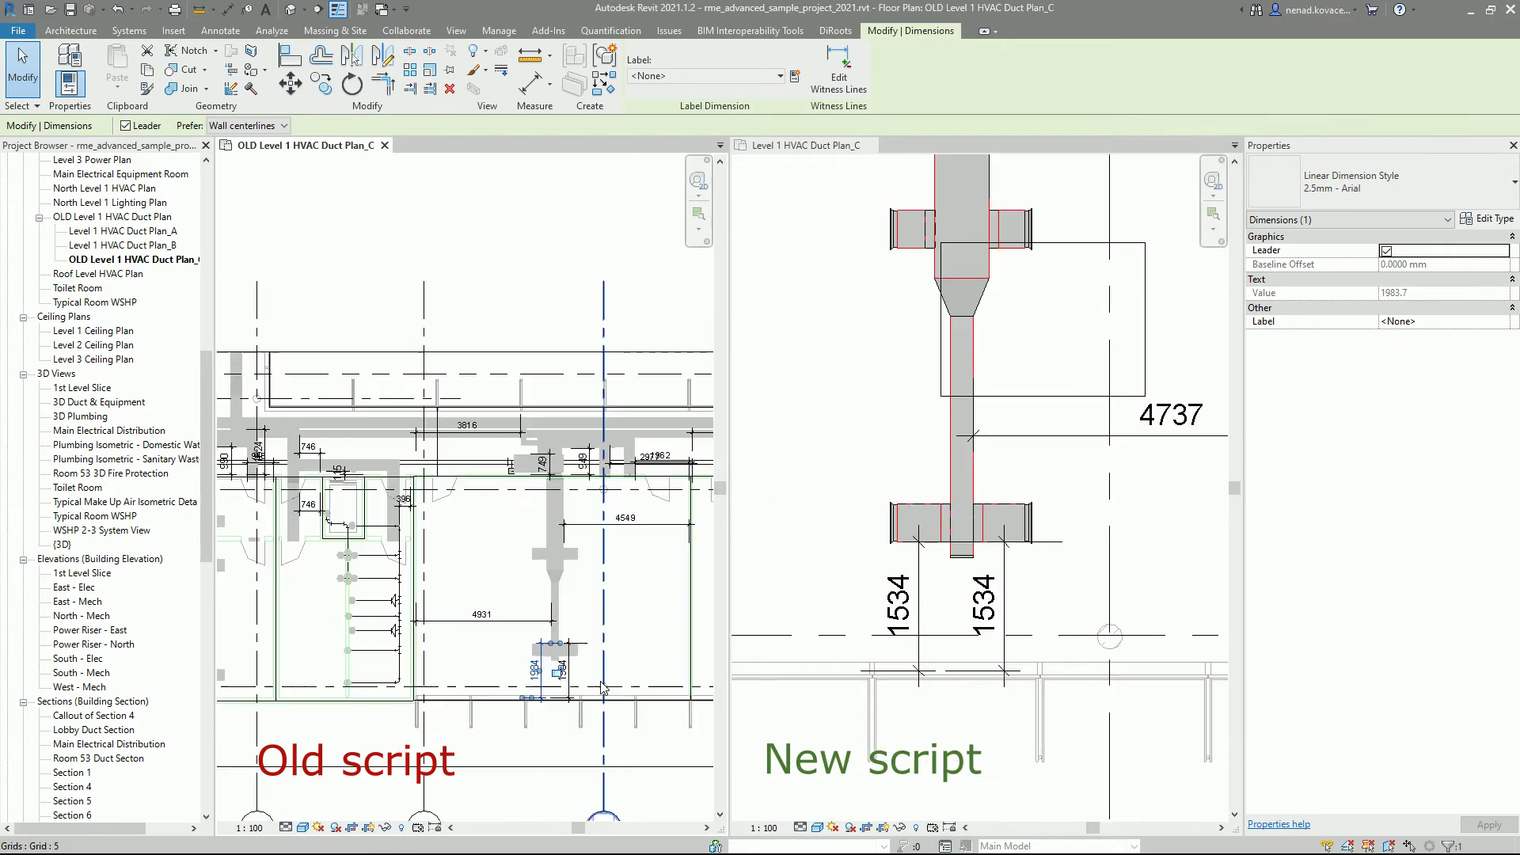
scroll(602, 689, up, 4)
scroll(554, 693, down, 4)
scroll(535, 695, up, 3)
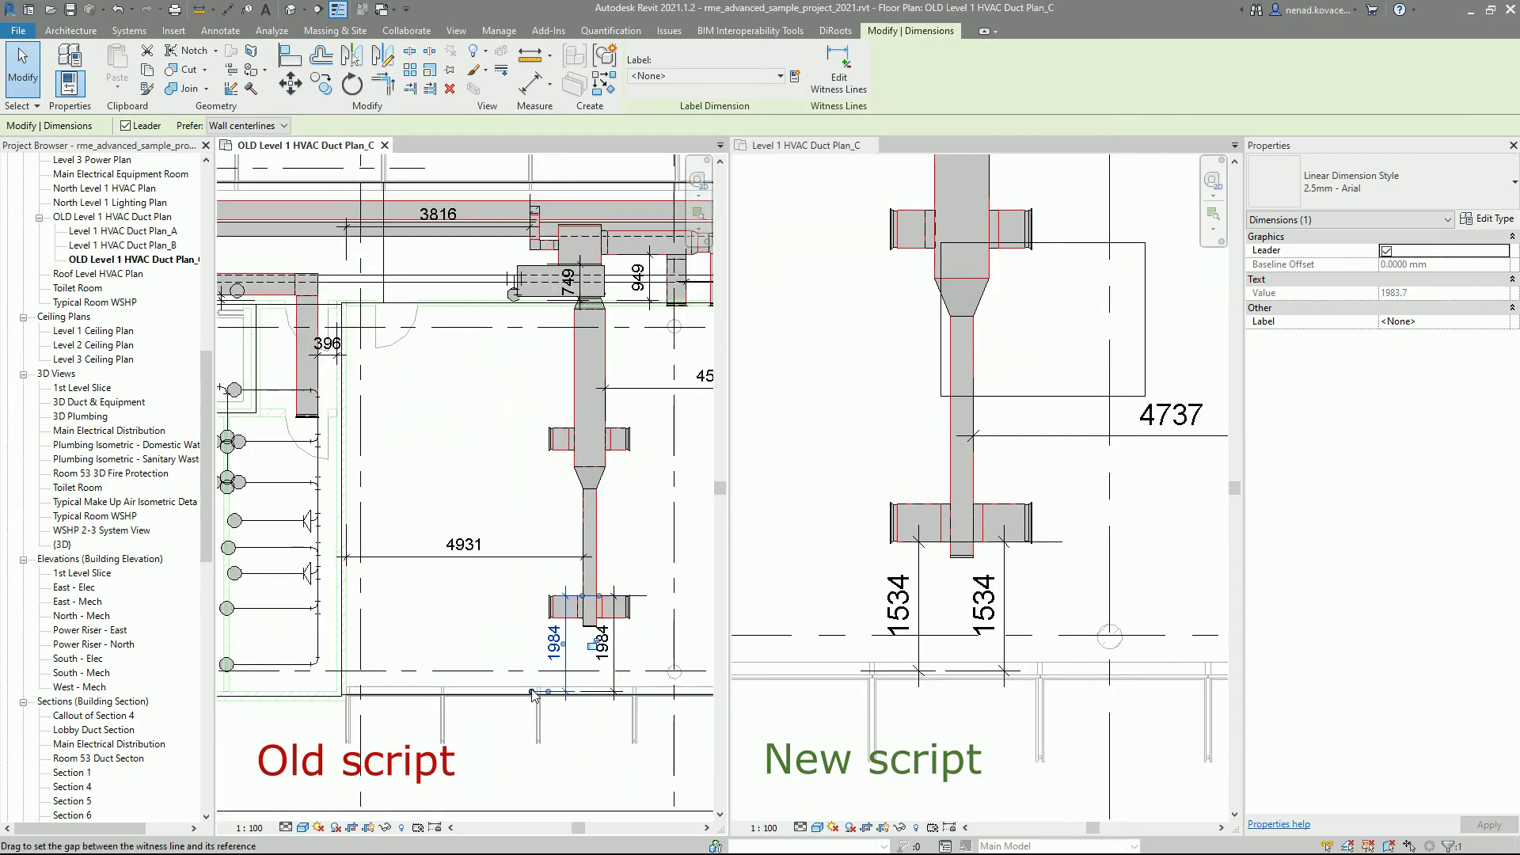
drag(535, 695, 323, 692)
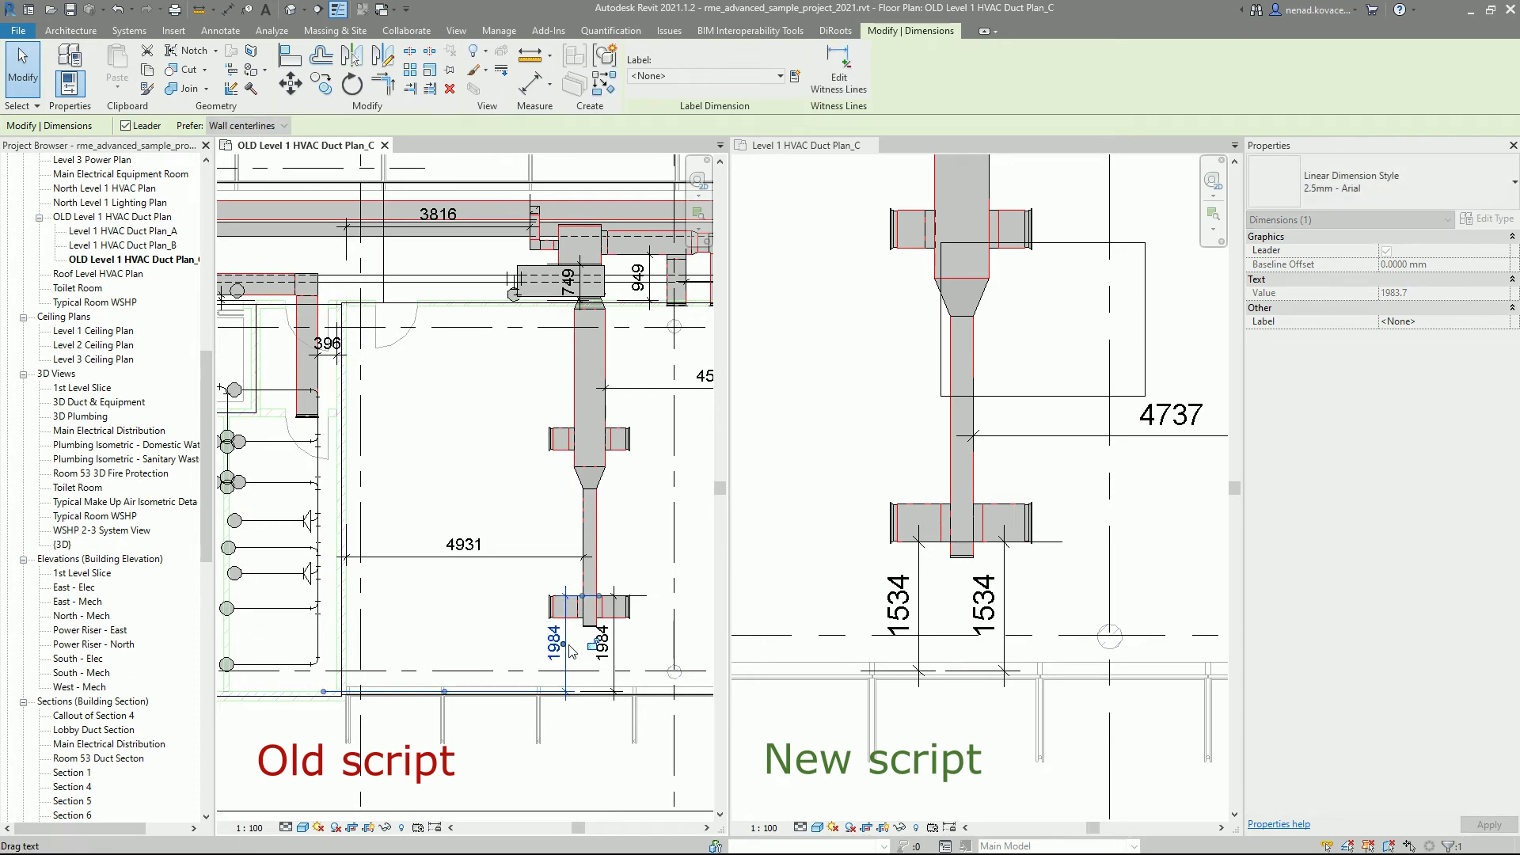
middle_drag(560, 600, 583, 600)
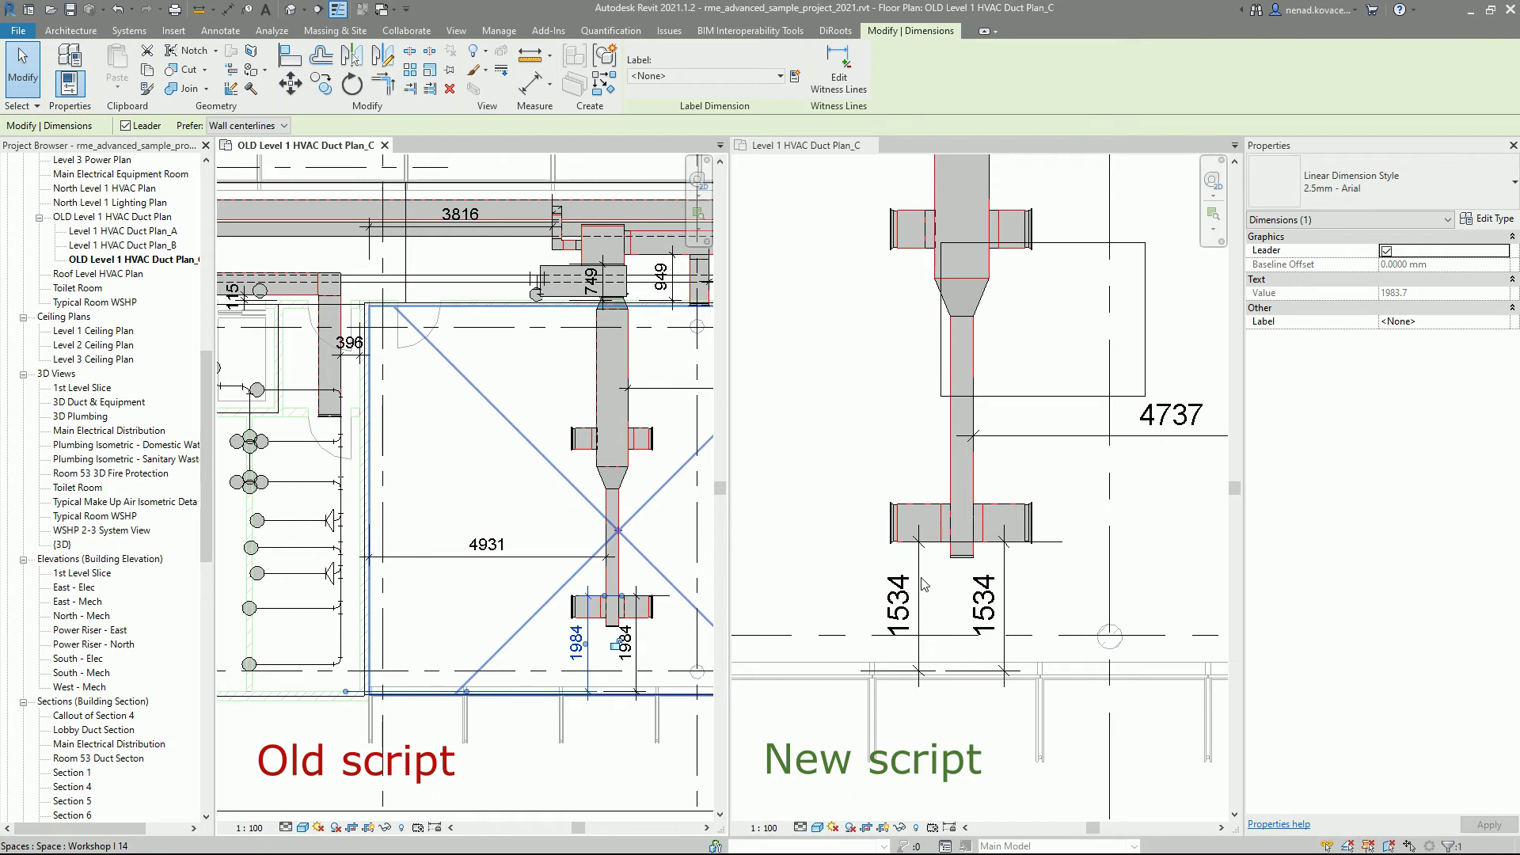
Compare the 4931 and 1984 dimensions of the room's duct in the OLD plan with 4737 and 1534 in the NEW plan.
scroll(795, 586, down, 3)
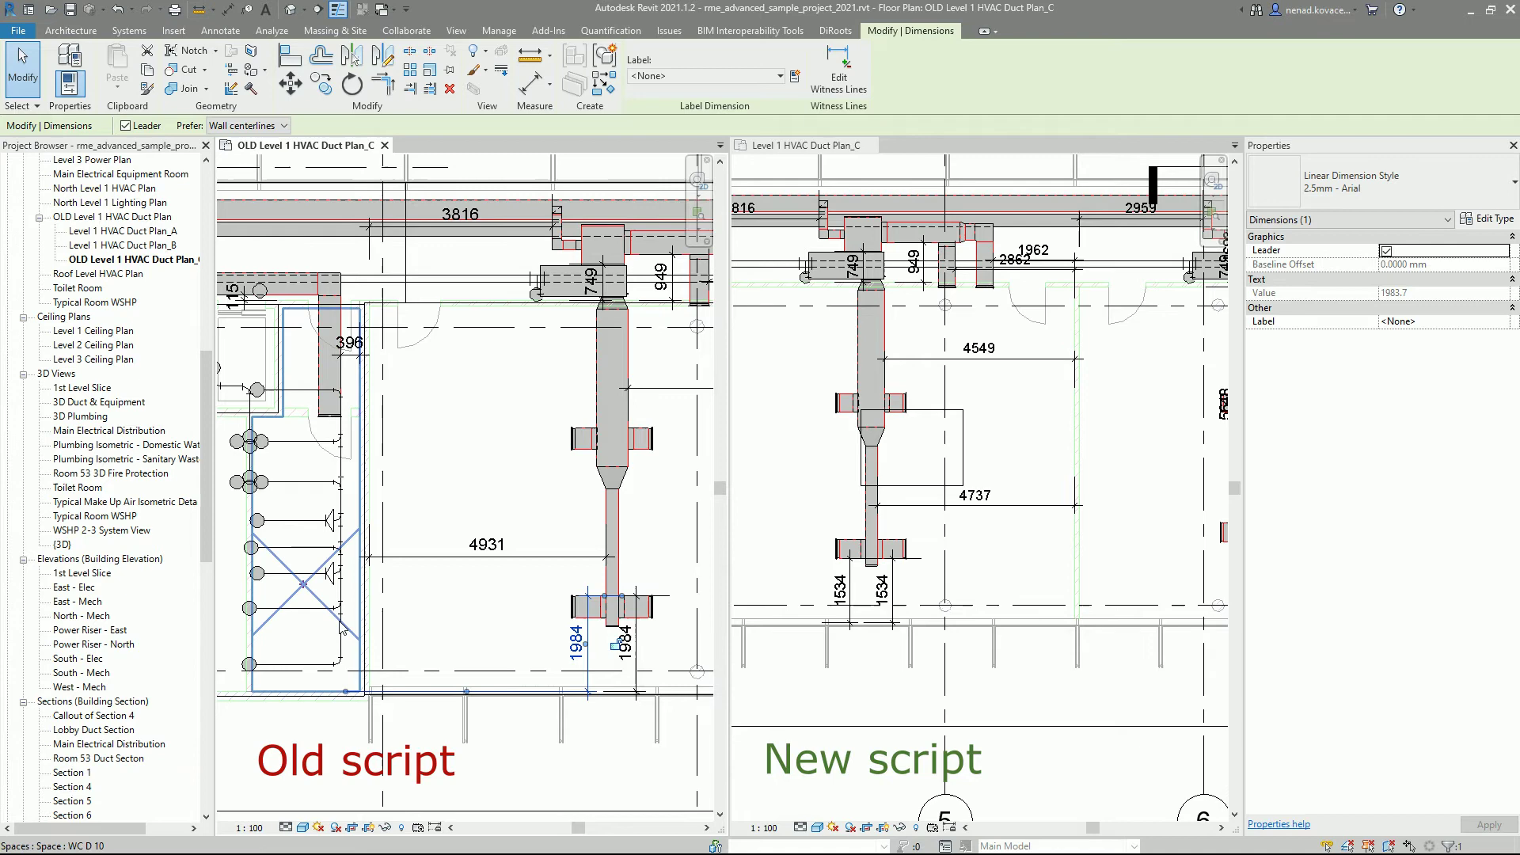
scroll(384, 683, down, 2)
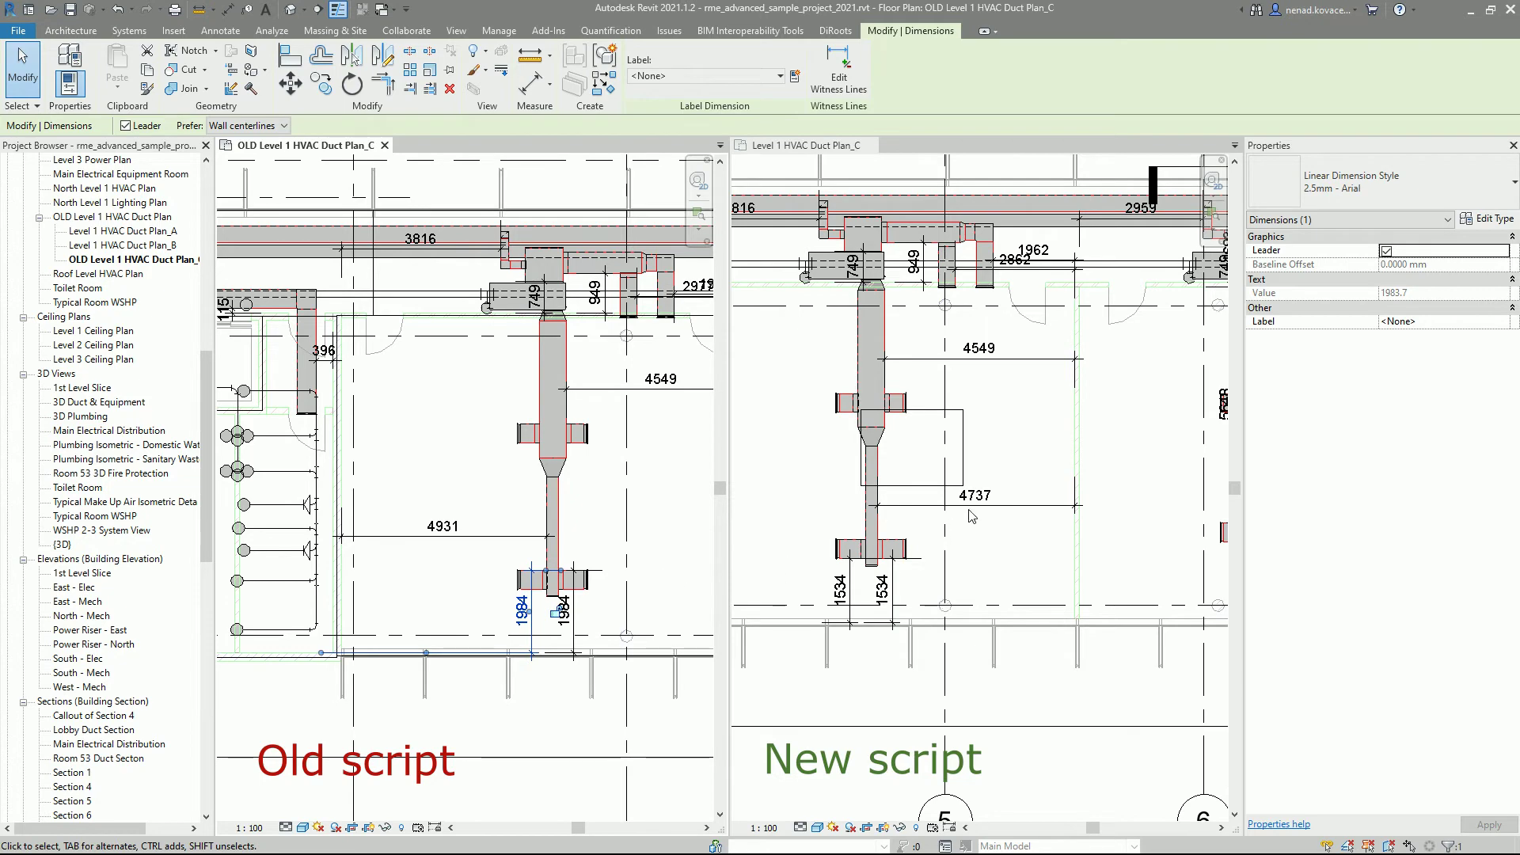
scroll(262, 529, down, 2)
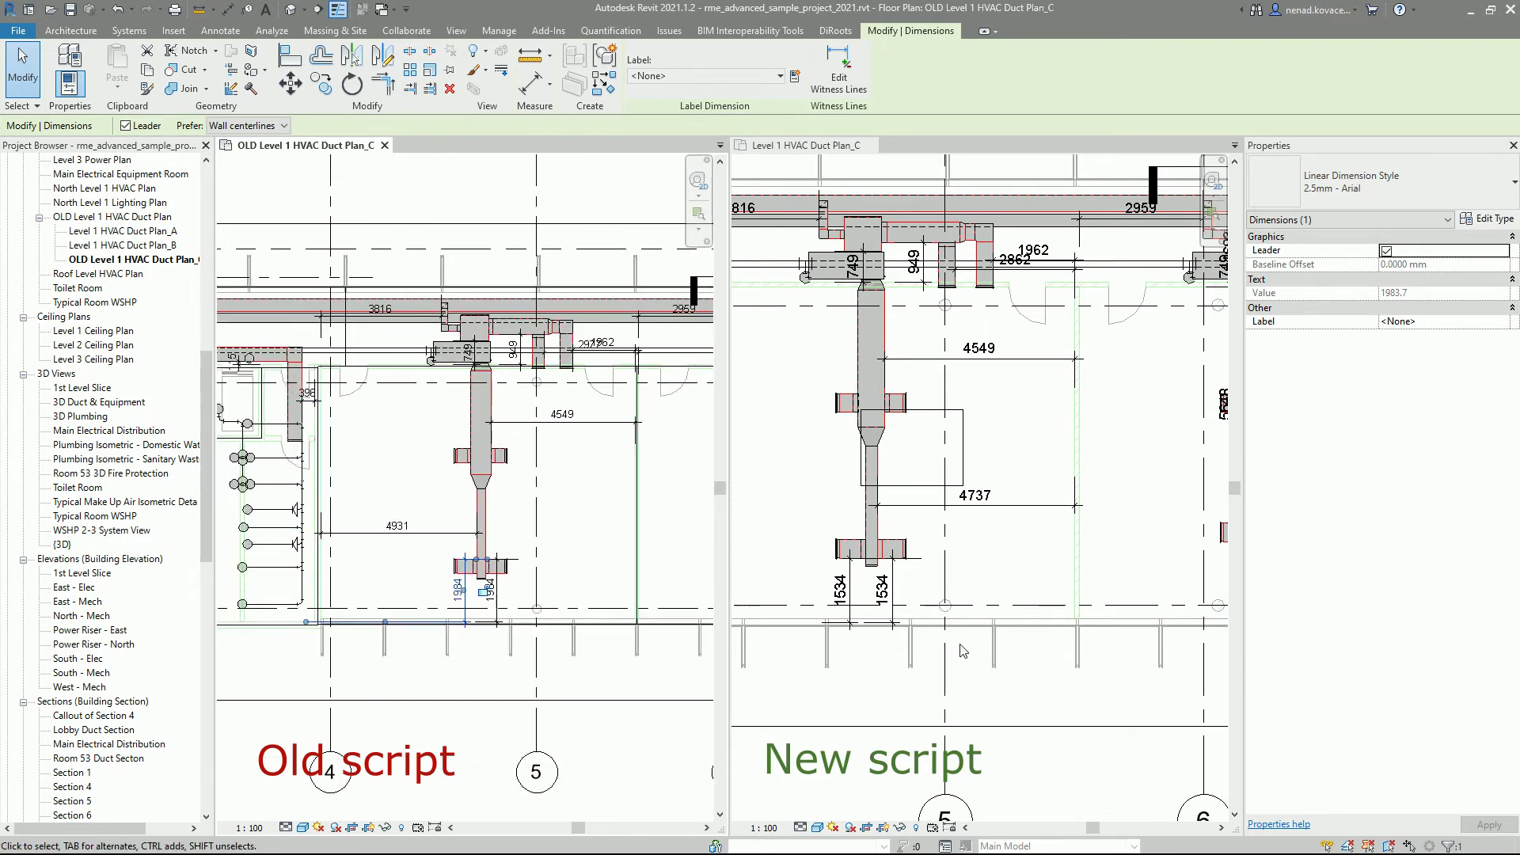
scroll(912, 558, up, 1)
scroll(922, 575, up, 1)
click(922, 575)
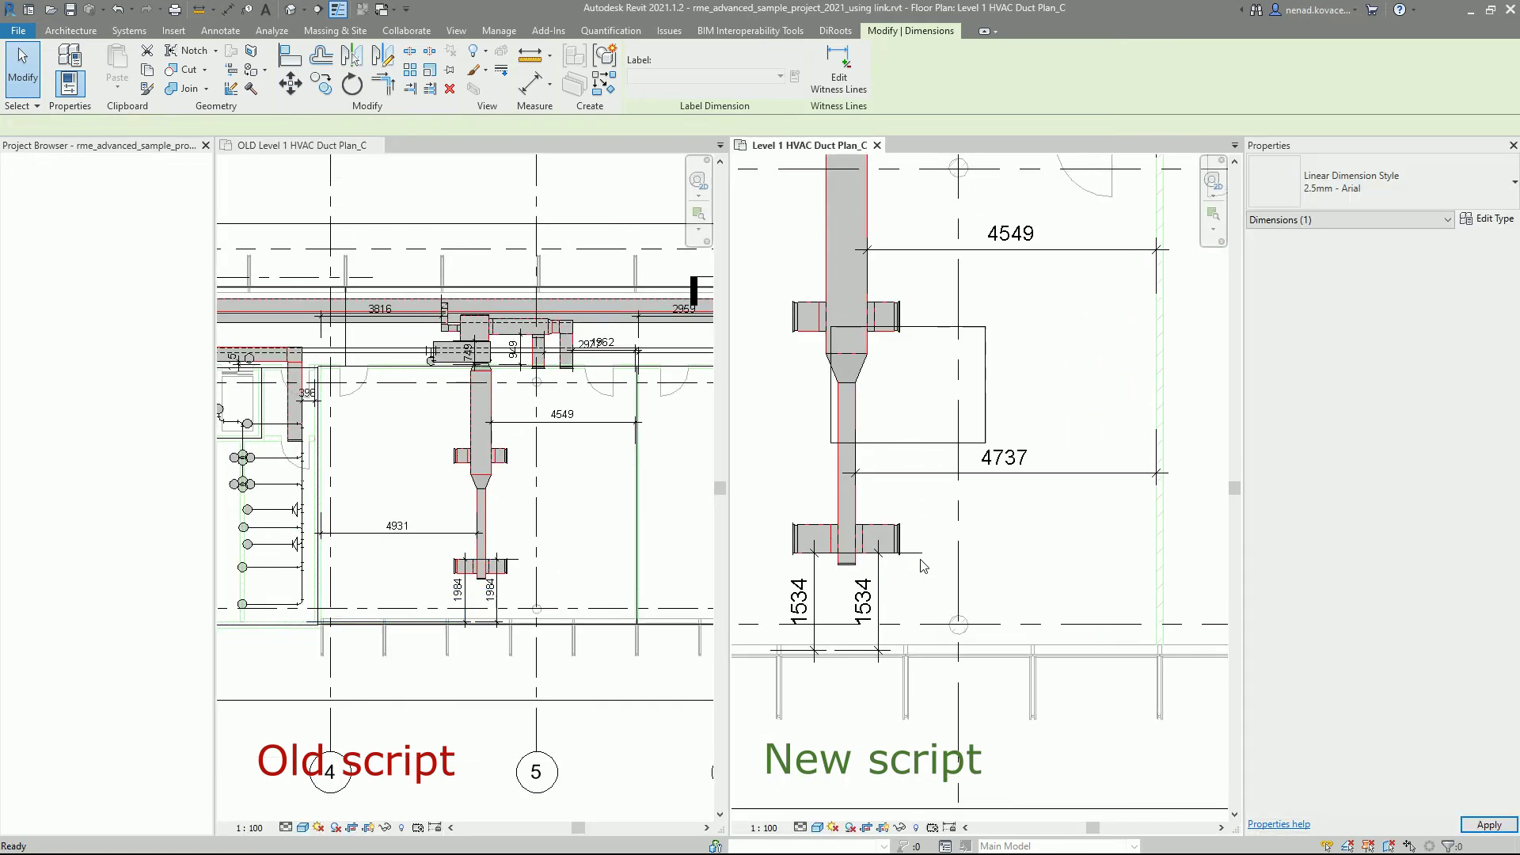
key(Escape)
In the OLD plan, move the 2977 dimension away from the overlapping 1962 dimension into the room above the 4549 dimension.
scroll(879, 625, down, 3)
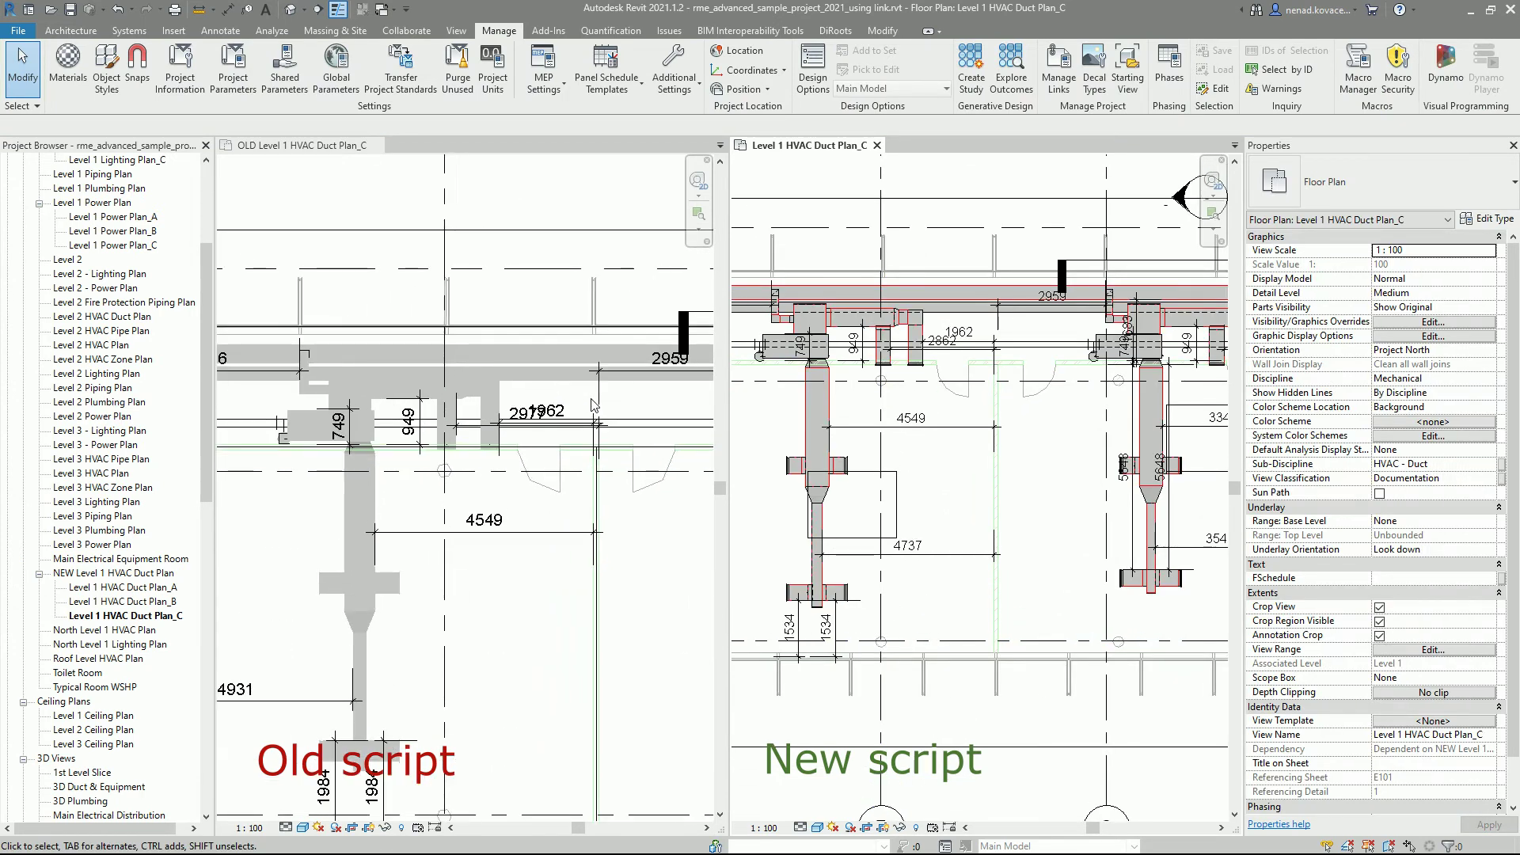
scroll(956, 339, up, 2)
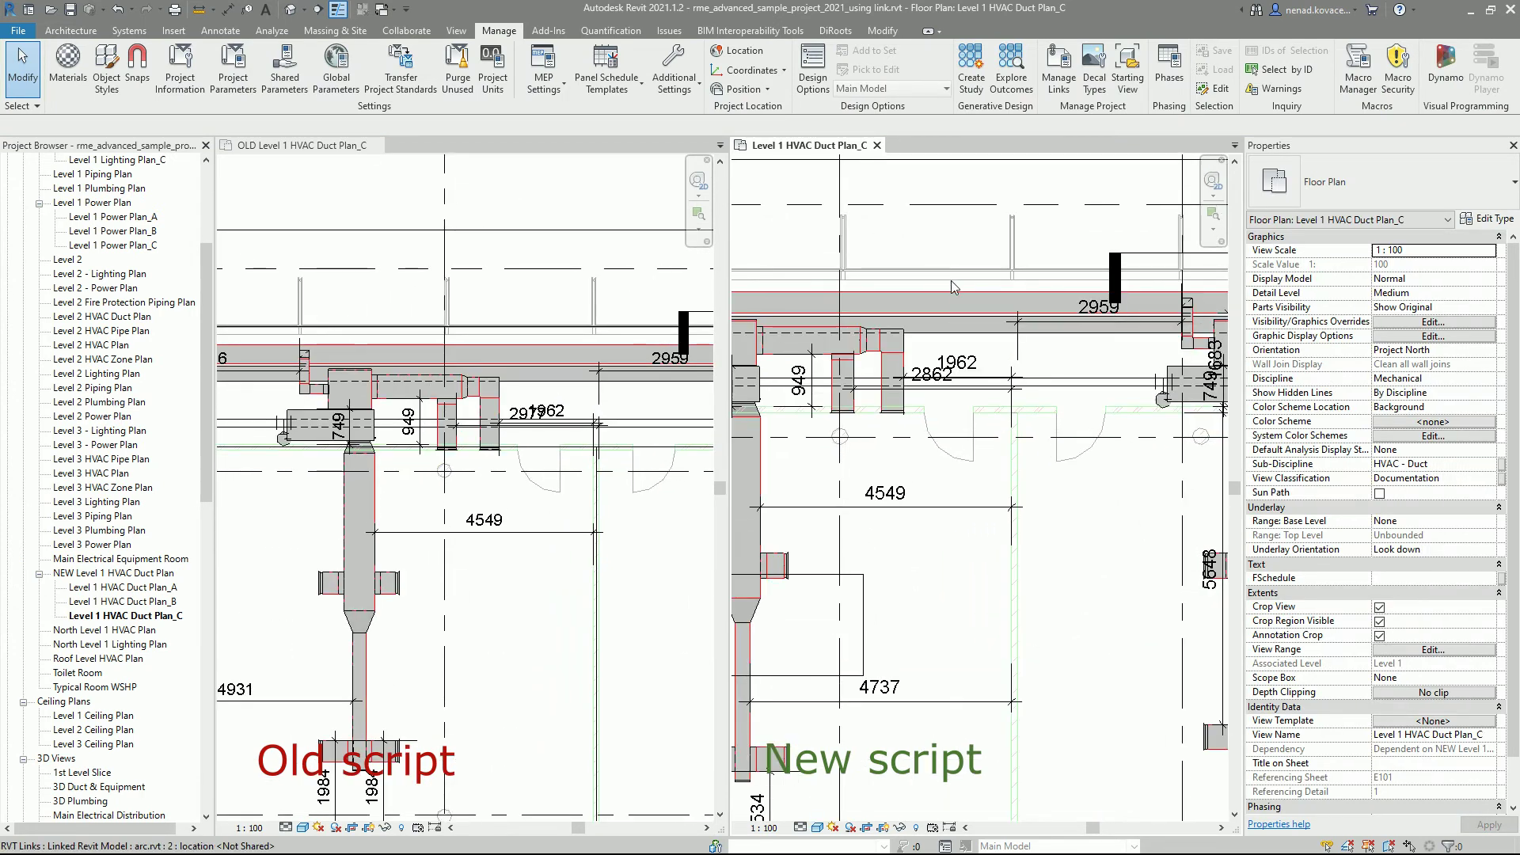
scroll(470, 459, up, 3)
click(574, 432)
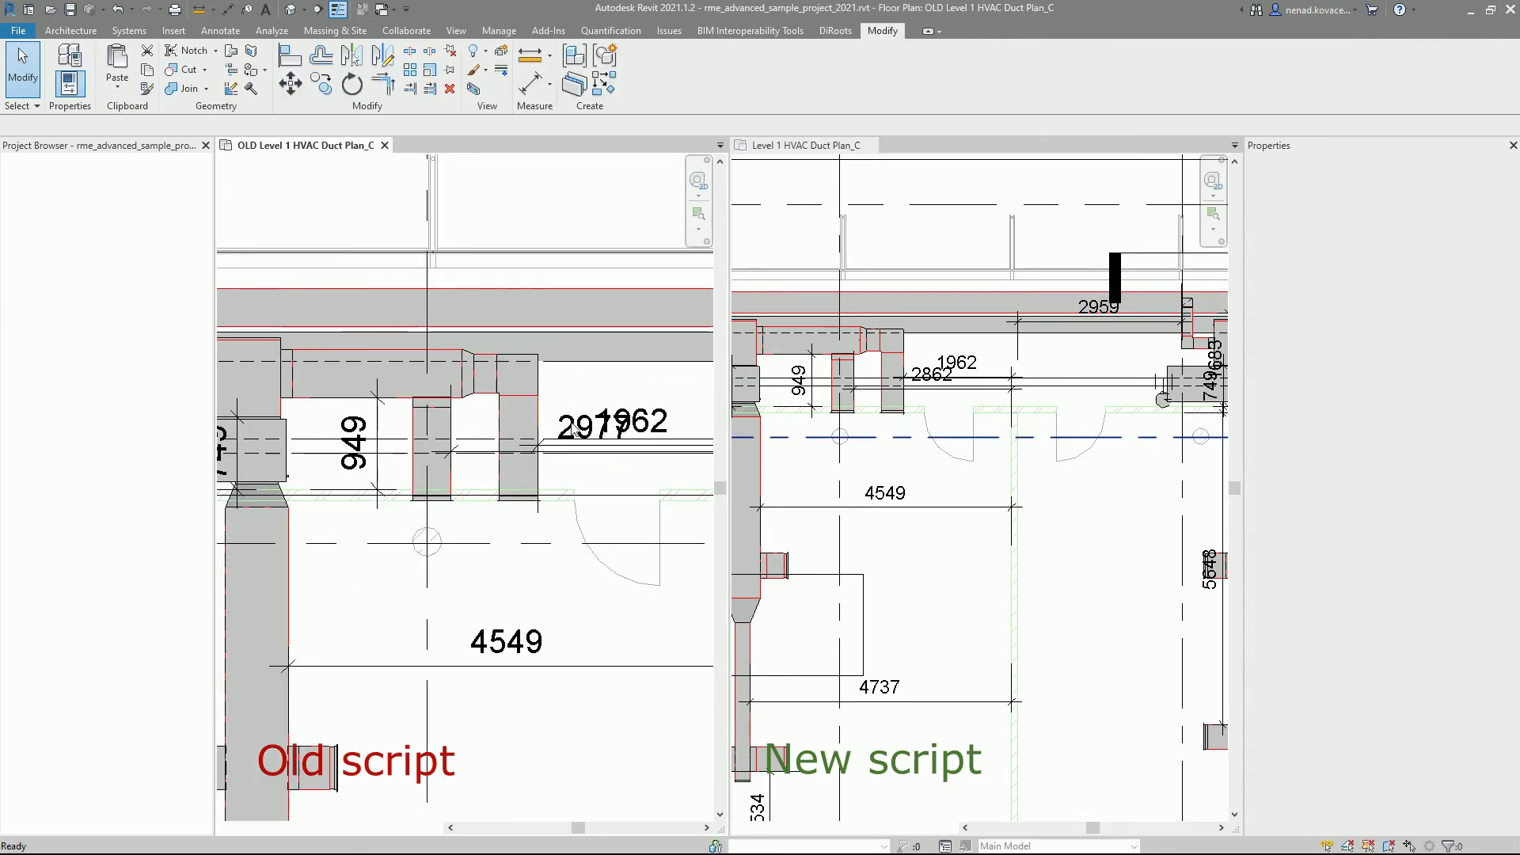
drag(574, 431, 406, 556)
scroll(443, 539, down, 1)
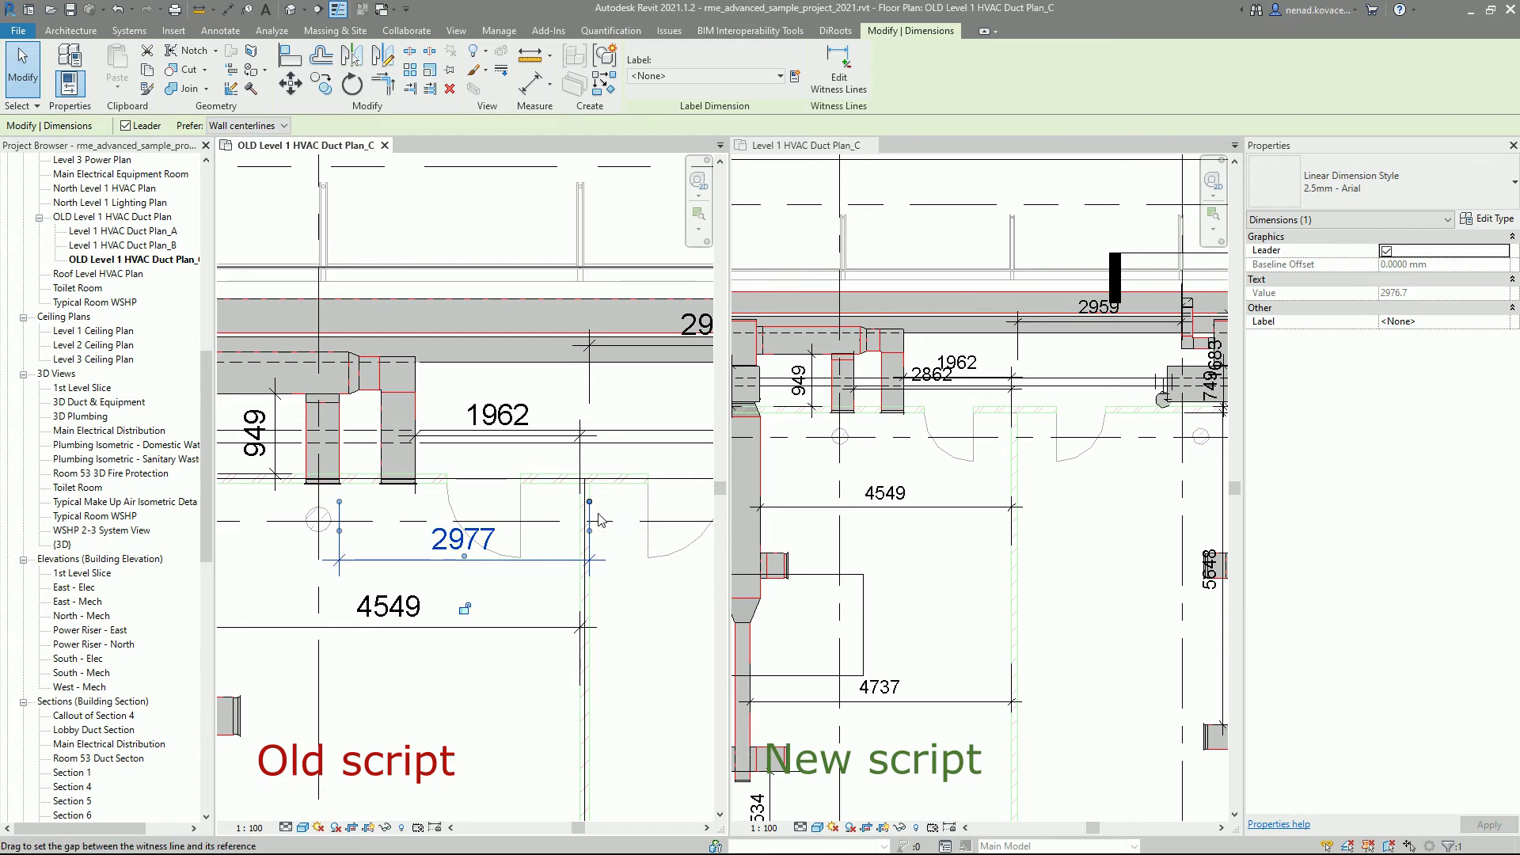
In the NEW plan, move the 2862 dimension out of the corridor to just above the 4549 dimension.
click(939, 376)
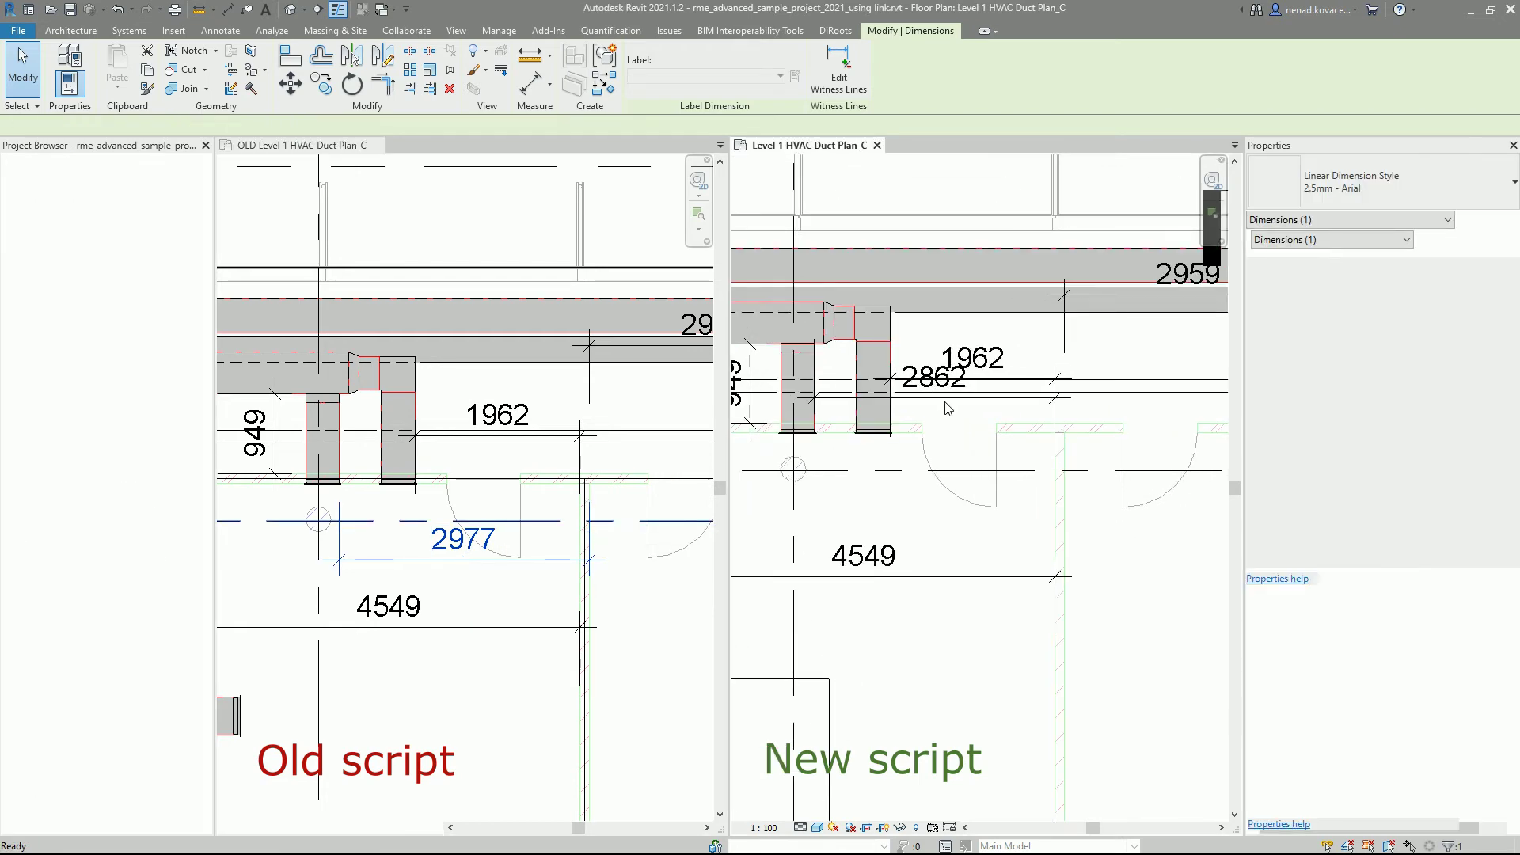
click(953, 410)
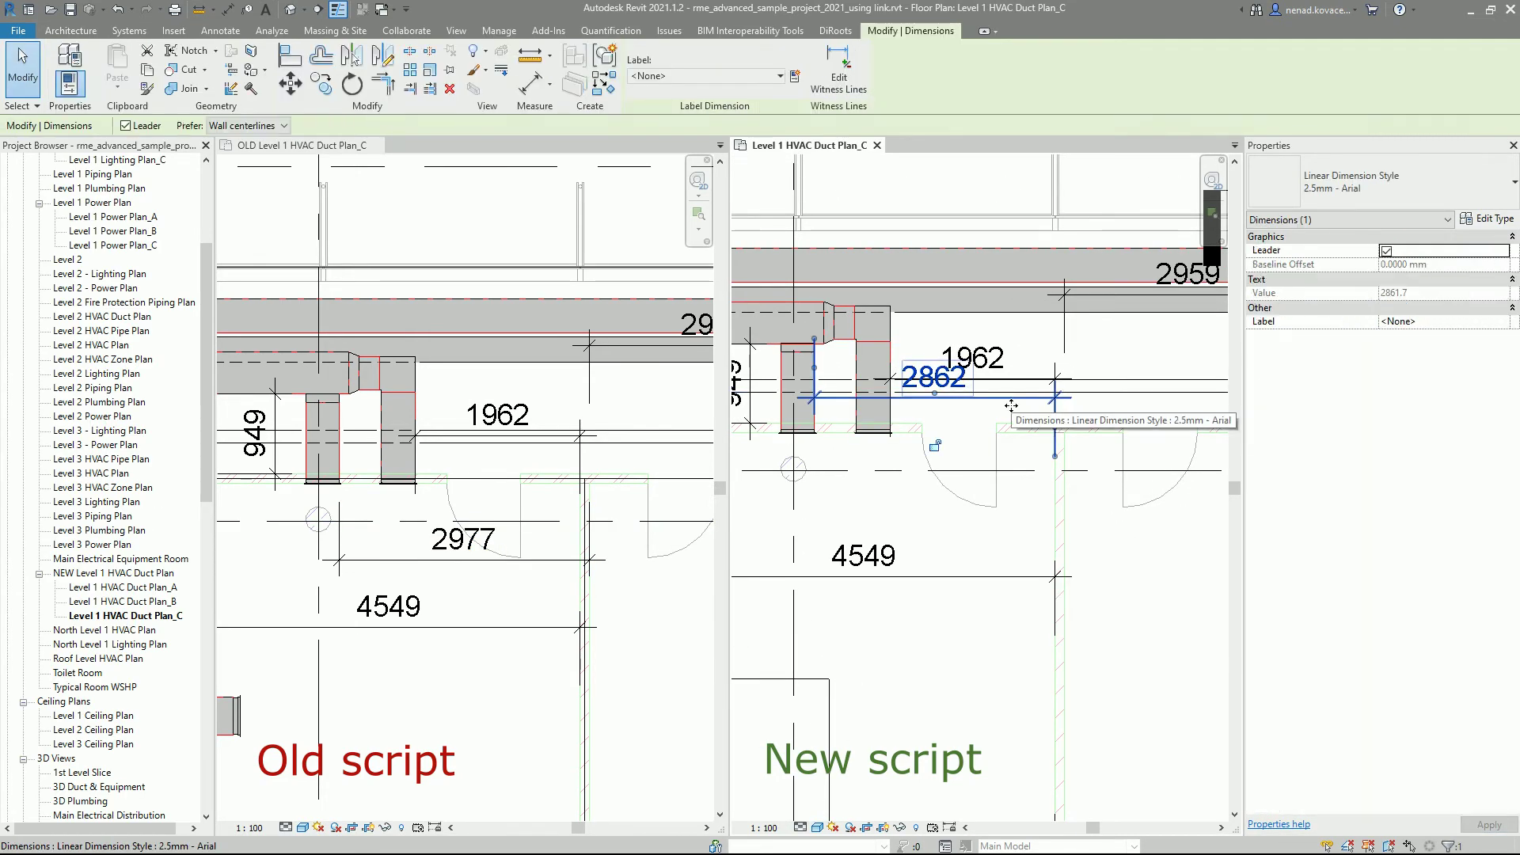
drag(1006, 400, 1006, 546)
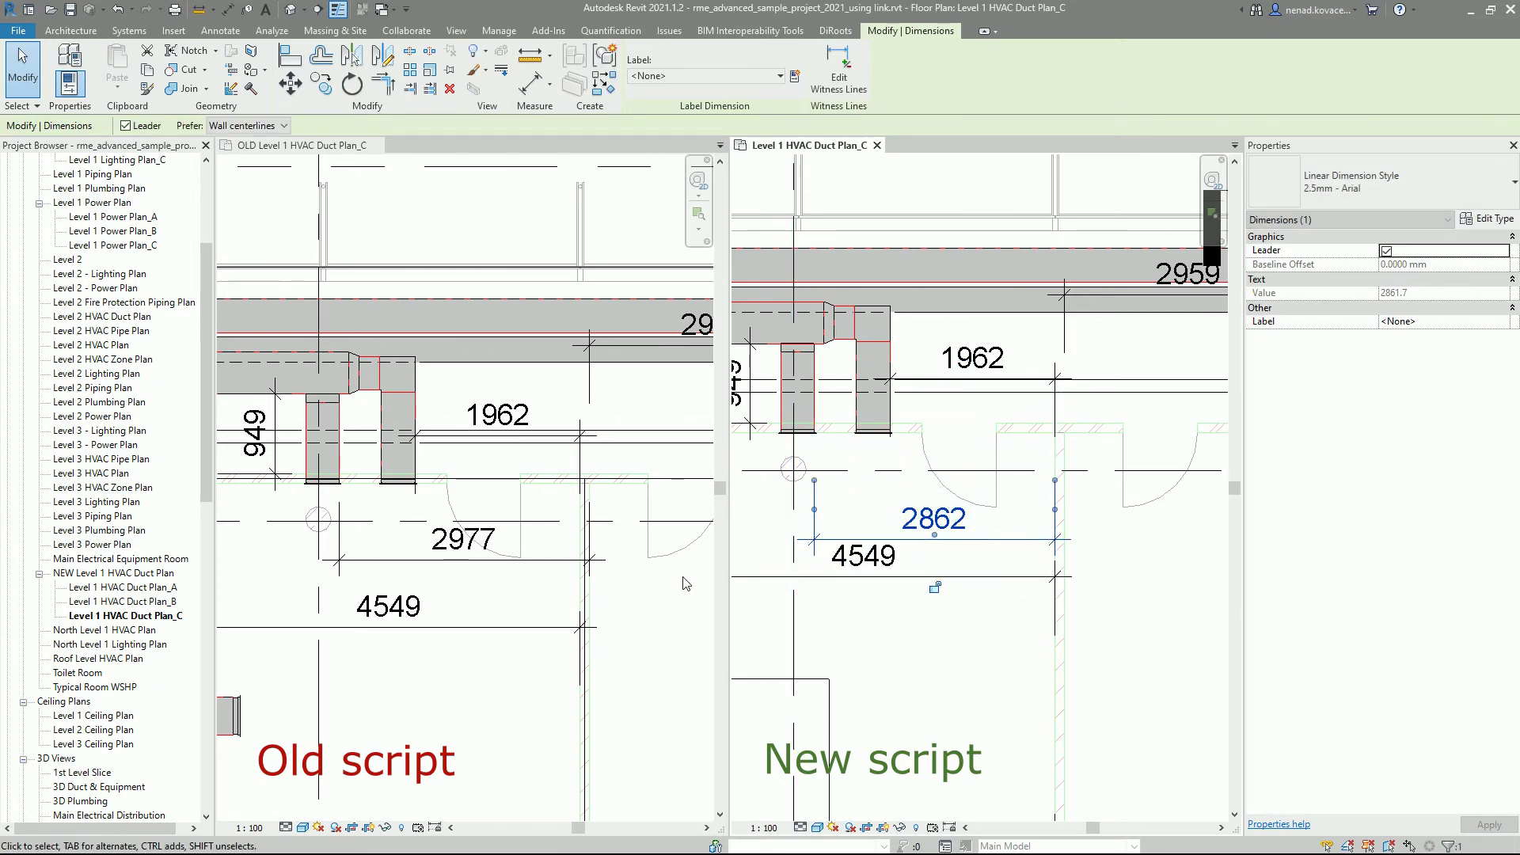
Examine the dimensions on the next ducts along the corridor, around the 3349 and 5648 dimensions, in both plans.
scroll(290, 474, down, 3)
scroll(873, 341, down, 4)
middle_drag(1224, 349, 1068, 356)
scroll(467, 554, down, 1)
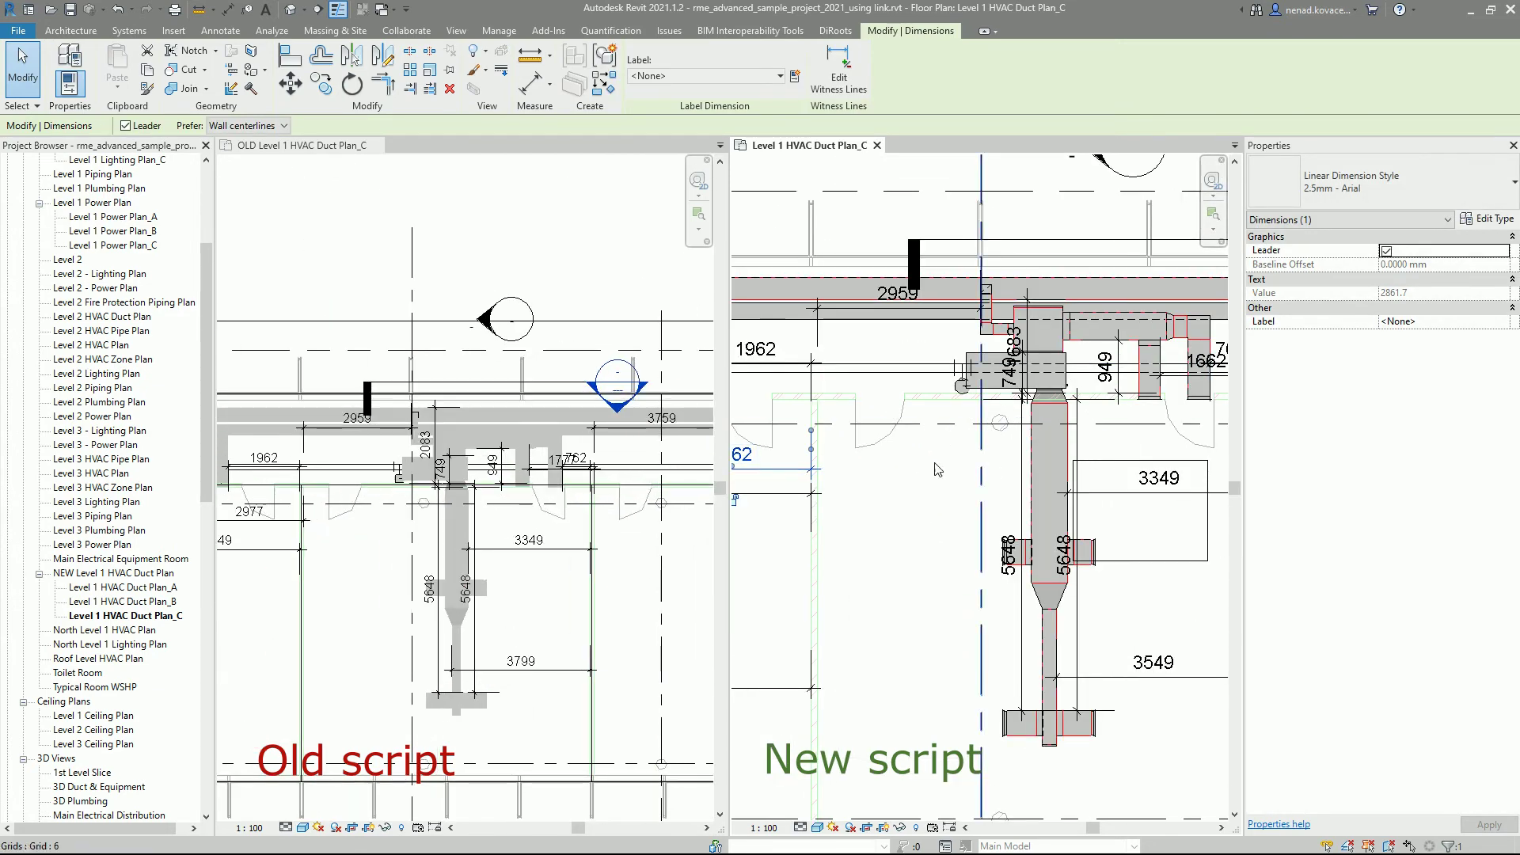
scroll(981, 491, down, 2)
click(510, 732)
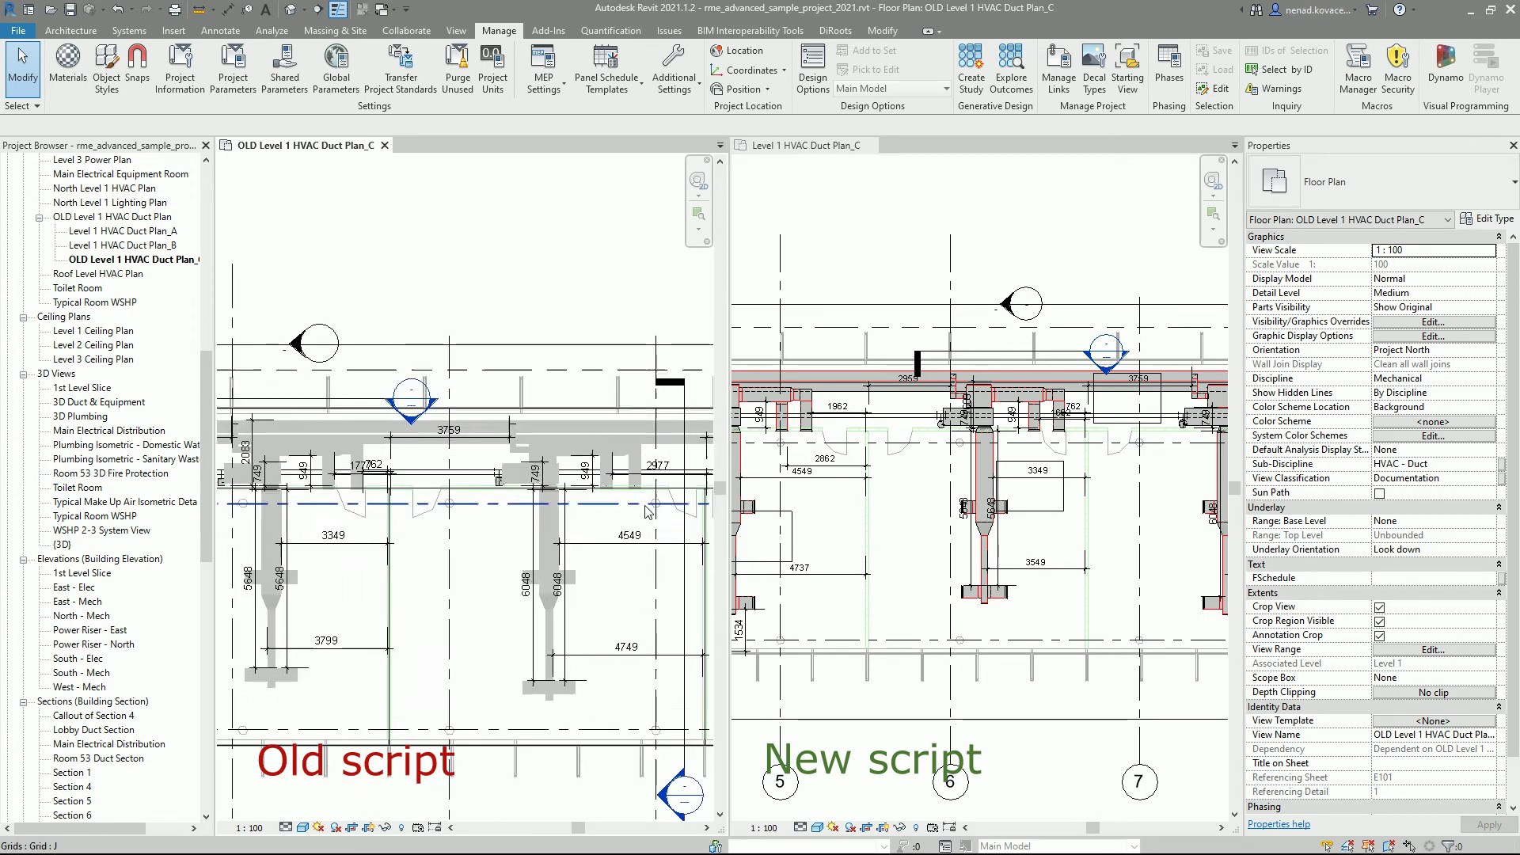
Compare the 2977 dimension above the 4549 dimension in the OLD plan with the 2862 dimension in the NEW plan.
scroll(1081, 443, up, 4)
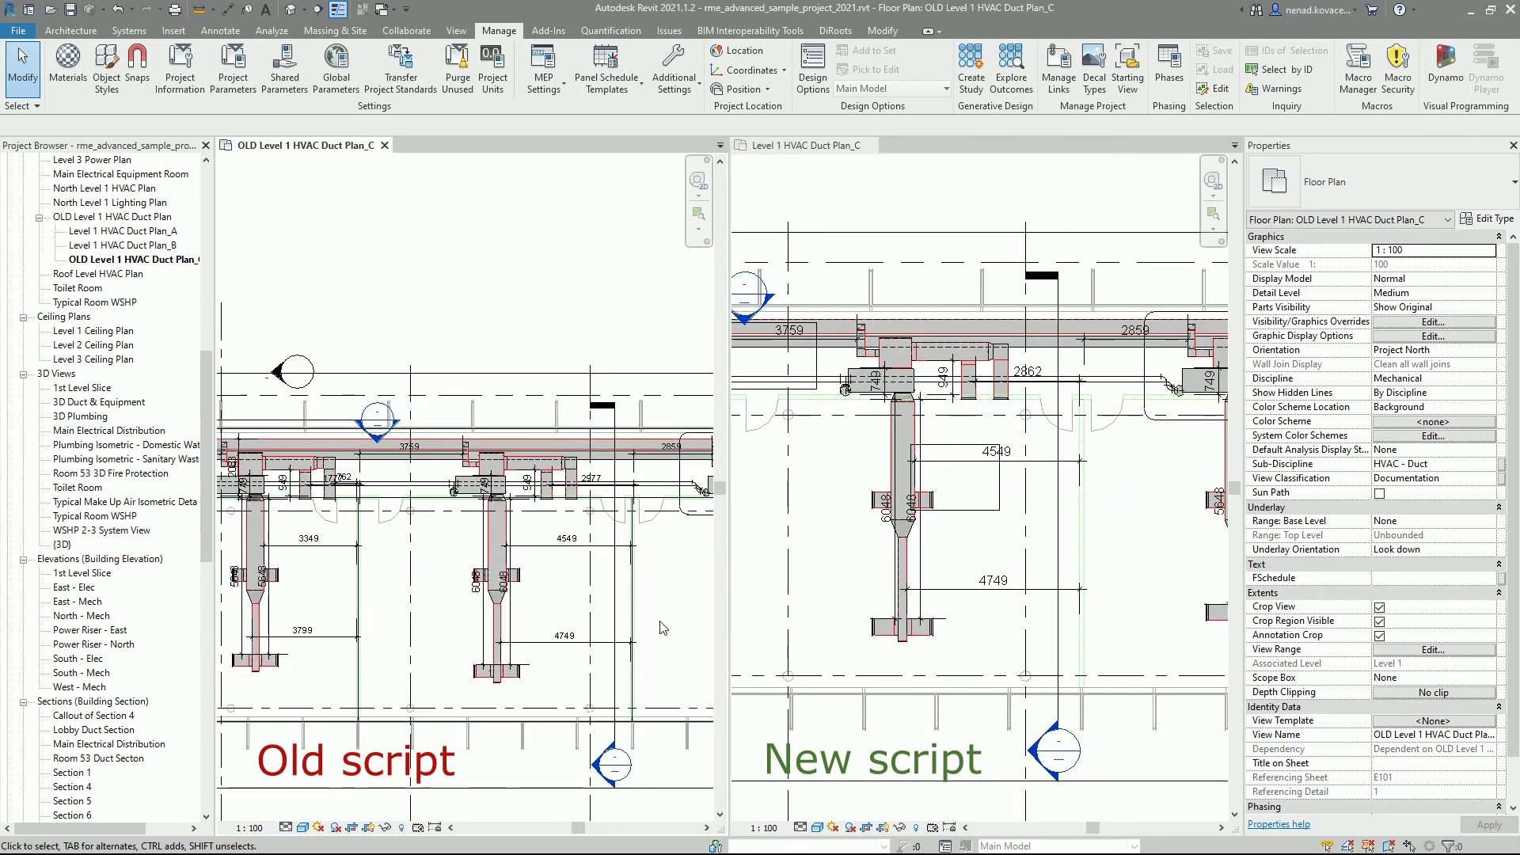
scroll(592, 476, up, 5)
click(579, 471)
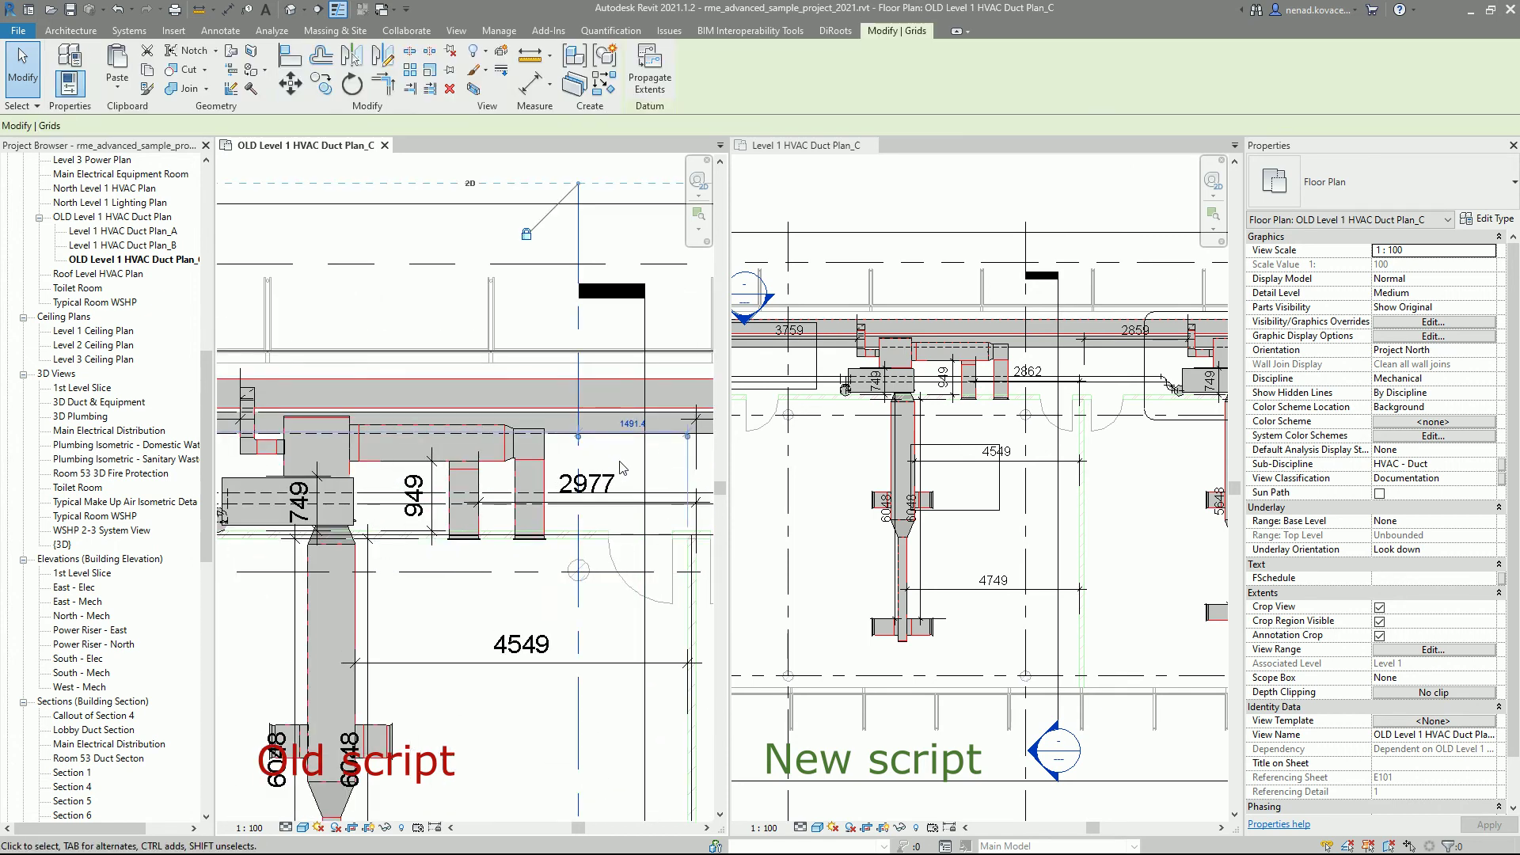
click(614, 477)
middle_drag(684, 519, 611, 504)
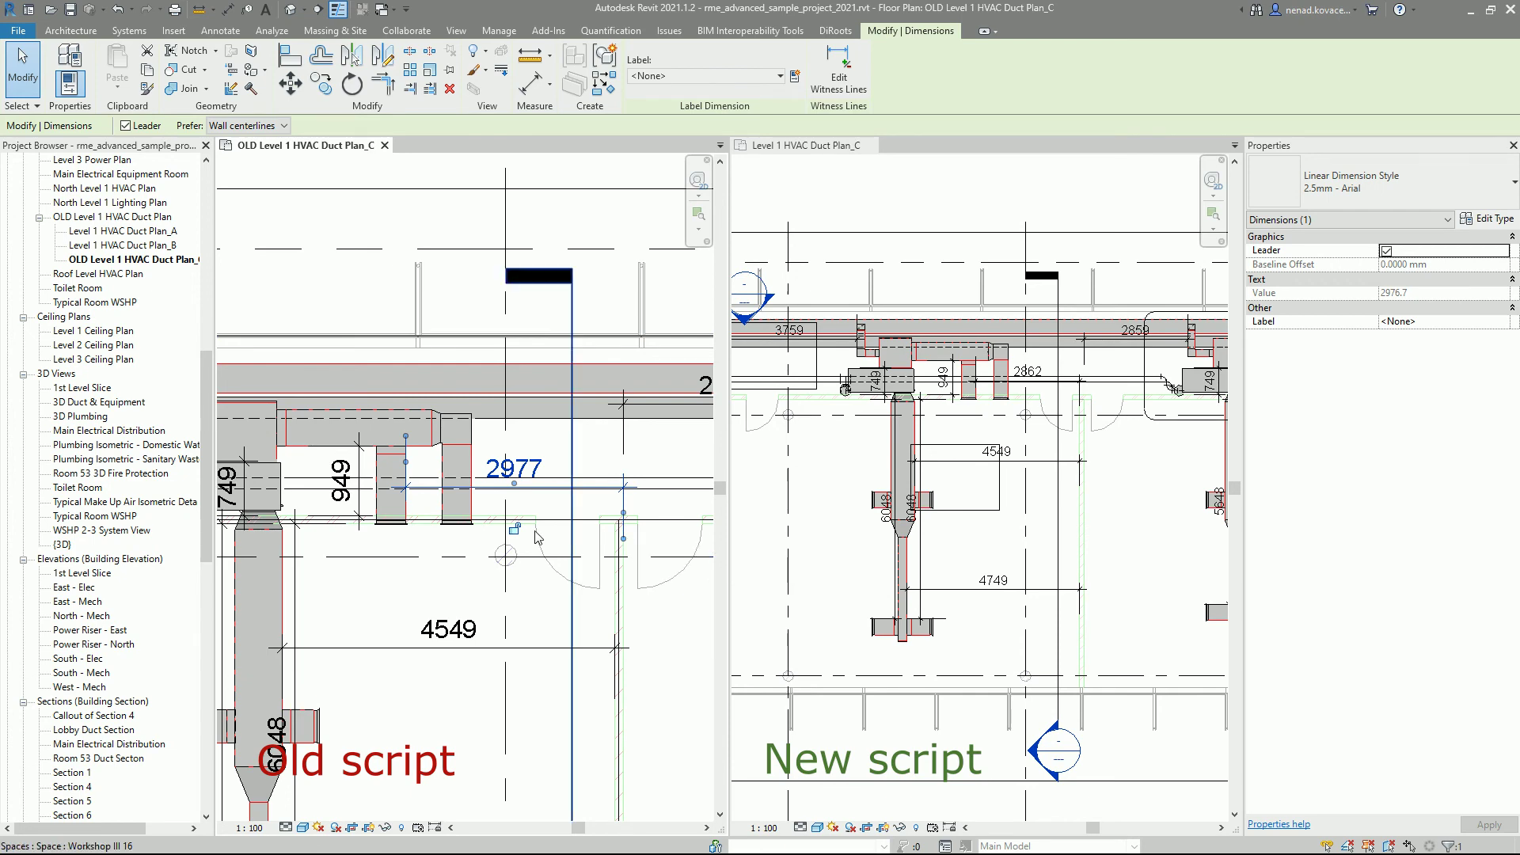
Compare the dimensions on the ducts around the M601 callout, including 3319, 3519 and 5648, in both plans.
scroll(537, 538, down, 3)
scroll(604, 530, up, 2)
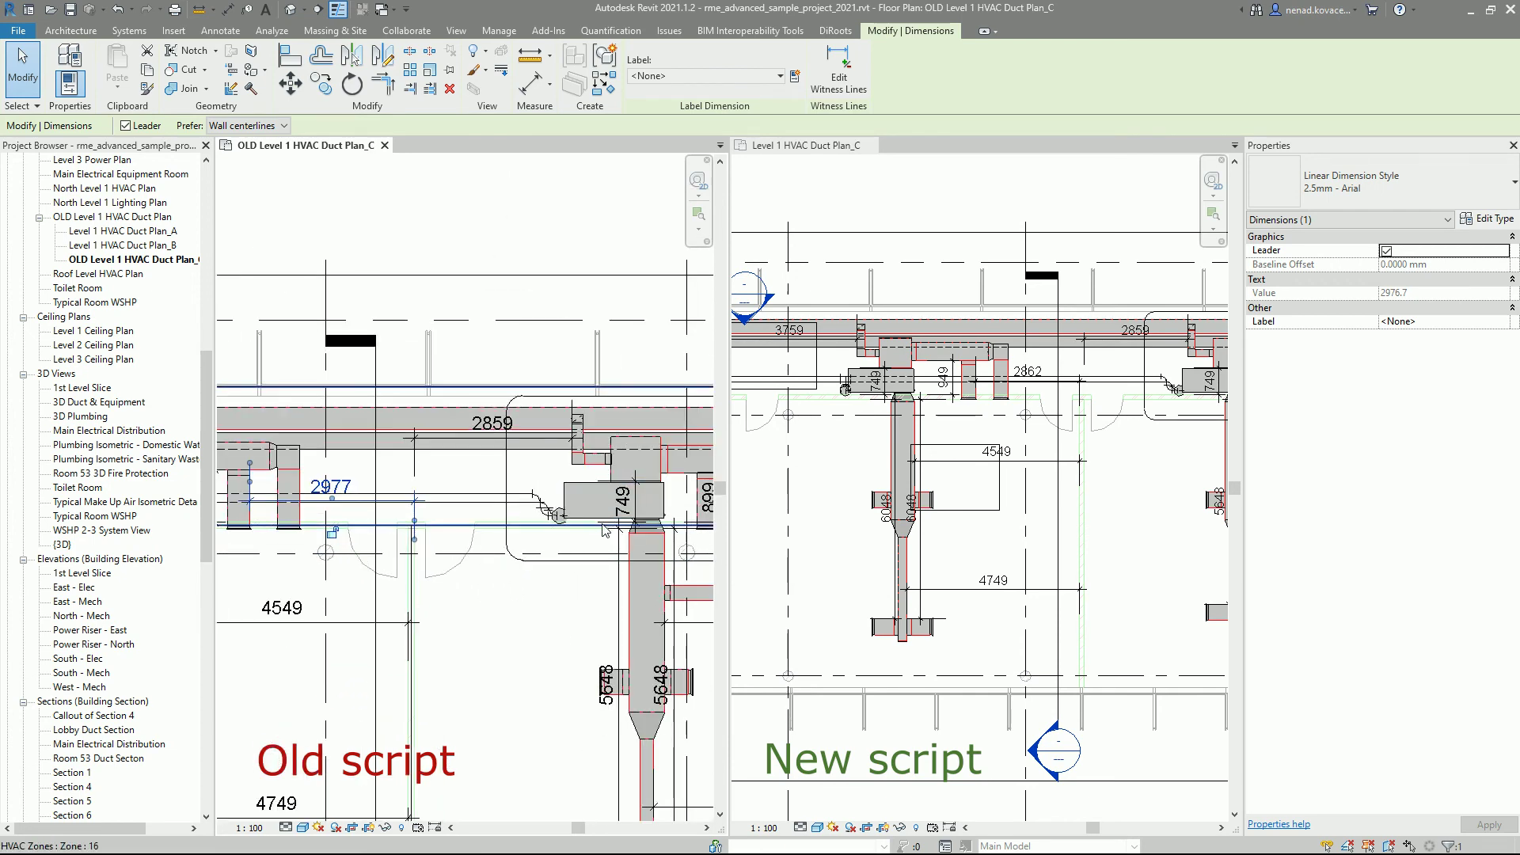
middle_drag(605, 530, 519, 433)
scroll(311, 556, down, 1)
shift+scroll(1126, 407, right, 5)
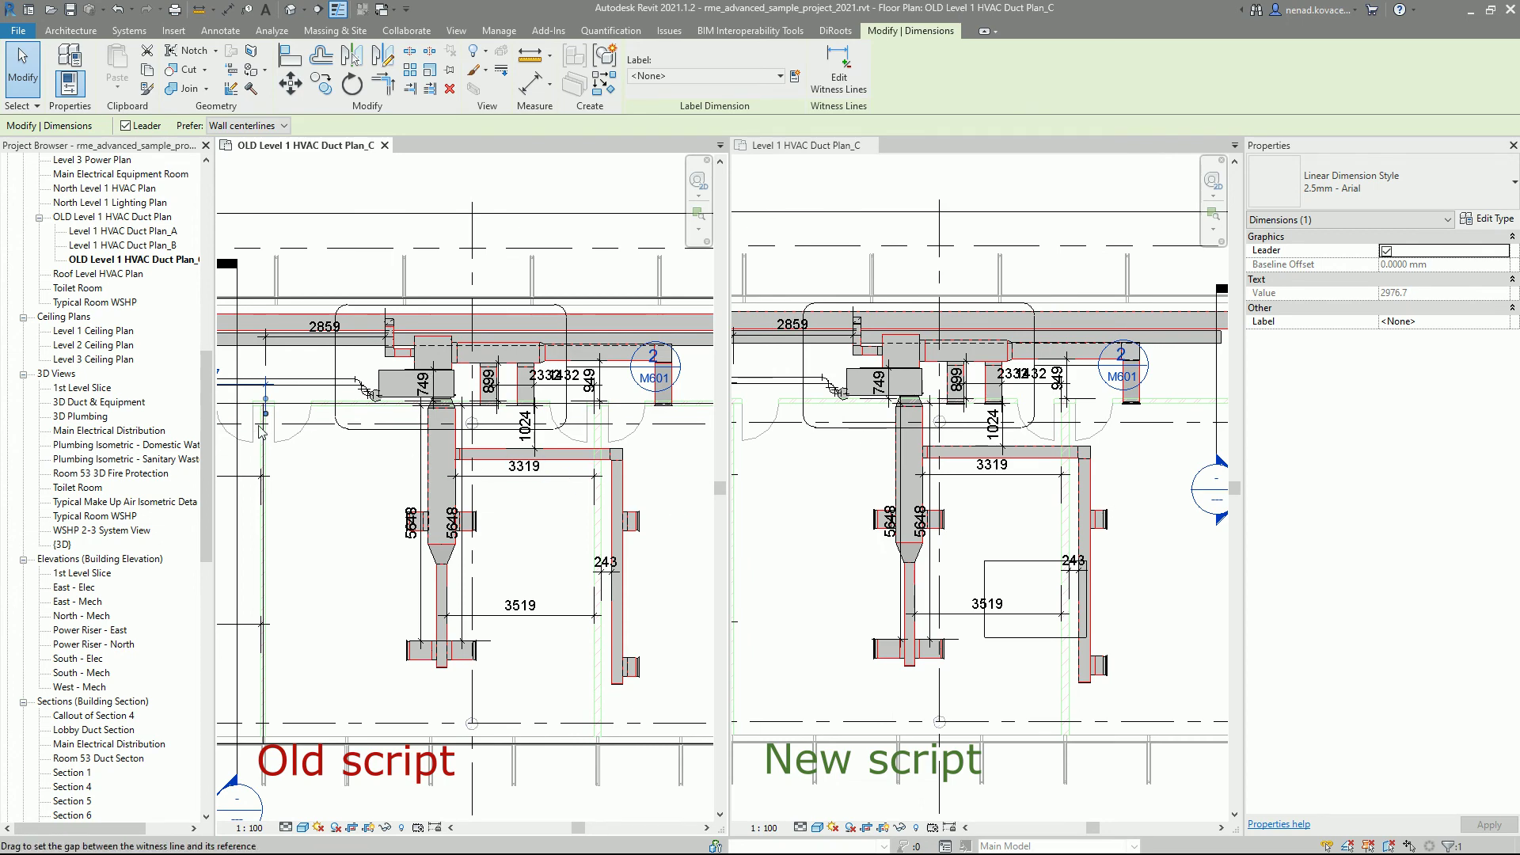
Compare the 614 dimension on the vertical duct near the staircase in the OLD plan with 214 in the NEW plan.
scroll(570, 499, down, 2)
scroll(926, 475, up, 1)
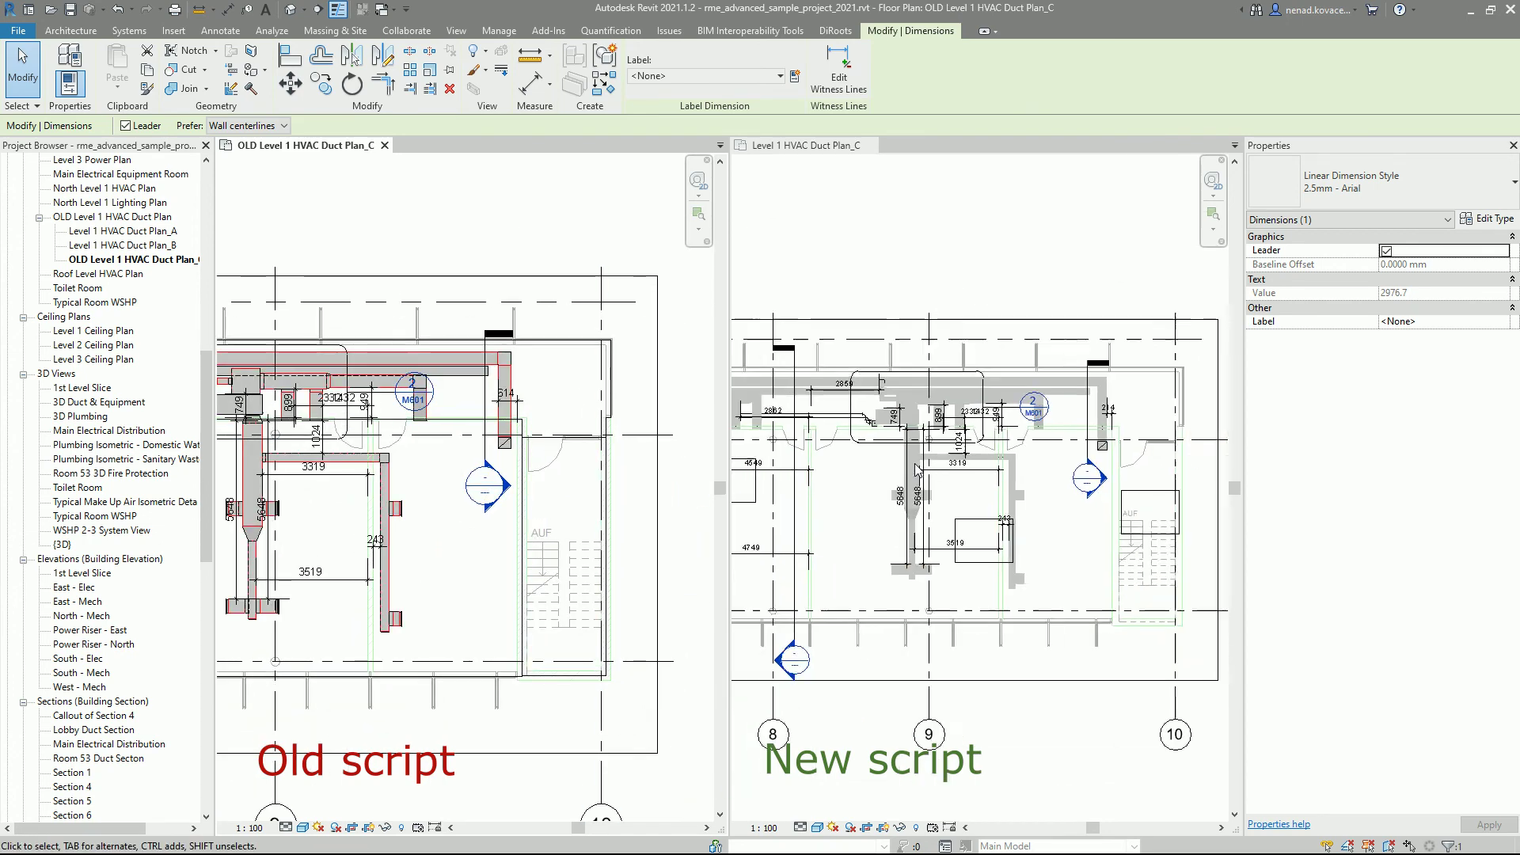
middle_drag(926, 475, 559, 583)
scroll(535, 377, up, 2)
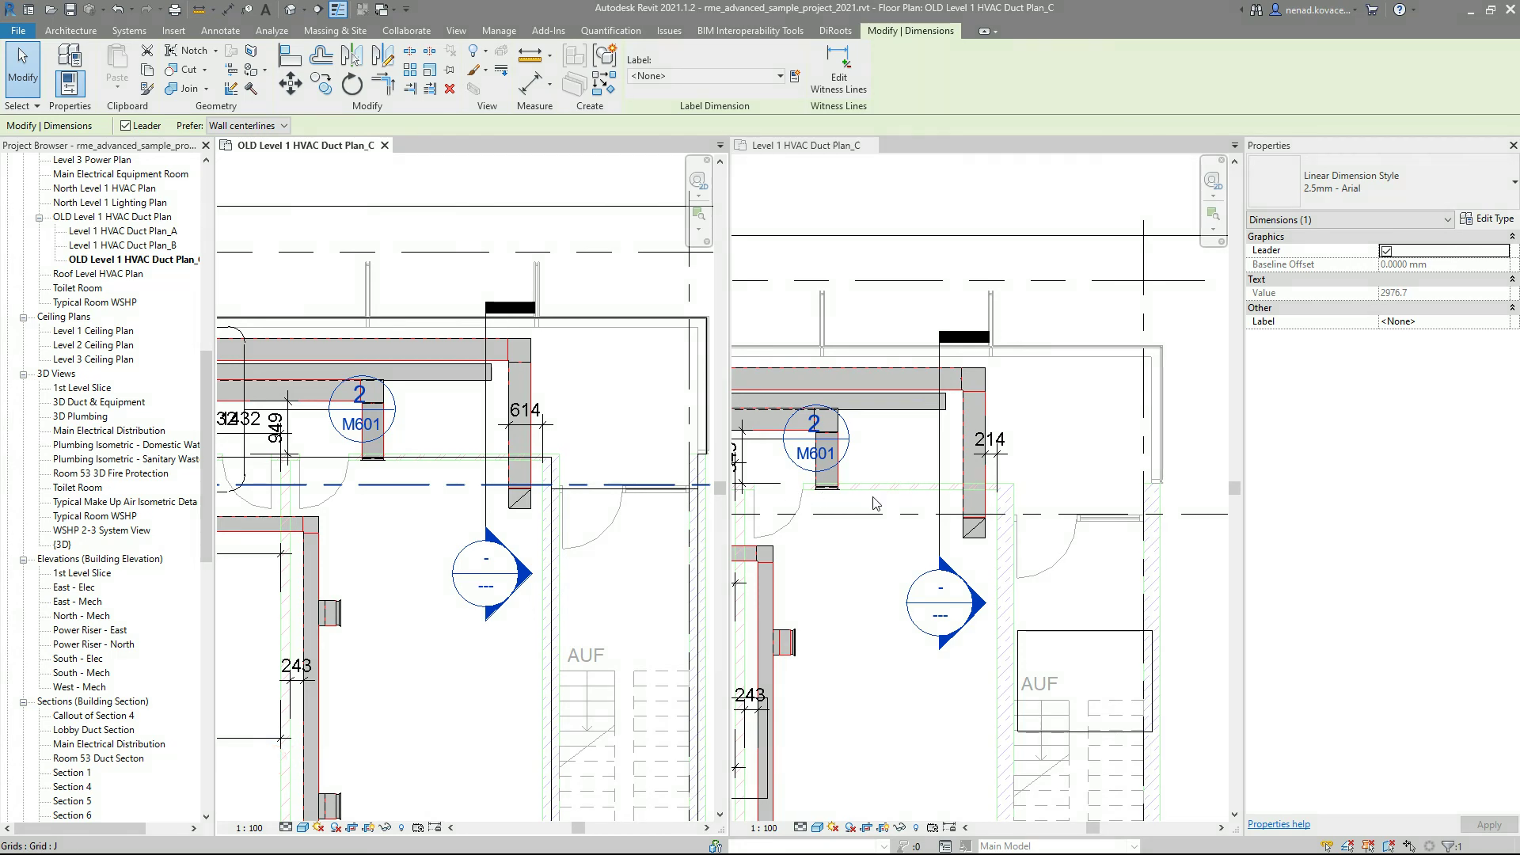
Review the full extent of the dimensioned duct layout in the OLD and NEW plans side by side.
scroll(942, 376, down, 5)
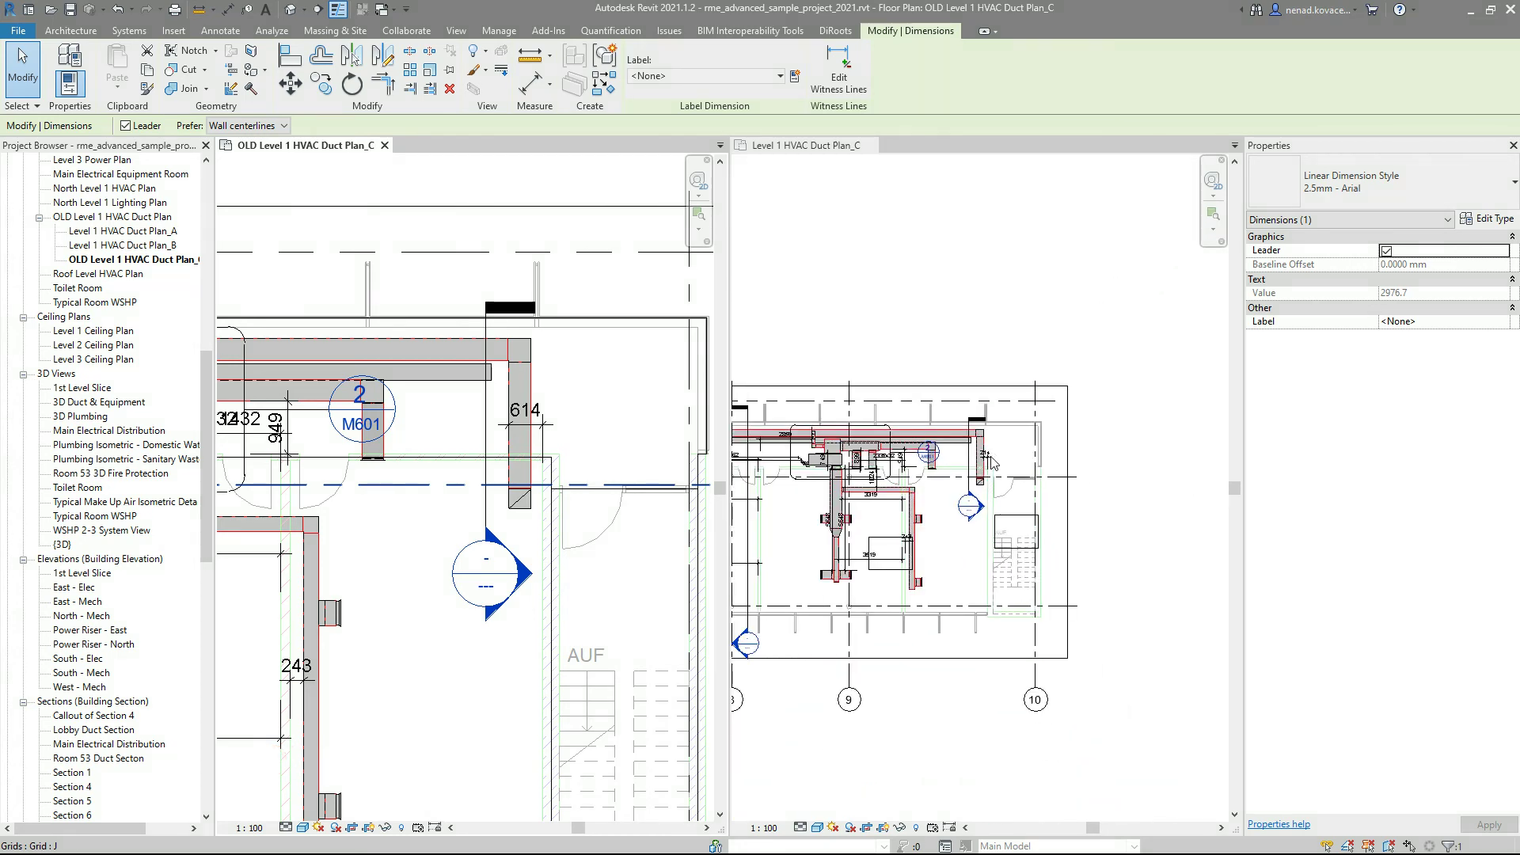
scroll(988, 462, up, 3)
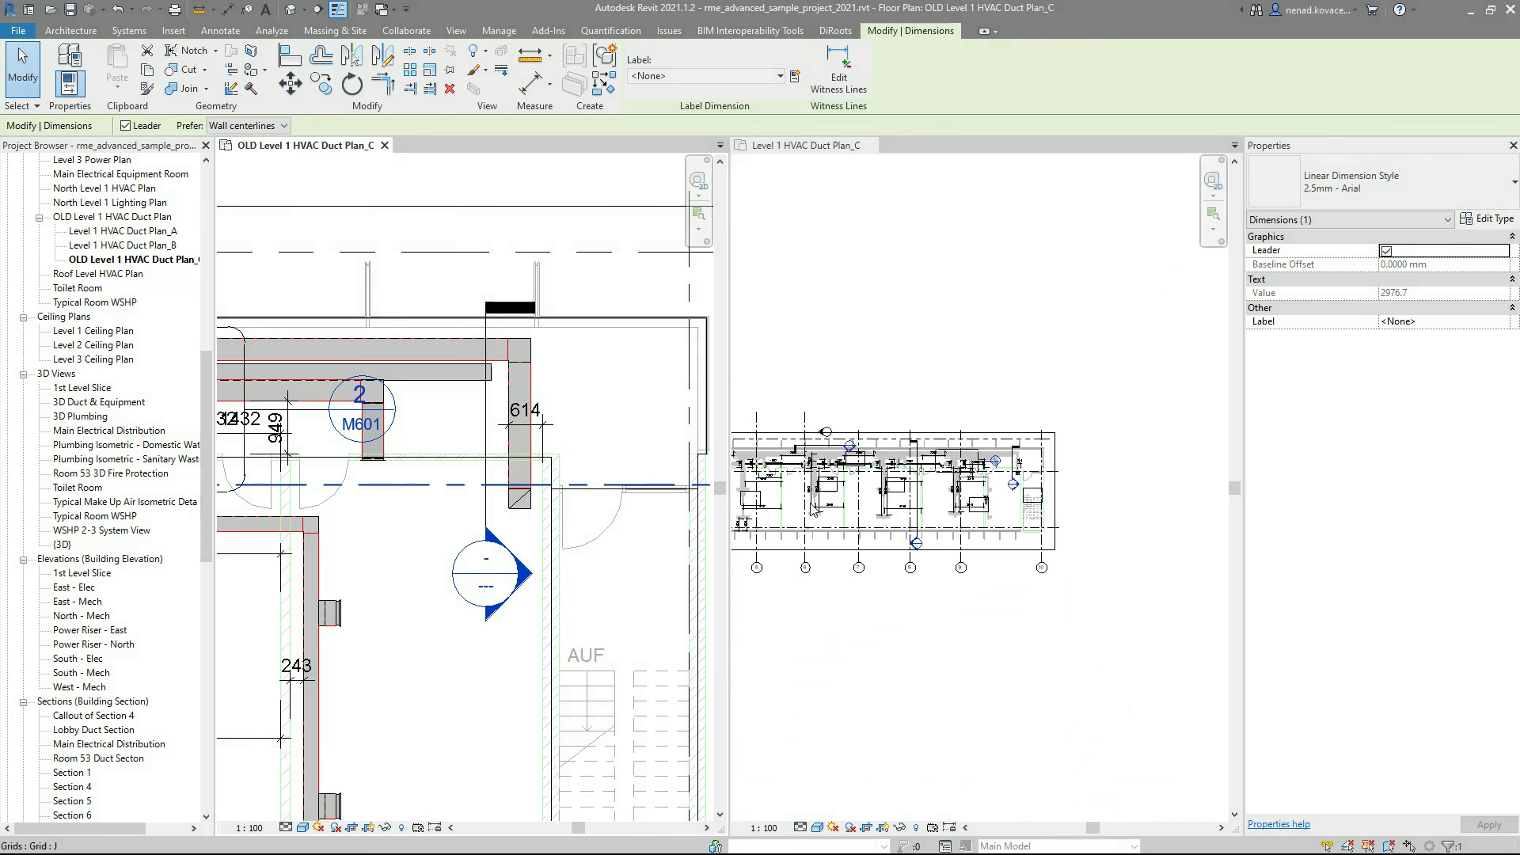
scroll(1102, 516, down, 1)
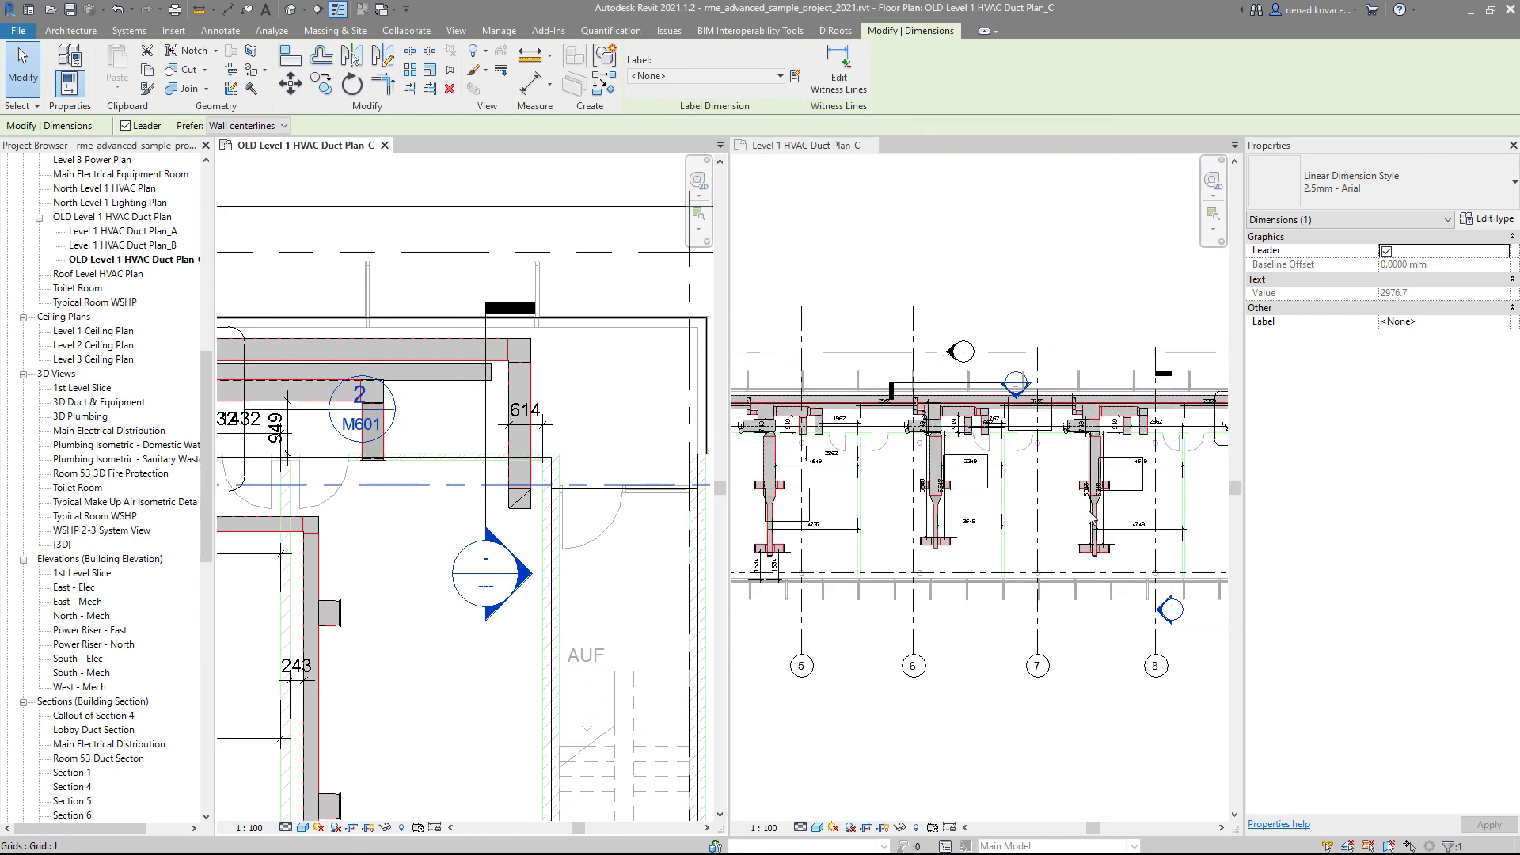
scroll(1092, 518, down, 4)
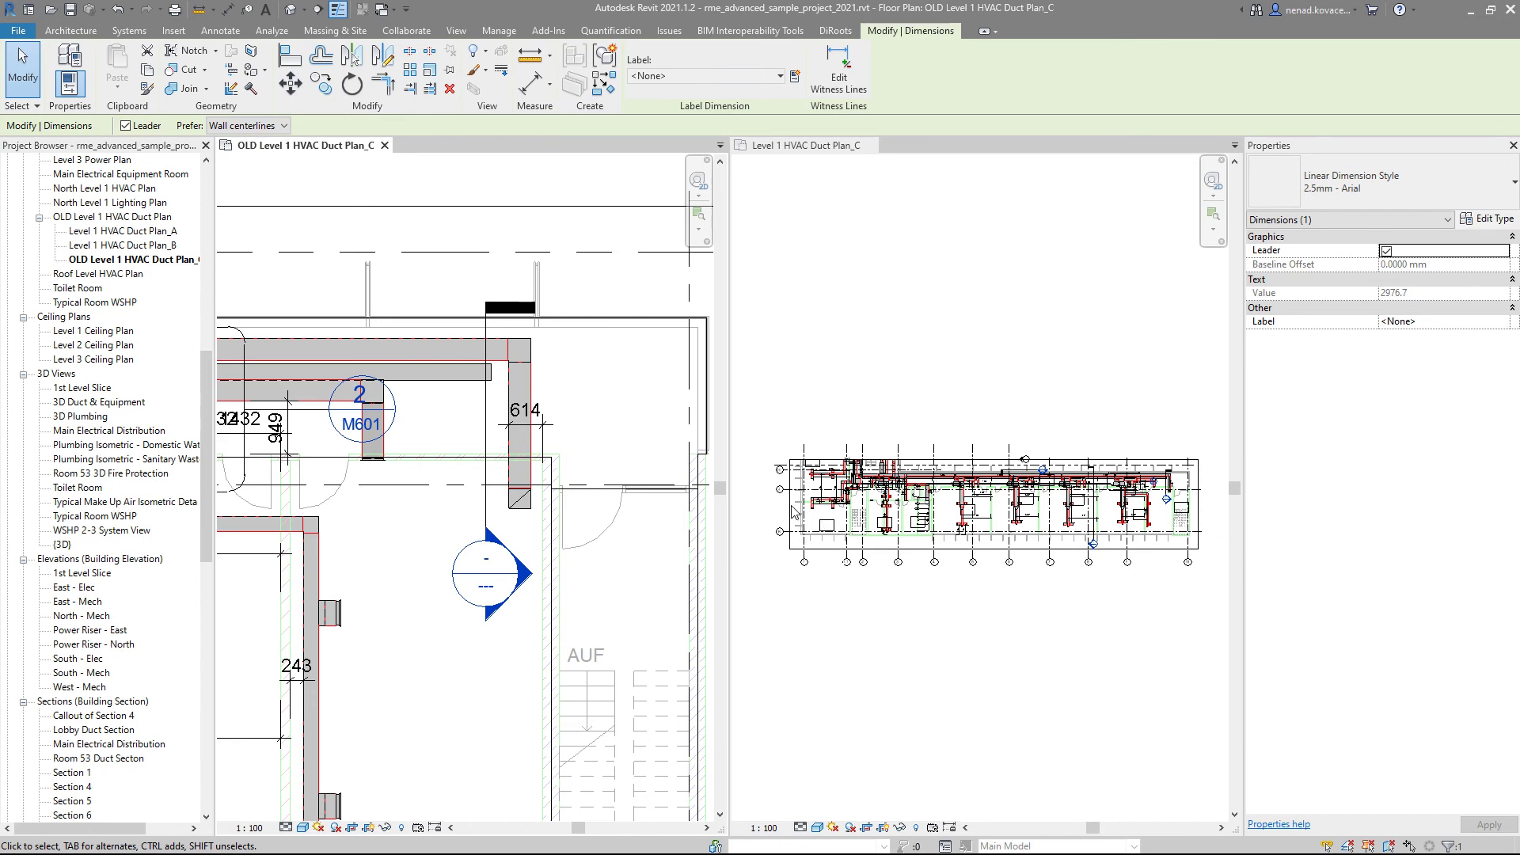
scroll(474, 401, down, 5)
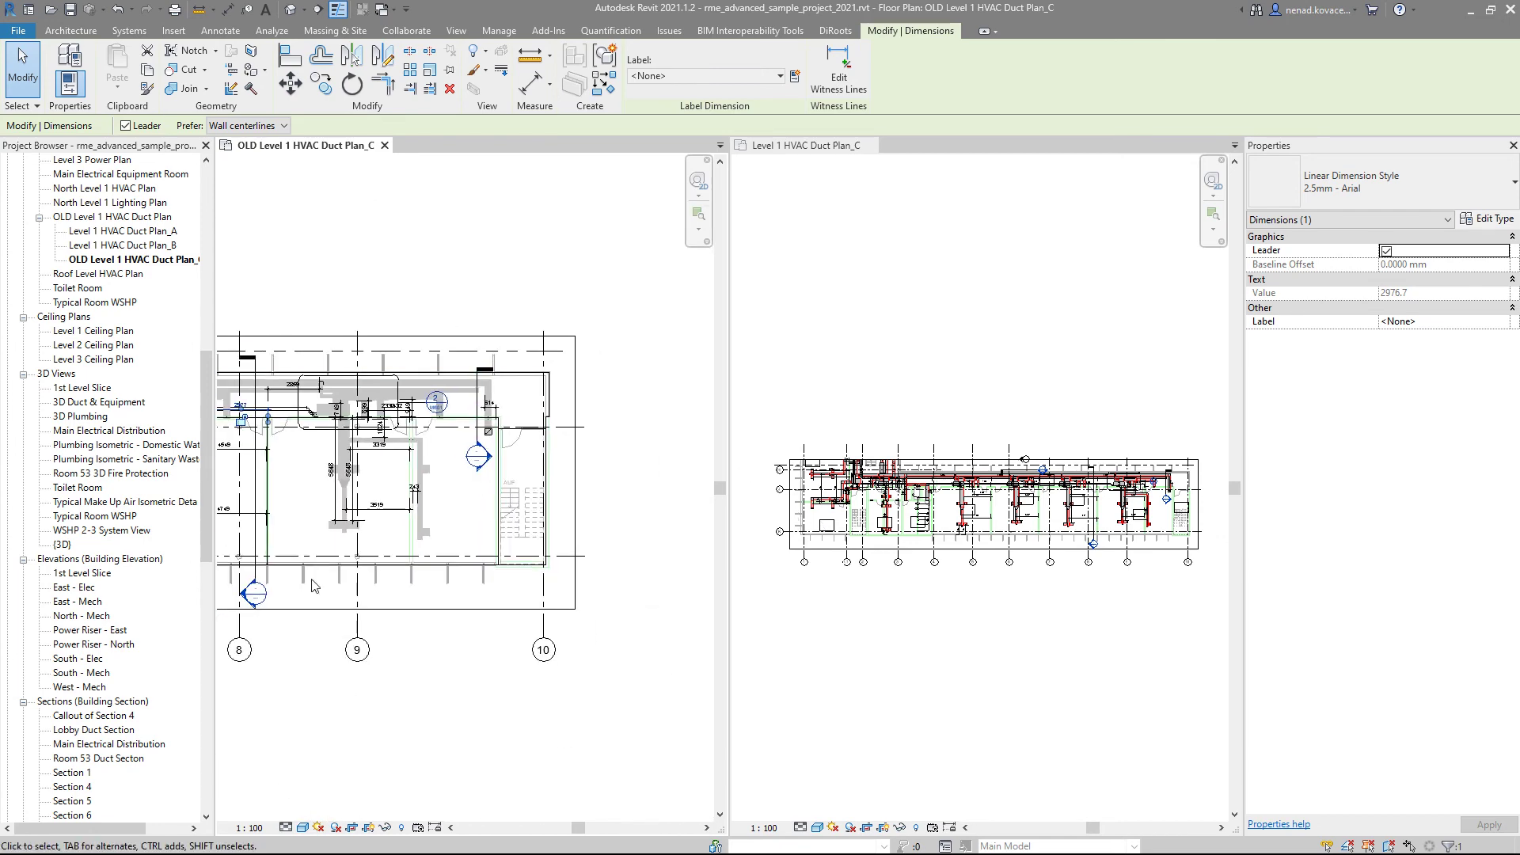
scroll(648, 491, down, 4)
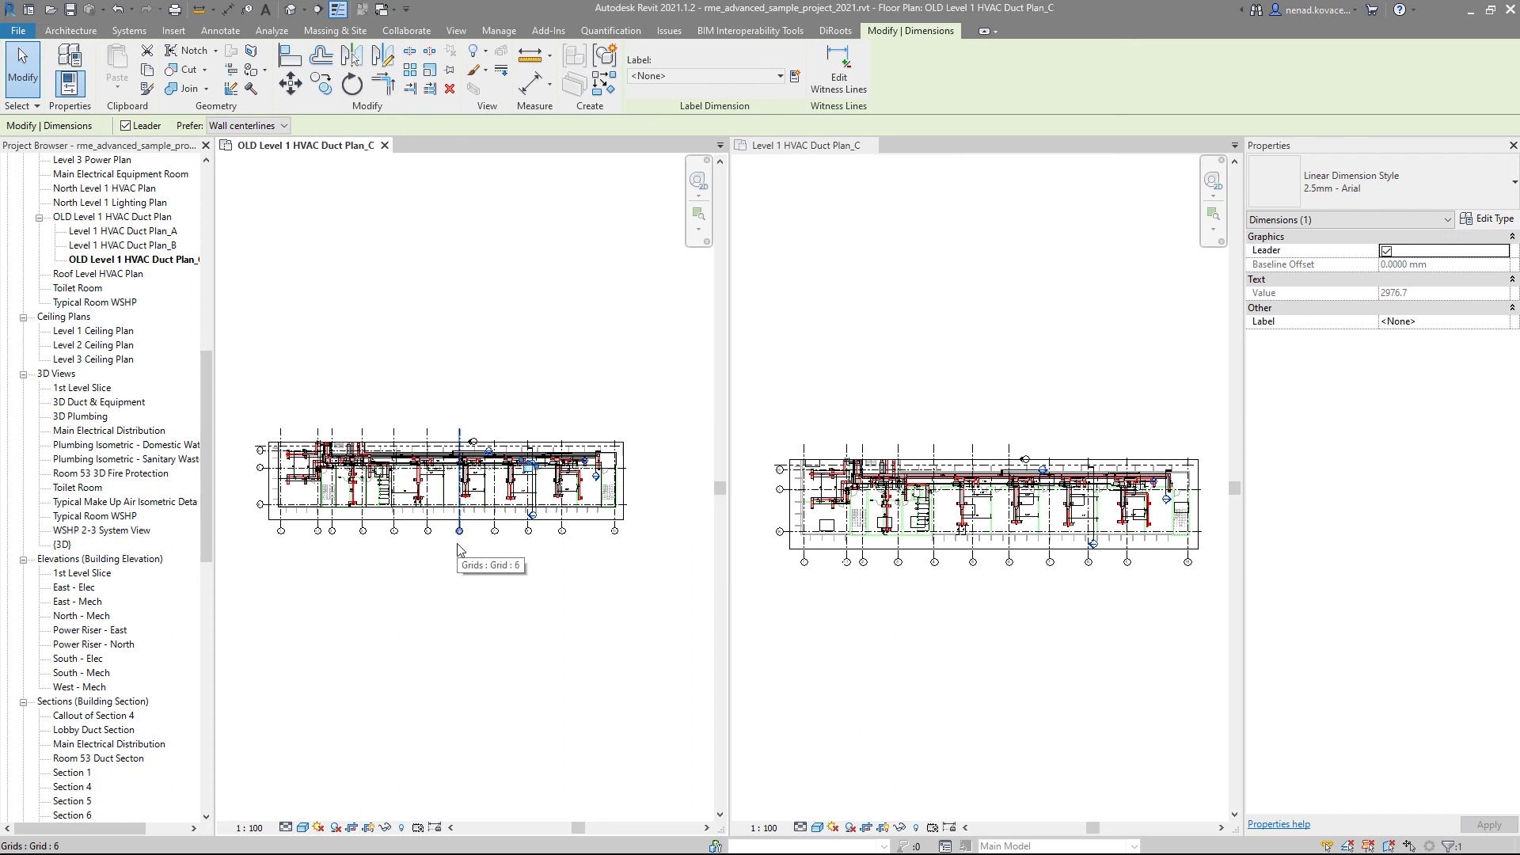
scroll(466, 559, up, 1)
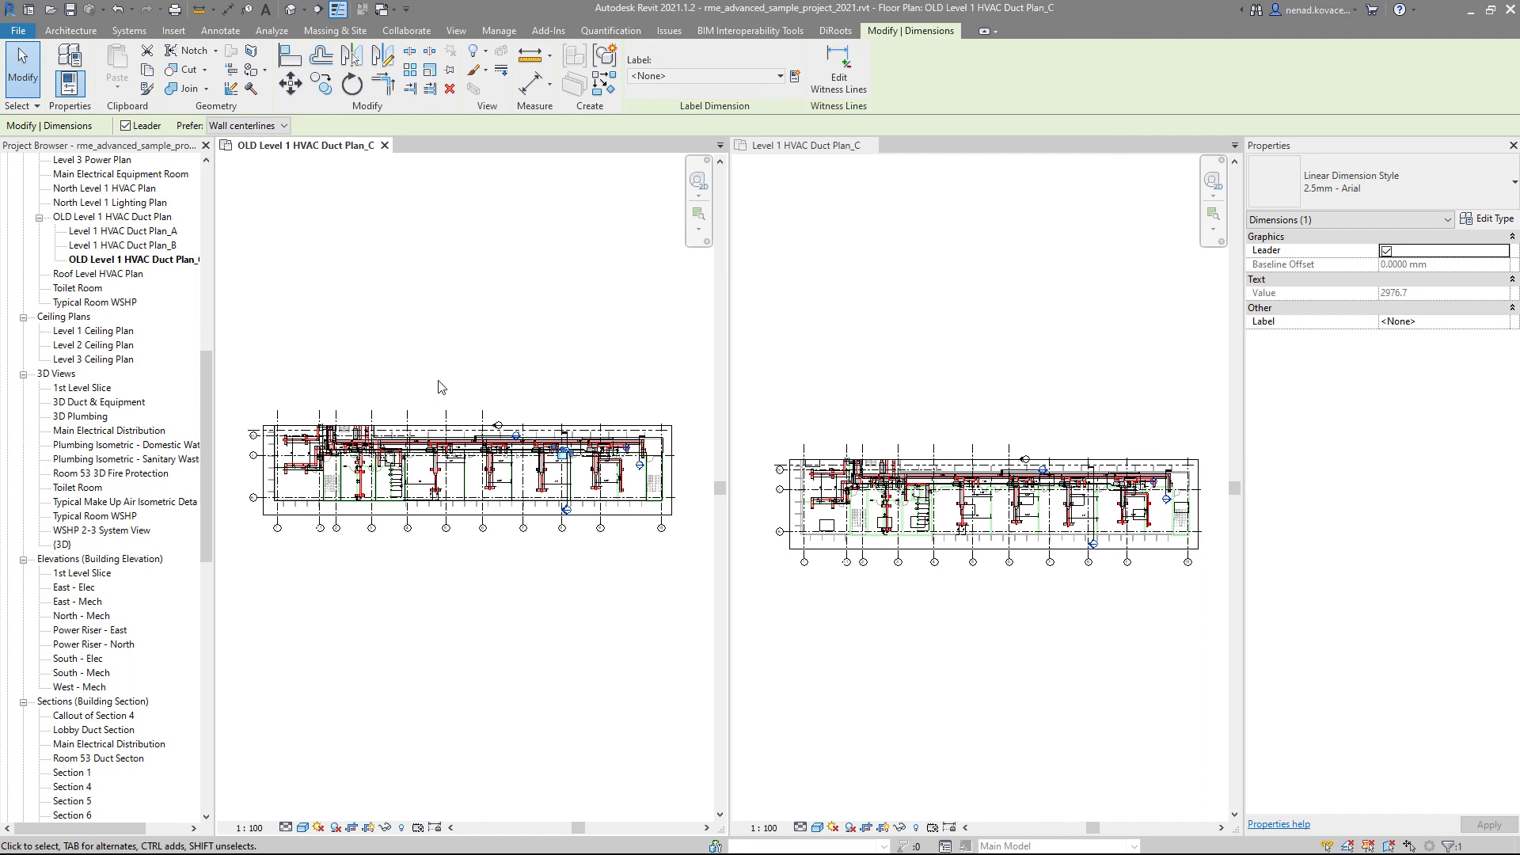
middle_drag(452, 370, 452, 405)
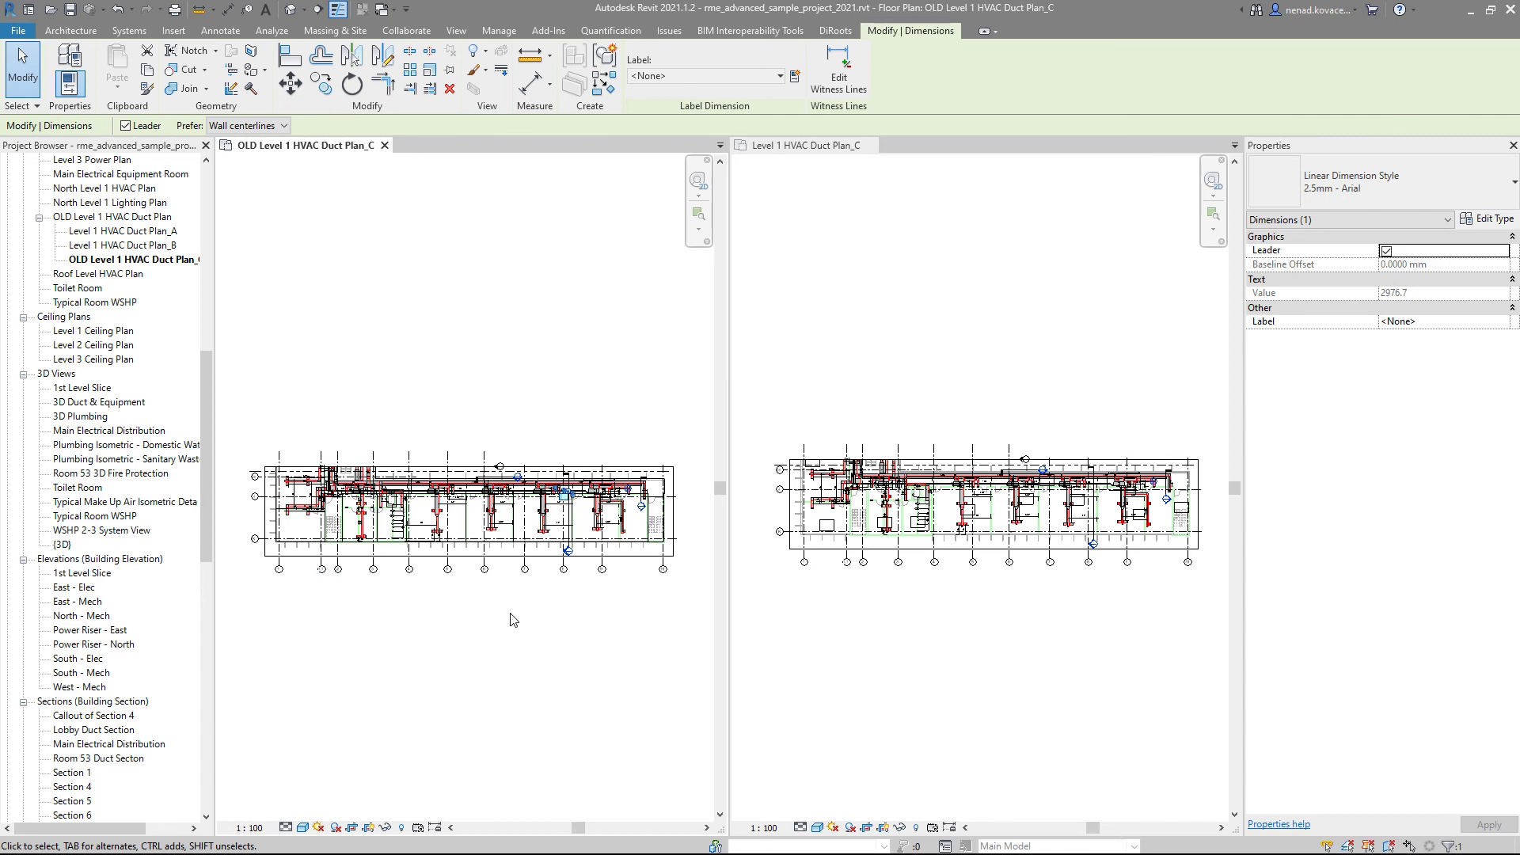
scroll(514, 620, down, 1)
click(1074, 635)
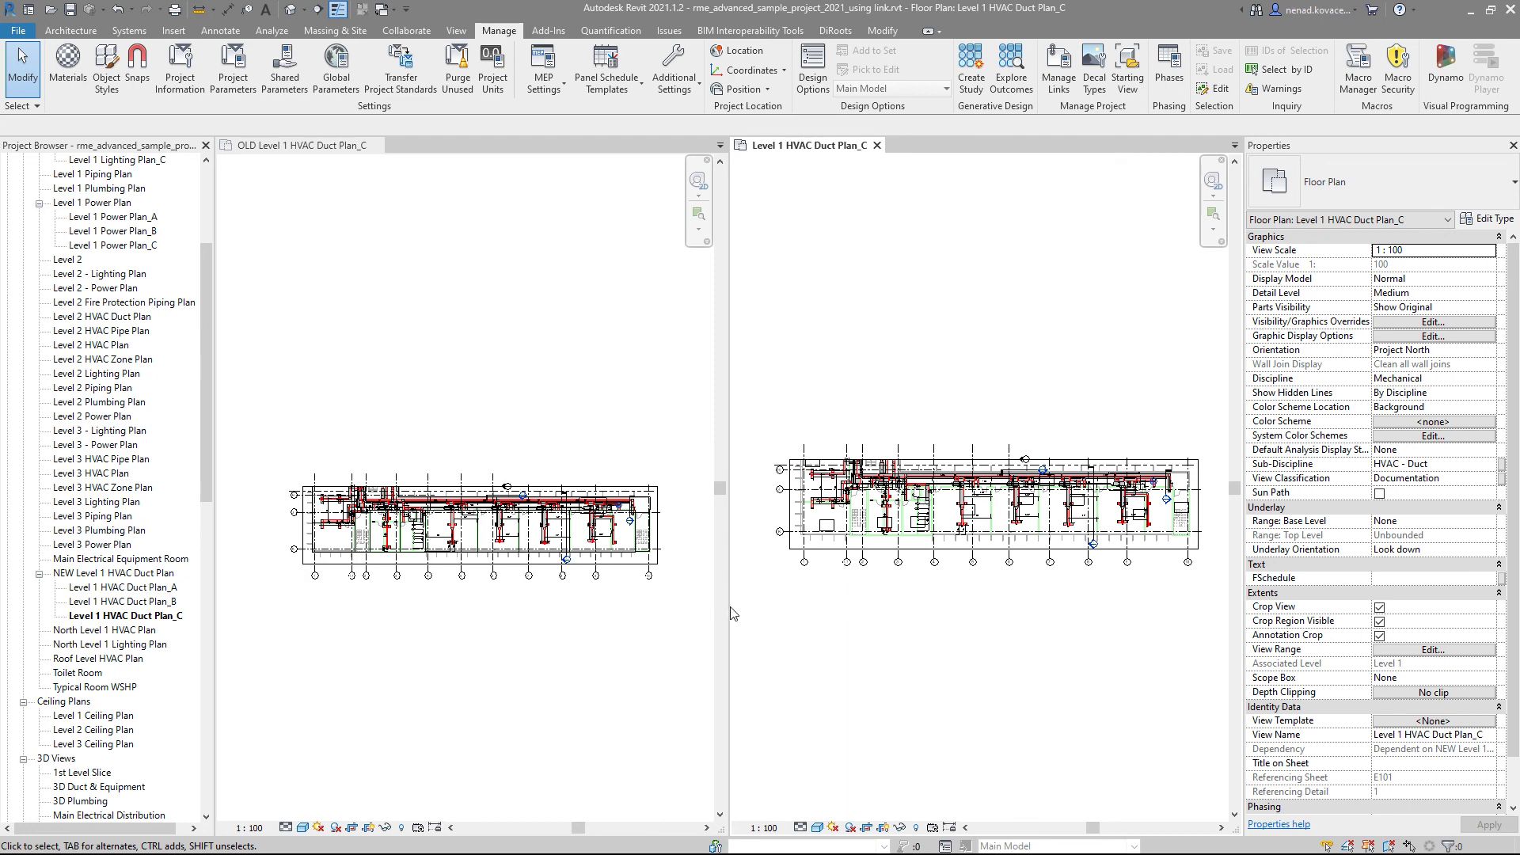
key(ctrl+Tab)
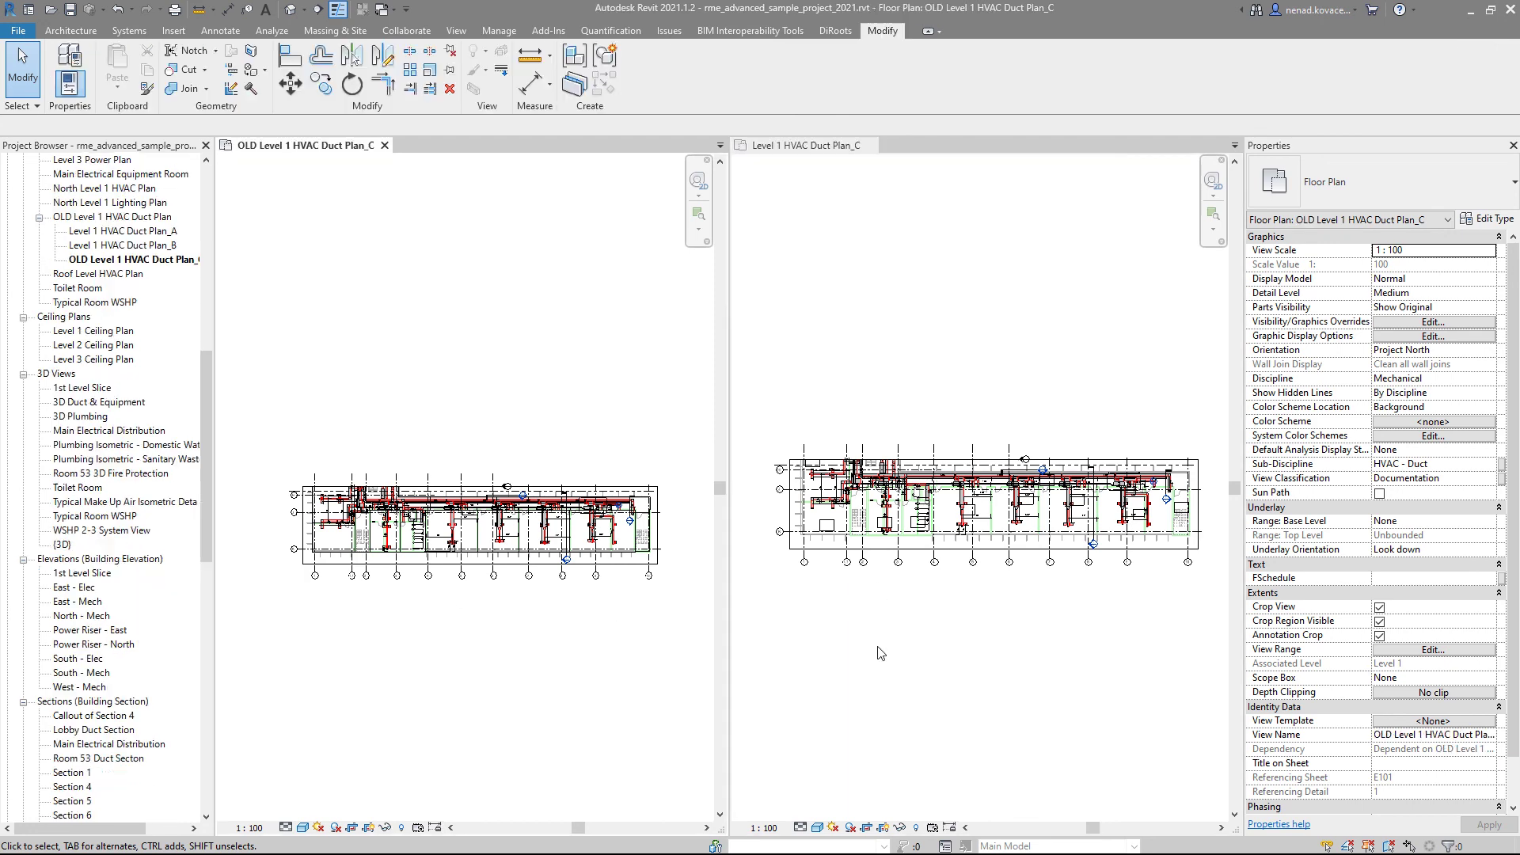